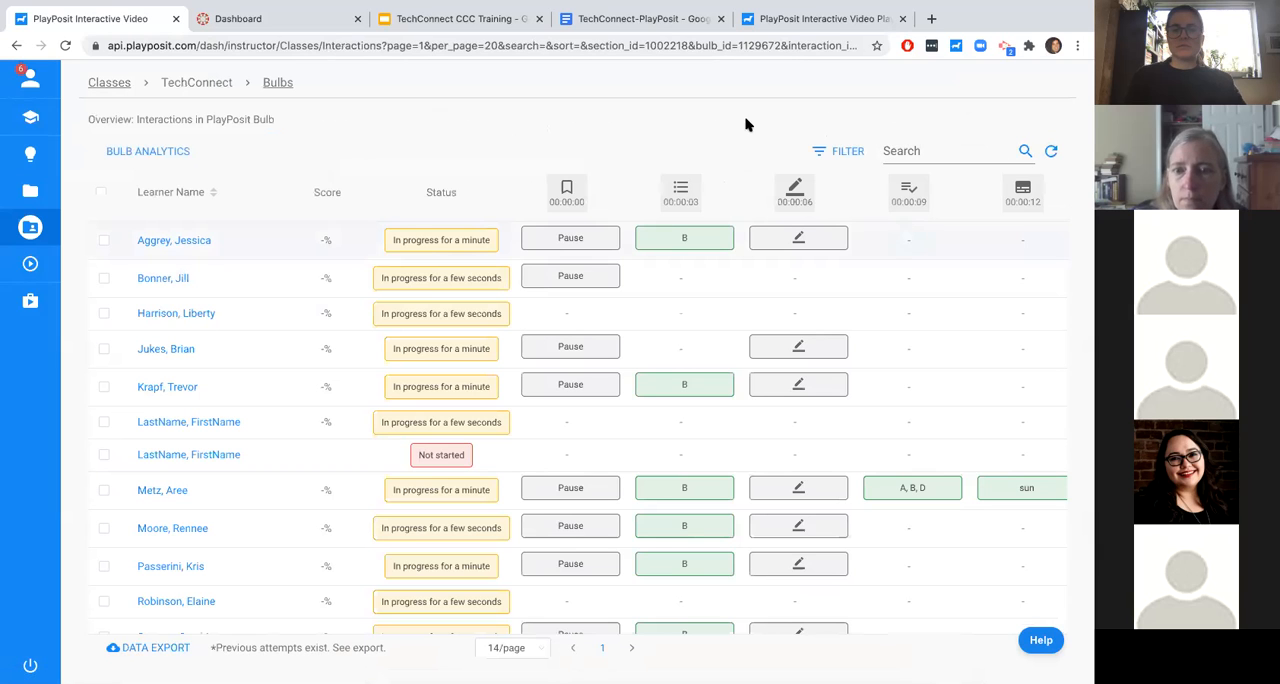
# - Refresh the bulb's interaction data and look through the list of learner attempts
pyautogui.click(1051, 150)
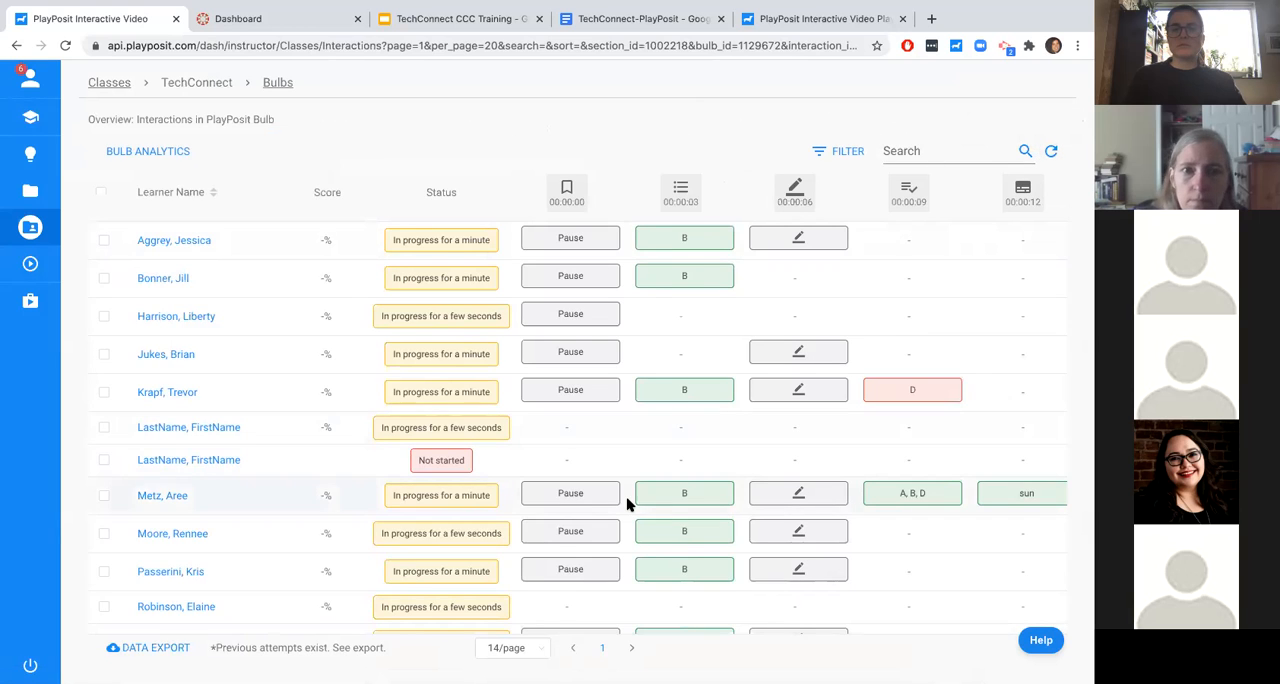
pyautogui.scroll(-3, 626, 545)
pyautogui.scroll(3, 626, 545)
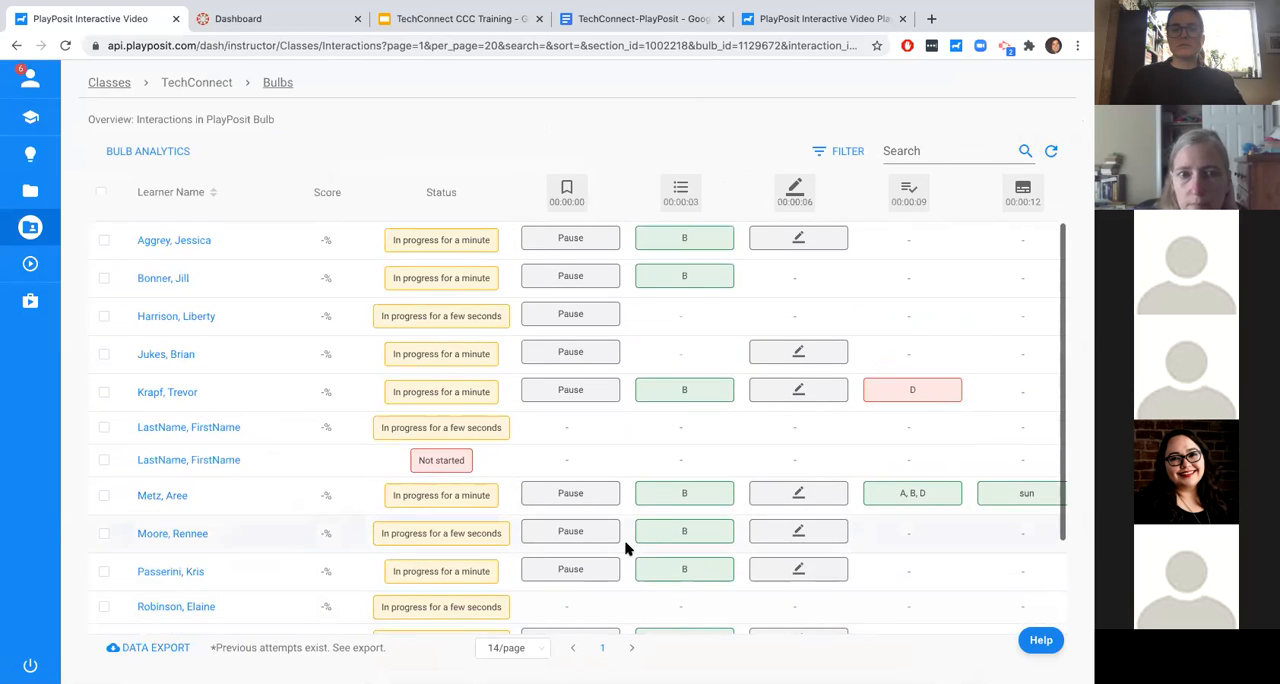
# - View the interaction data charts for the multiple-choice question at 00:00:03, and close them
pyautogui.click(683, 190)
pyautogui.click(681, 259)
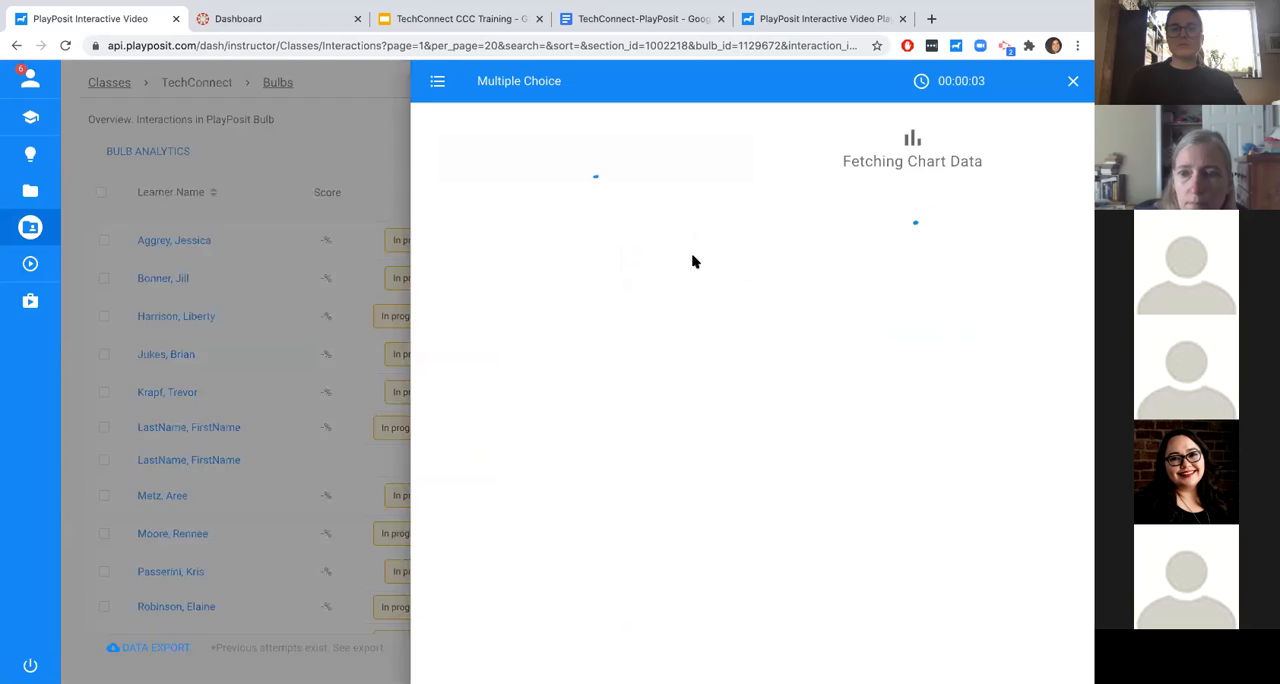
pyautogui.moveTo(881, 484)
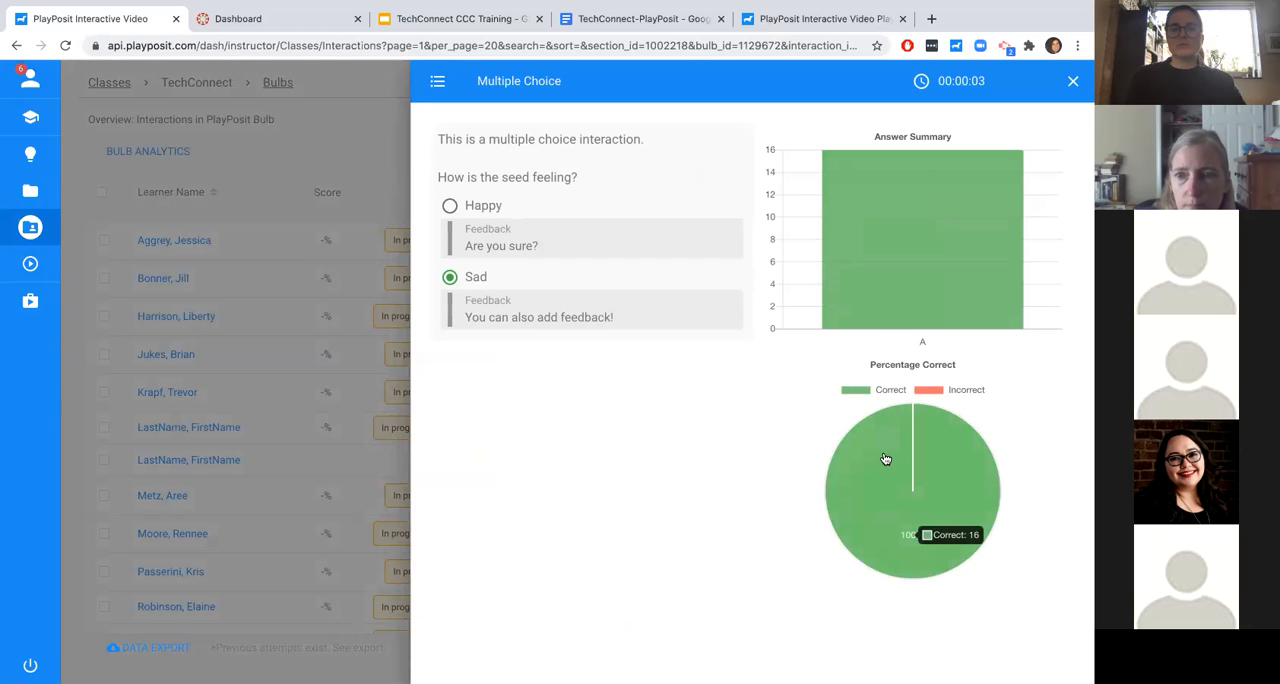
pyautogui.click(1071, 83)
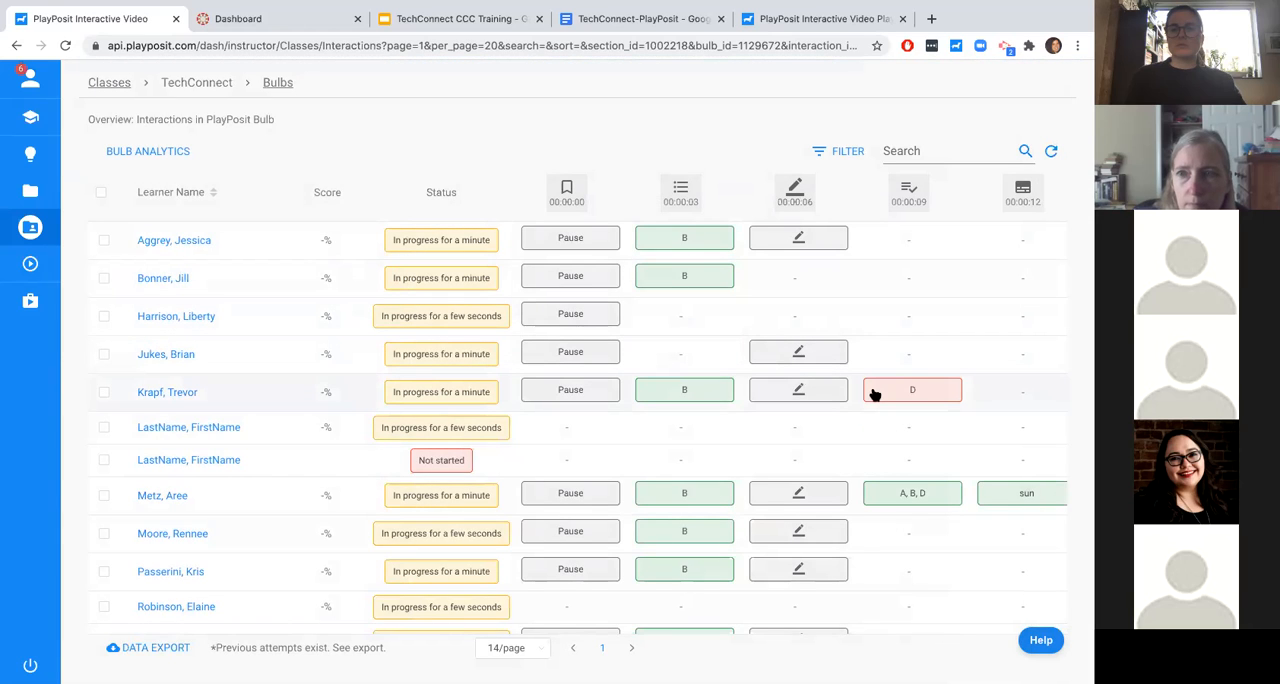
# - Inspect individual learner responses to the multiple-choice, pause and free-response interactions at the start of the bulb
pyautogui.click(722, 396)
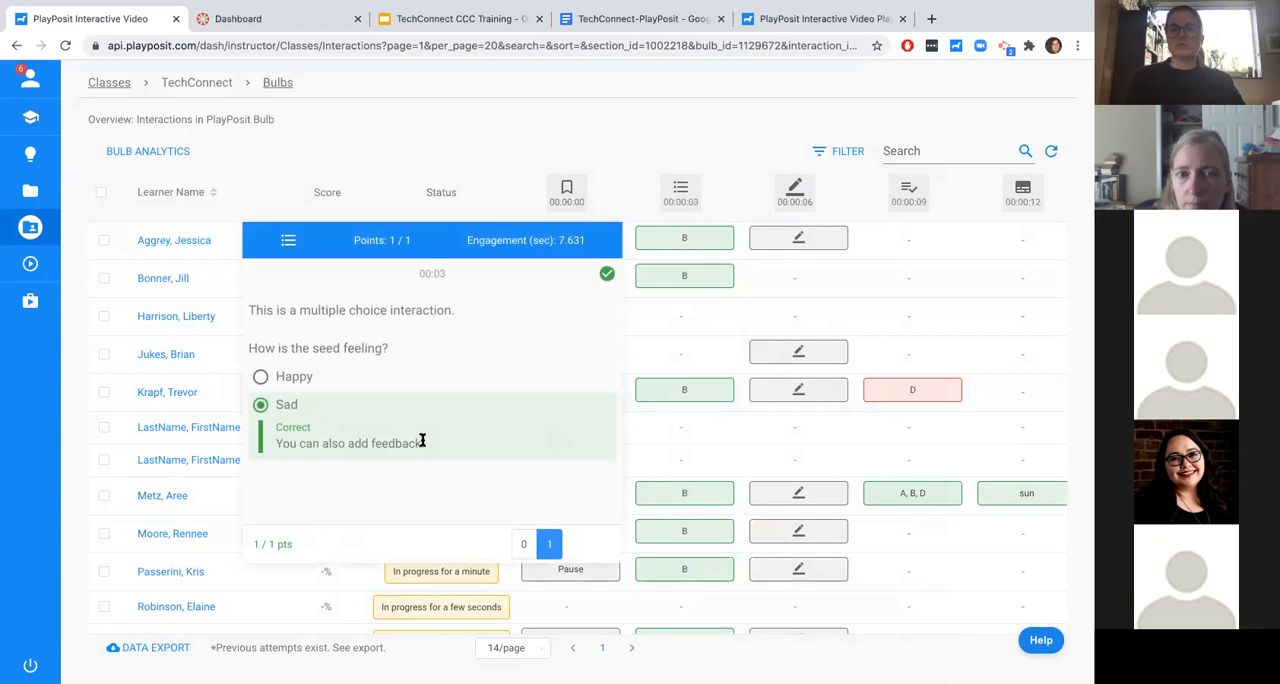
pyautogui.click(566, 277)
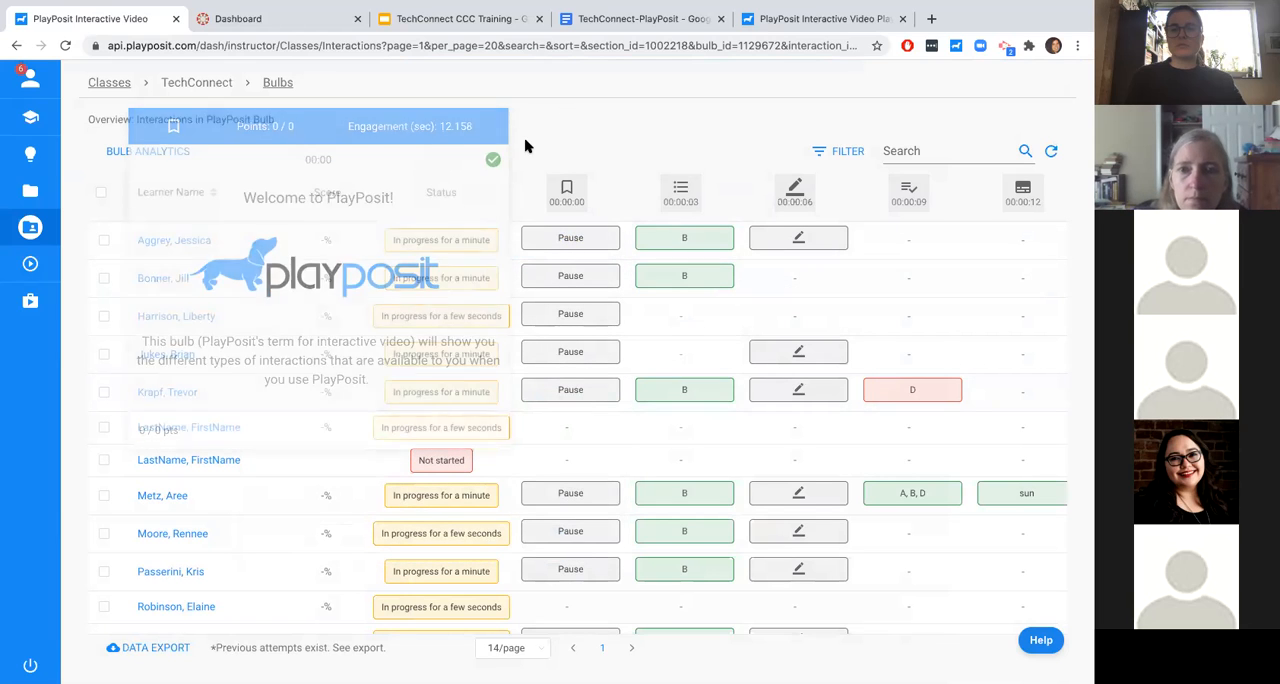
pyautogui.click(777, 397)
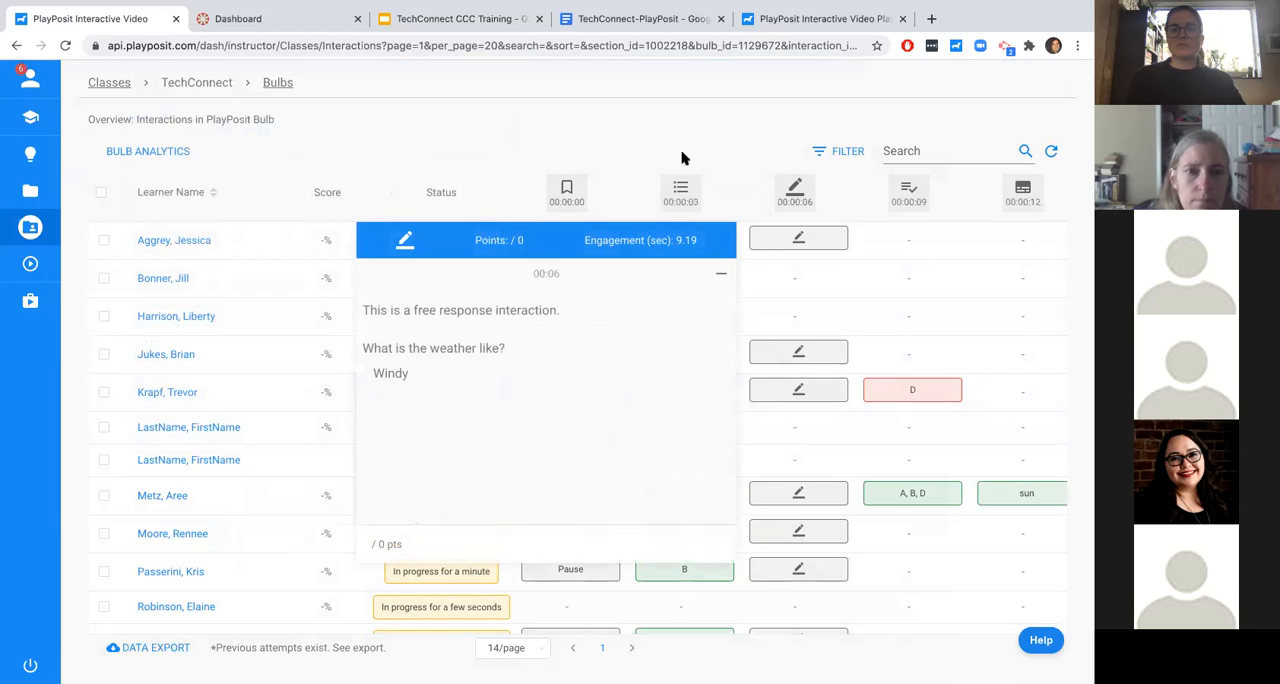
pyautogui.moveTo(795, 199)
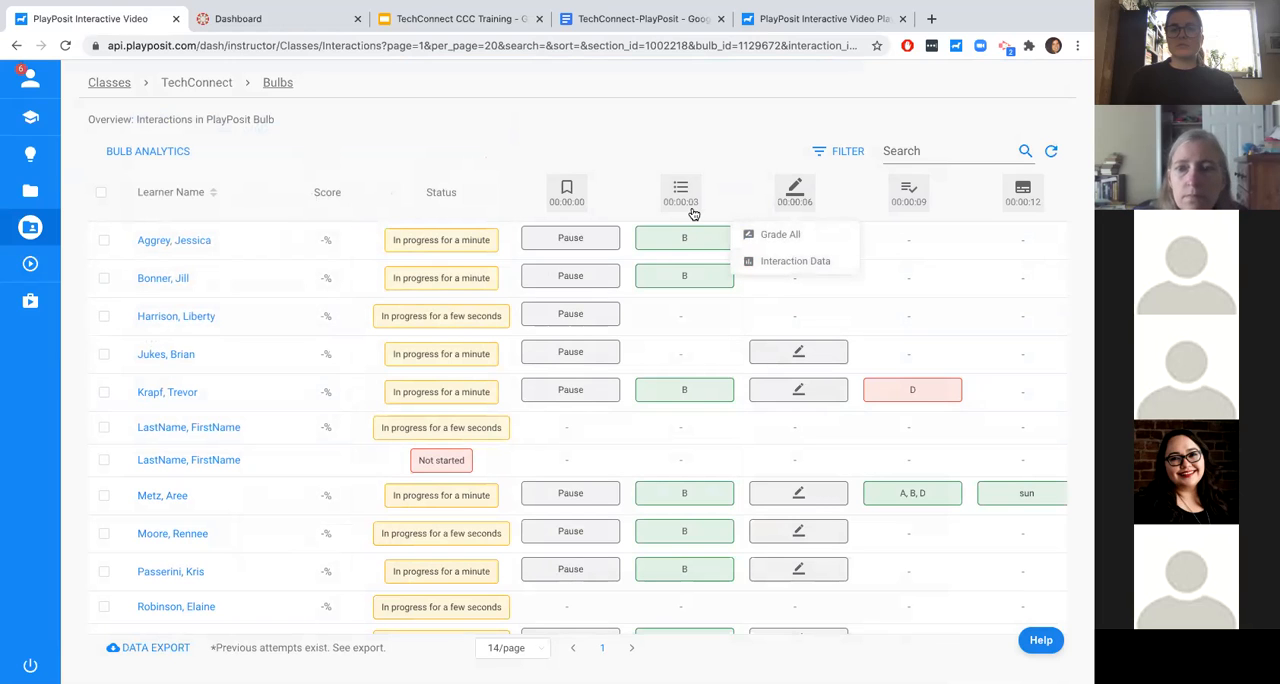
# - Refresh the learner data and filter the attempts by the Completed status
pyautogui.click(1049, 151)
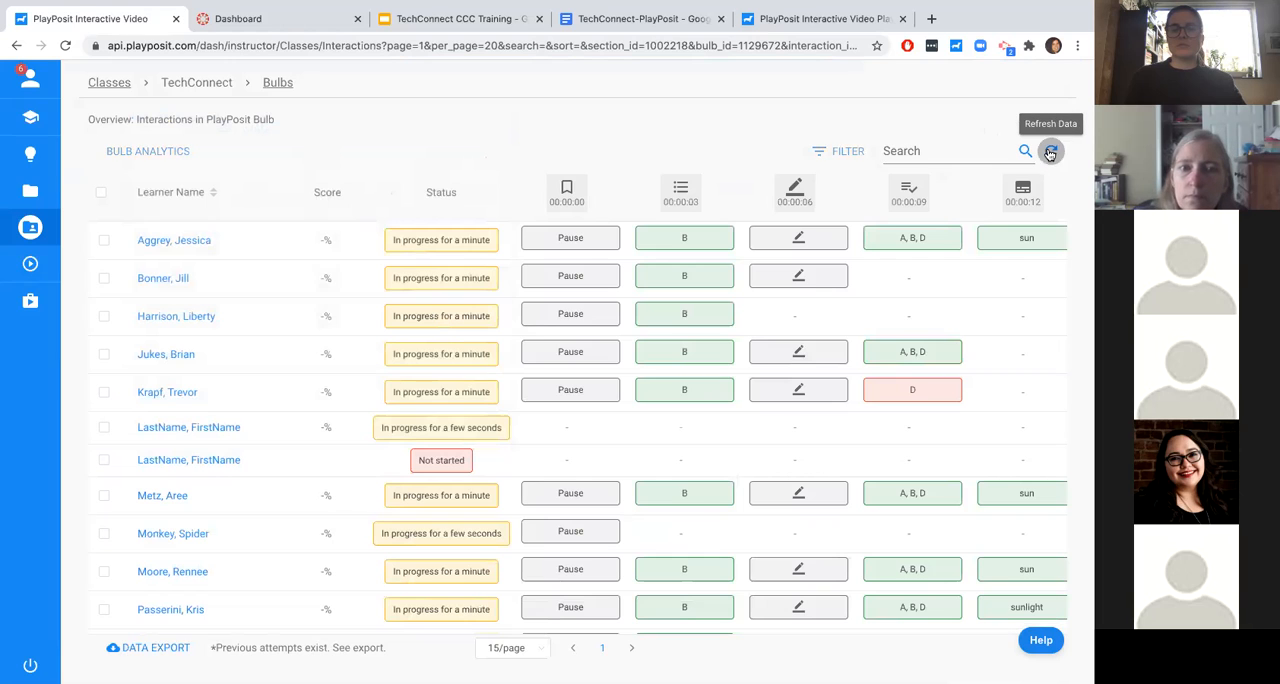
pyautogui.click(843, 152)
pyautogui.click(694, 214)
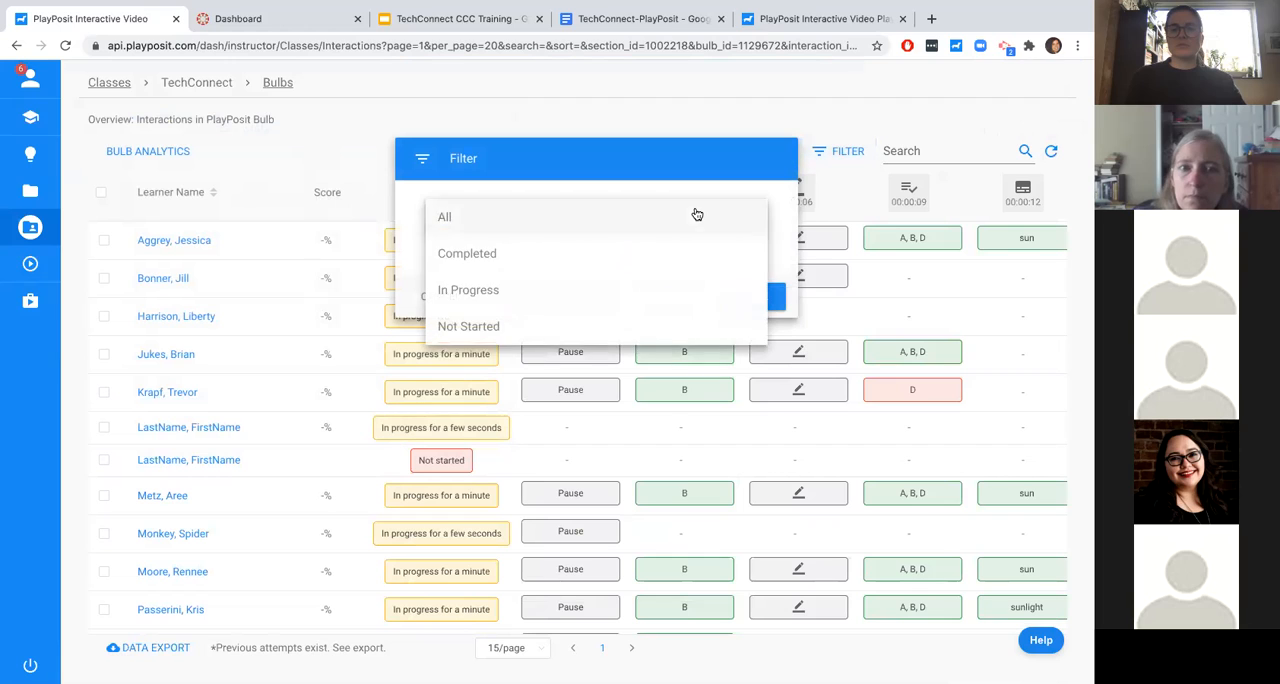
pyautogui.click(604, 265)
pyautogui.click(745, 297)
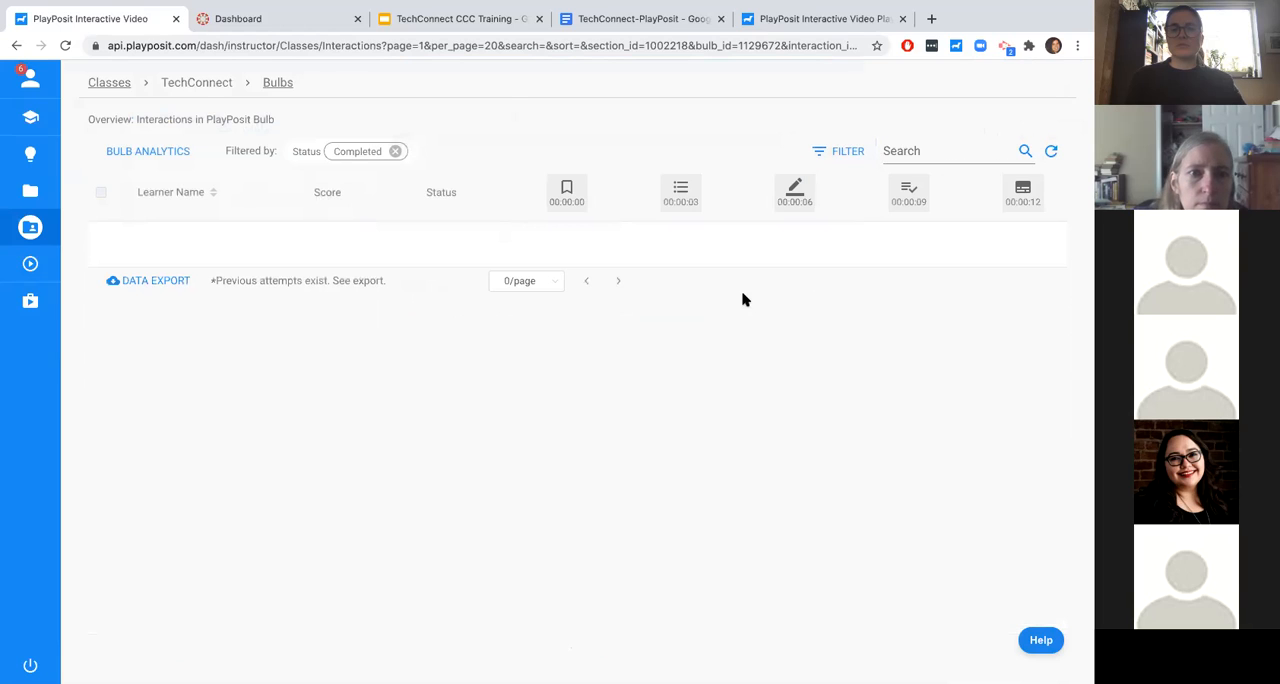
# - Switch the status filter to In Progress and look through the matching learners
pyautogui.click(831, 156)
pyautogui.click(723, 214)
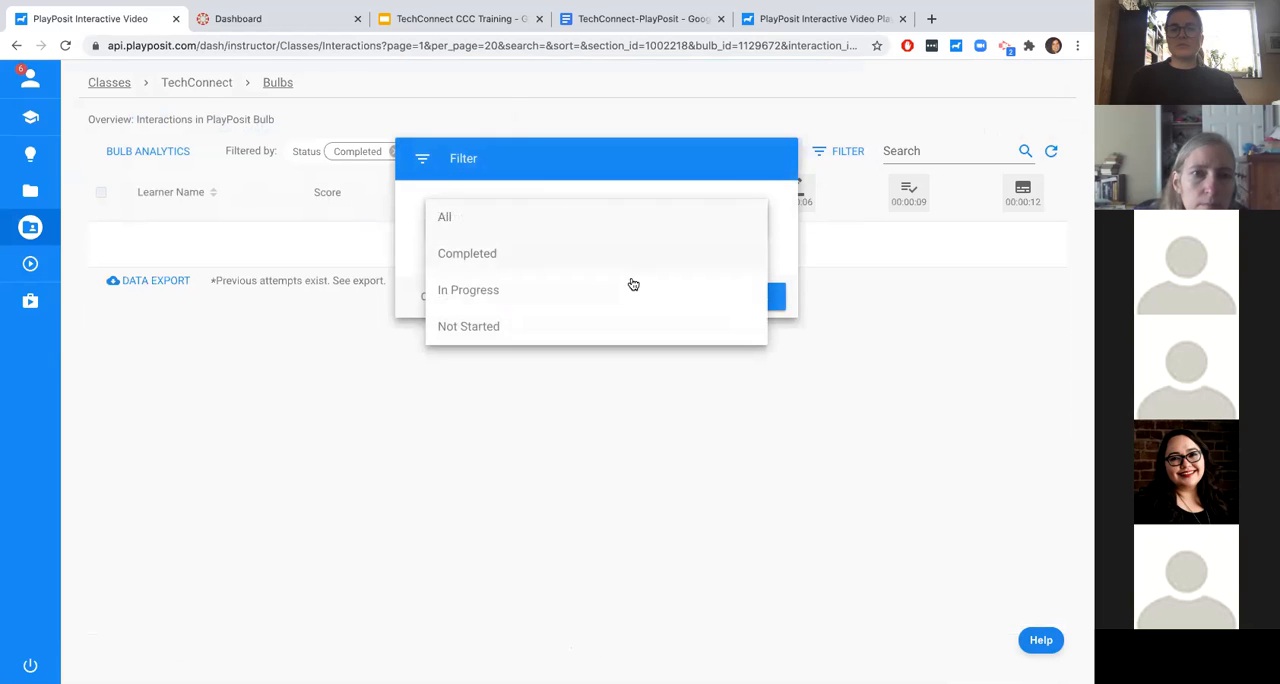
pyautogui.click(627, 293)
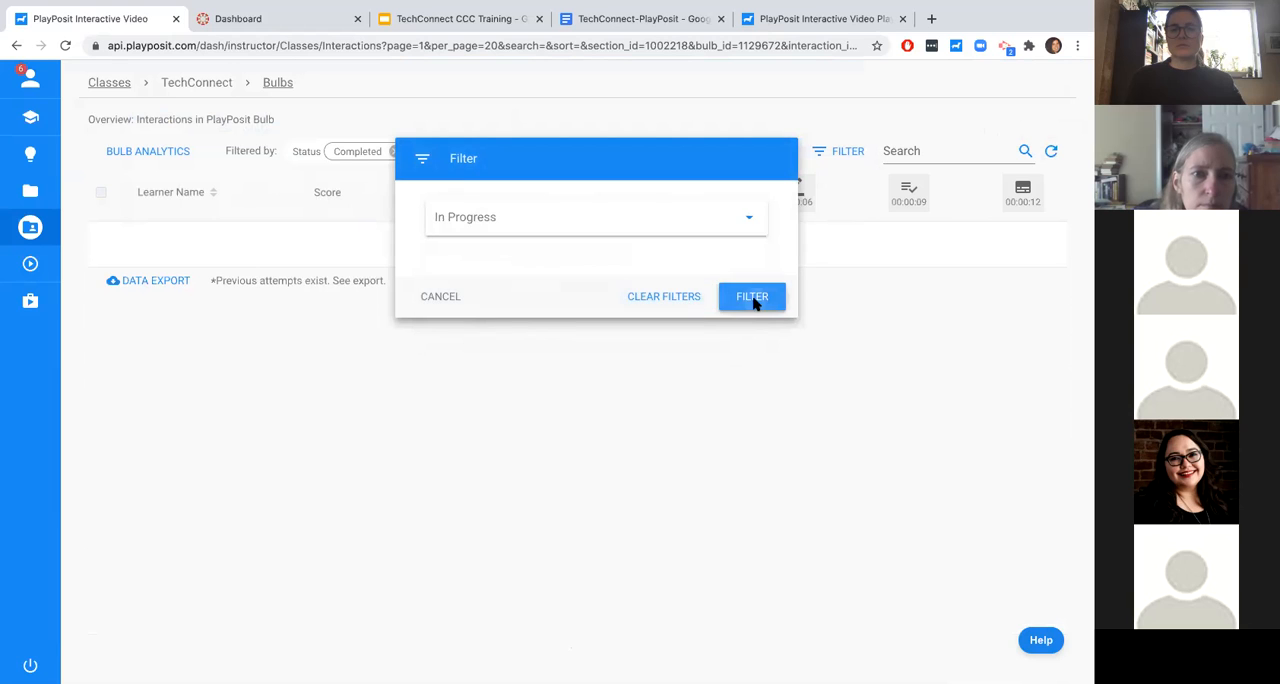
pyautogui.click(753, 297)
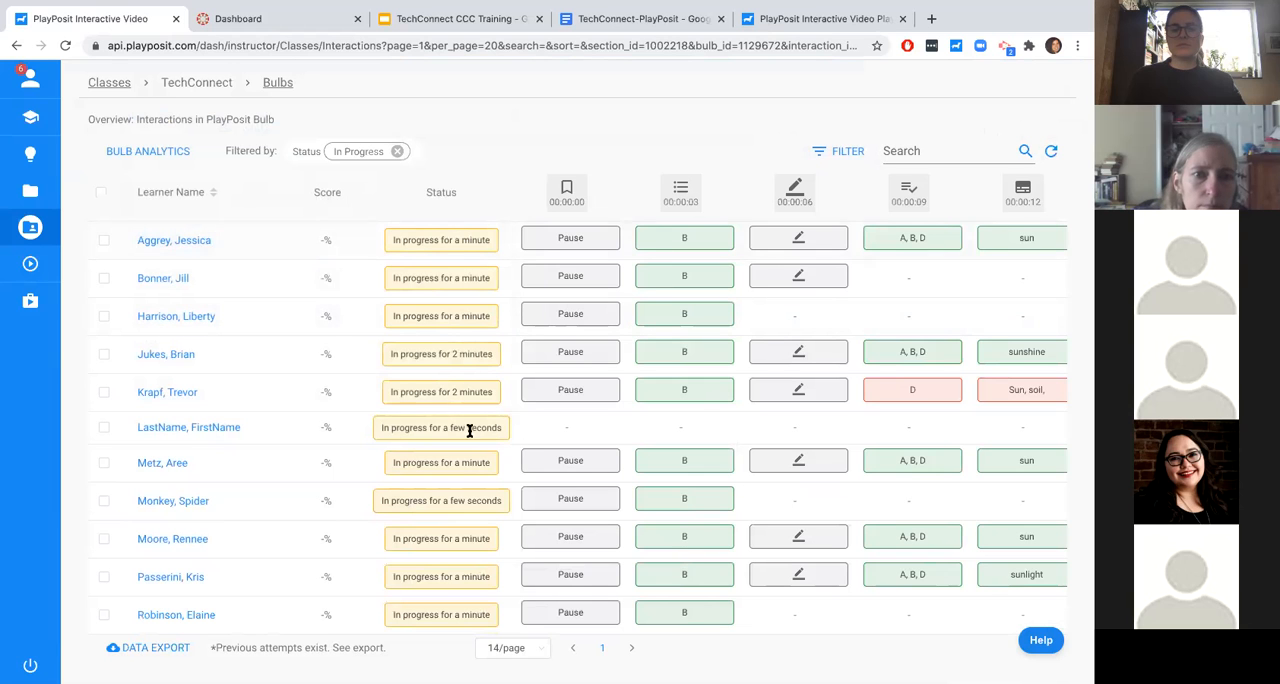
pyautogui.scroll(-2, 457, 561)
pyautogui.scroll(2, 457, 589)
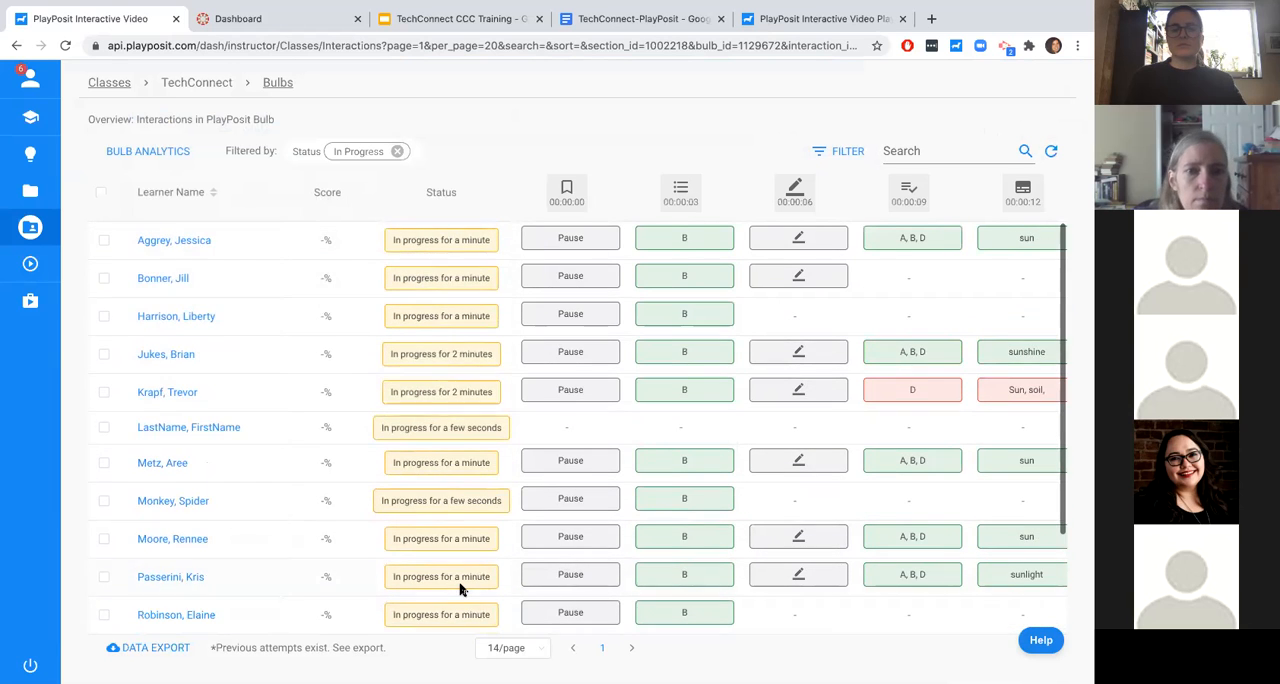
# - Inspect a learner's response to the embedded web page interaction at 00:00:15, including the page content
pyautogui.hscroll(5, 889, 334)
pyautogui.hscroll(2, 889, 336)
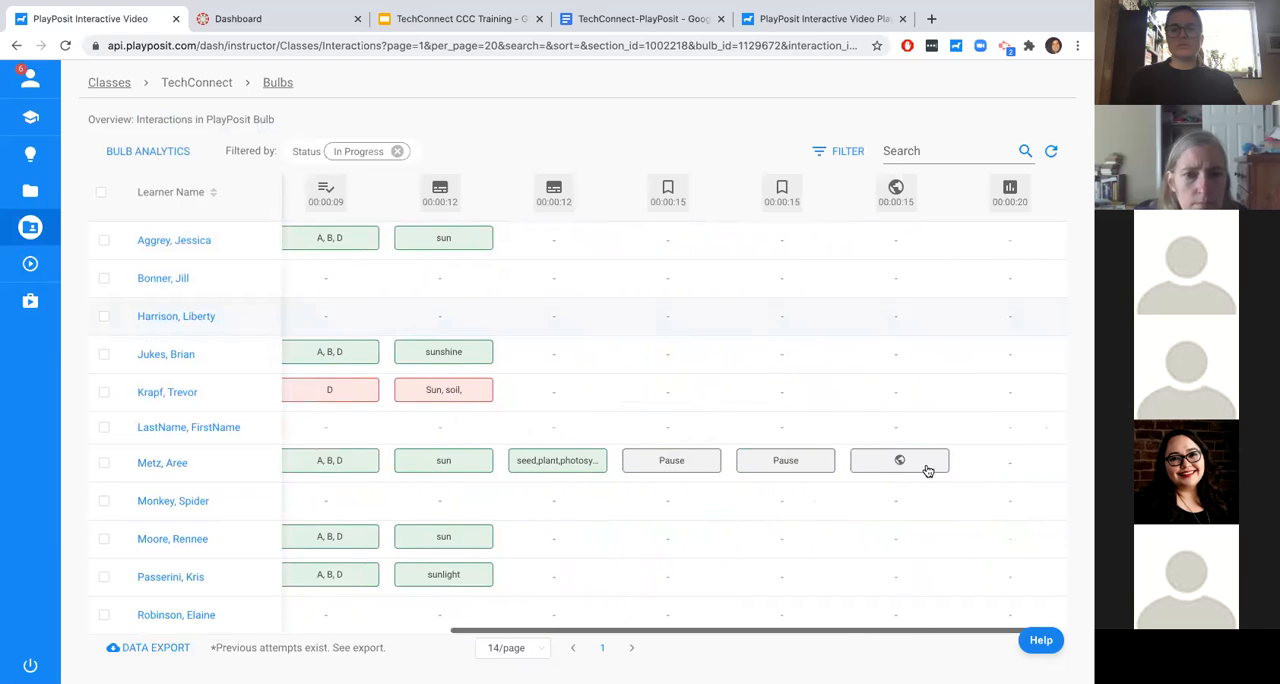
pyautogui.click(885, 466)
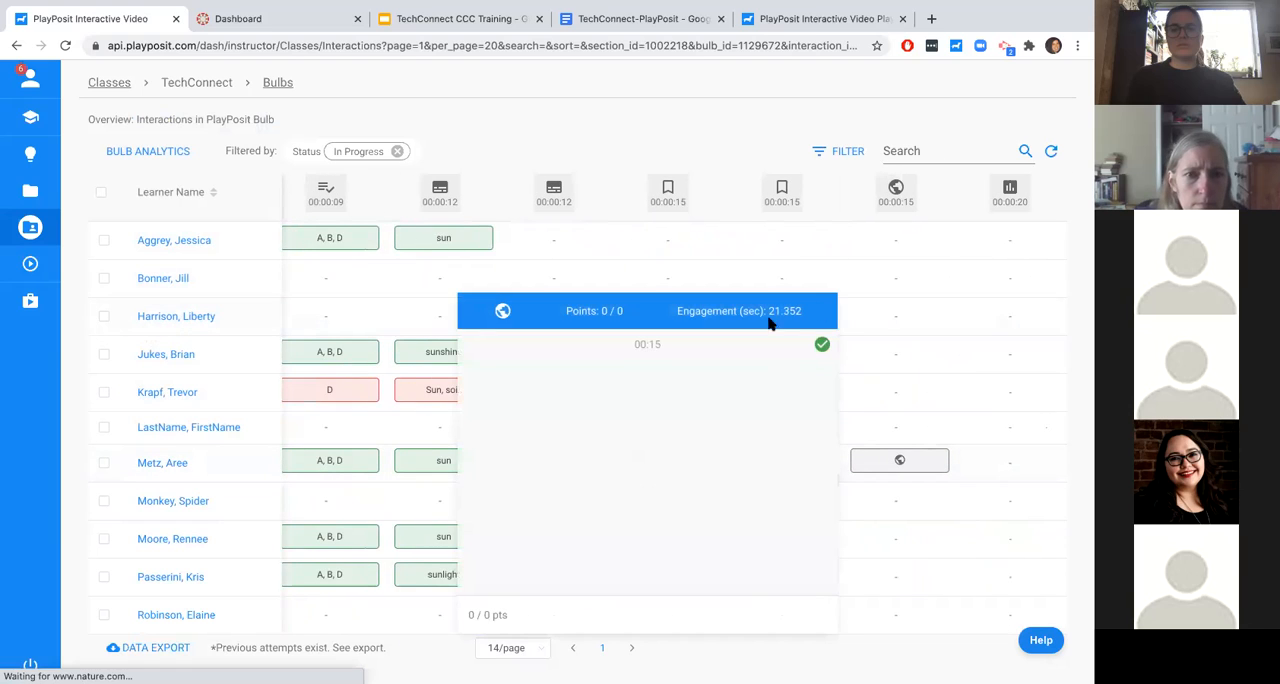
pyautogui.scroll(-12, 740, 491)
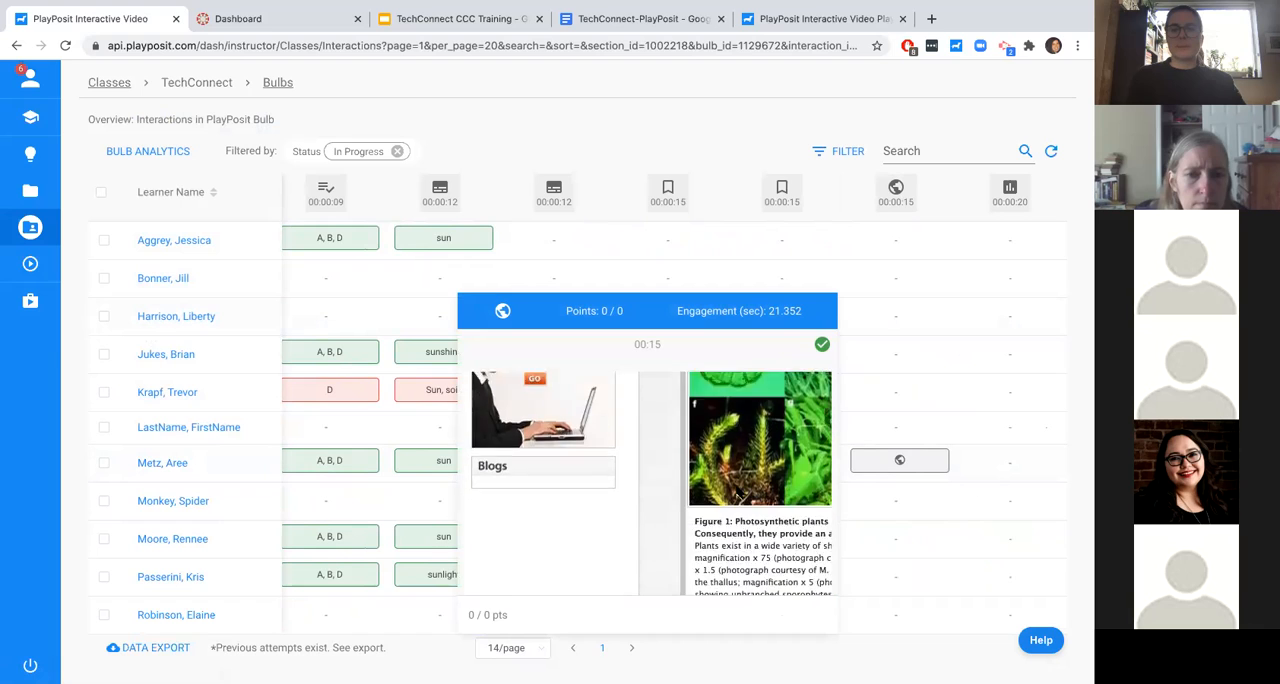
pyautogui.scroll(5, 738, 496)
pyautogui.scroll(1, 738, 497)
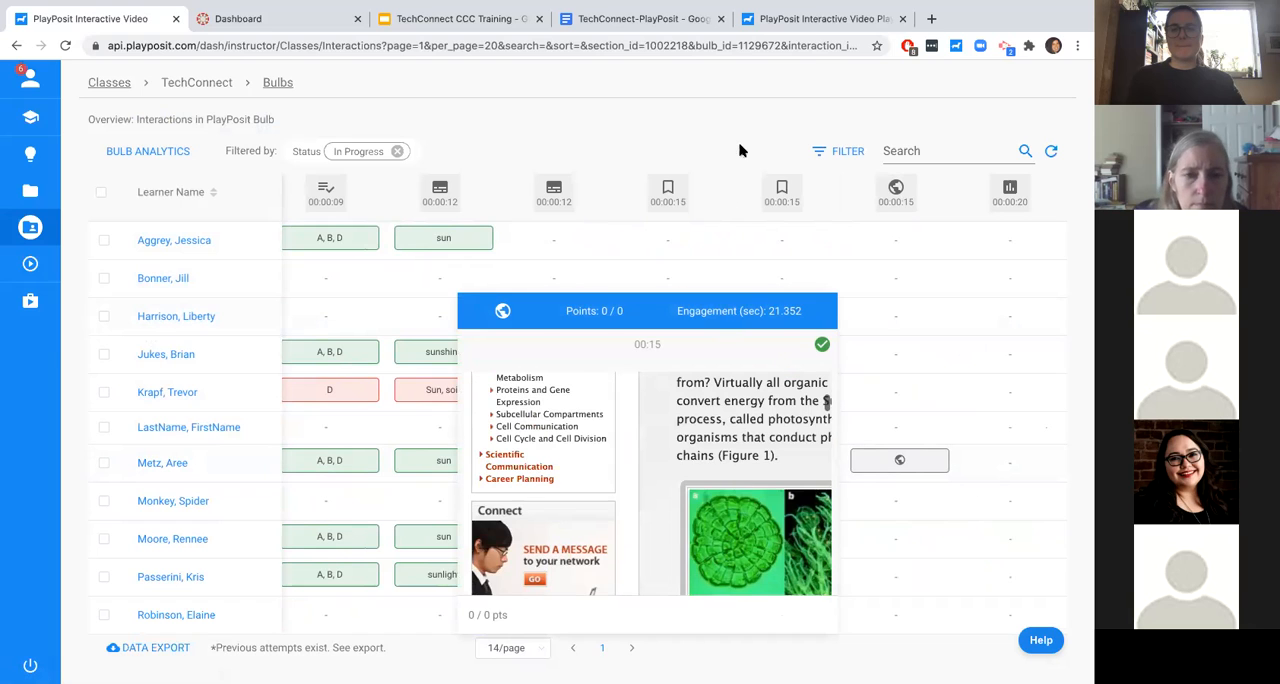
# - Reapply the In Progress status filter to update the learner list
pyautogui.click(841, 152)
pyautogui.click(652, 226)
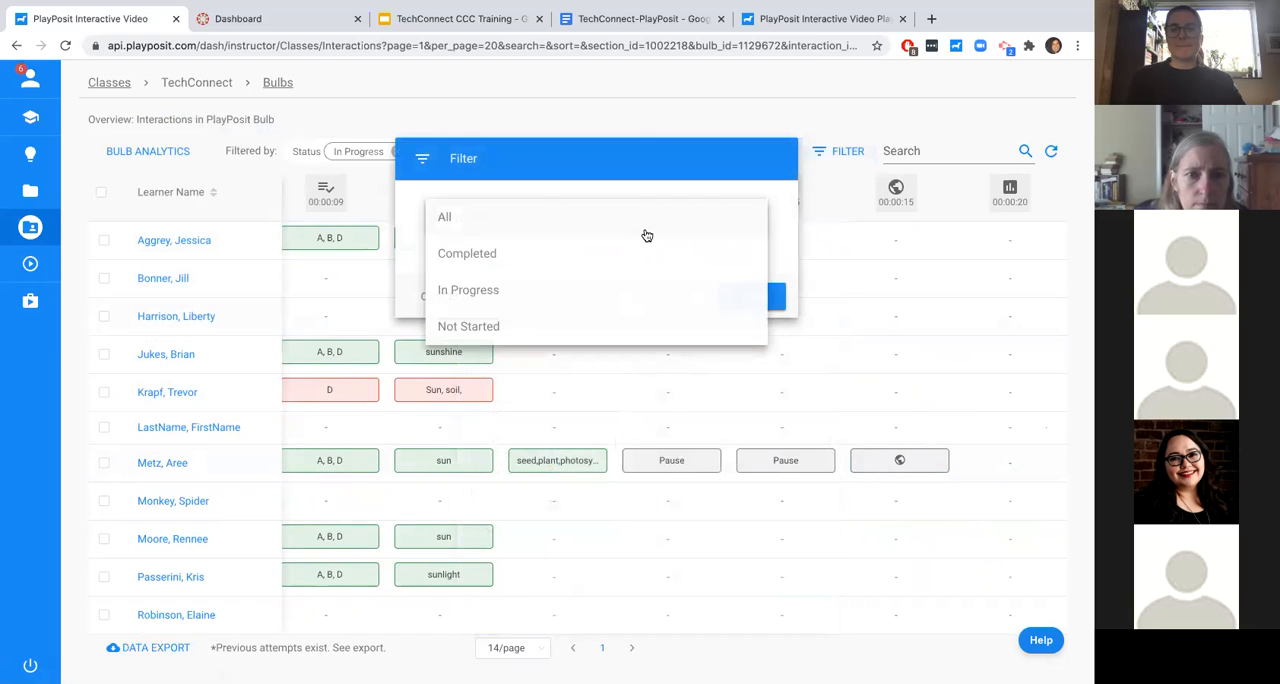
pyautogui.click(600, 277)
pyautogui.click(752, 296)
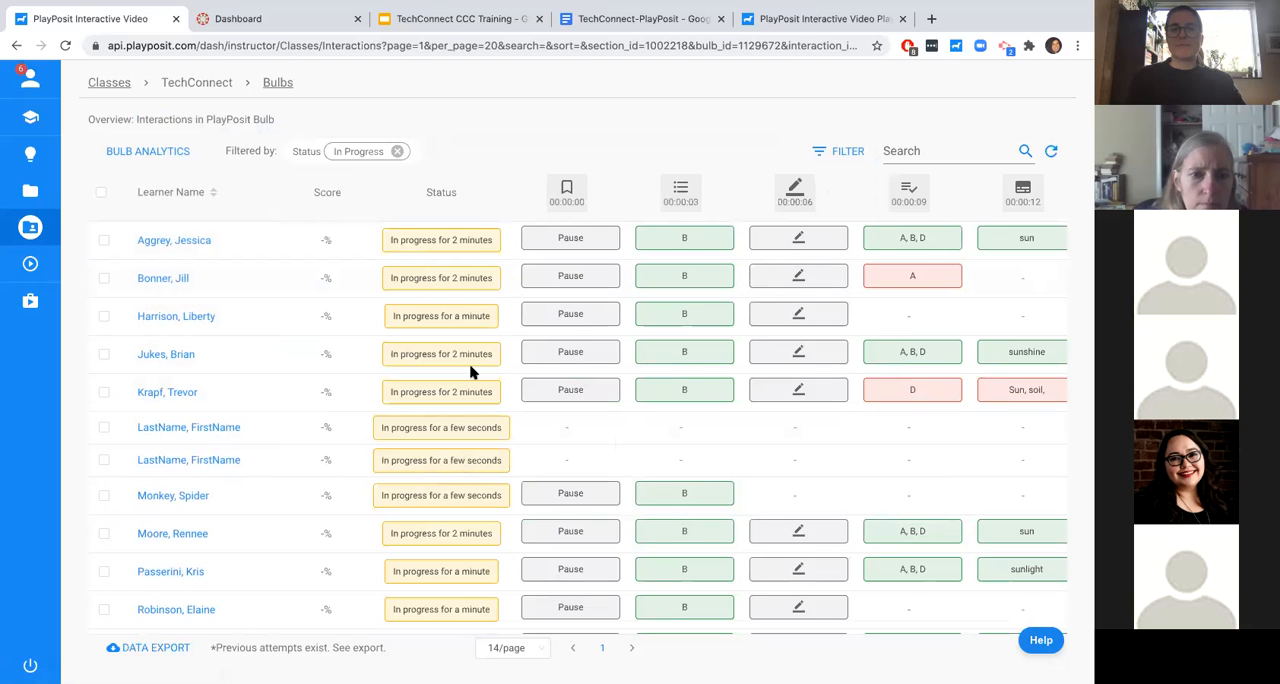
# - Change the learner status filter from In Progress to Completed
pyautogui.click(840, 155)
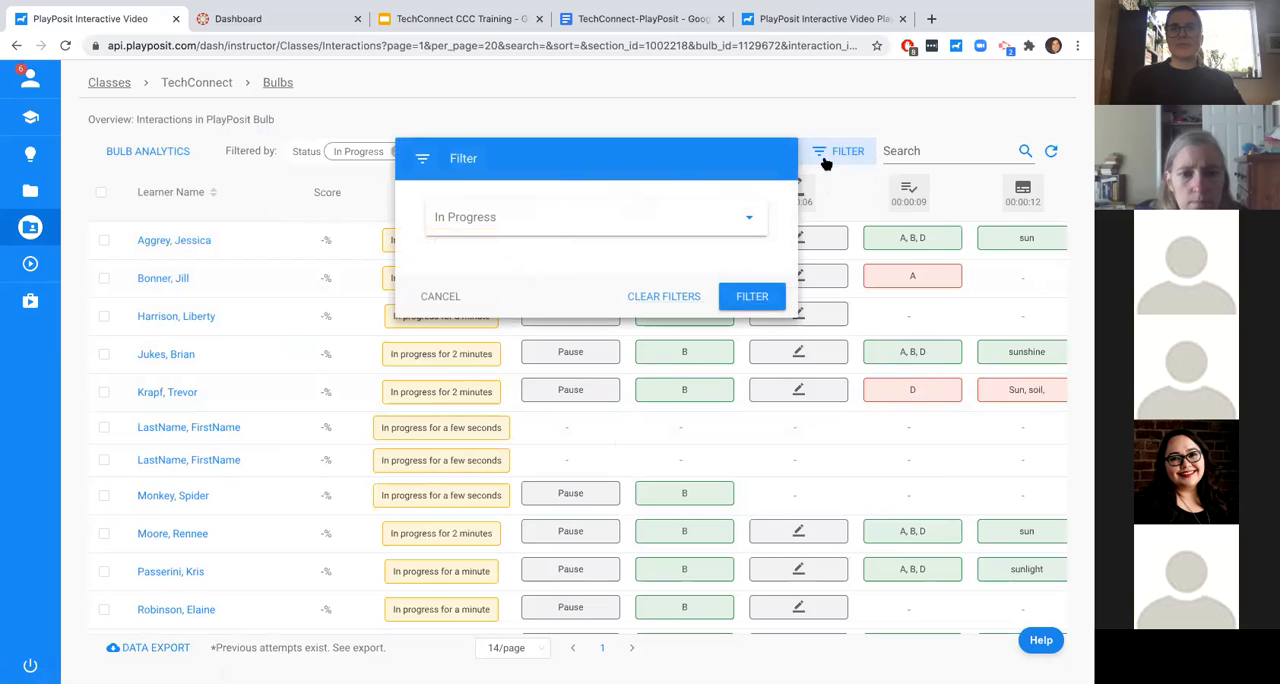
pyautogui.click(746, 221)
pyautogui.click(680, 256)
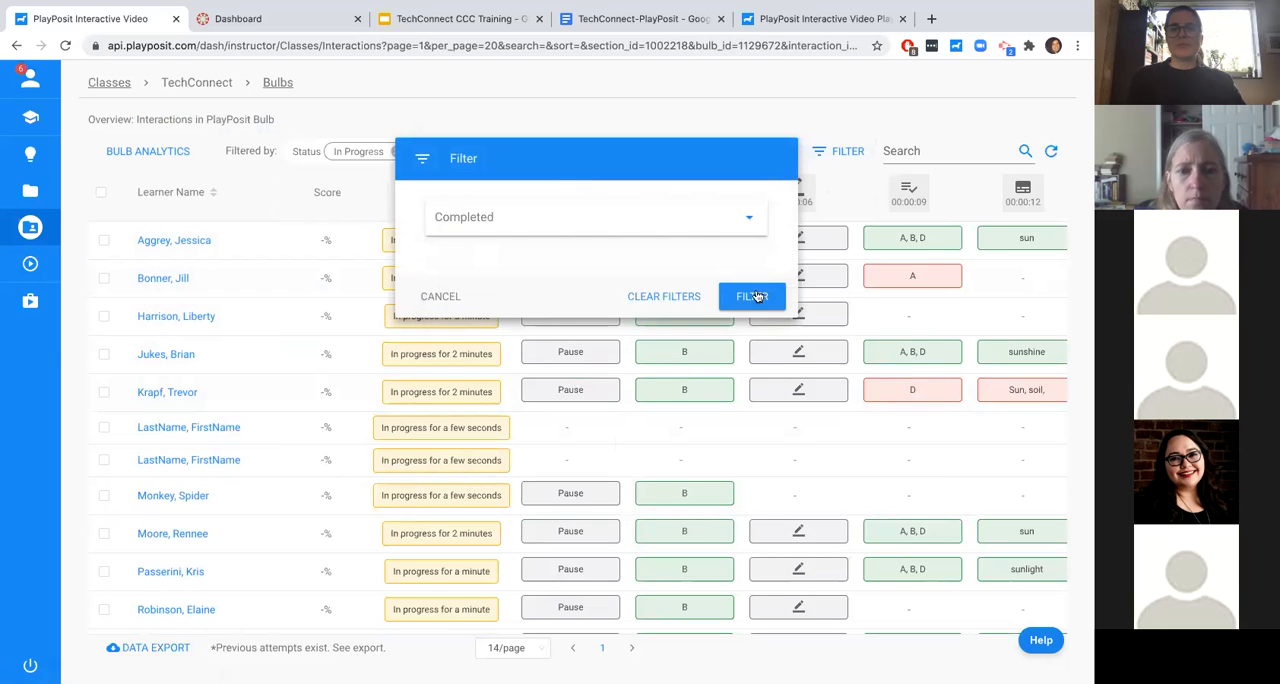
pyautogui.click(752, 296)
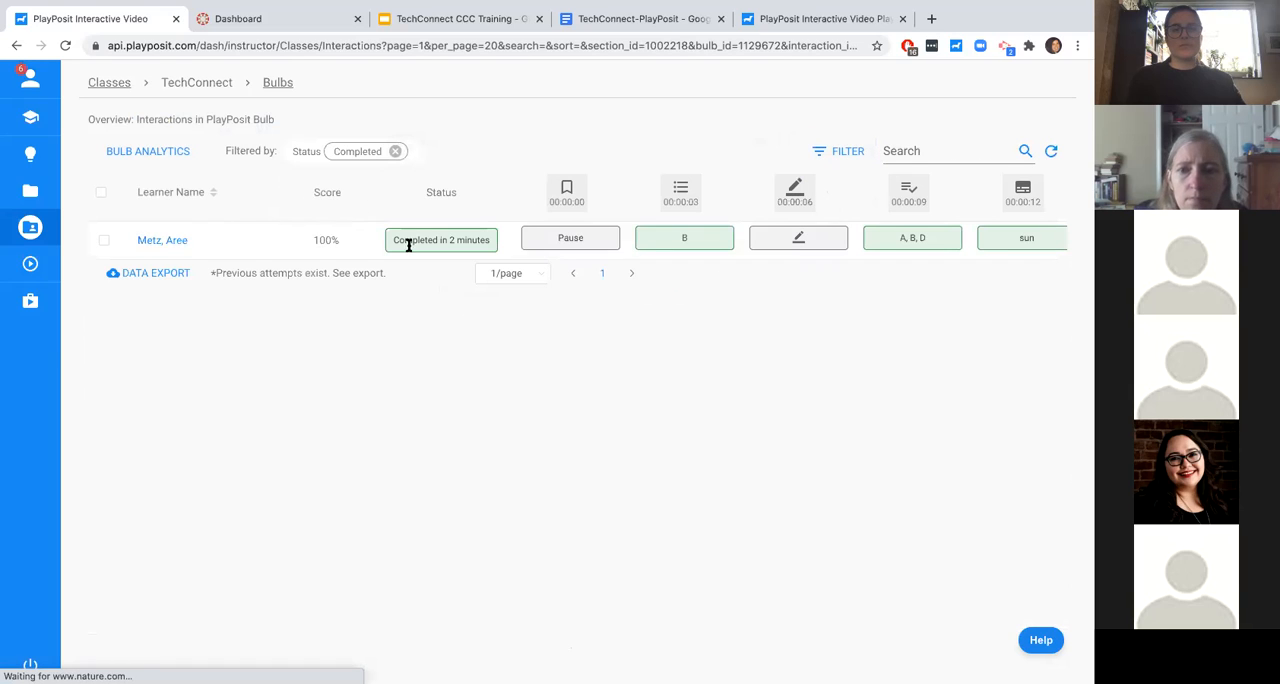
# - View the grading page for all answers to the 00:00:03 multiple-choice question, and return to the interactions overview
pyautogui.moveTo(690, 206)
pyautogui.click(667, 234)
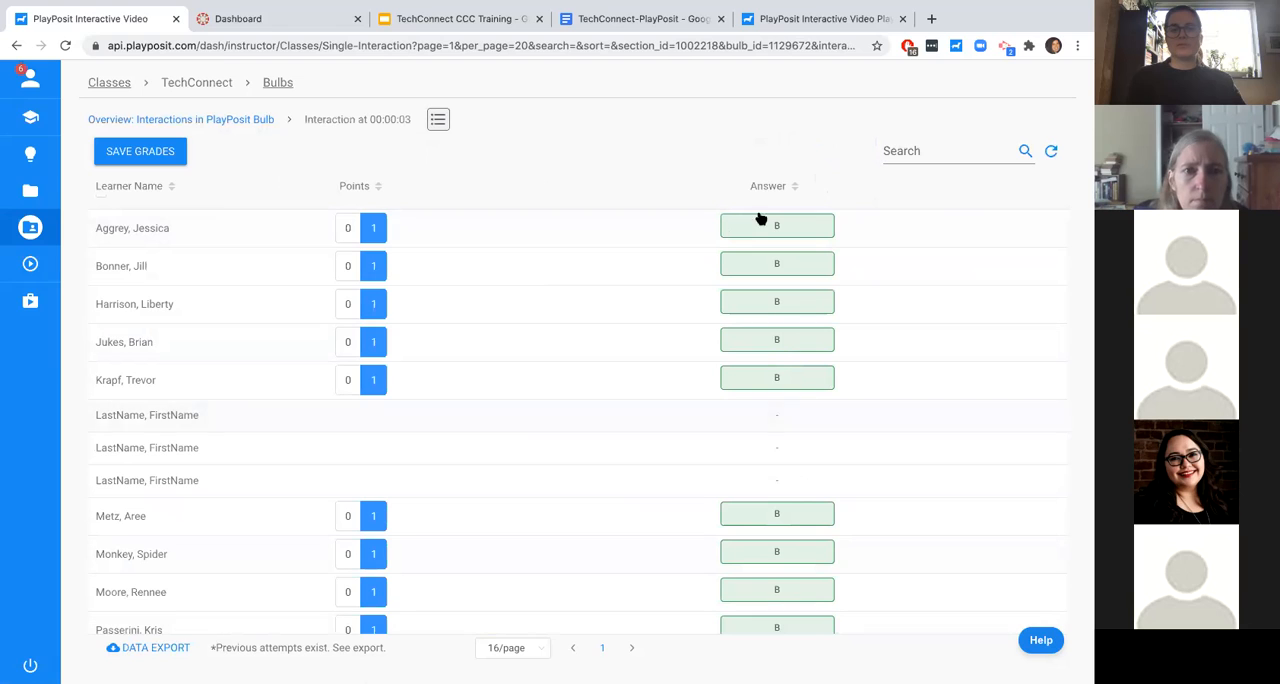
pyautogui.click(212, 119)
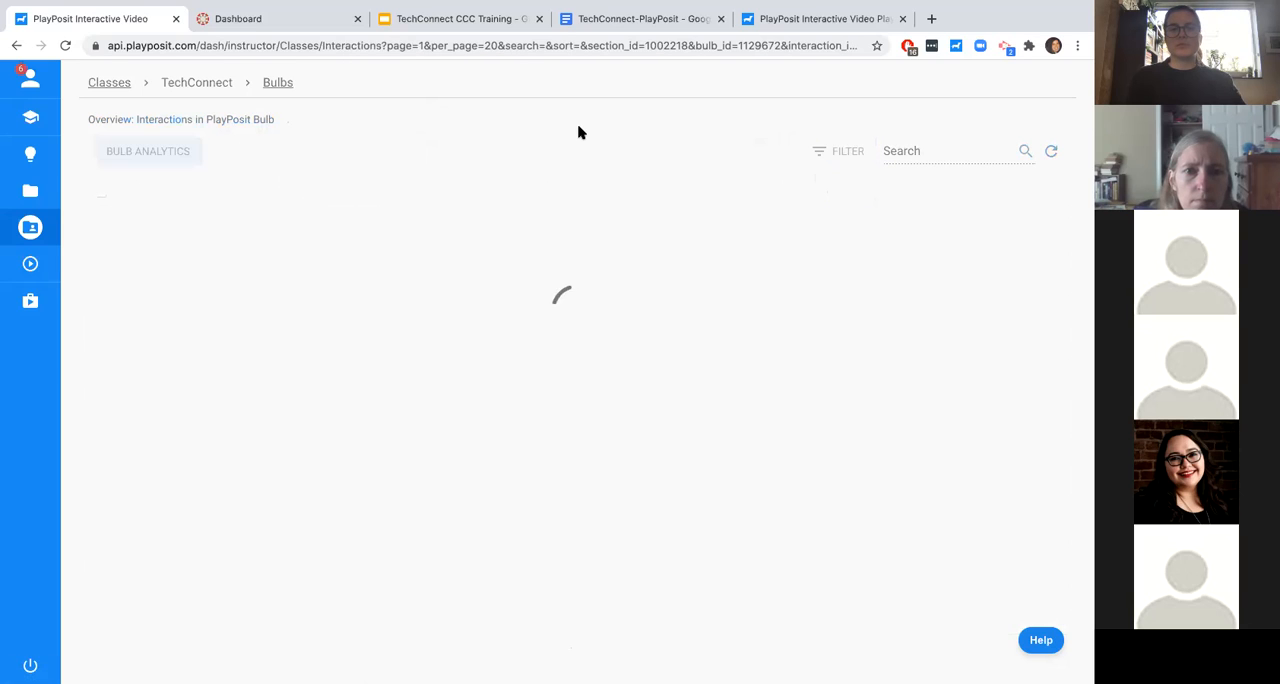
# - Filter the overview by Completed status again and examine those learners' responses through the 00:00:20 interaction
pyautogui.click(860, 158)
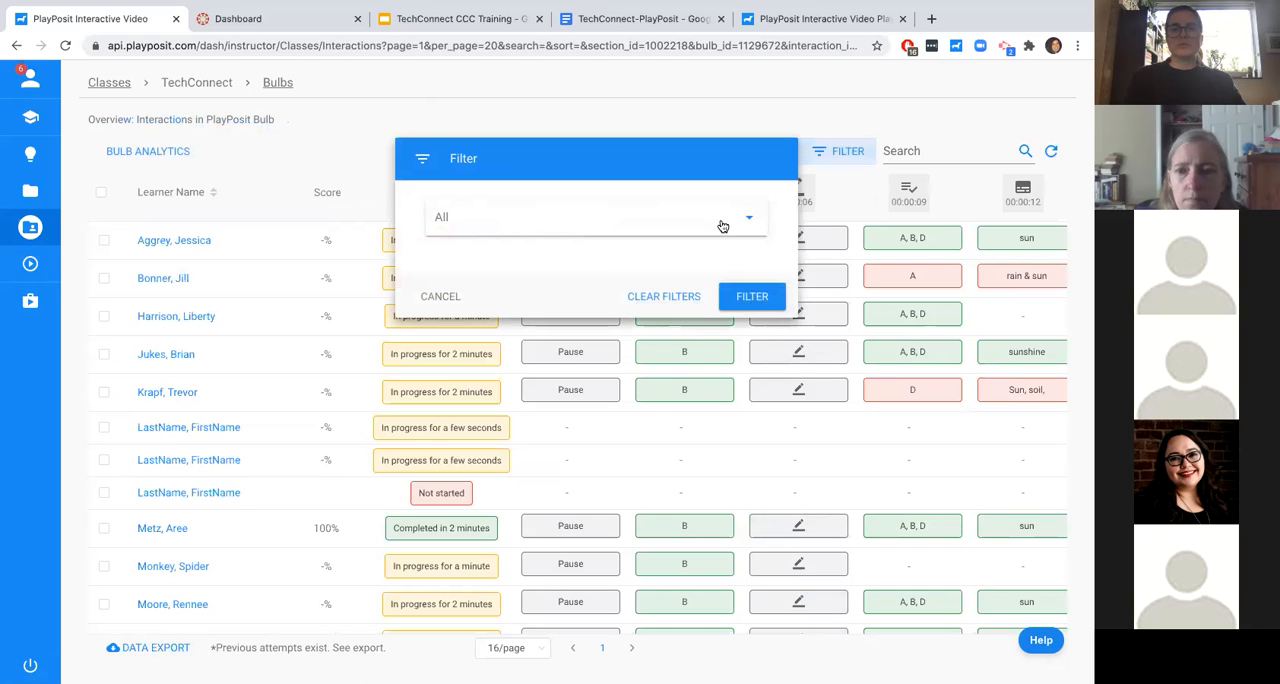
pyautogui.click(721, 222)
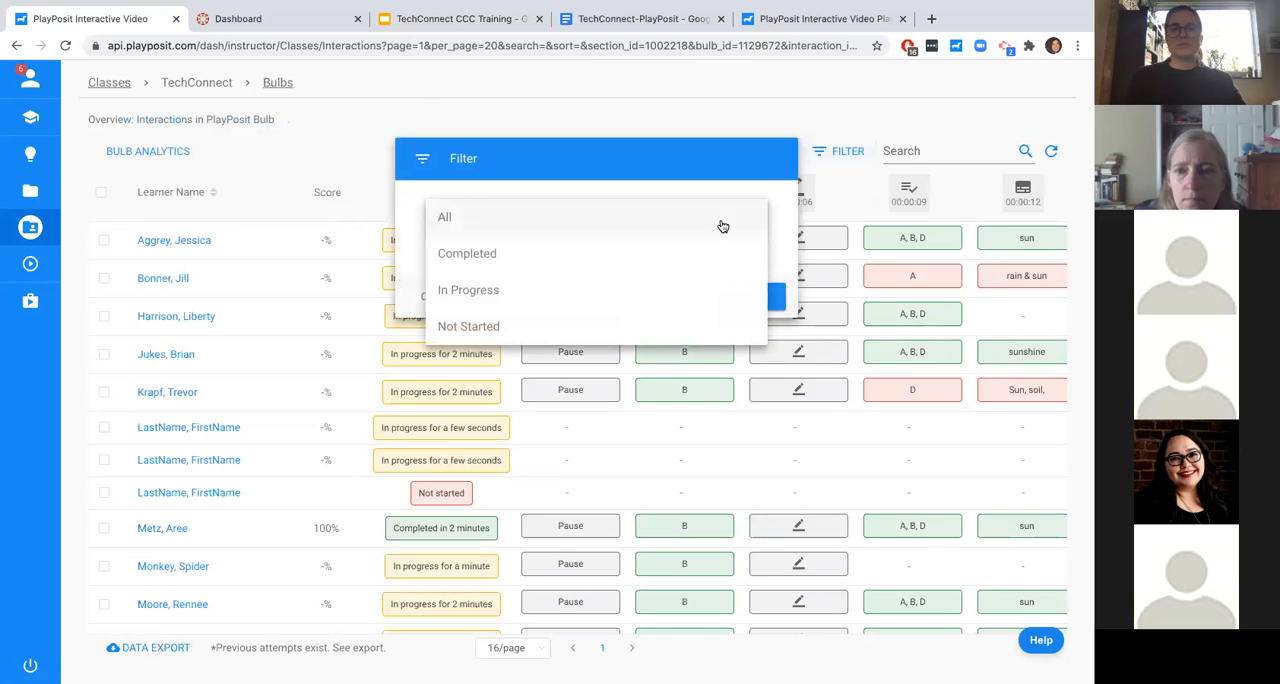
pyautogui.click(607, 262)
pyautogui.click(735, 296)
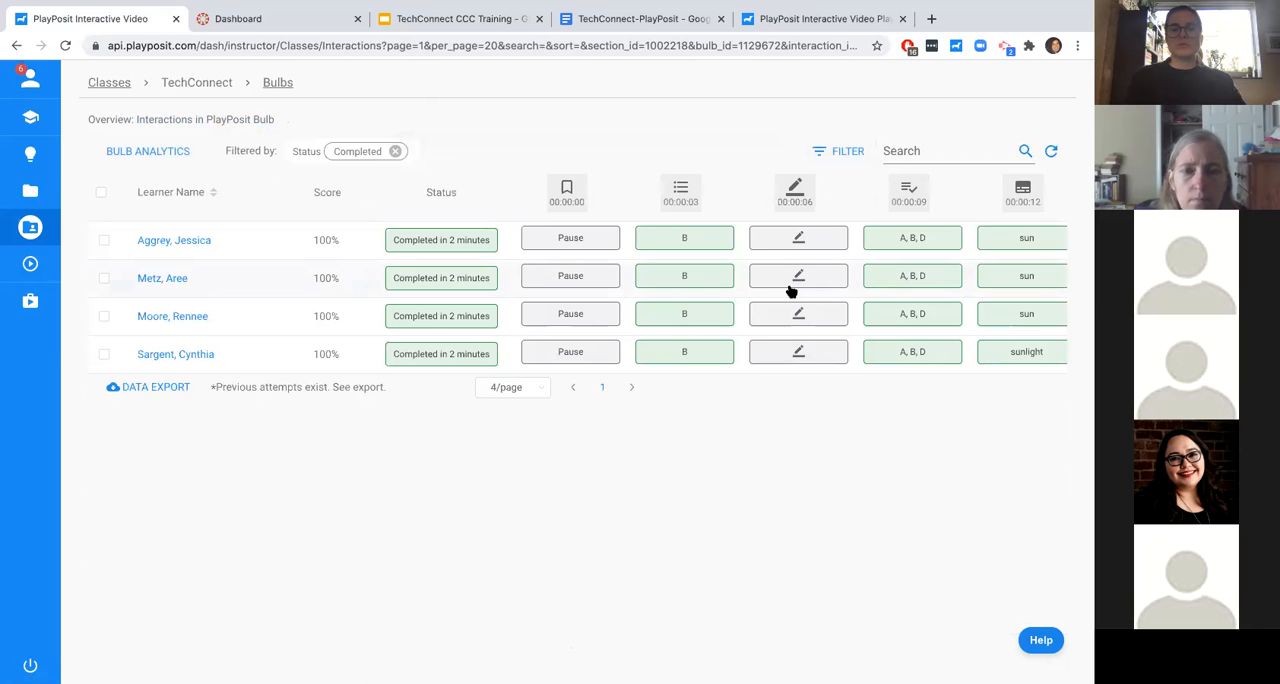
pyautogui.hscroll(6, 790, 291)
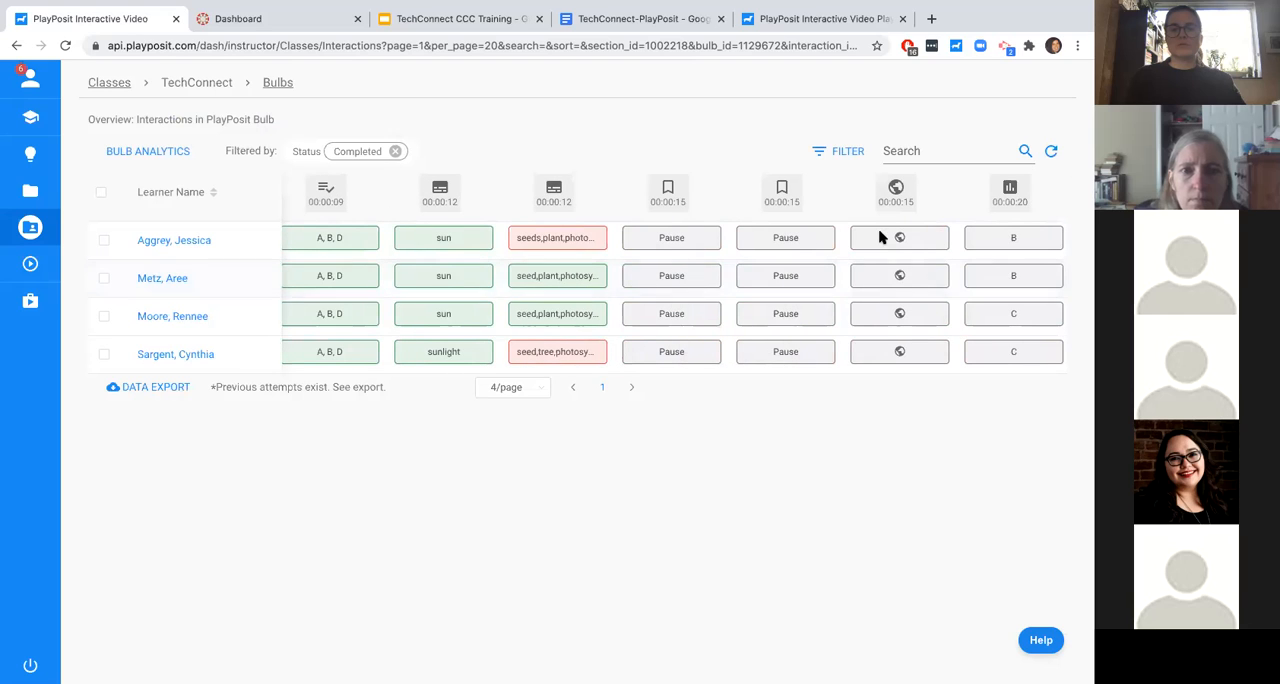
# - Filter the learners by In Progress status and refresh the data
pyautogui.click(840, 153)
pyautogui.click(678, 214)
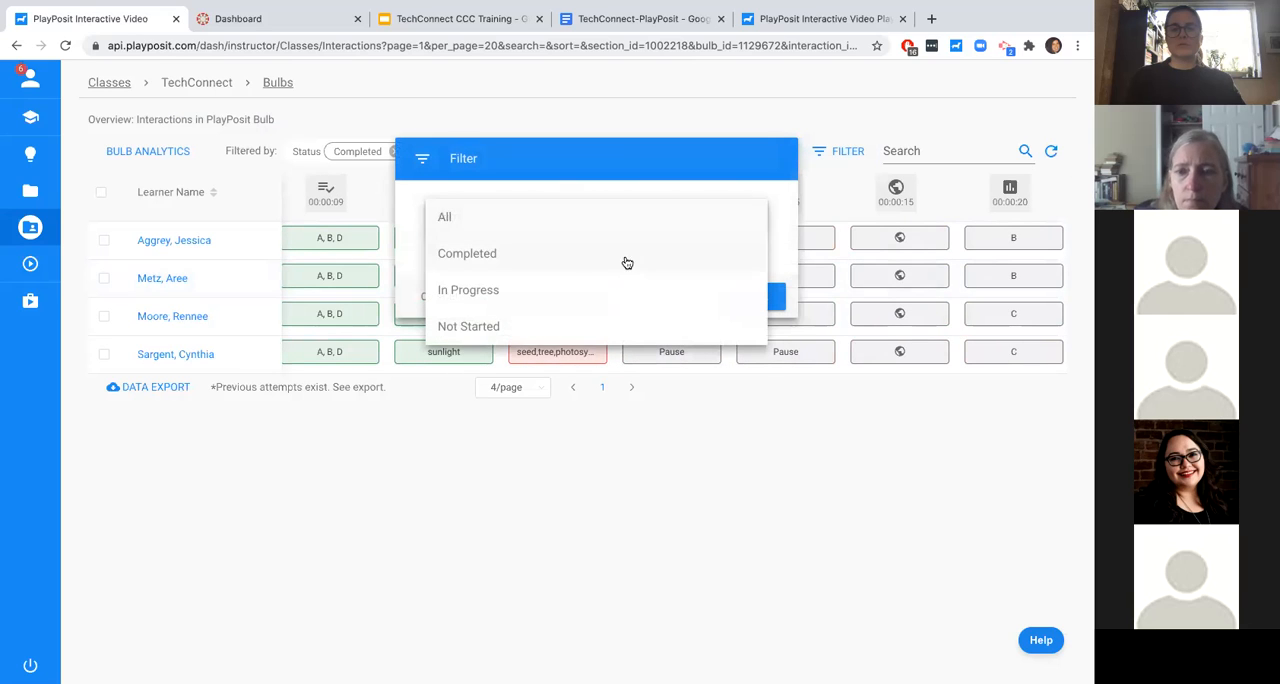
pyautogui.click(594, 292)
pyautogui.click(755, 298)
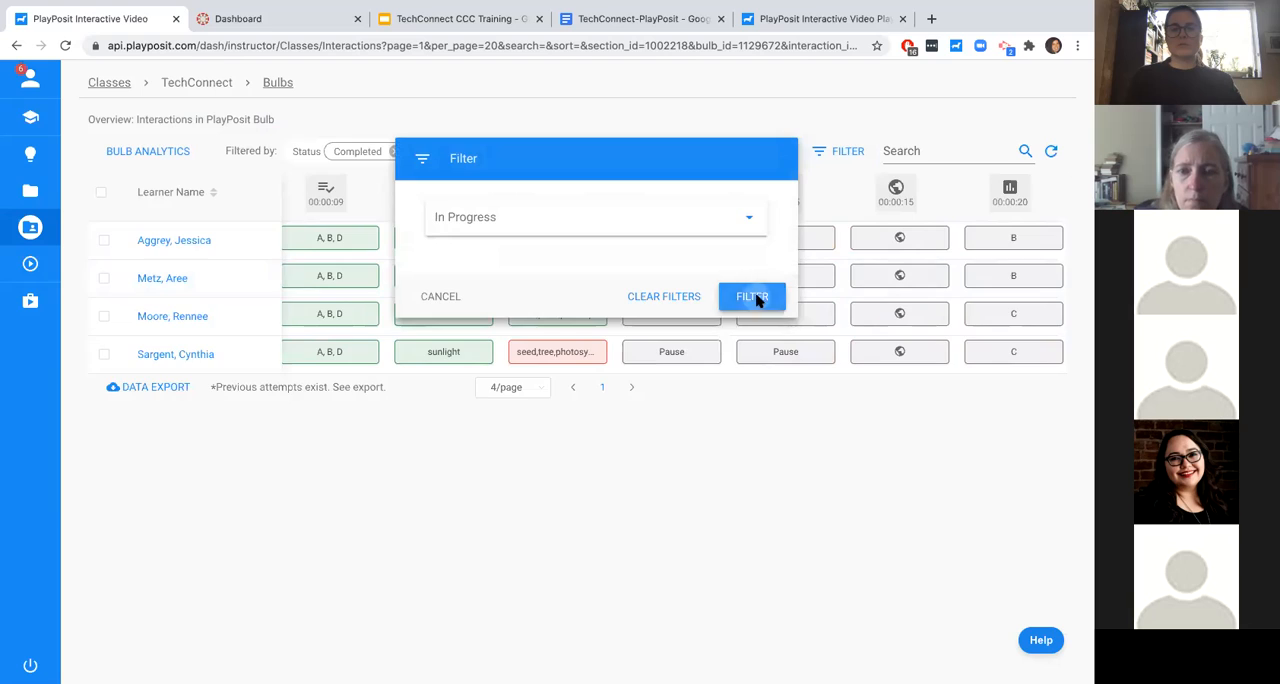
pyautogui.click(1047, 151)
# - Set the learner status filter to All and look through the full list of learners' progress
pyautogui.click(829, 155)
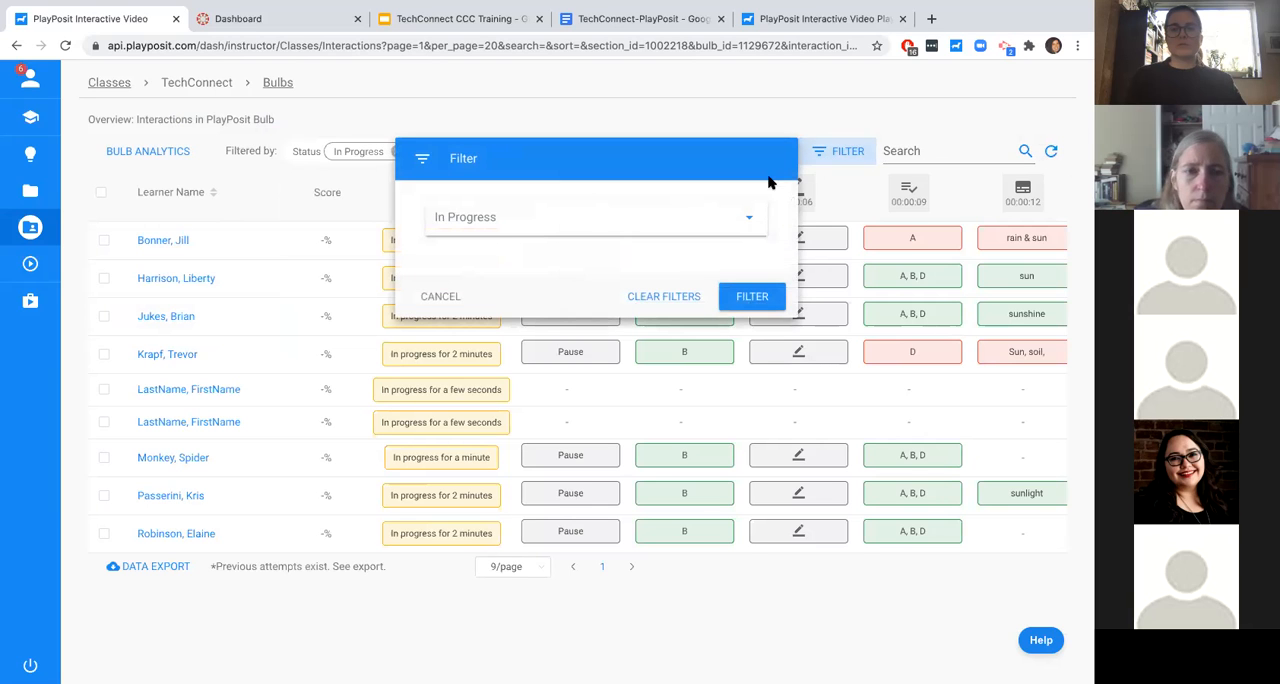
pyautogui.click(685, 213)
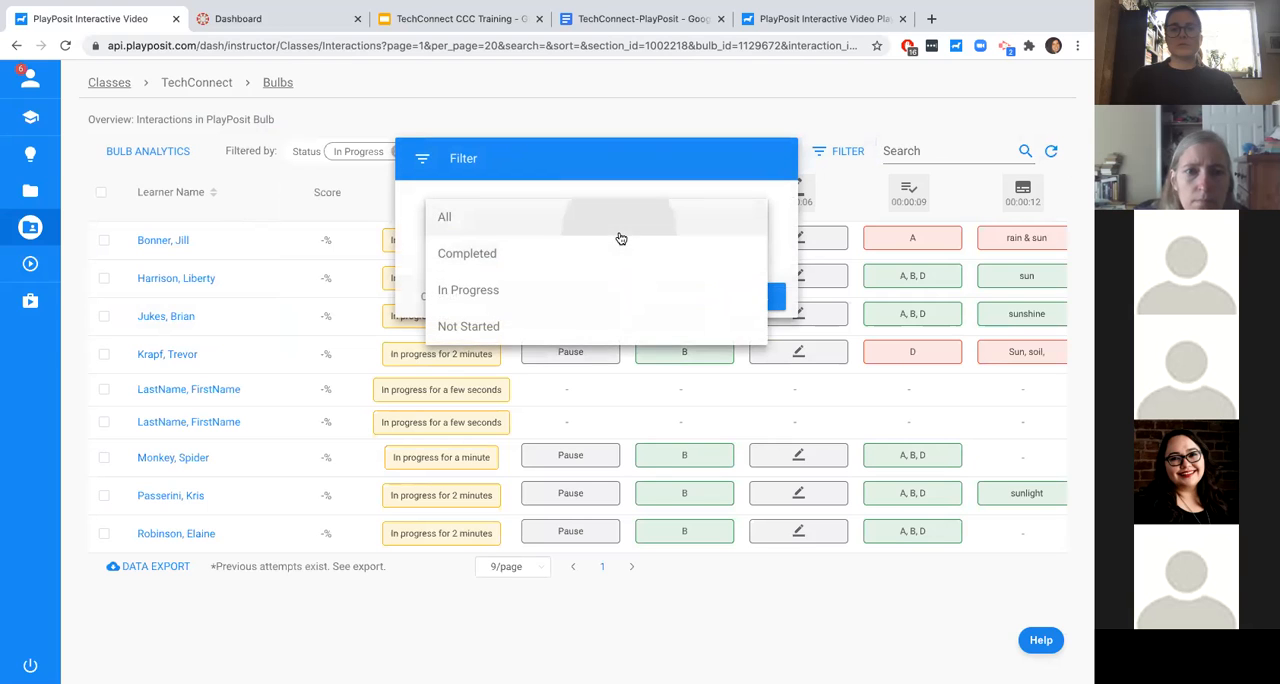
pyautogui.click(620, 236)
pyautogui.click(721, 296)
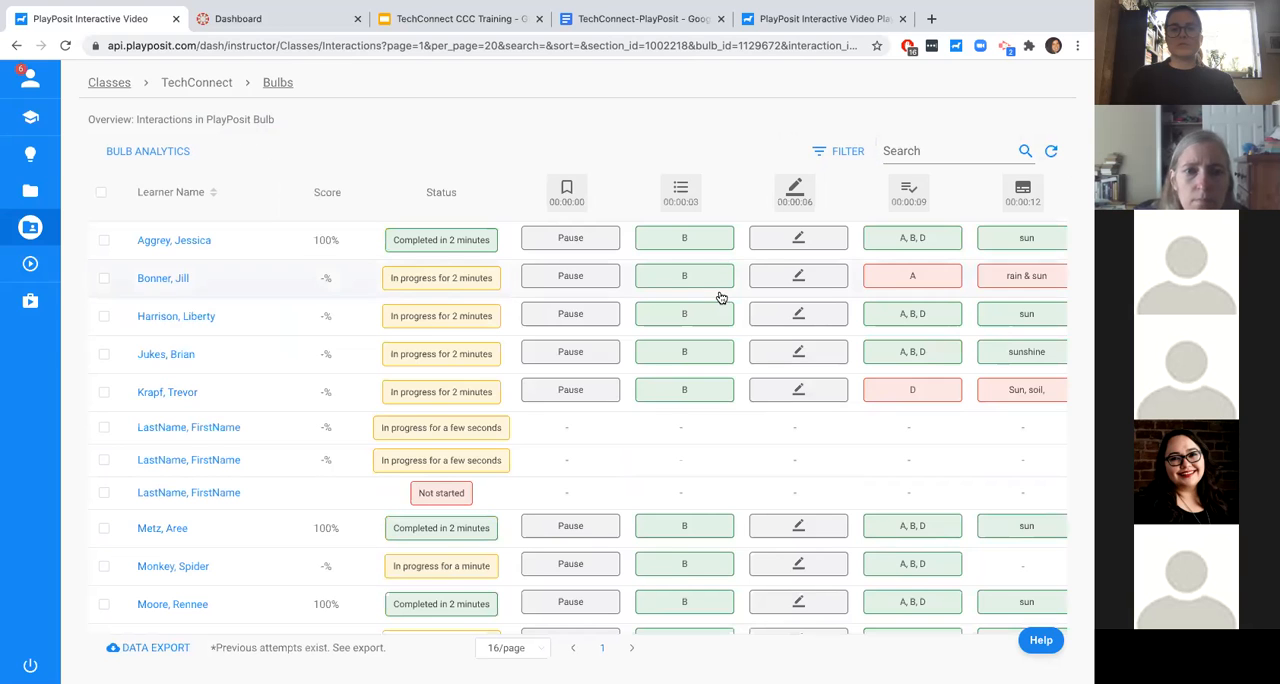
pyautogui.scroll(-3, 709, 443)
pyautogui.scroll(3, 709, 443)
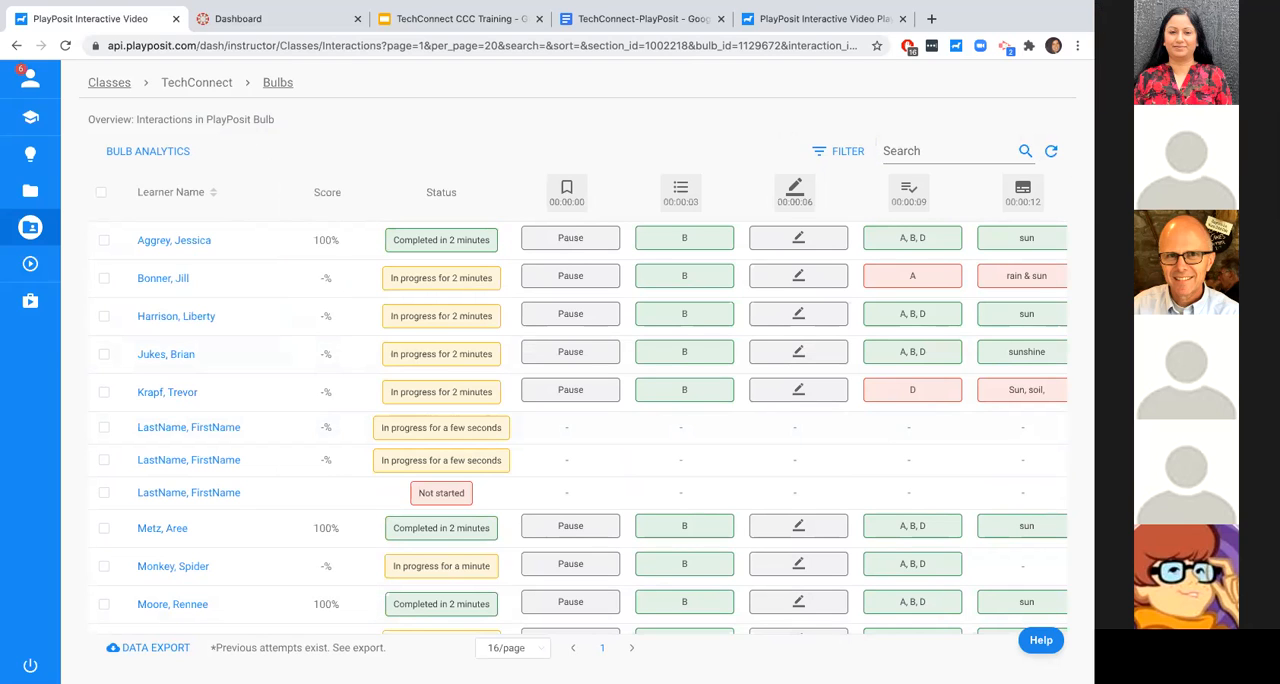
# - Refresh the interactions data, filter the learners by Completed status, and refresh the filtered list
pyautogui.click(1051, 152)
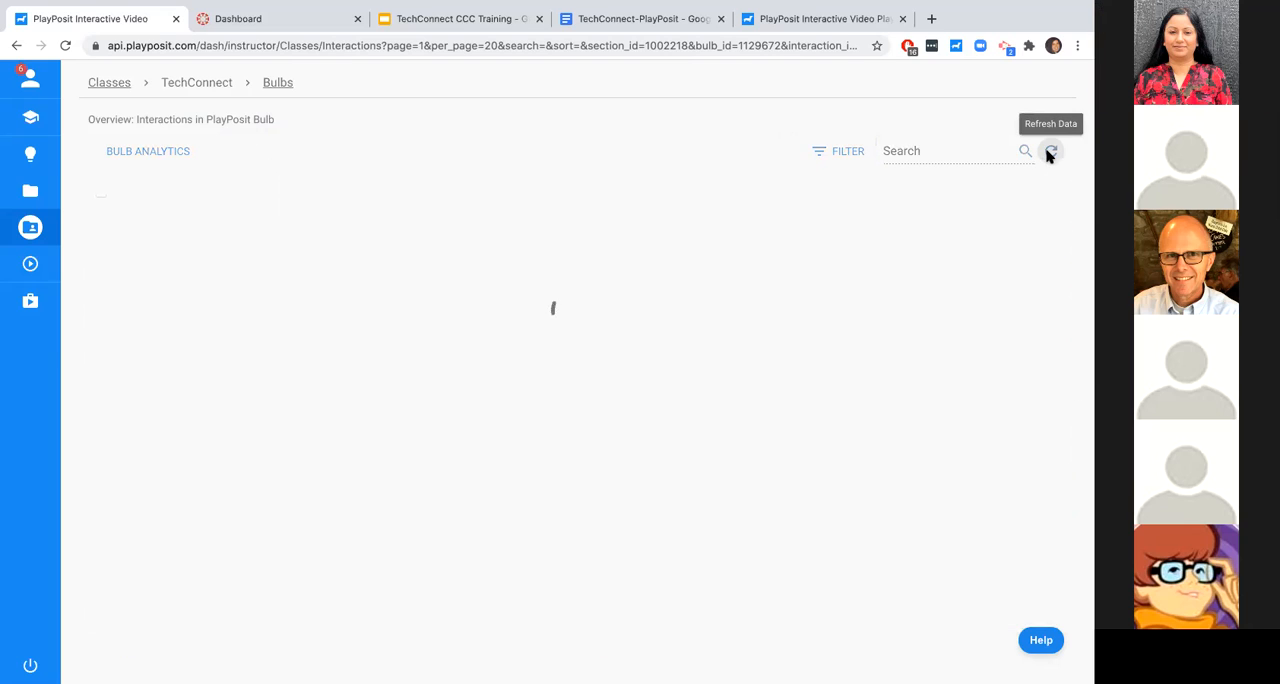
pyautogui.click(843, 153)
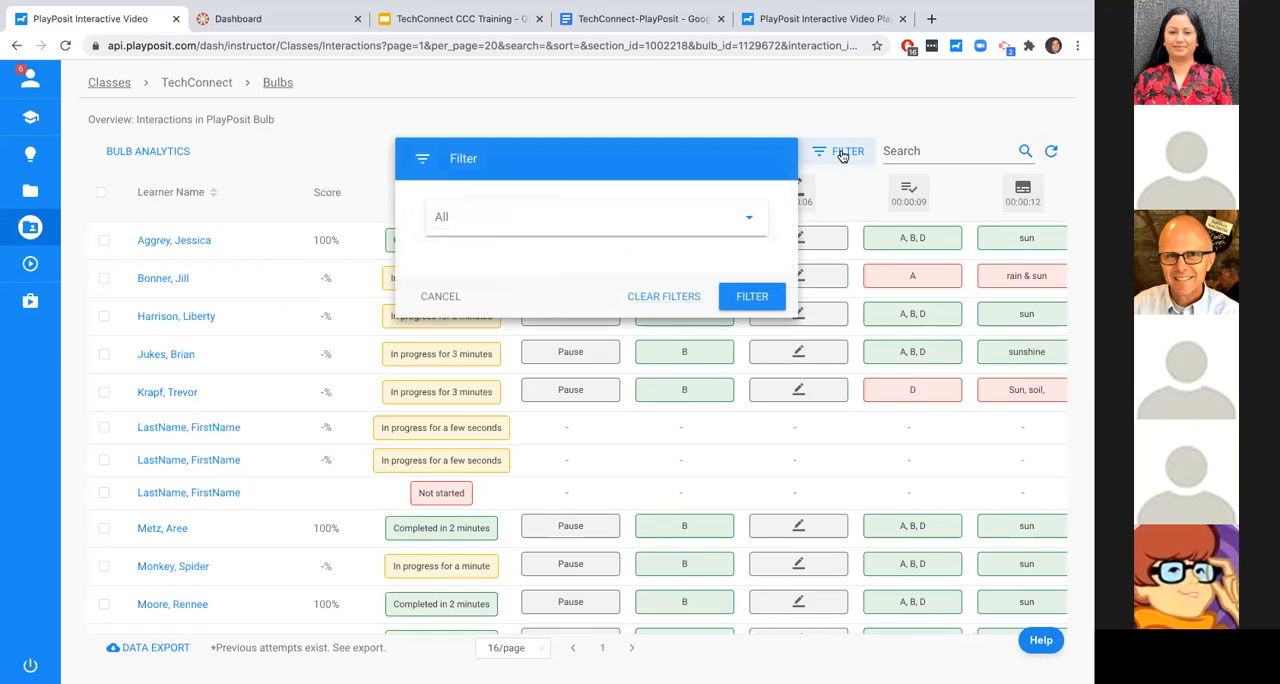
pyautogui.click(722, 226)
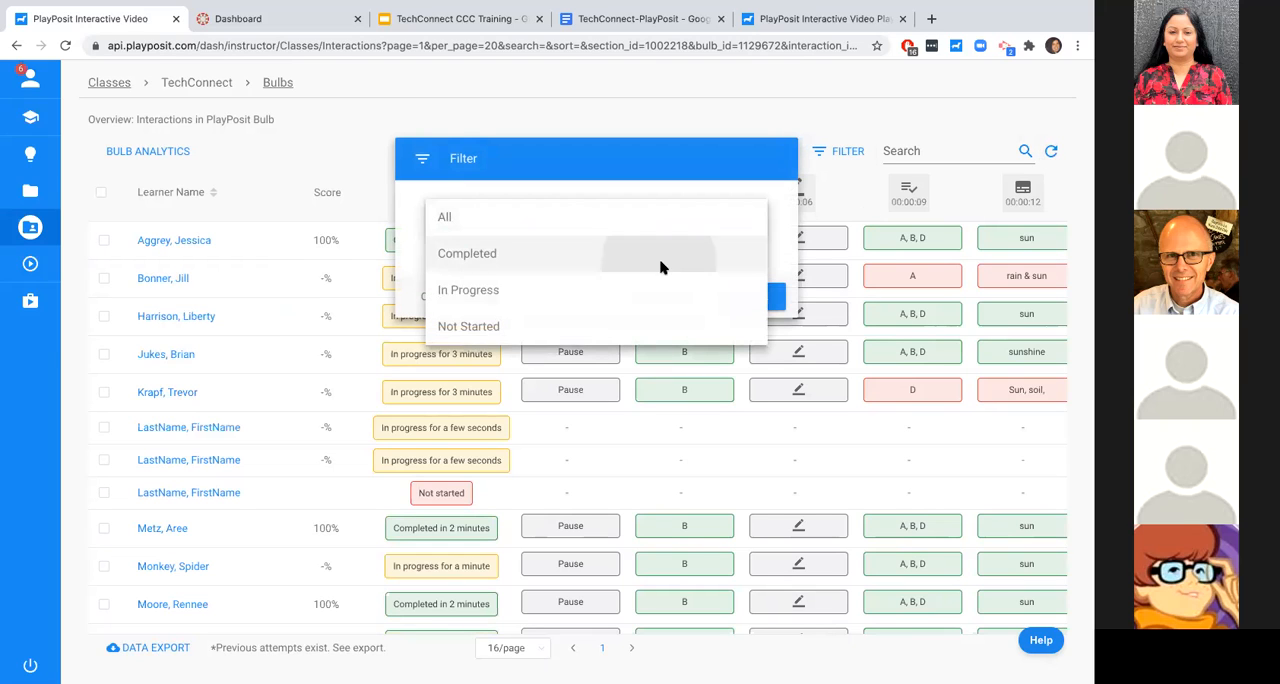
pyautogui.click(660, 264)
pyautogui.click(752, 294)
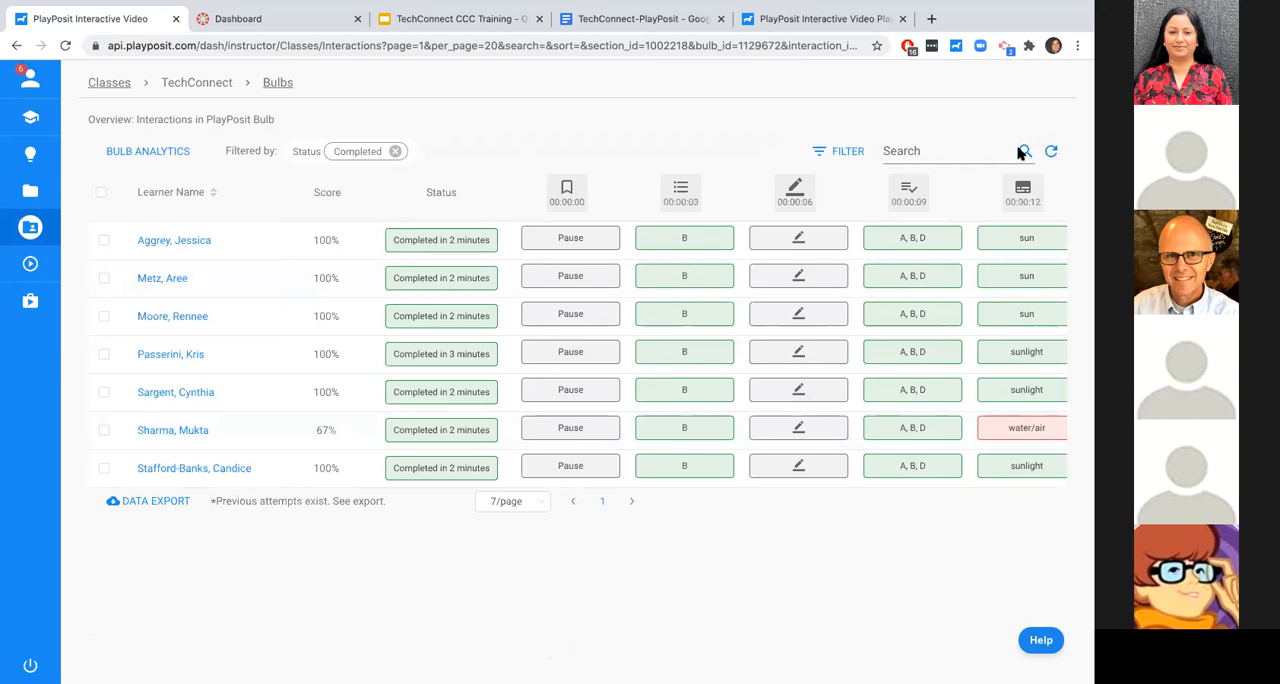
pyautogui.click(1051, 151)
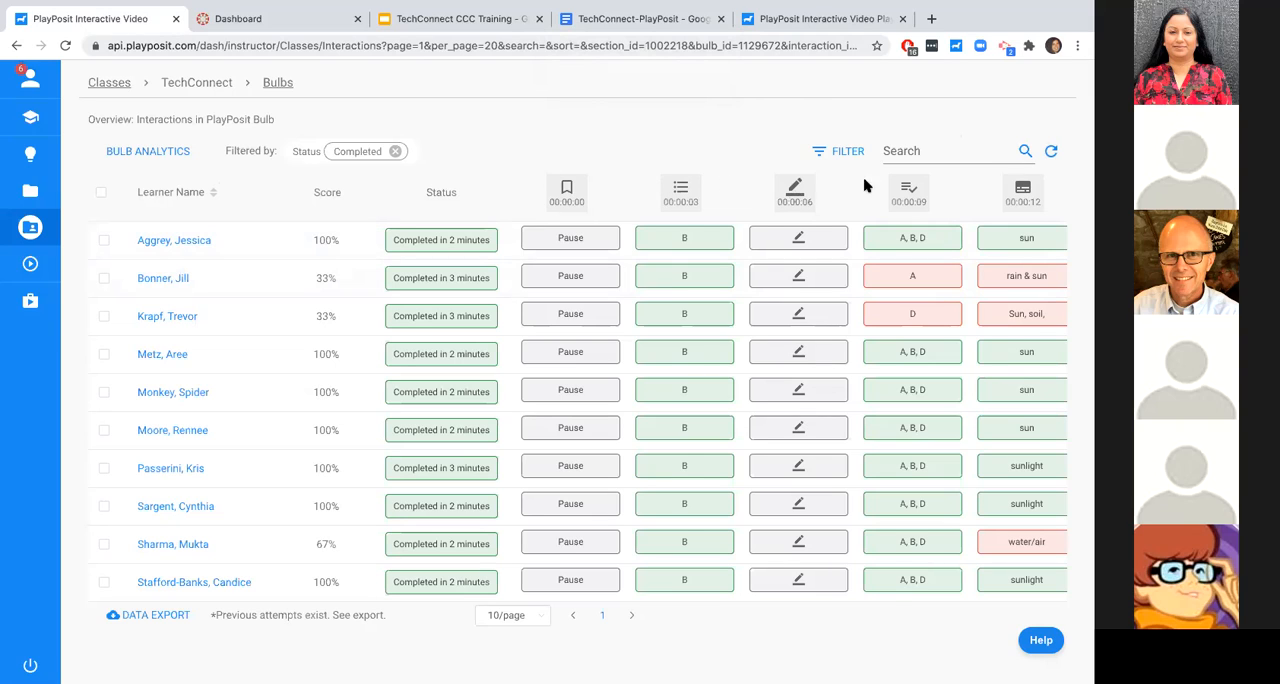
# - View the interaction data for the 00:00:09 check-all question, and return to the overview
pyautogui.hscroll(3, 1010, 195)
pyautogui.hscroll(5, 1010, 195)
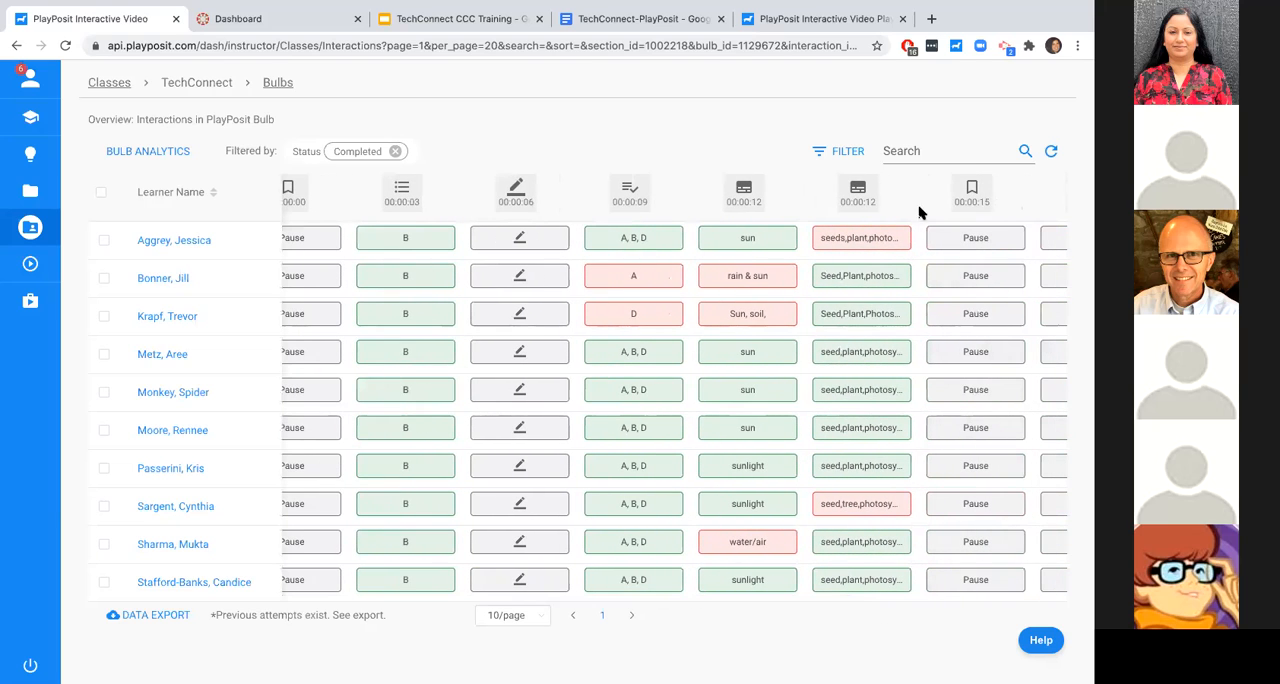
pyautogui.click(638, 210)
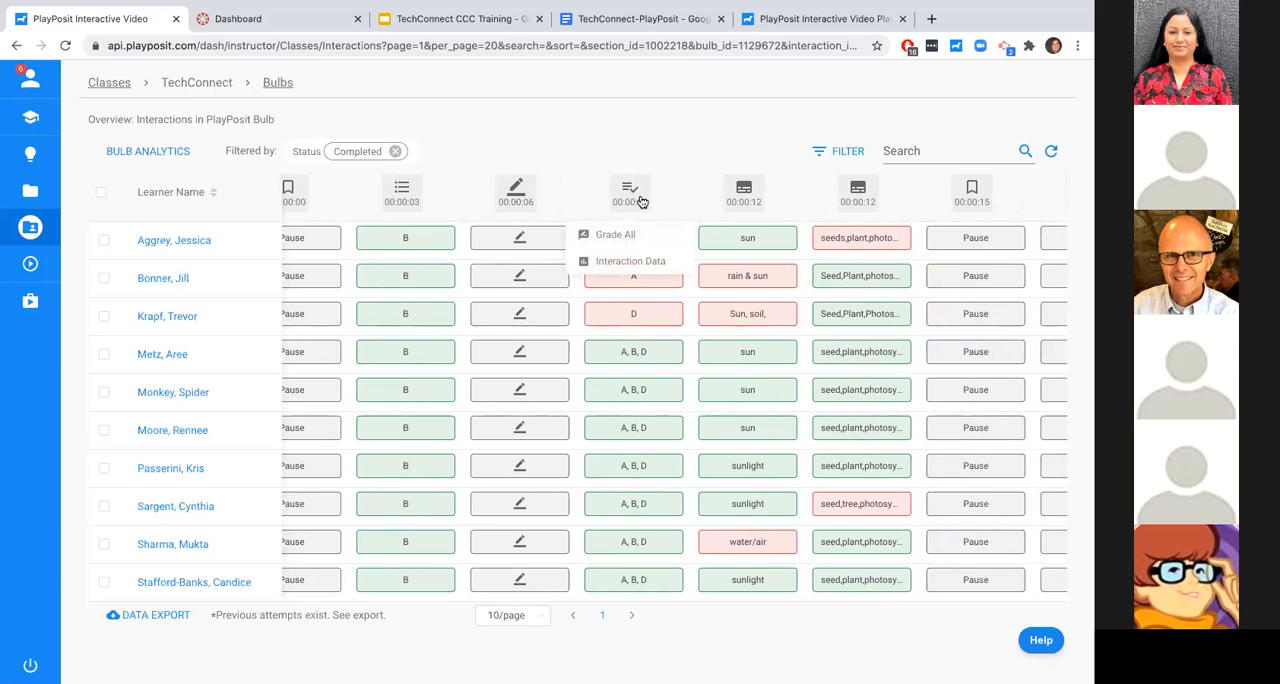
pyautogui.click(632, 266)
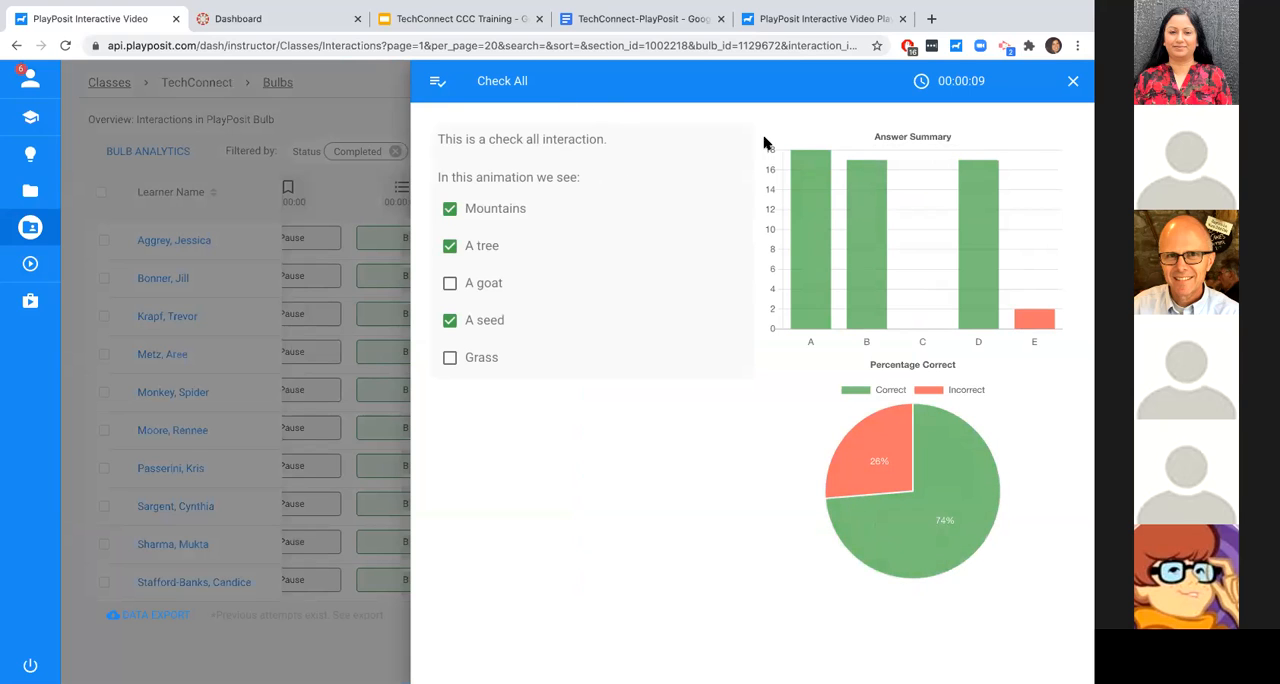
pyautogui.click(1076, 81)
# - View the interaction data for the 00:00:03 multiple-choice question, and close it again
pyautogui.click(414, 207)
pyautogui.click(424, 262)
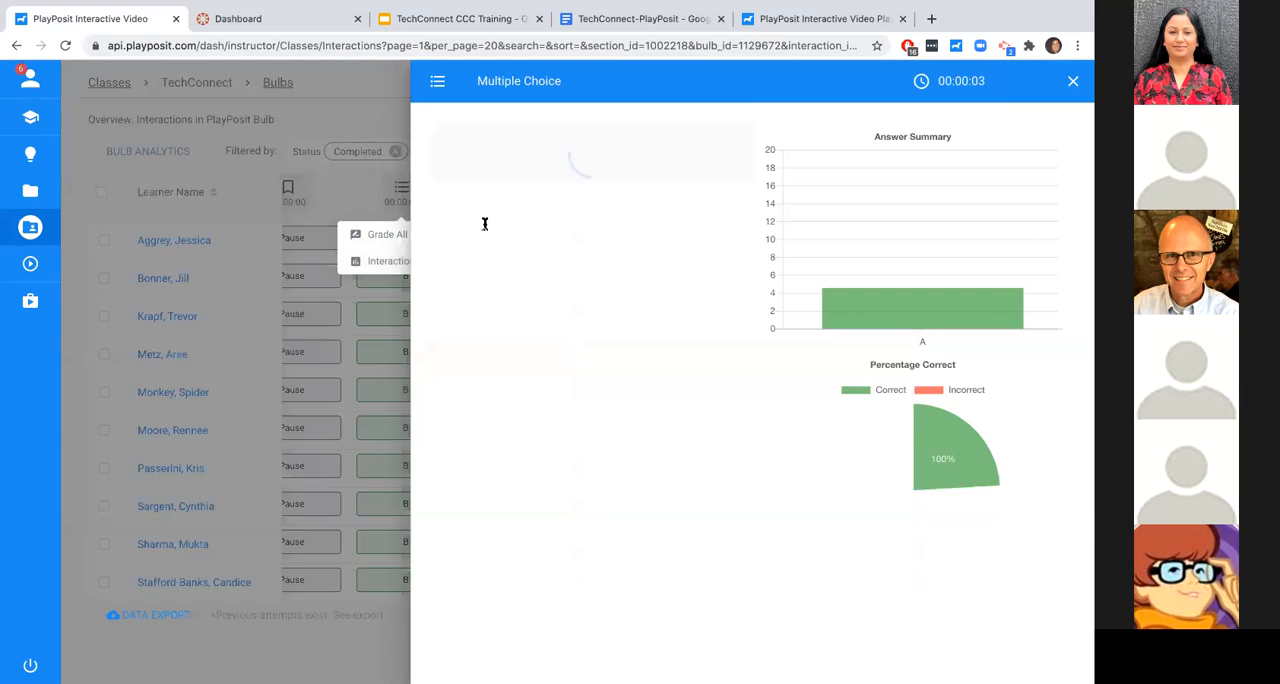
pyautogui.click(1073, 82)
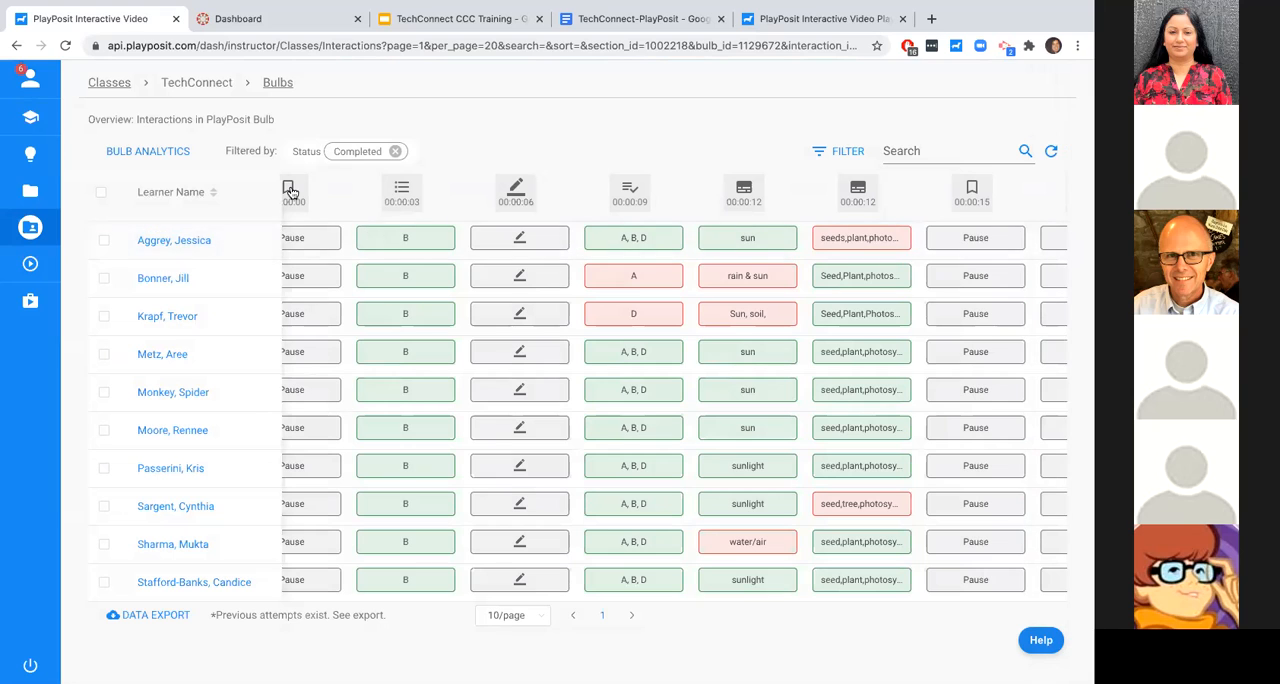
# - Examine the bulb analytics charts for interaction summary, average score and completed status, and close them
pyautogui.click(157, 153)
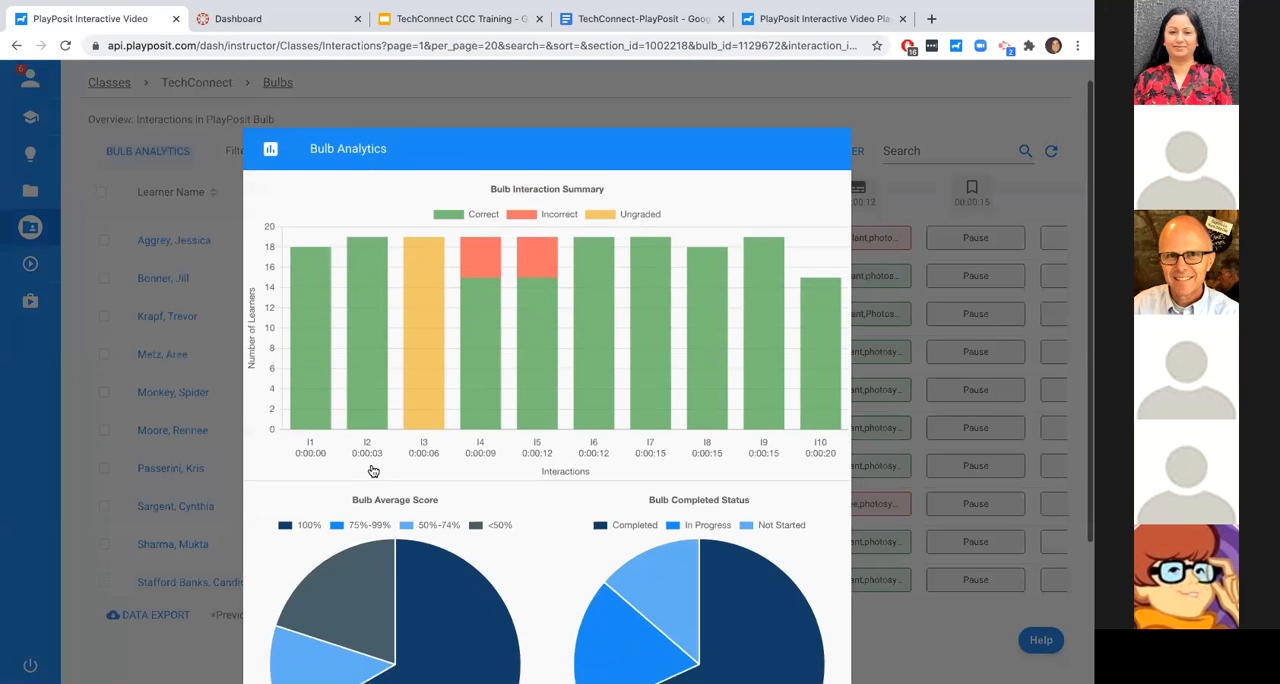
pyautogui.scroll(-3, 372, 470)
pyautogui.moveTo(432, 230)
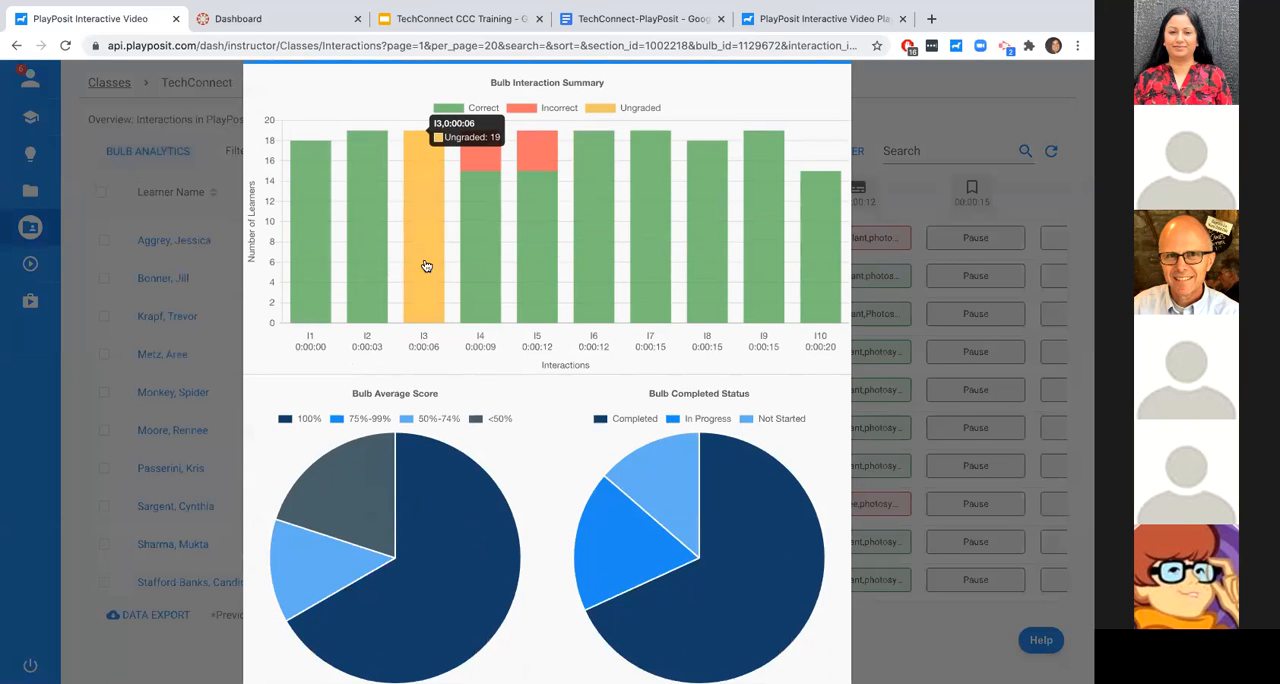
pyautogui.moveTo(483, 215)
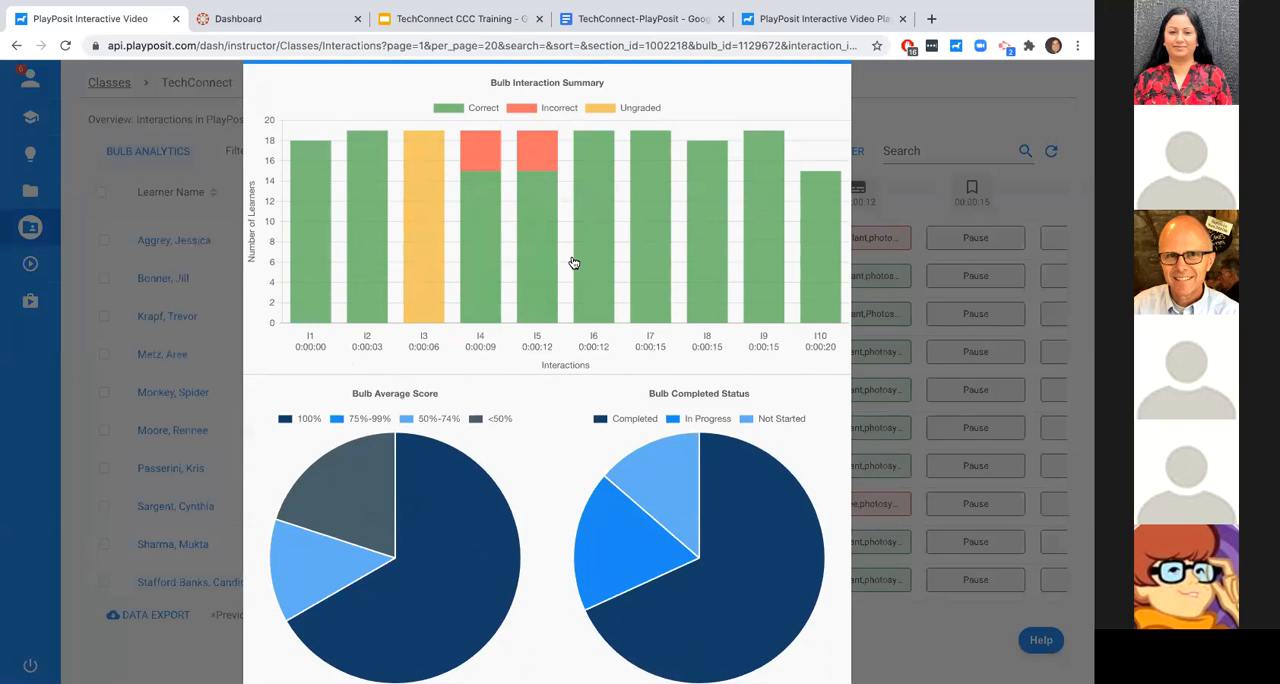
pyautogui.scroll(-1, 623, 429)
pyautogui.moveTo(450, 463)
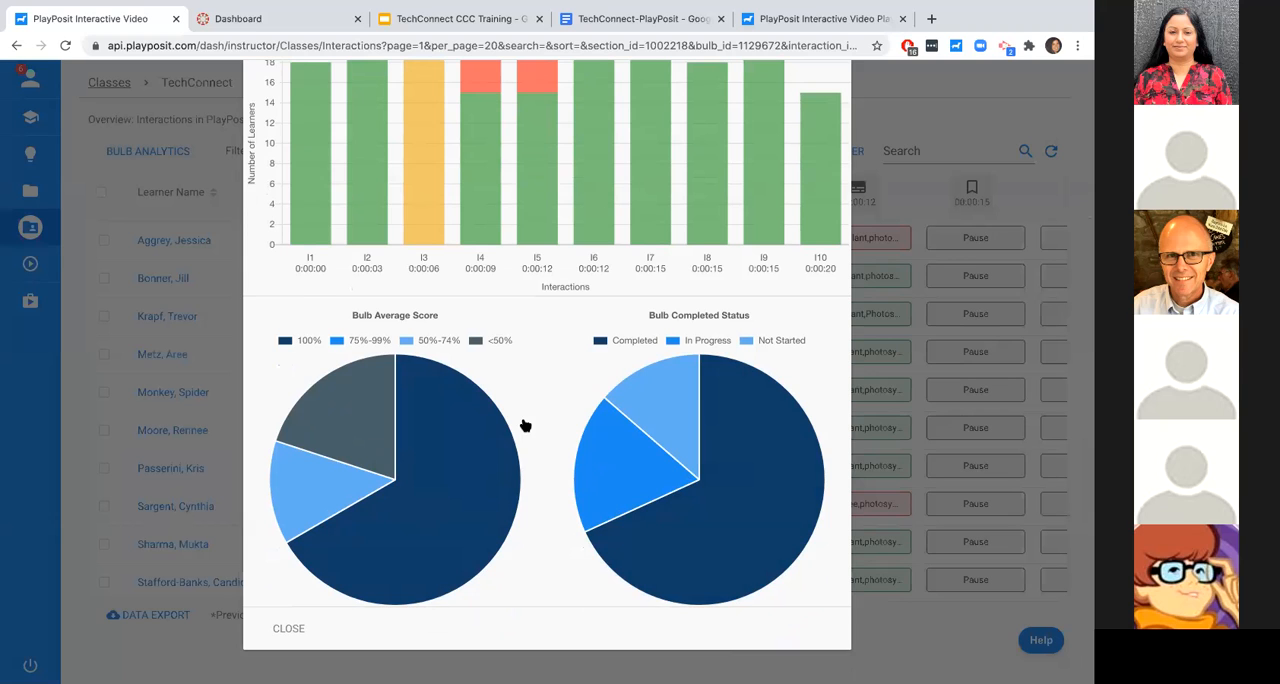
pyautogui.click(290, 627)
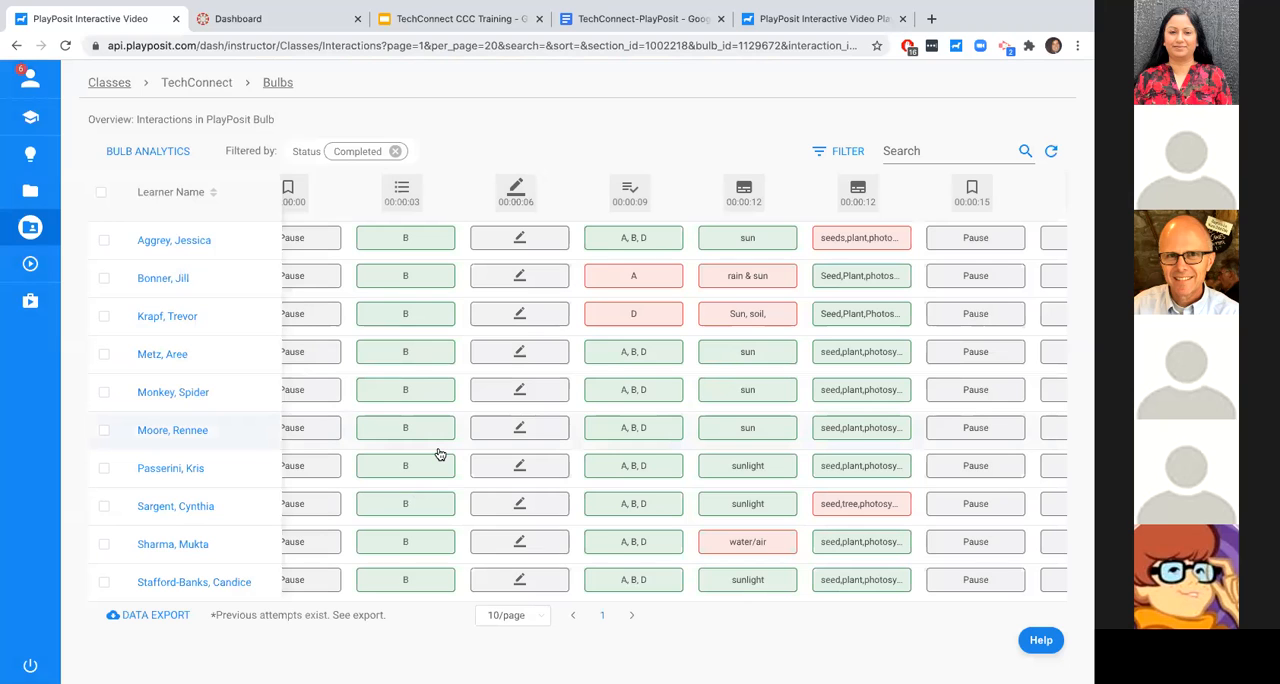
# - Bring up the attempt options for the third learner in the completed list
pyautogui.hscroll(-4, 438, 455)
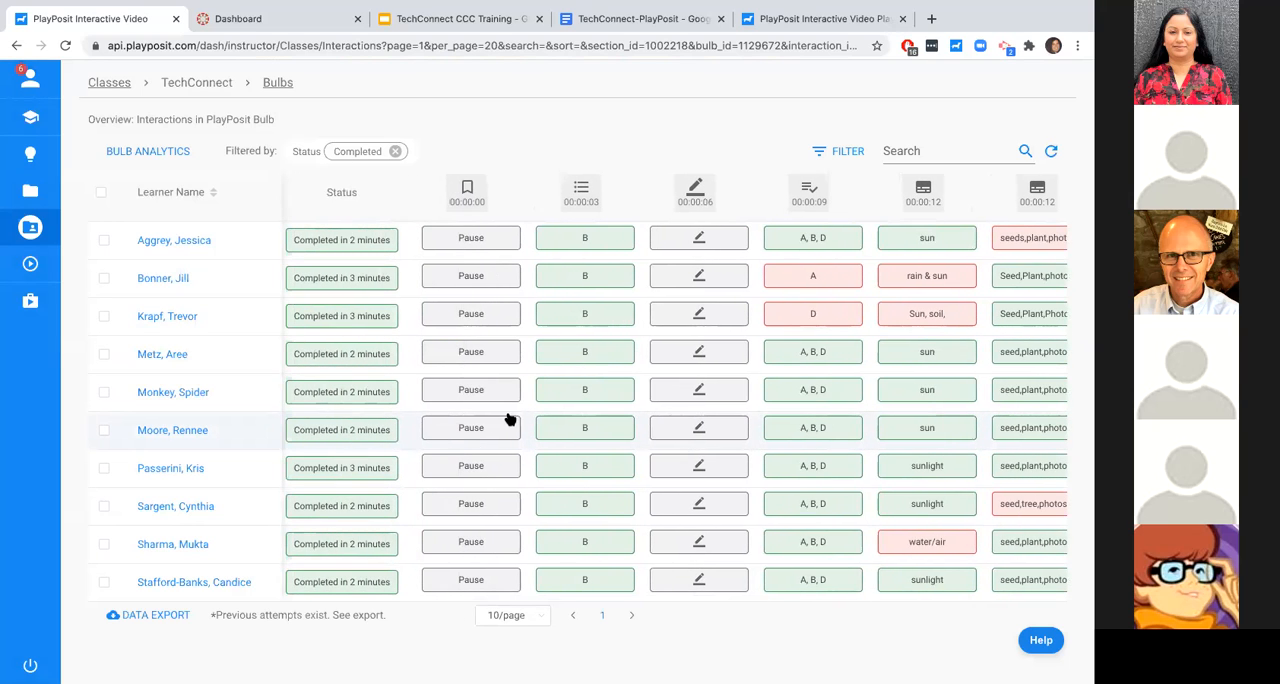
pyautogui.hscroll(-1, 386, 309)
pyautogui.moveTo(188, 322)
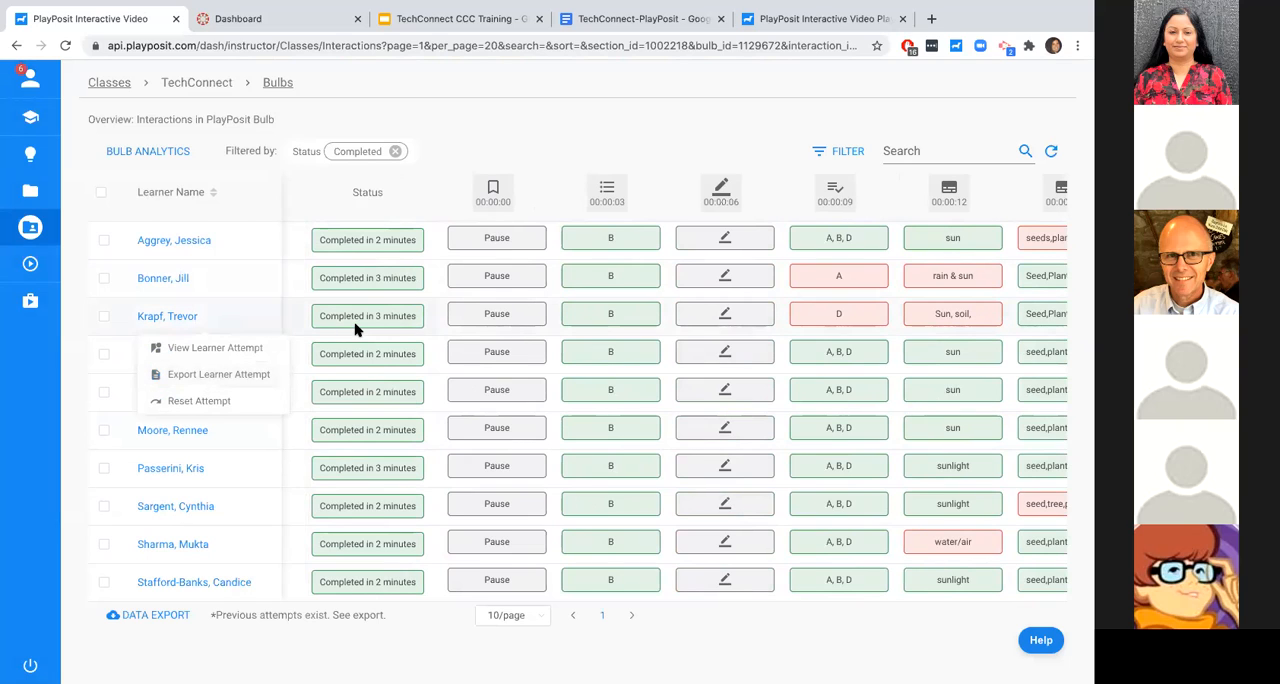
# - Change the learner status filter from Completed to All
pyautogui.click(816, 162)
pyautogui.click(709, 216)
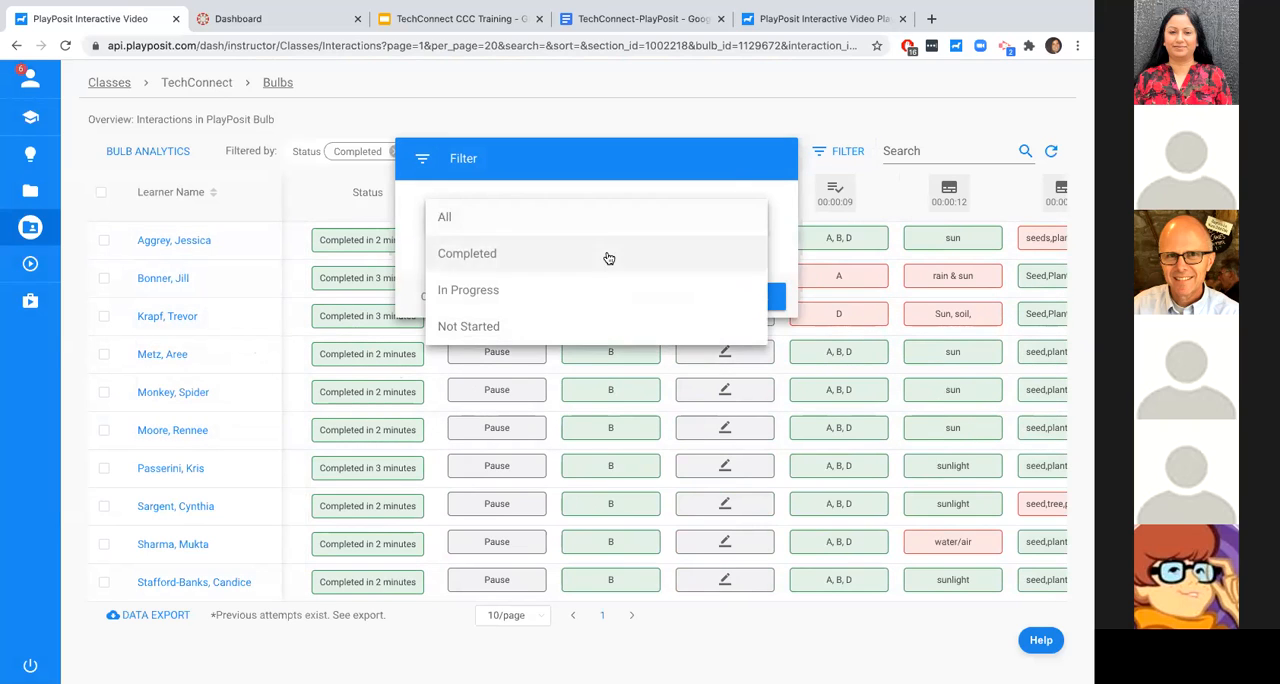
pyautogui.click(594, 218)
pyautogui.click(758, 300)
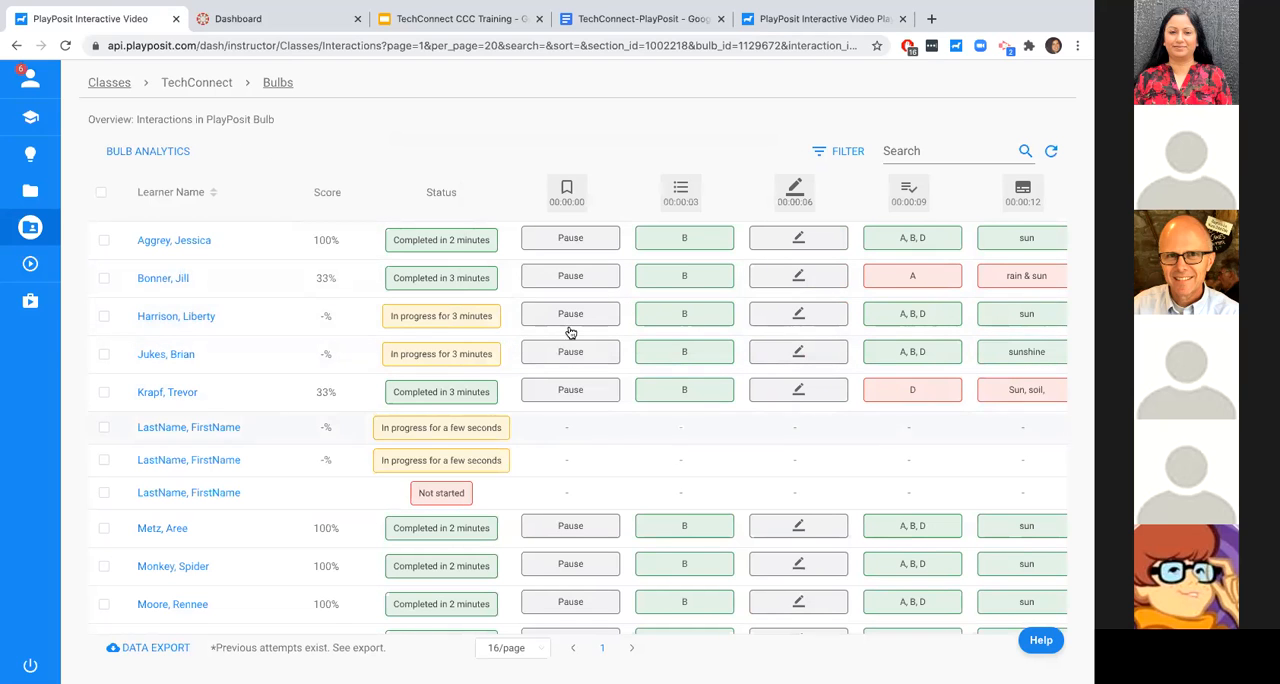
# - Award 1 point to the fill-in-the-blank answer "rain & sun" at 00:00:12, and close the answer details
pyautogui.hscroll(5, 722, 320)
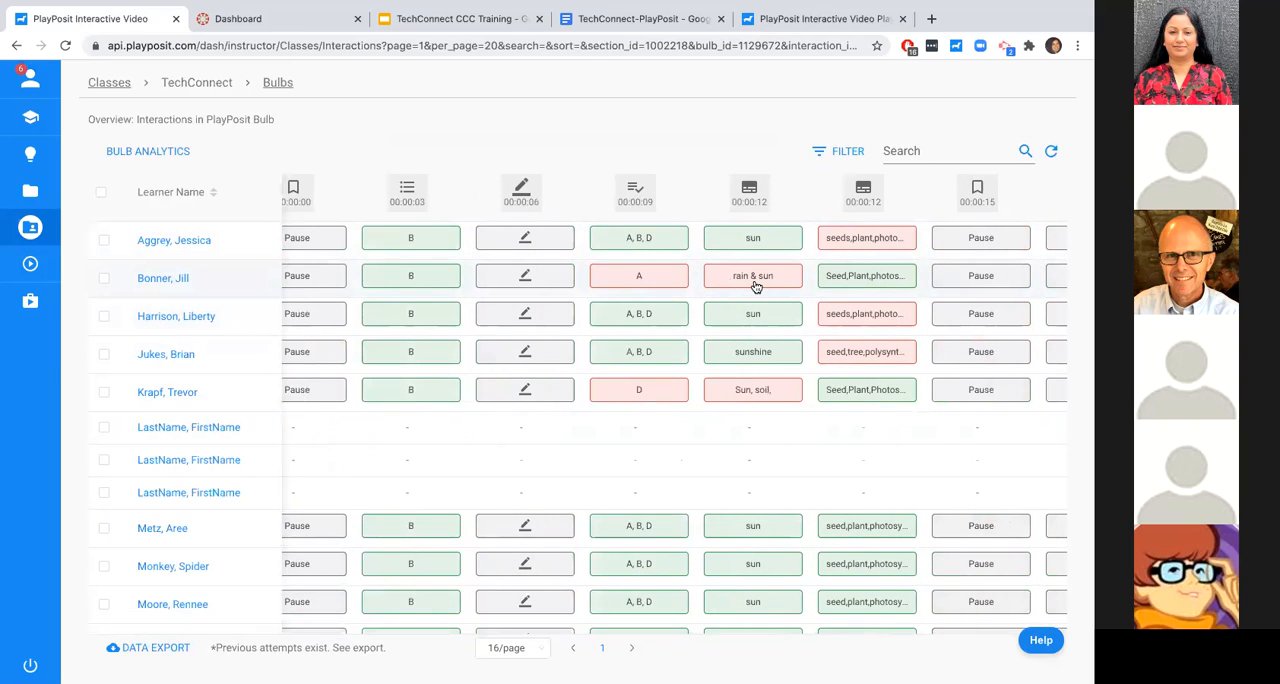
pyautogui.click(755, 286)
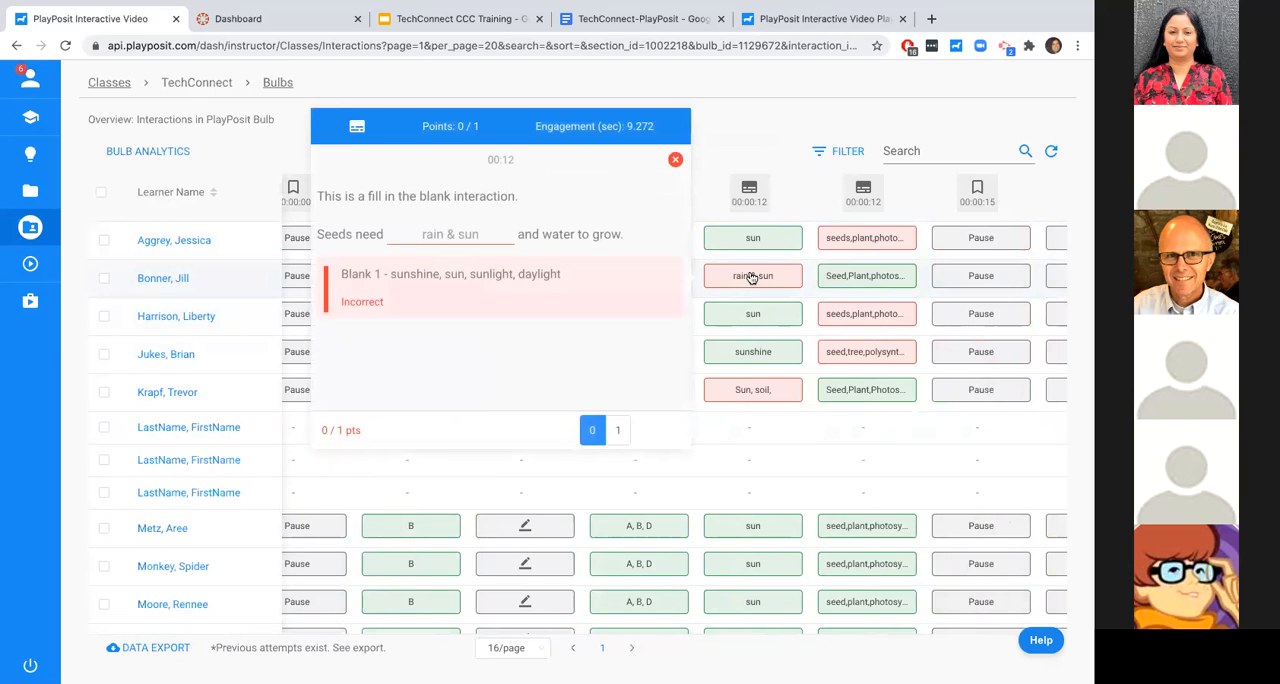
pyautogui.click(618, 430)
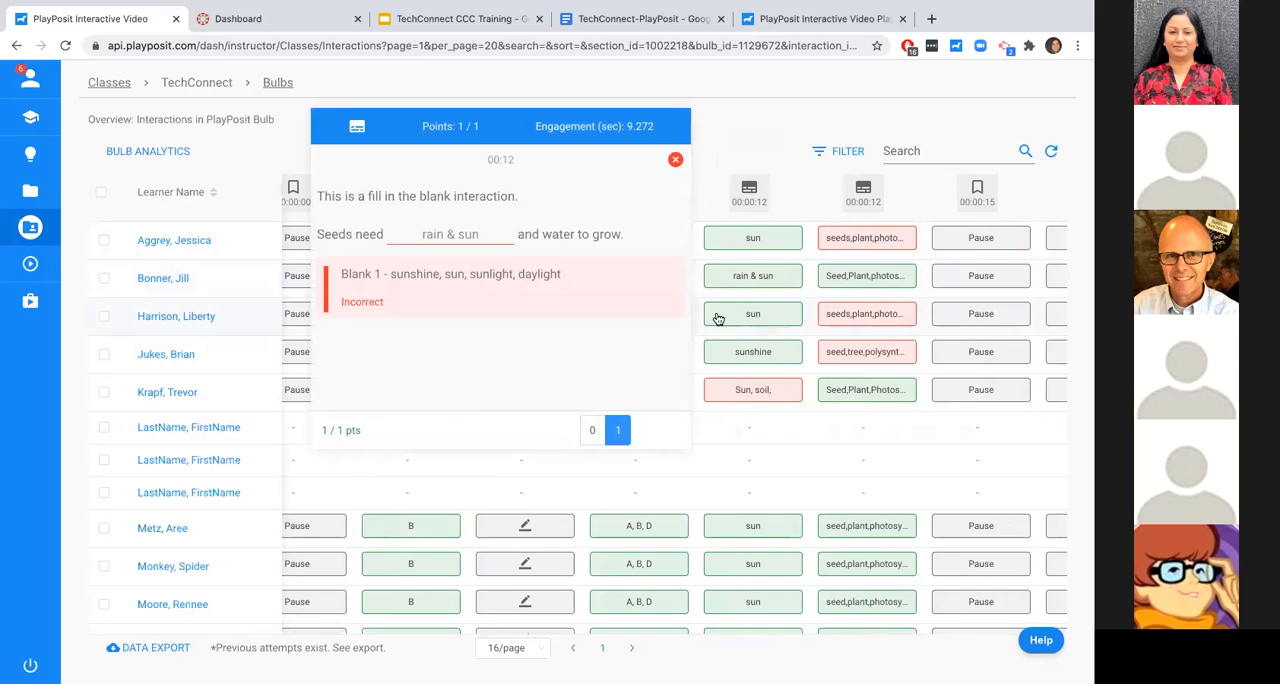
pyautogui.click(770, 152)
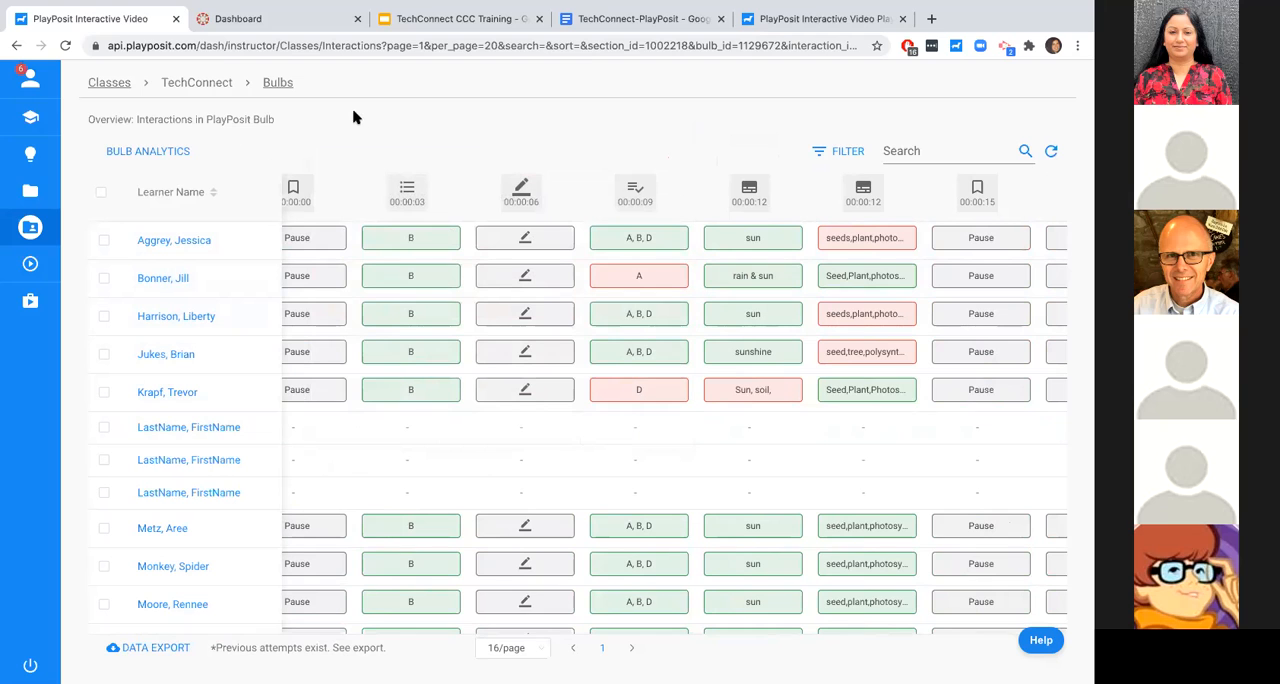
# - Switch to the TechConnect CCC Training presentation in Google Slides and show slide 12 on the self-paced bulb
pyautogui.click(447, 20)
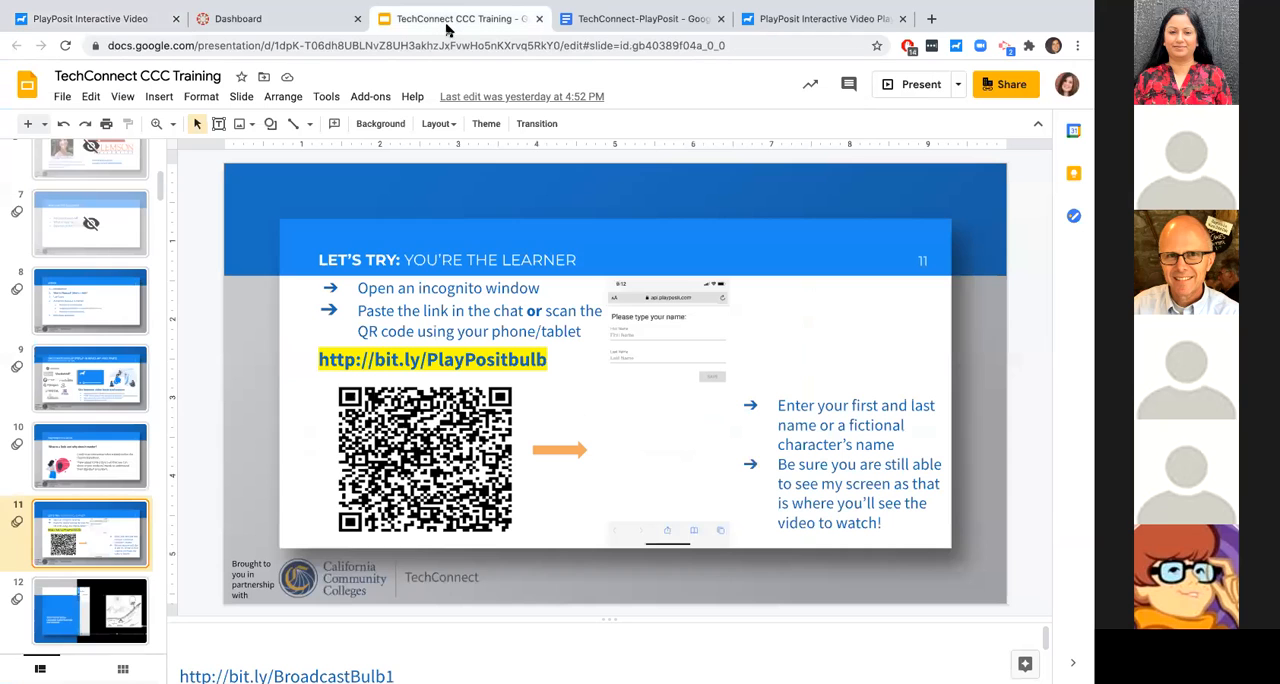
pyautogui.click(70, 615)
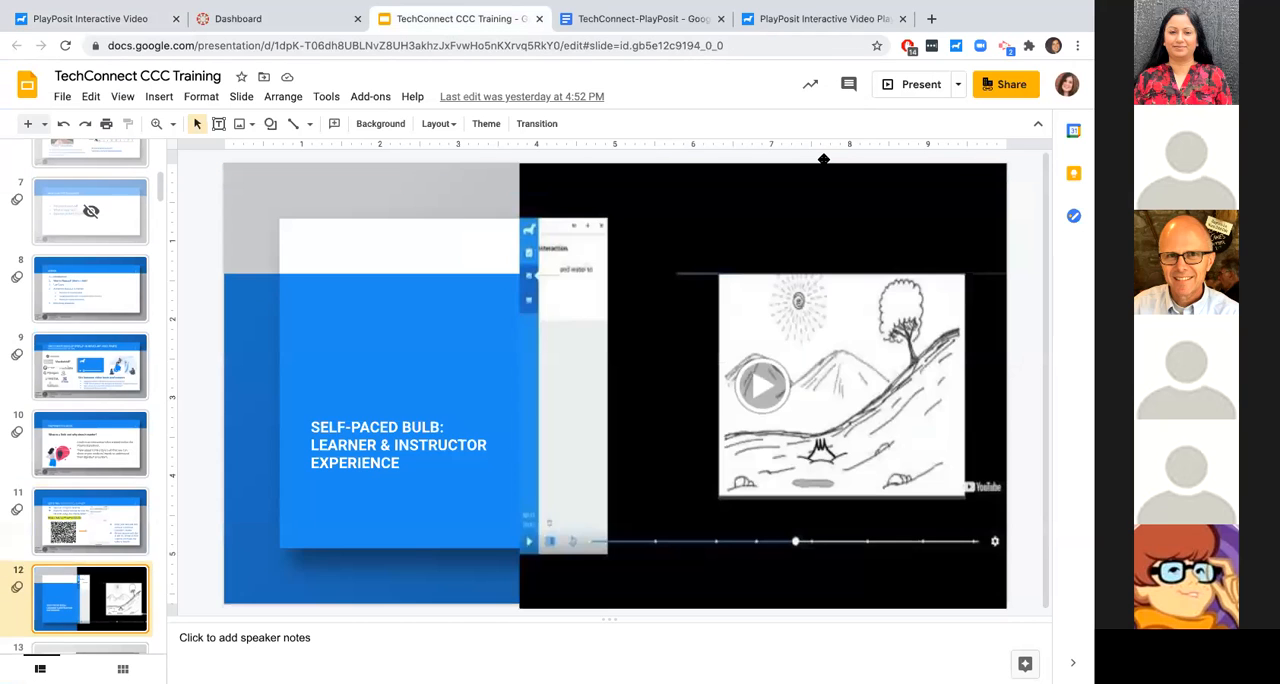
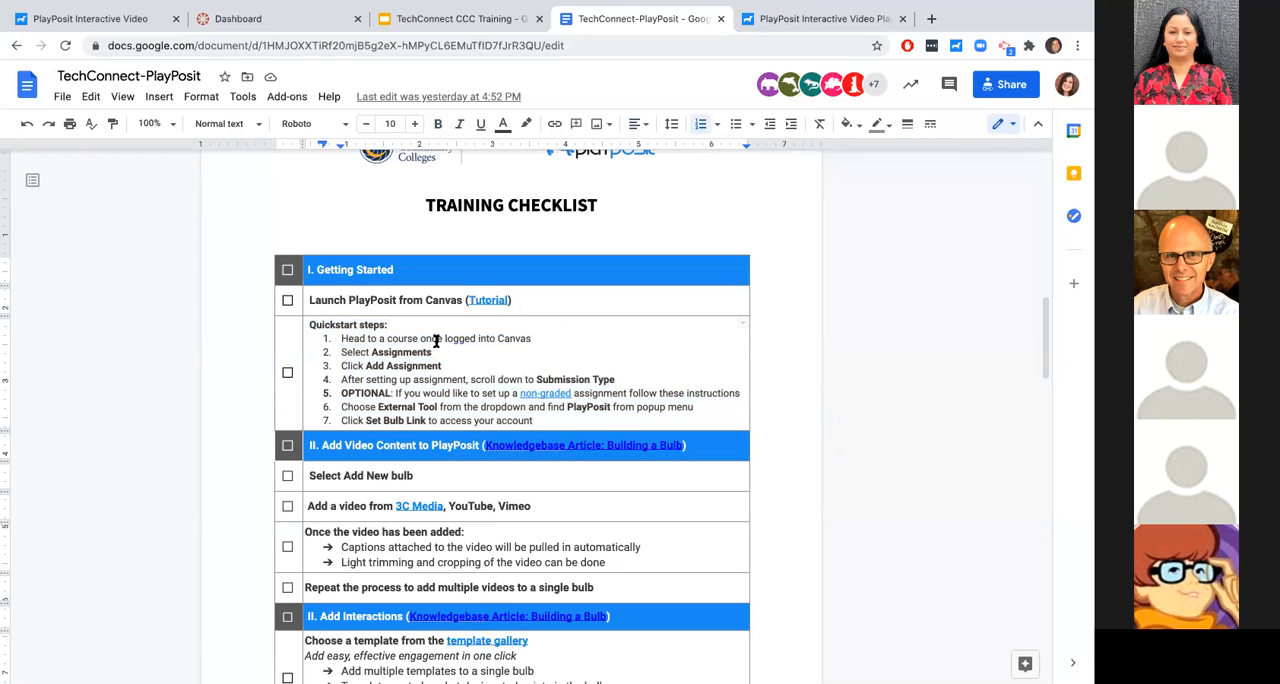
# - Show the Your Workflow slide in Google Slides, and switch to Canvas to start a new assignment in the Demo course
pyautogui.click(446, 20)
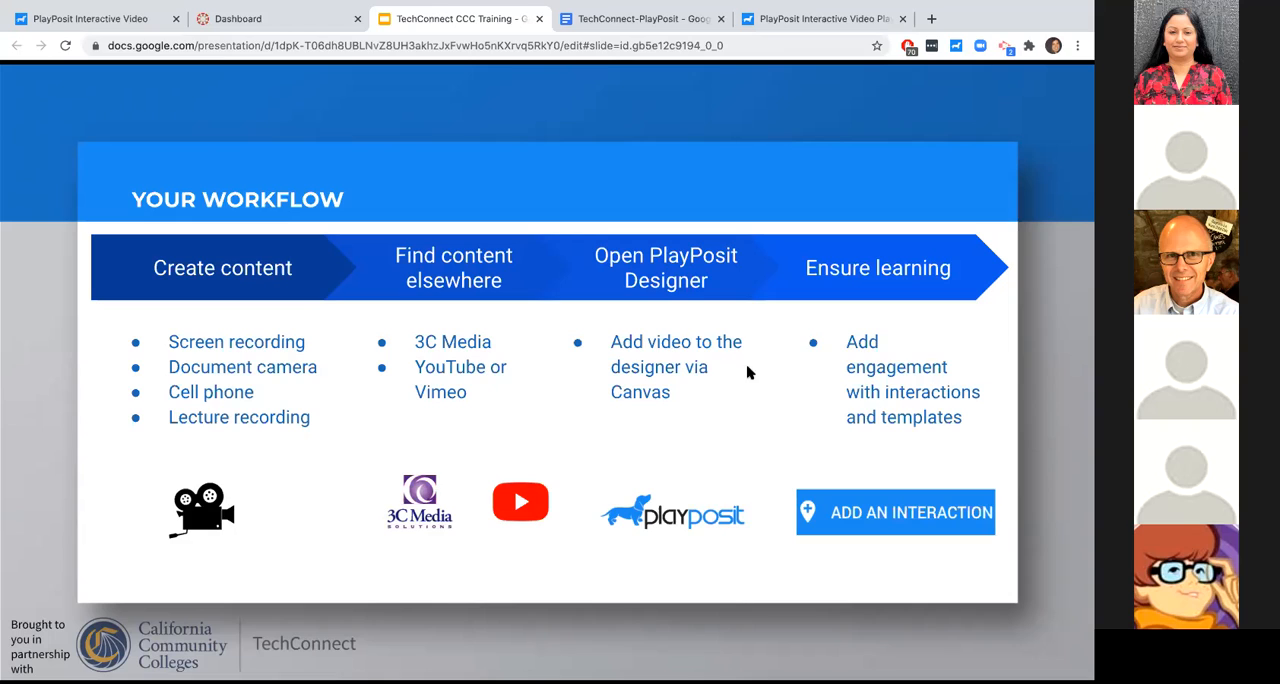
pyautogui.click(280, 27)
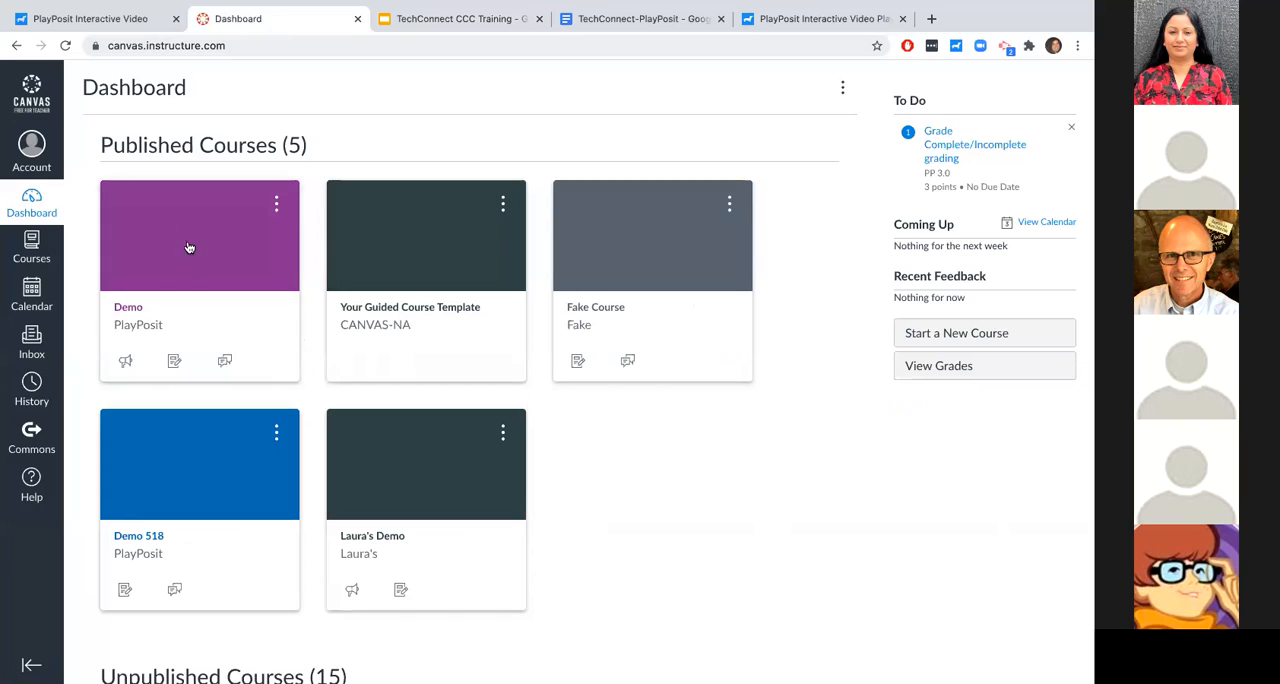
pyautogui.click(127, 318)
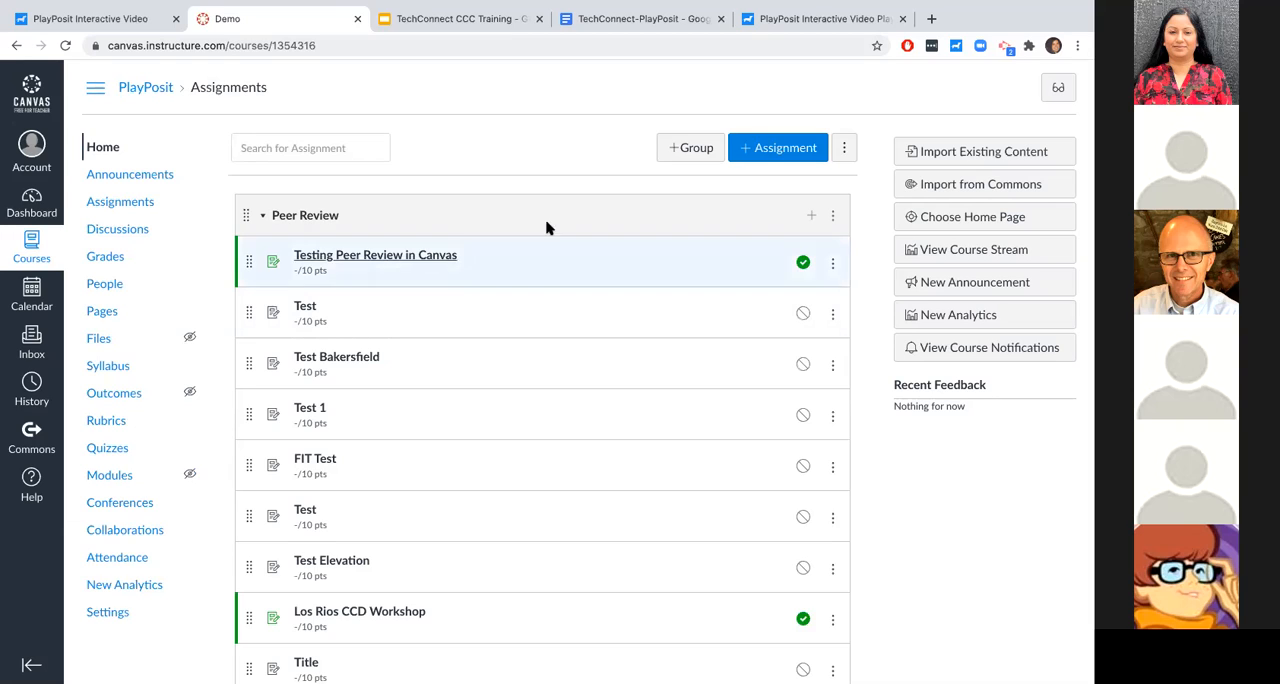
pyautogui.click(766, 151)
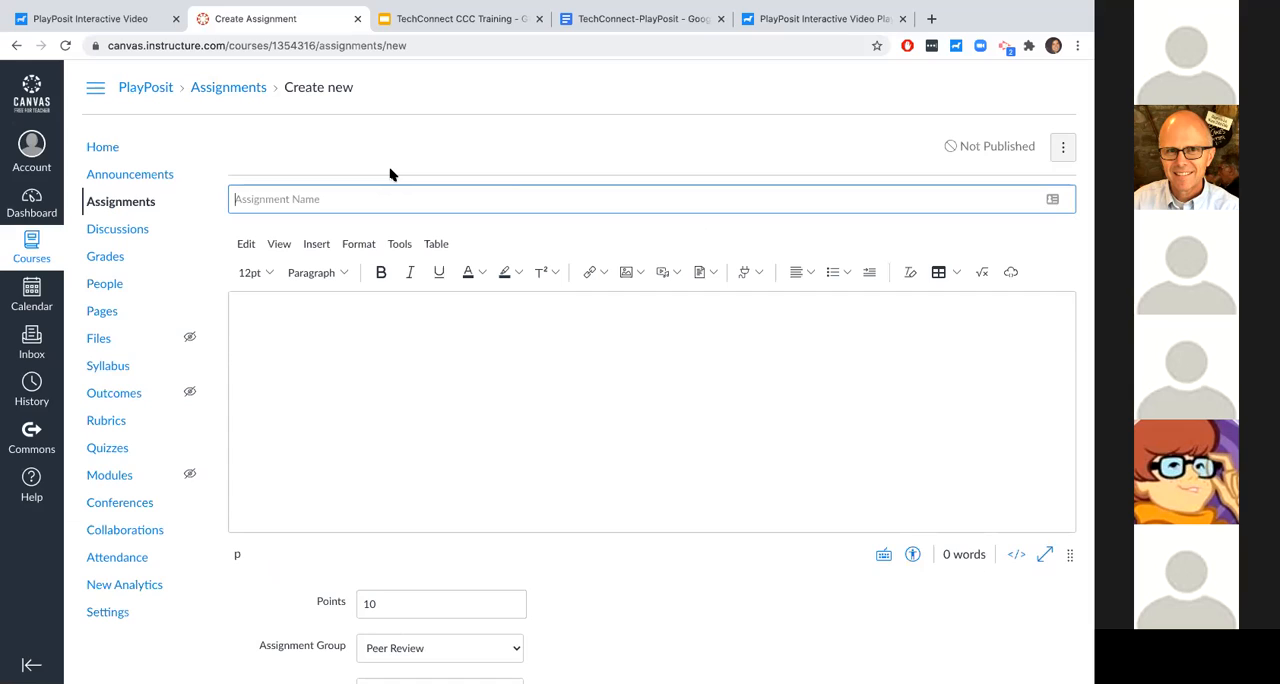
# - Name the assignment "Test Yuba" and enter "Directions:" as its description
pyautogui.write('Test Yuba')
pyautogui.click(294, 316)
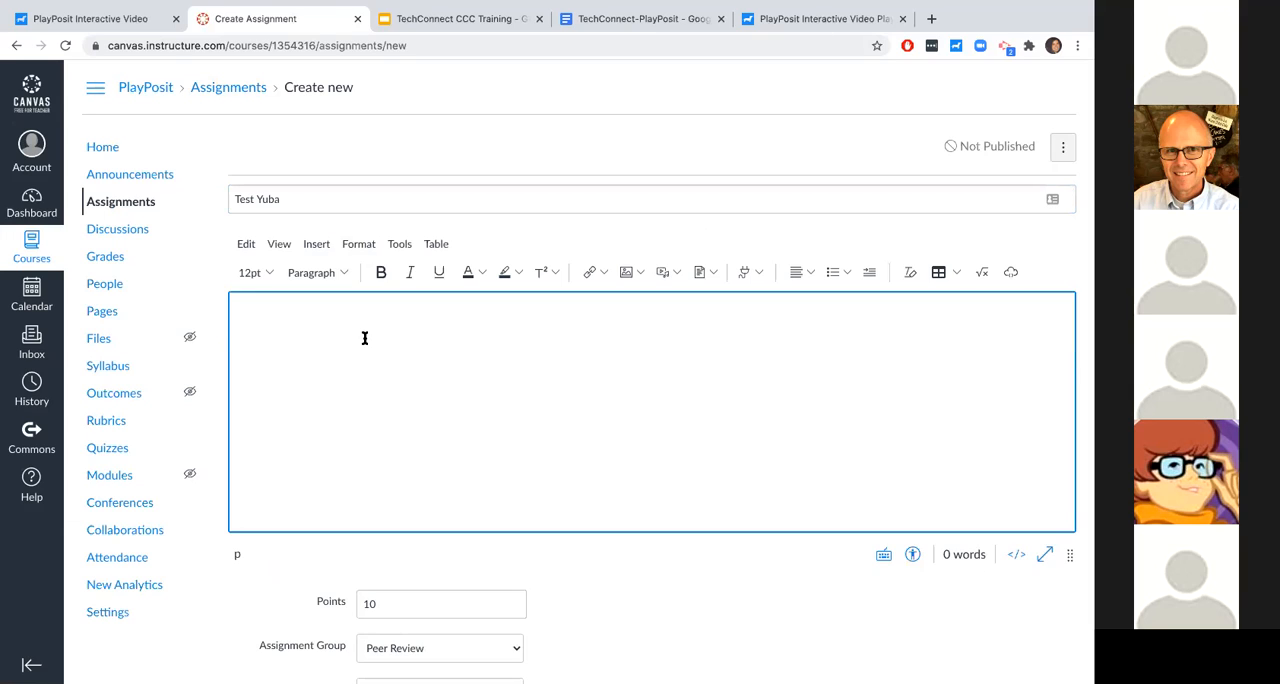
pyautogui.write('Directions:')
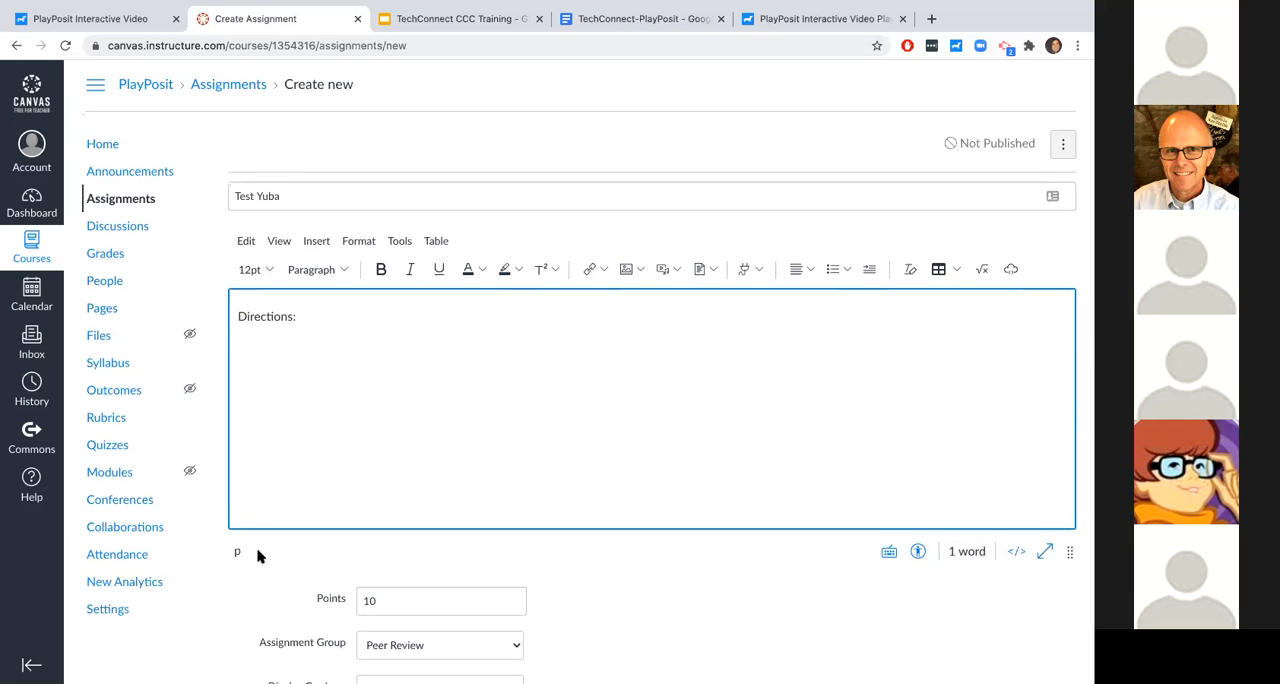
# - Review the assignment's points and grading settings and choose External Tool as the submission type
pyautogui.scroll(-3, 300, 500)
pyautogui.scroll(-5, 312, 540)
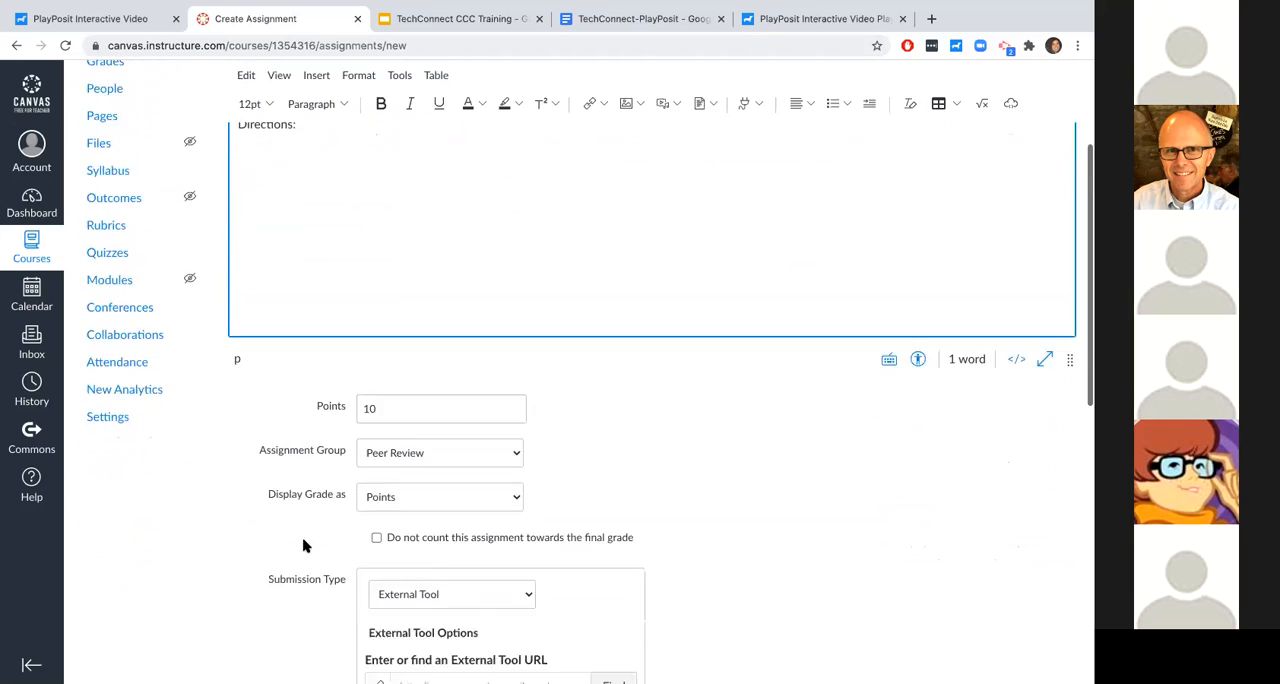
pyautogui.scroll(-1, 305, 545)
pyautogui.scroll(5, 290, 440)
pyautogui.scroll(2, 287, 420)
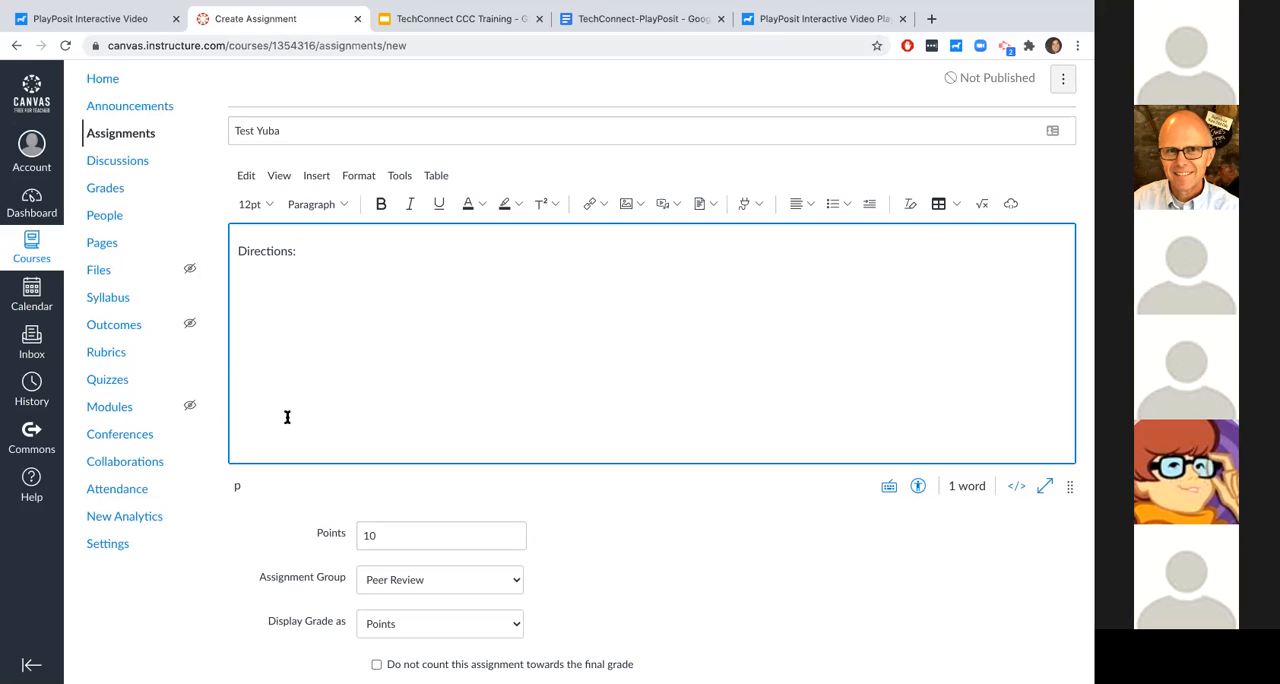
pyautogui.scroll(-3, 287, 417)
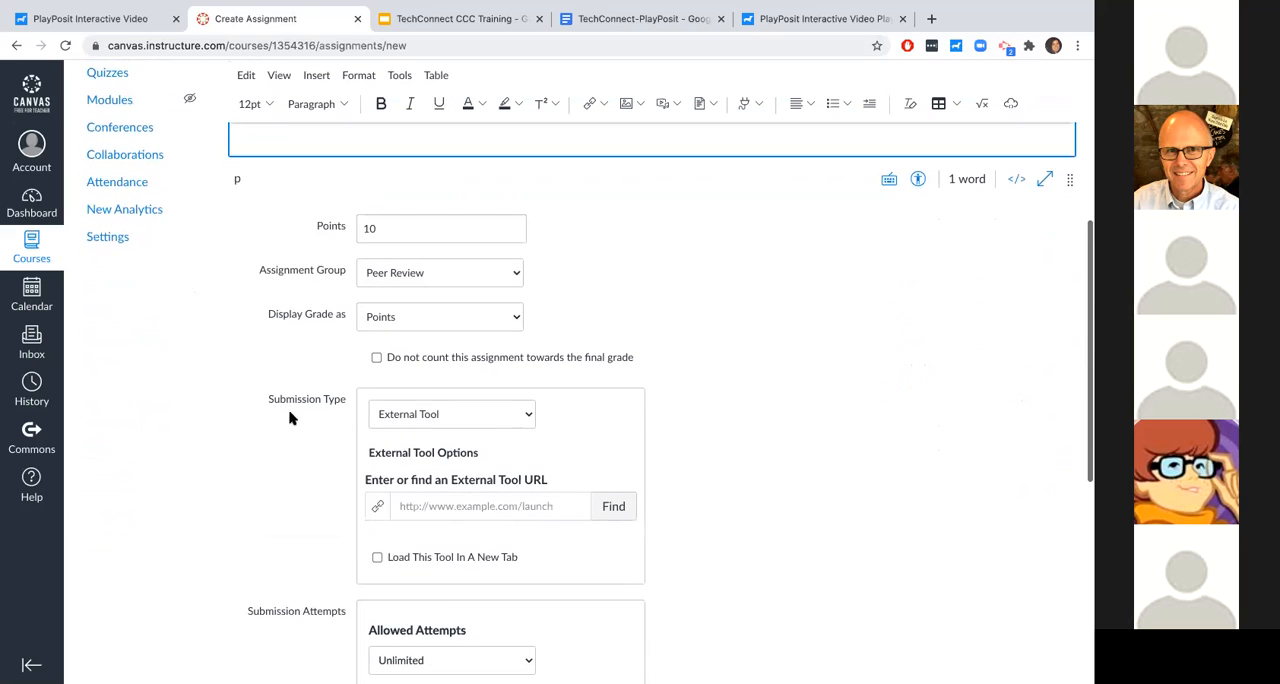
pyautogui.click(304, 406)
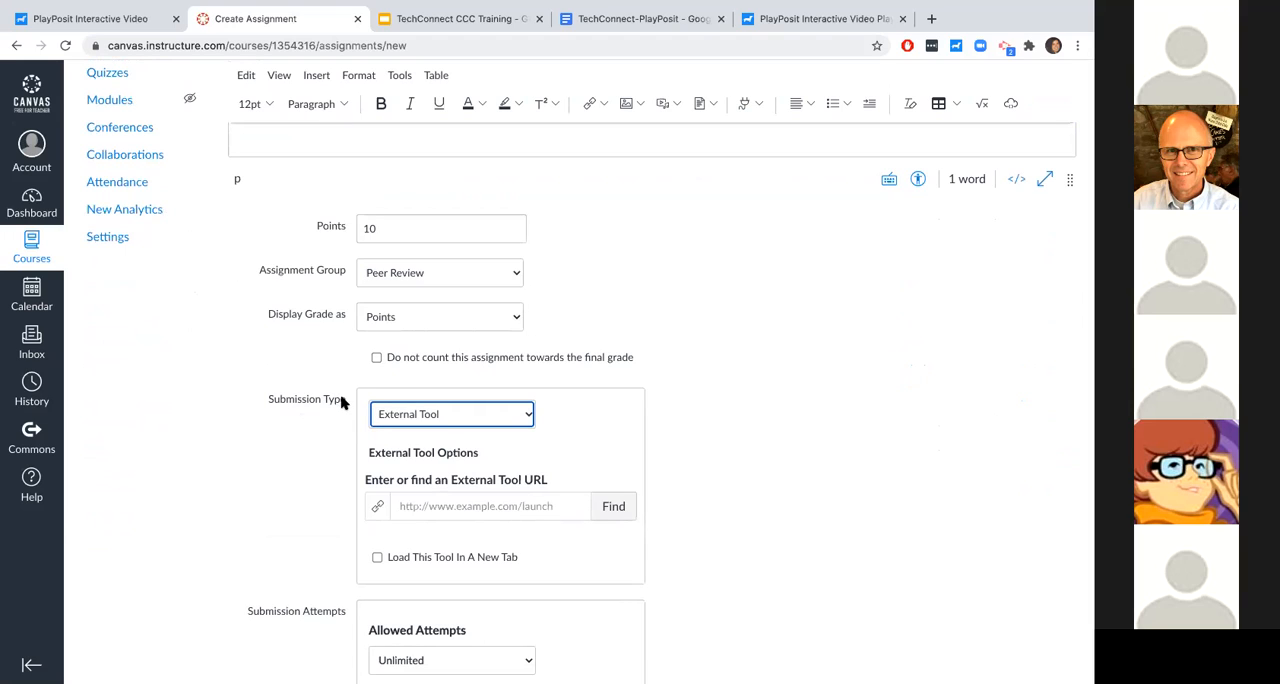
pyautogui.scroll(-2, 298, 415)
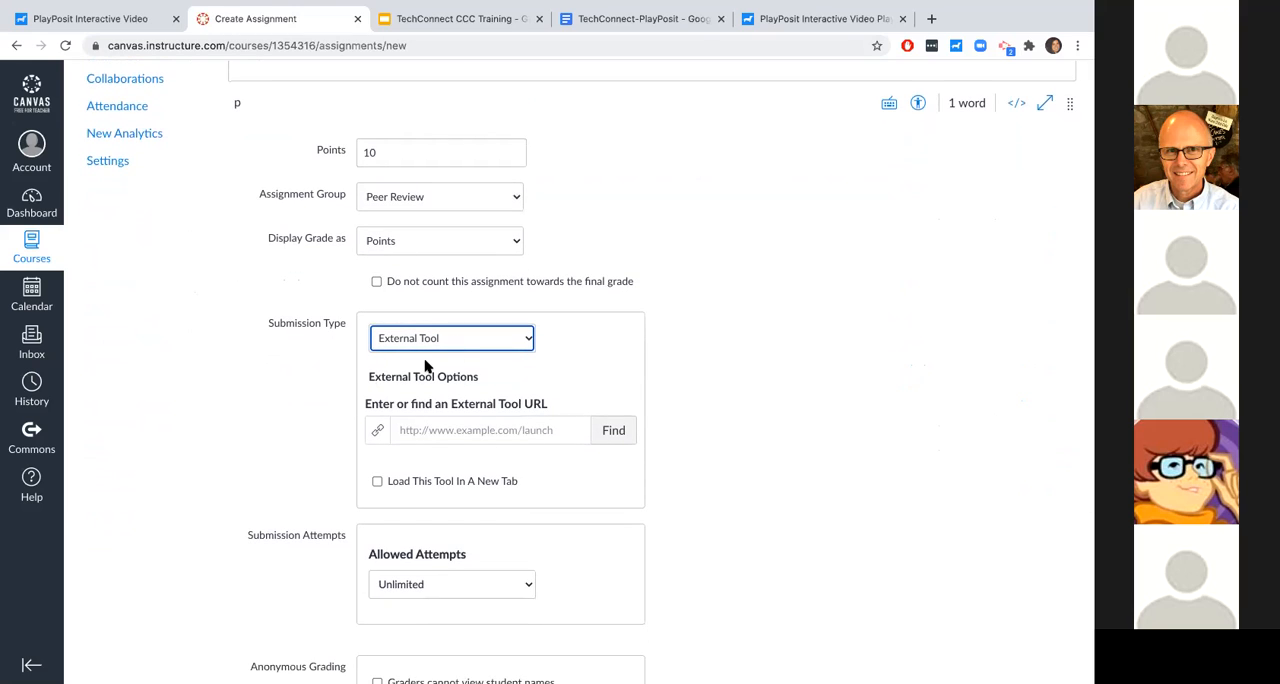
pyautogui.click(517, 342)
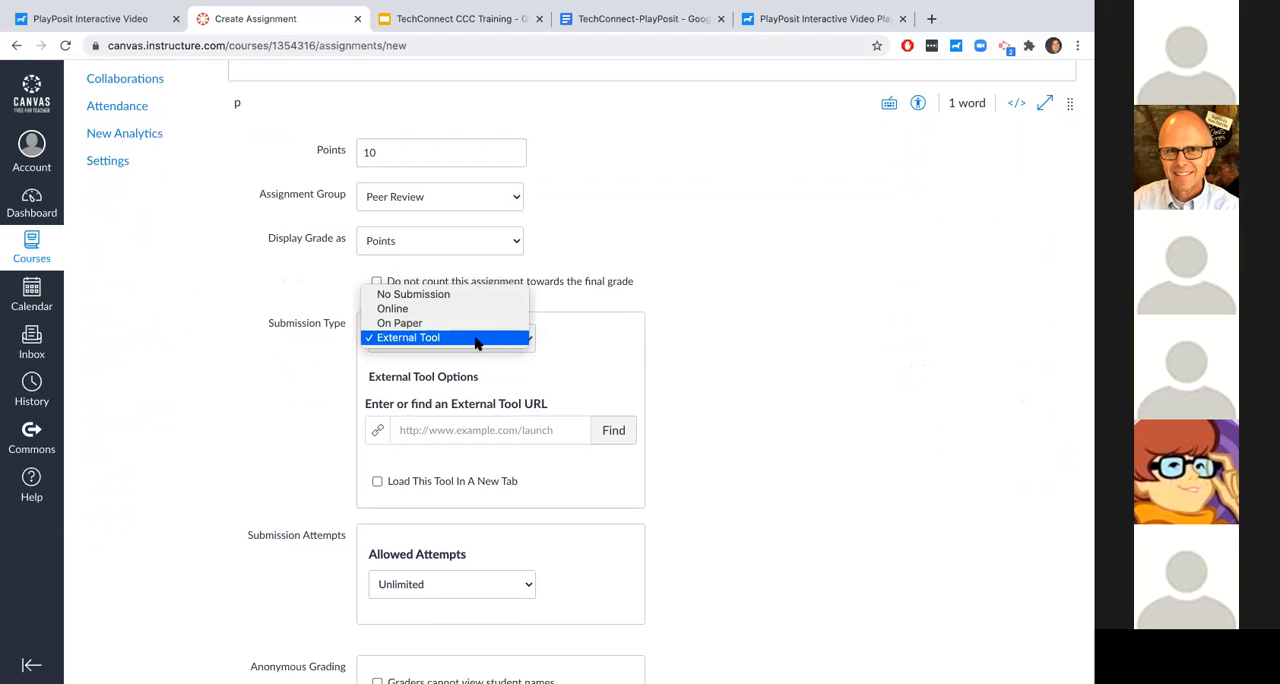
pyautogui.click(476, 343)
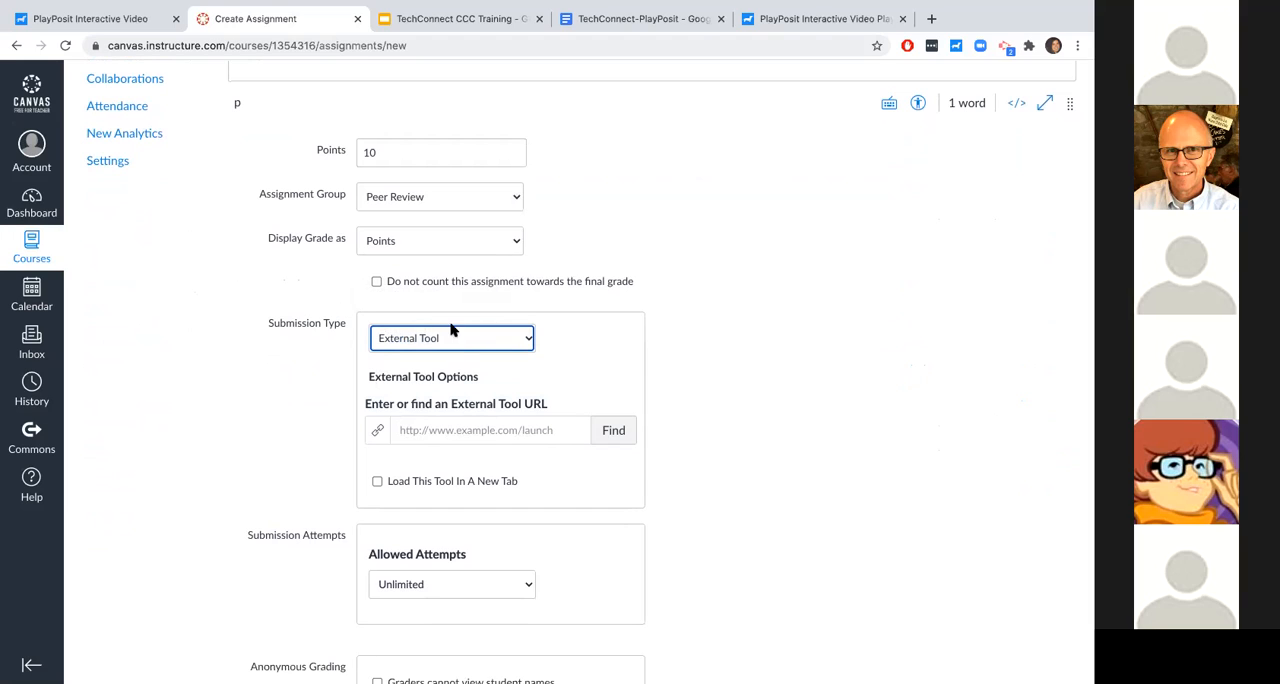
# - Find the external tools available for the assignment and select the first PlayPosit entry
pyautogui.click(606, 430)
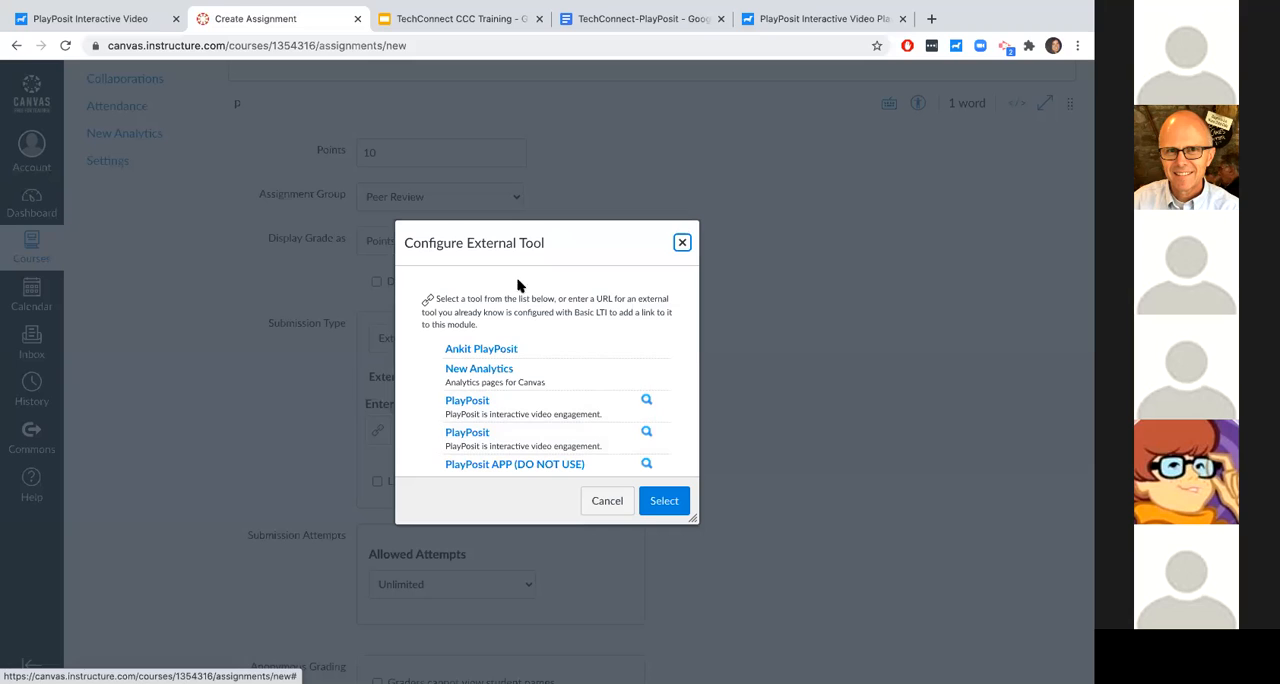
pyautogui.scroll(-1, 567, 422)
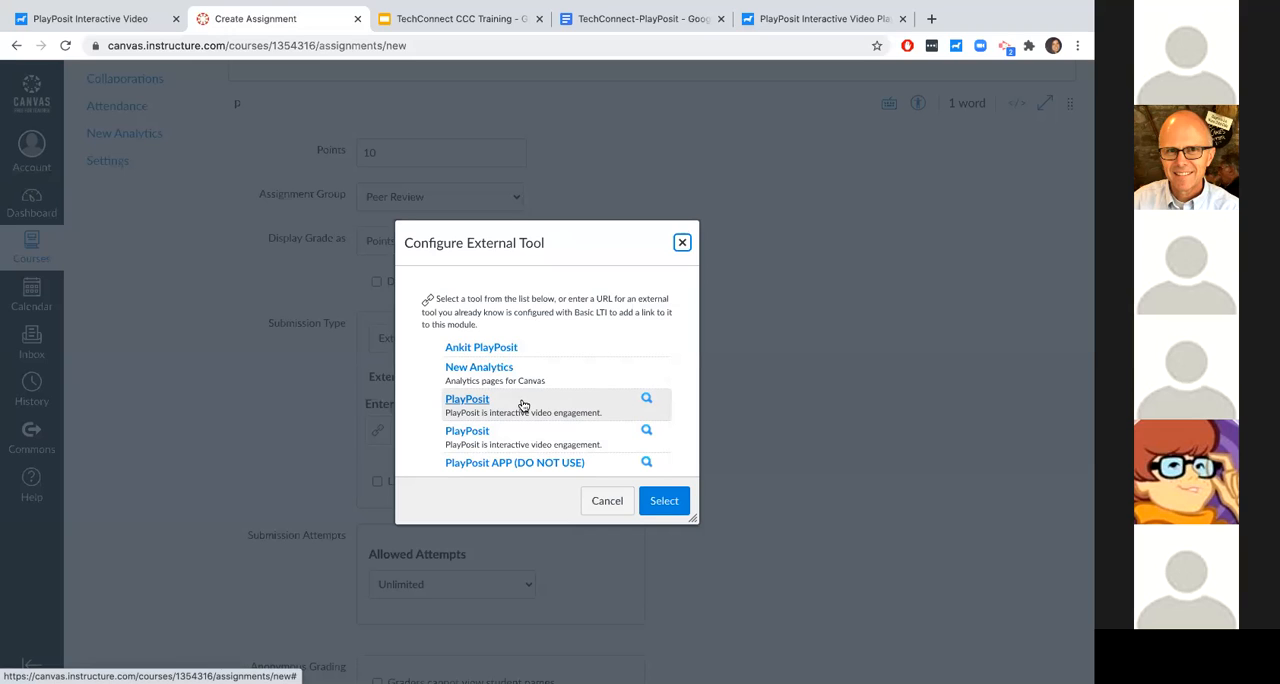
pyautogui.click(522, 404)
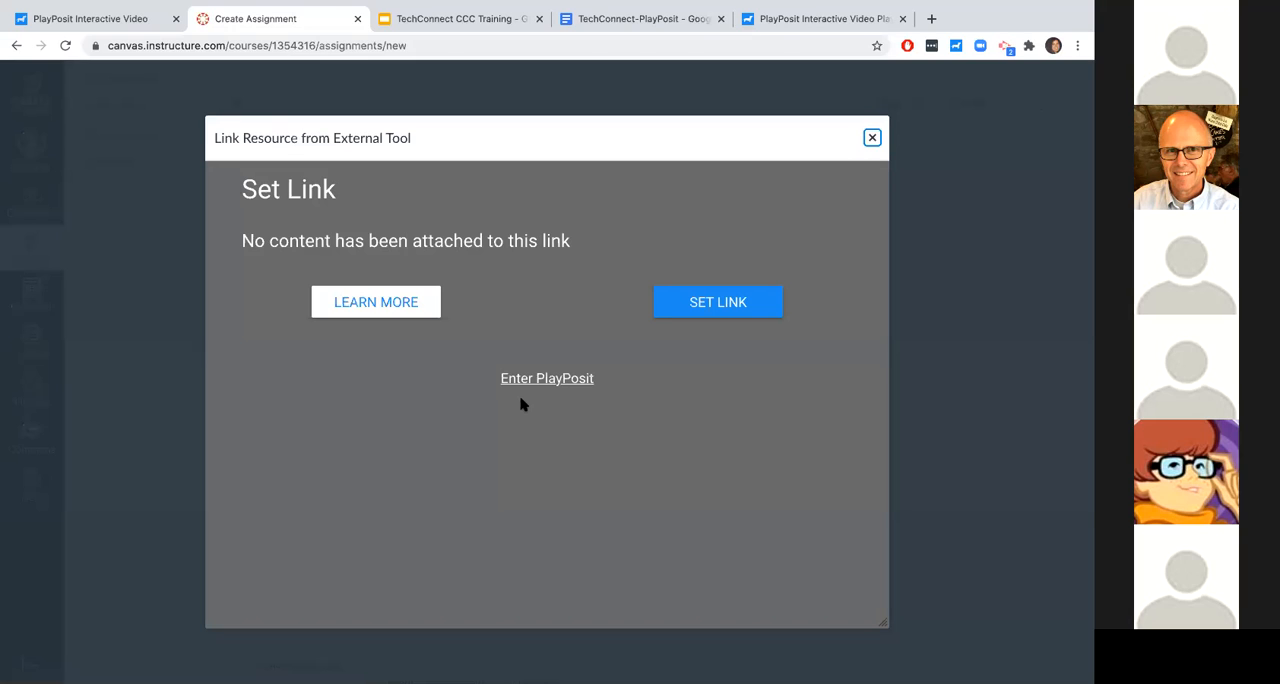
# - Enter PlayPosit without setting a link, and widen the dialog to show more of the My Bulbs table
pyautogui.tripleClick(276, 195)
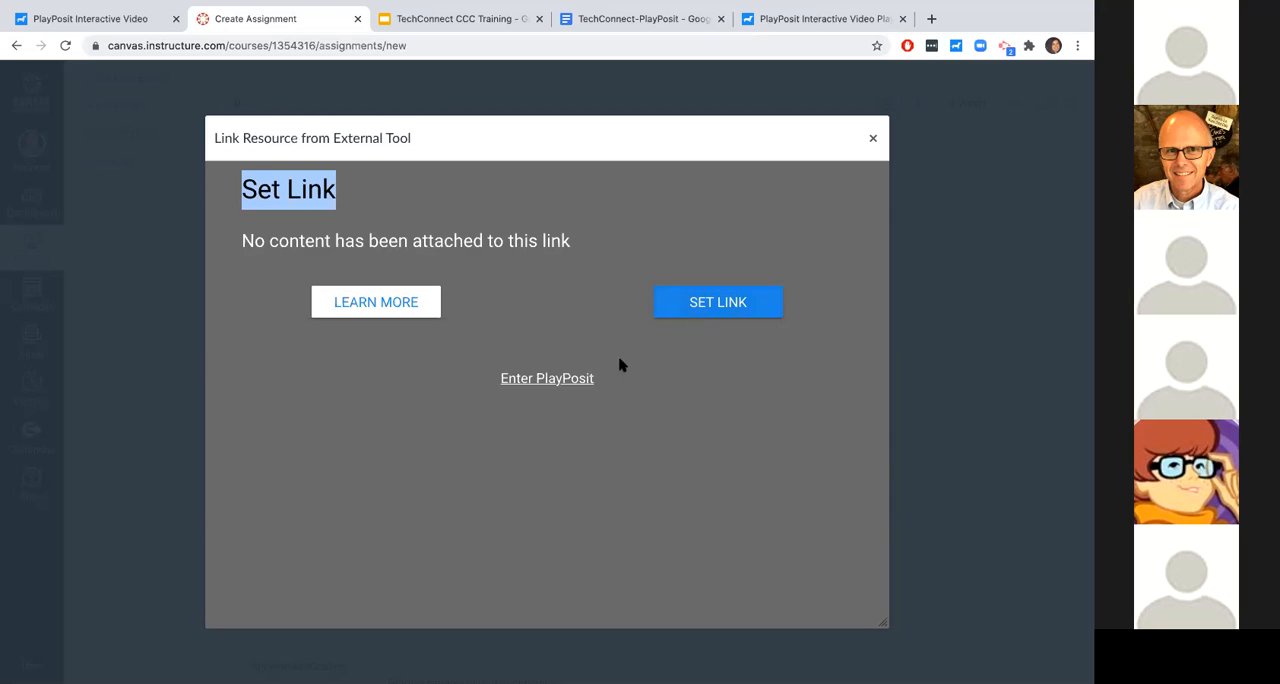
pyautogui.click(577, 385)
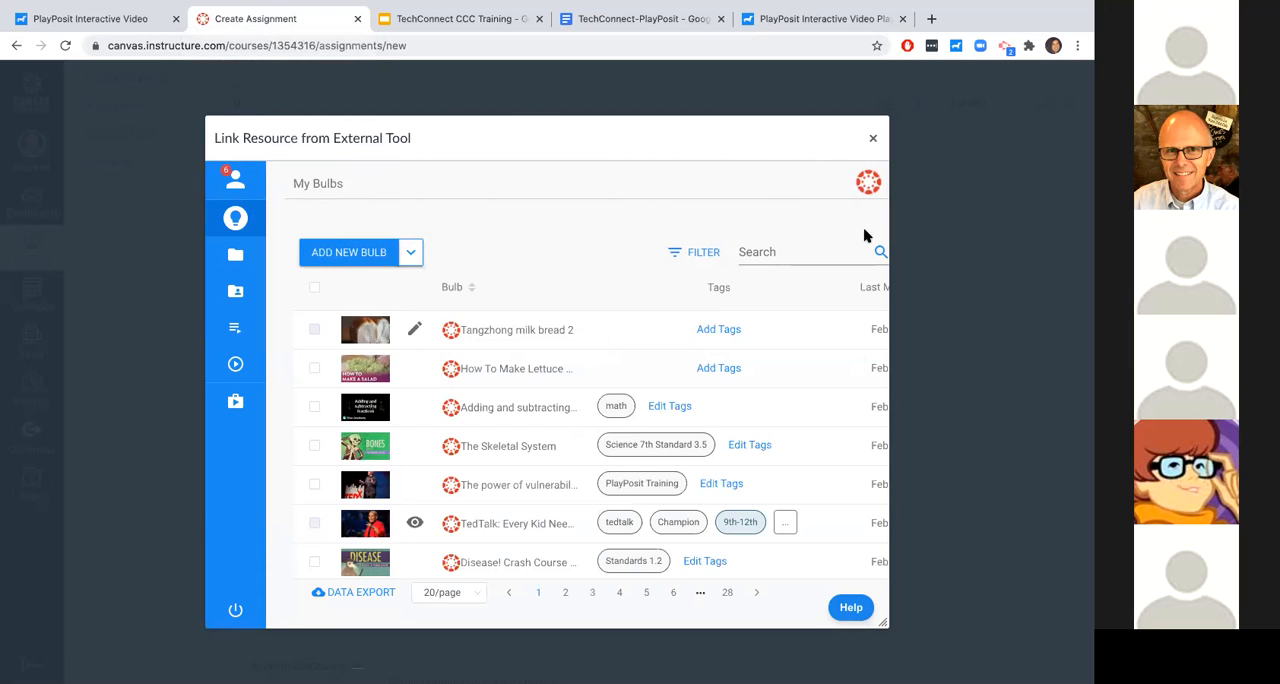
pyautogui.moveTo(889, 240); pyautogui.dragTo(1124, 240)
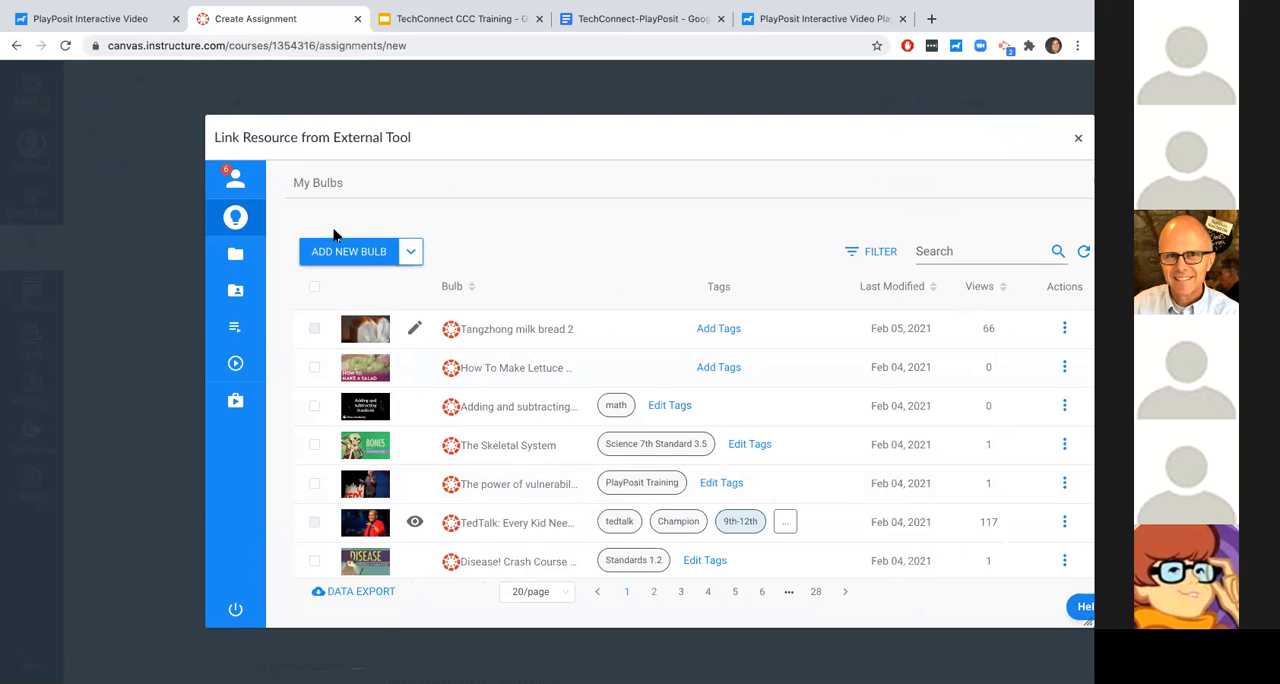
pyautogui.moveTo(264, 205)
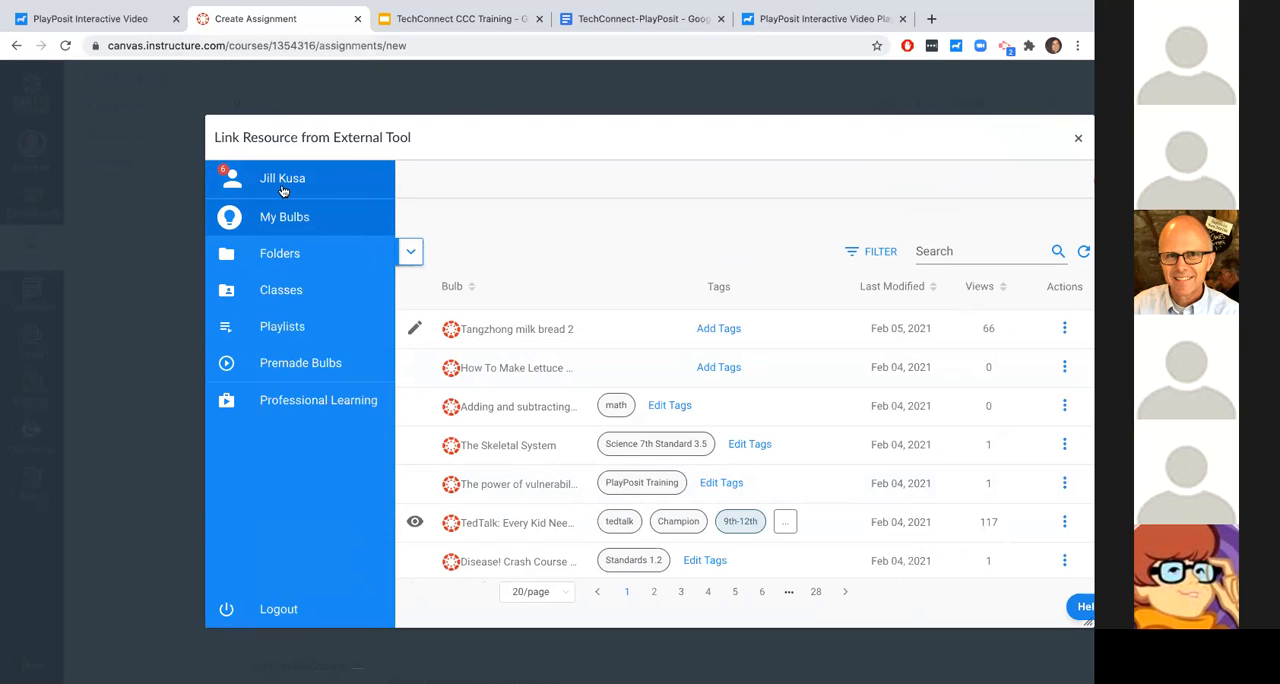
pyautogui.click(273, 186)
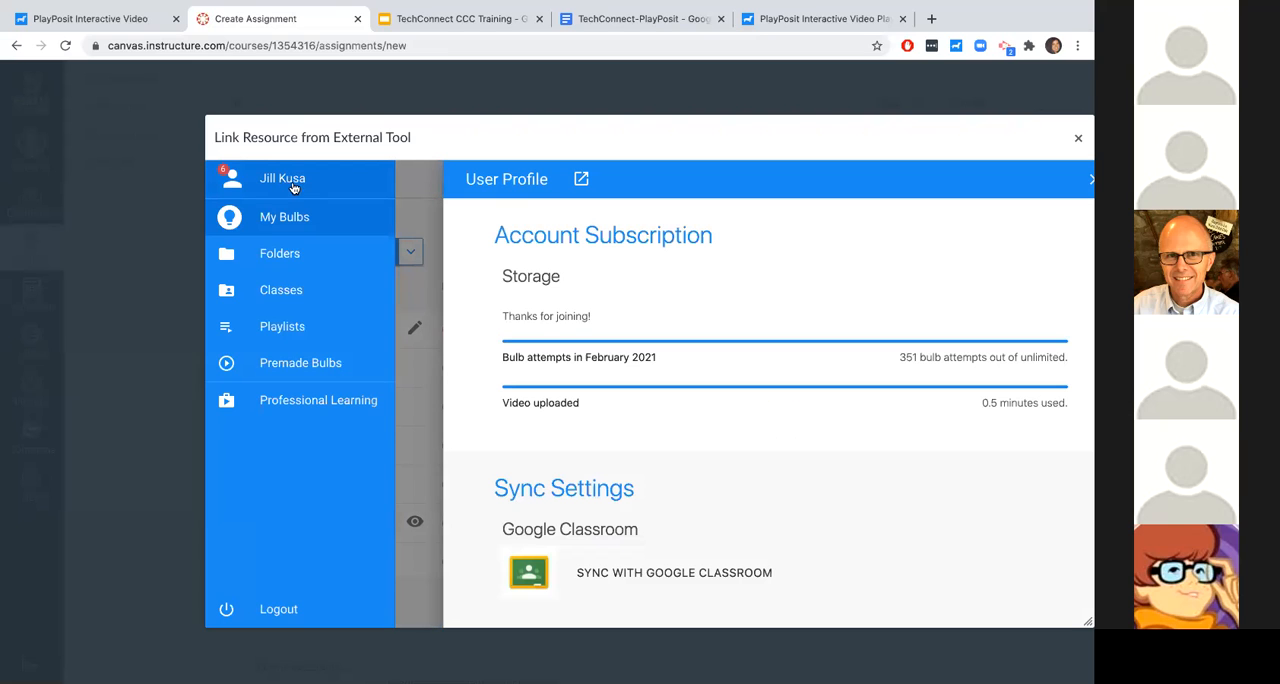
pyautogui.scroll(-3, 638, 424)
pyautogui.scroll(-10, 638, 424)
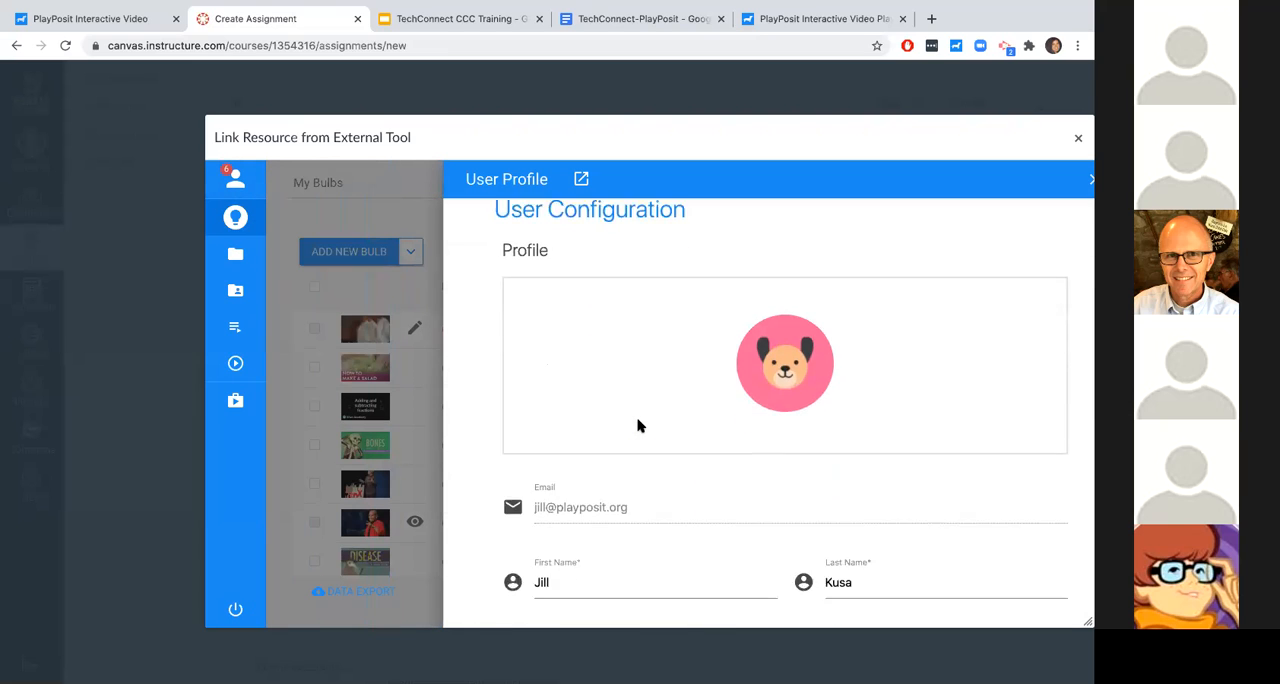
pyautogui.scroll(-6, 638, 424)
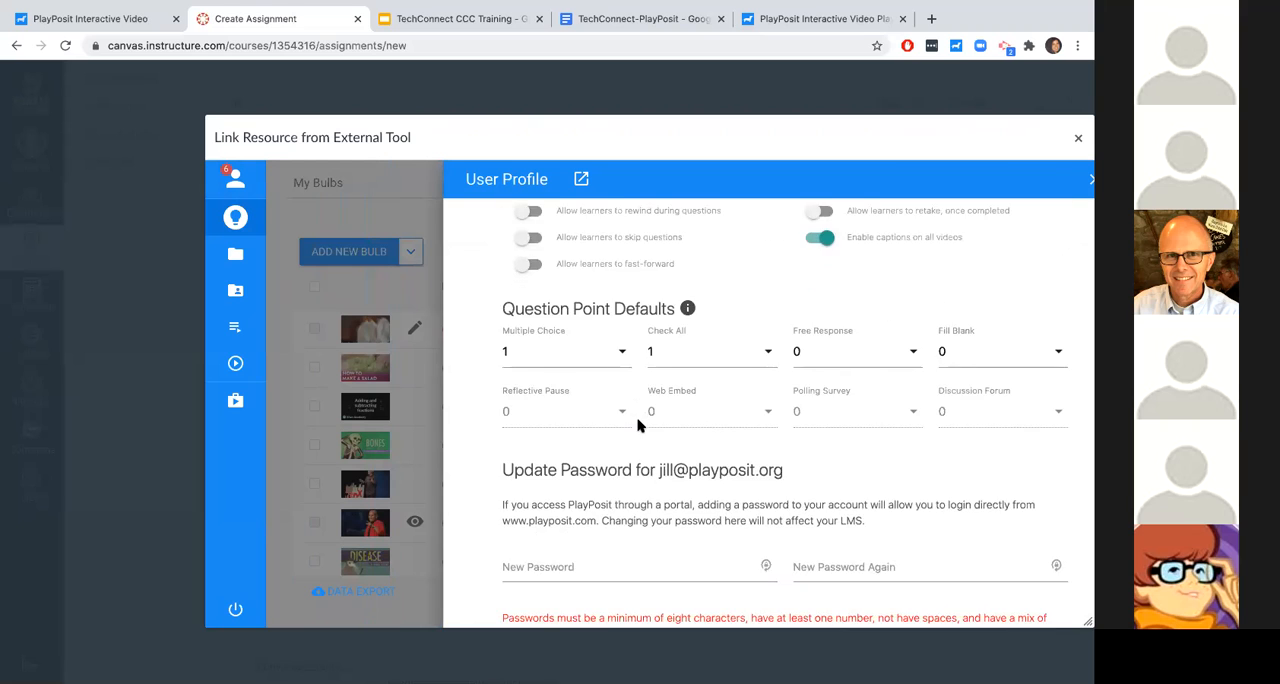
pyautogui.scroll(2, 635, 421)
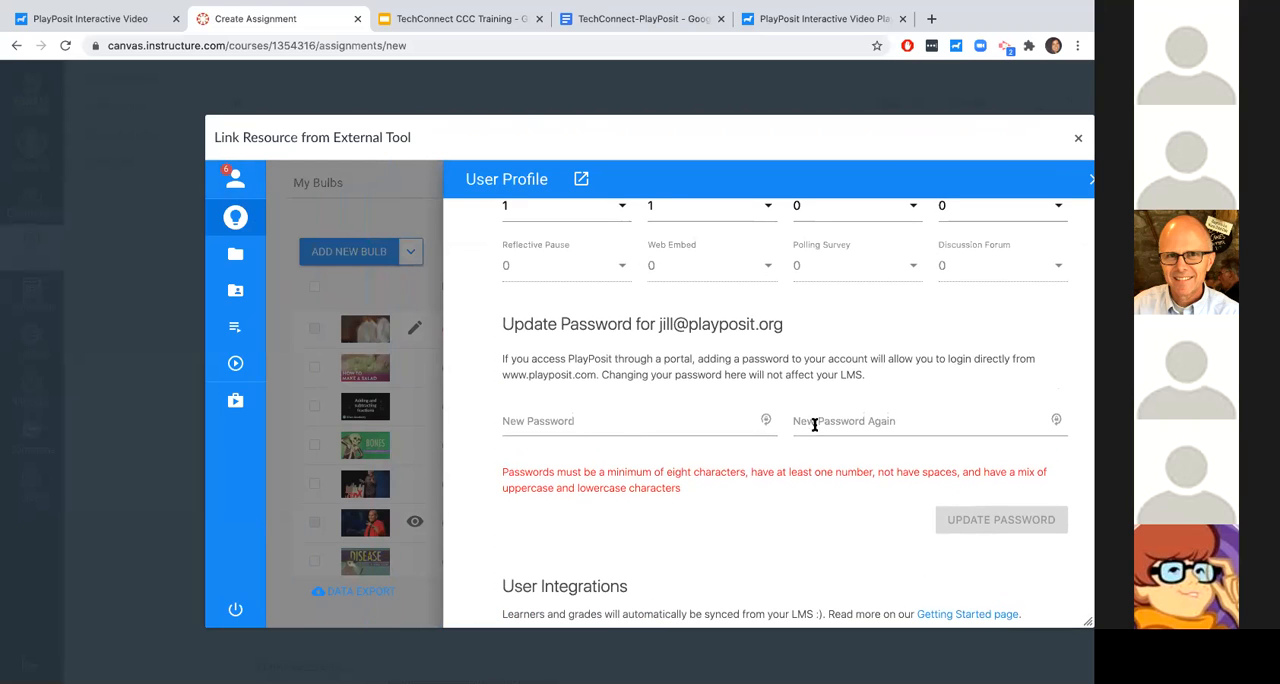
pyautogui.tripleClick(557, 375)
pyautogui.click(557, 375)
pyautogui.moveTo(596, 374); pyautogui.dragTo(502, 377)
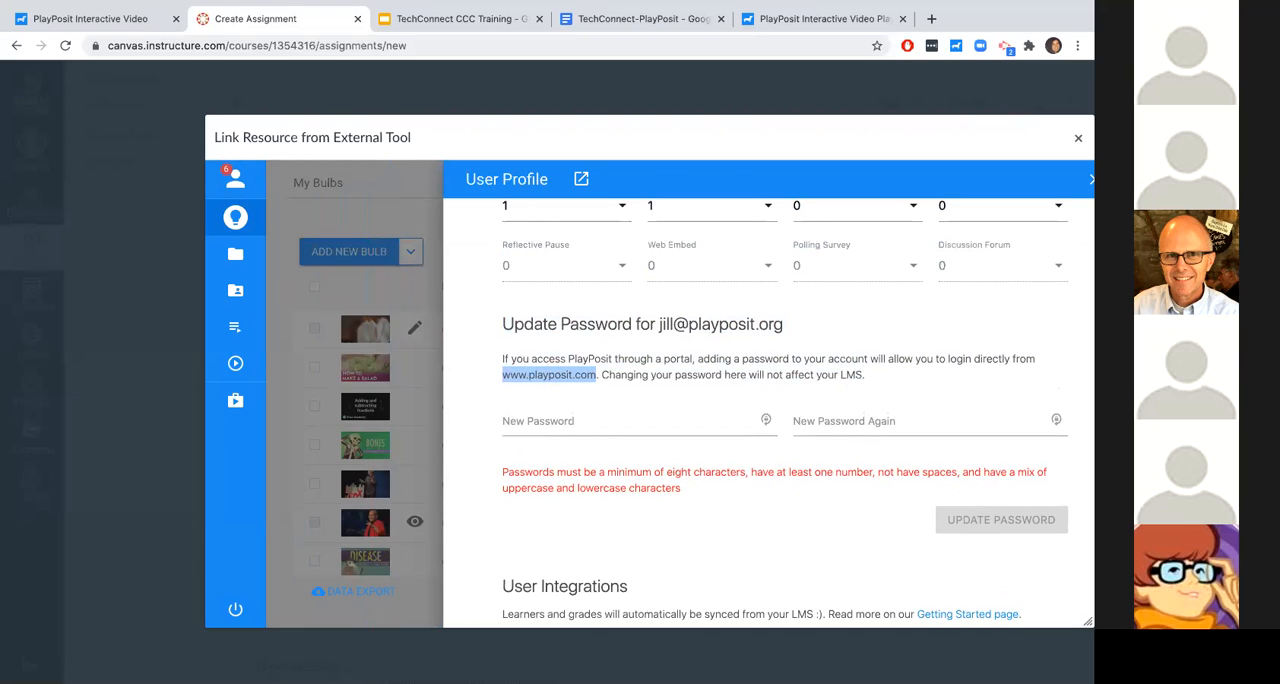
pyautogui.click(388, 282)
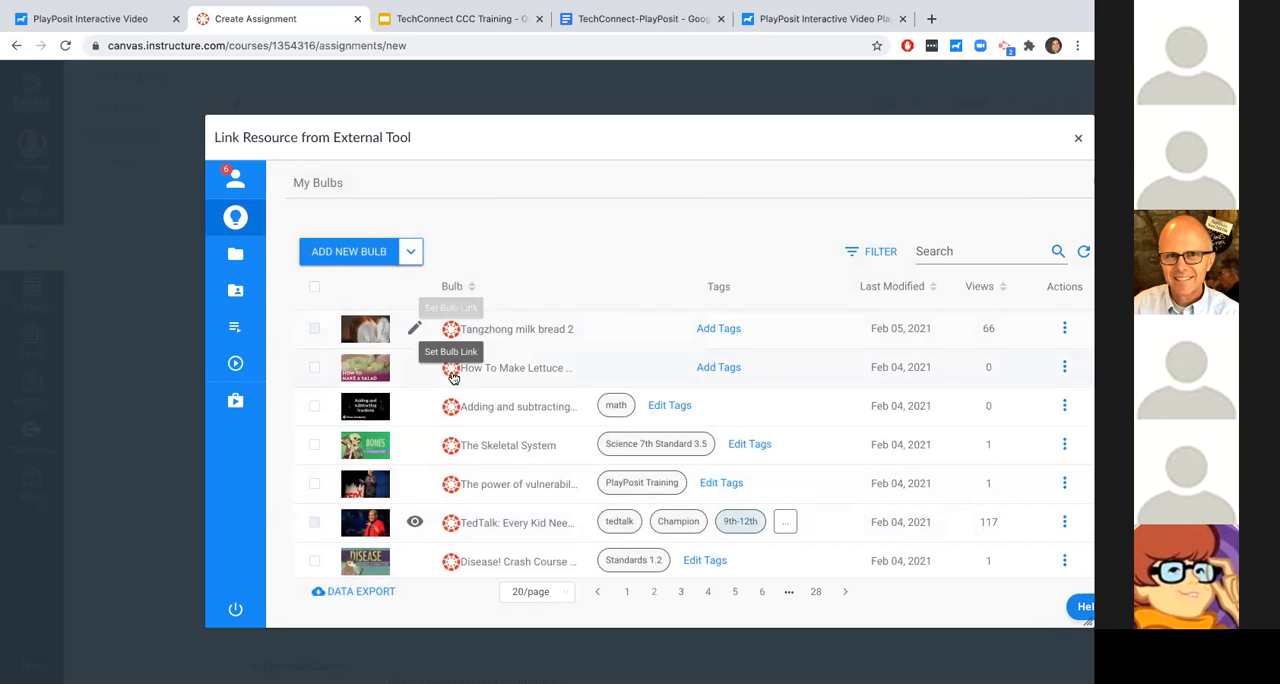
# - Examine the facilitator and co-owner role markers of the bulbs in the My Bulbs list
pyautogui.scroll(-2, 428, 460)
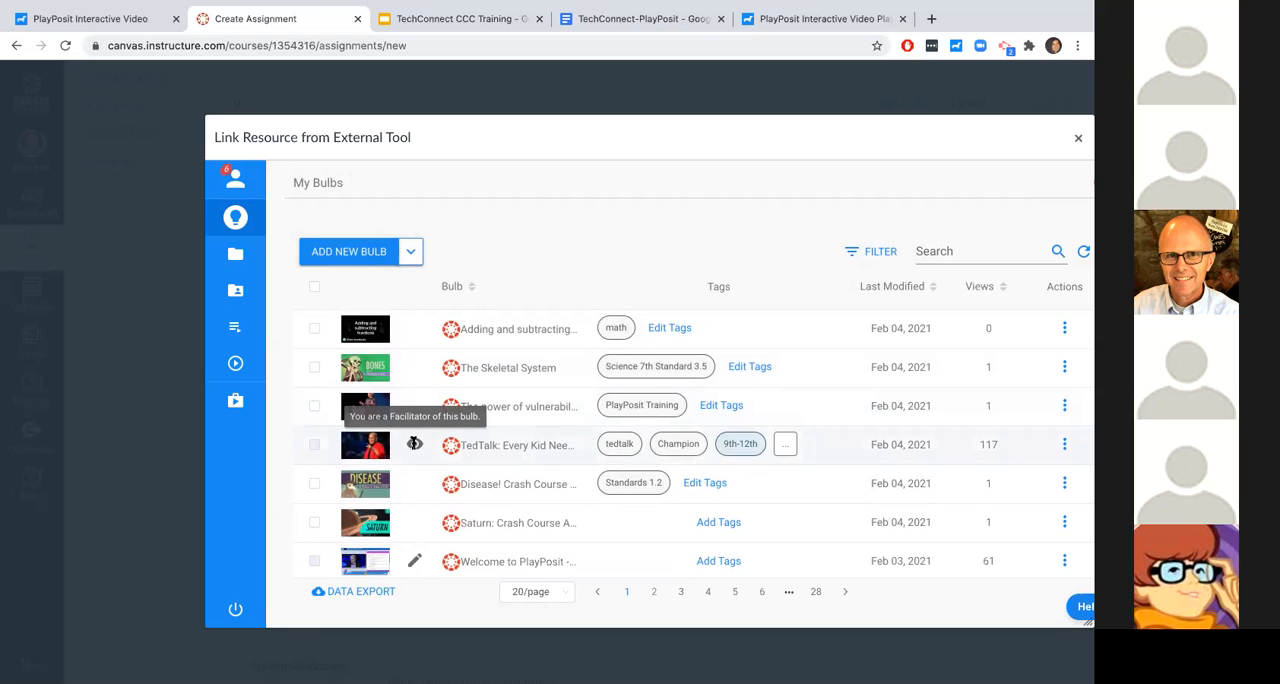
pyautogui.scroll(-2, 414, 445)
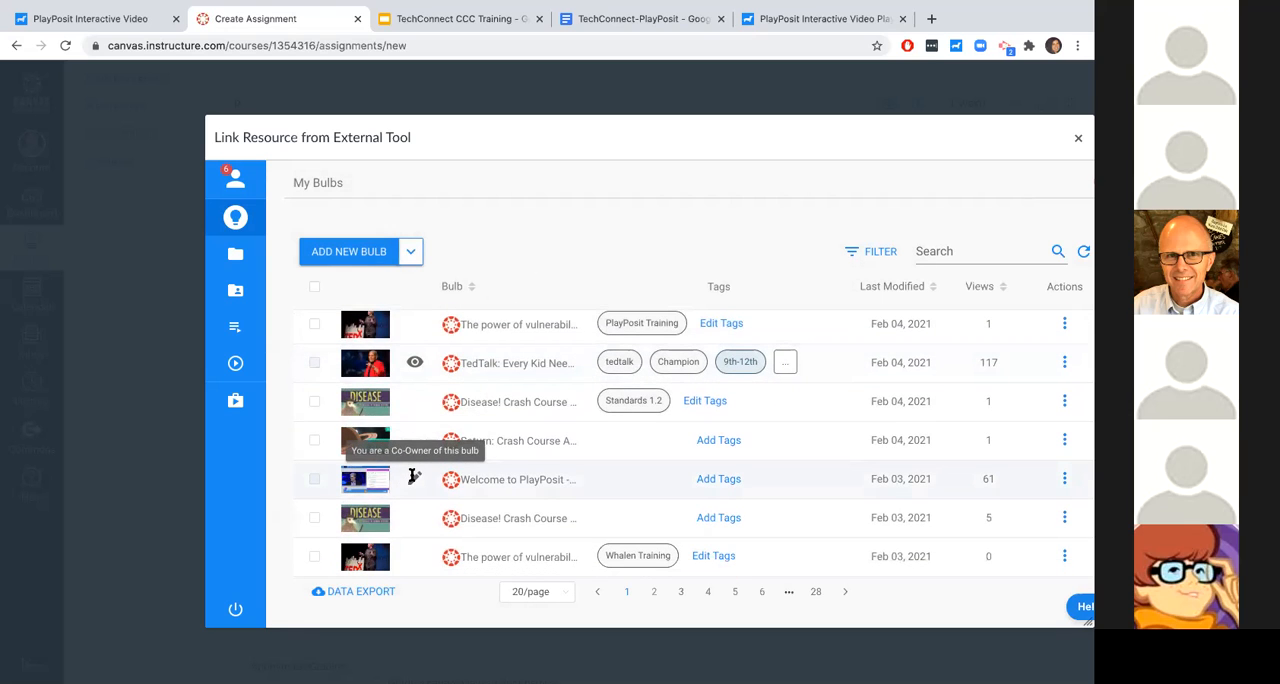
pyautogui.scroll(4, 414, 476)
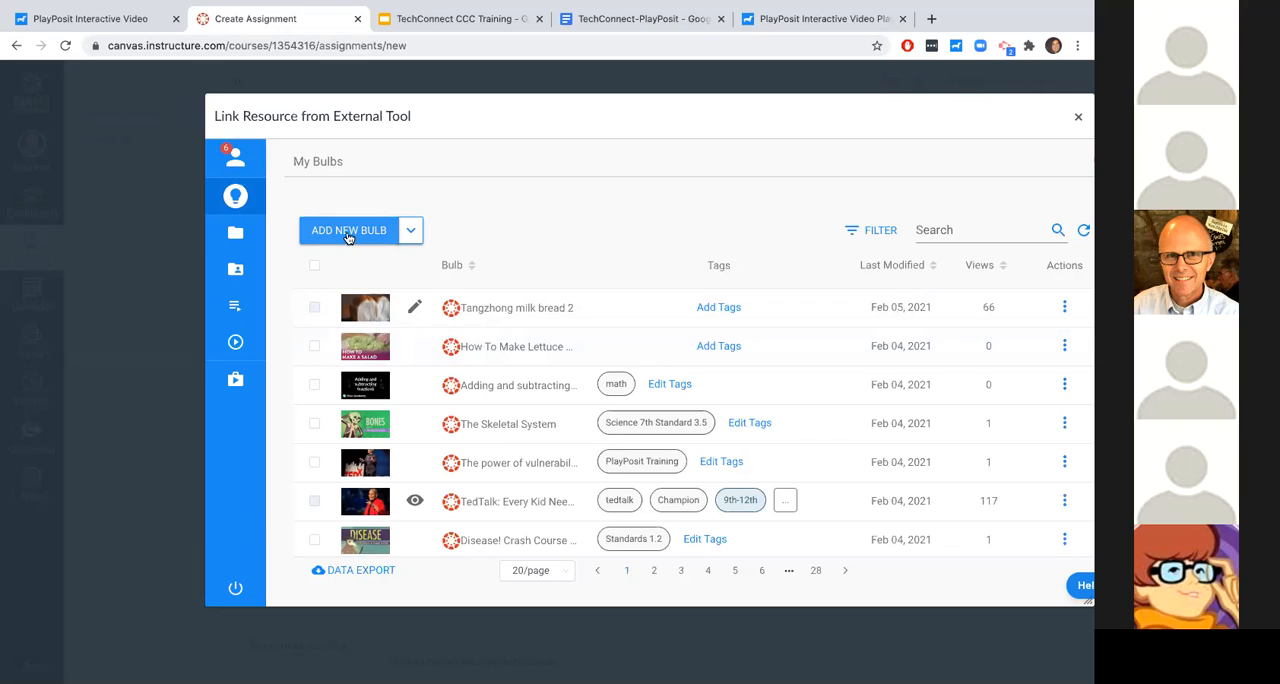
# - Open the Premade Bulbs library and browse the Demo Master District Media bulbs
pyautogui.moveTo(249, 204)
pyautogui.moveTo(253, 210)
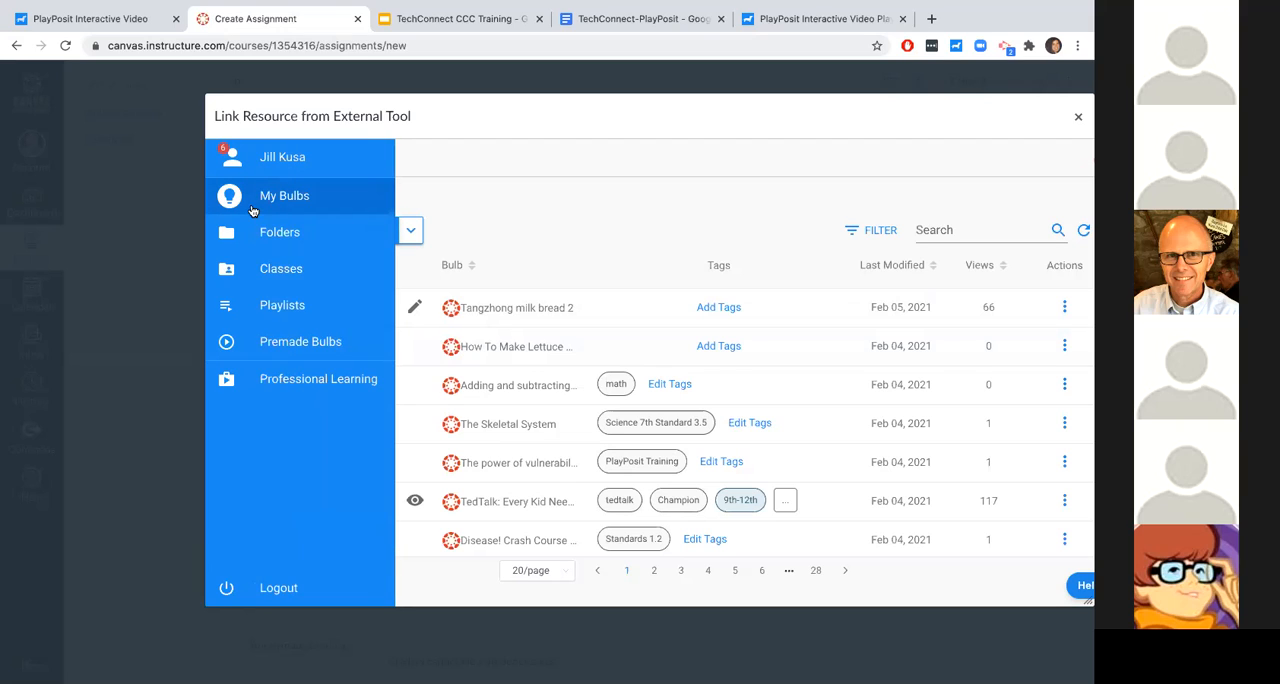
pyautogui.click(297, 347)
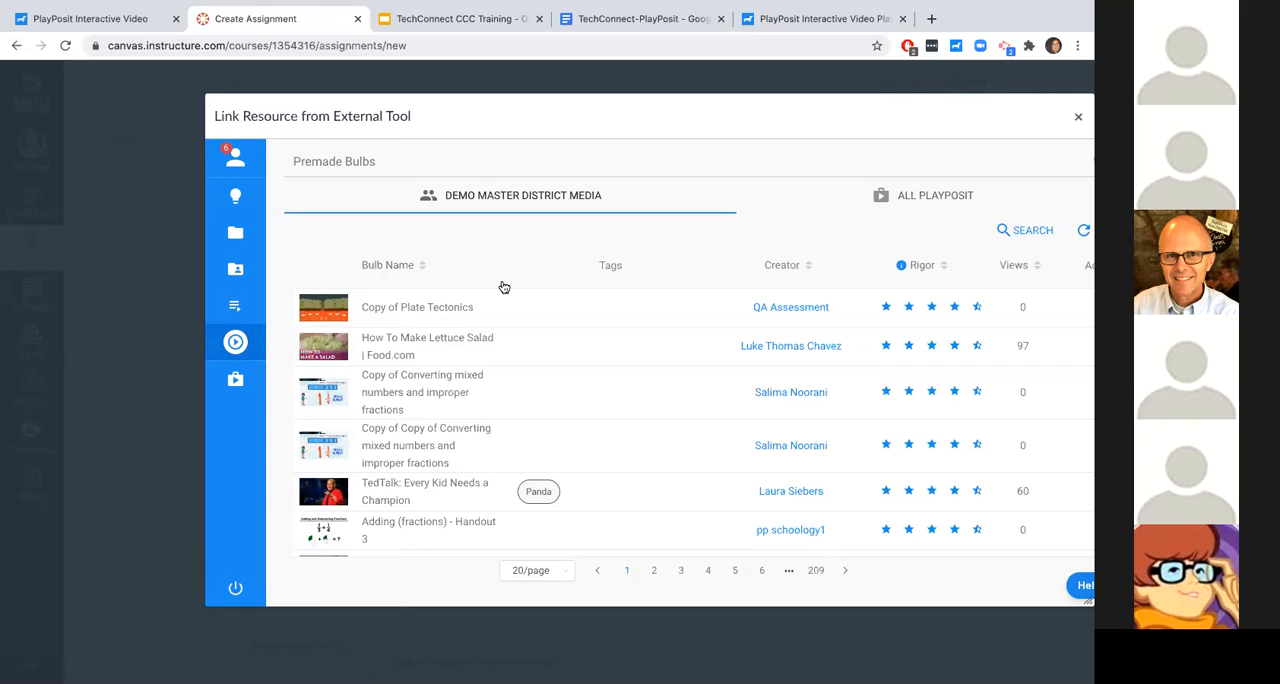
pyautogui.moveTo(327, 341)
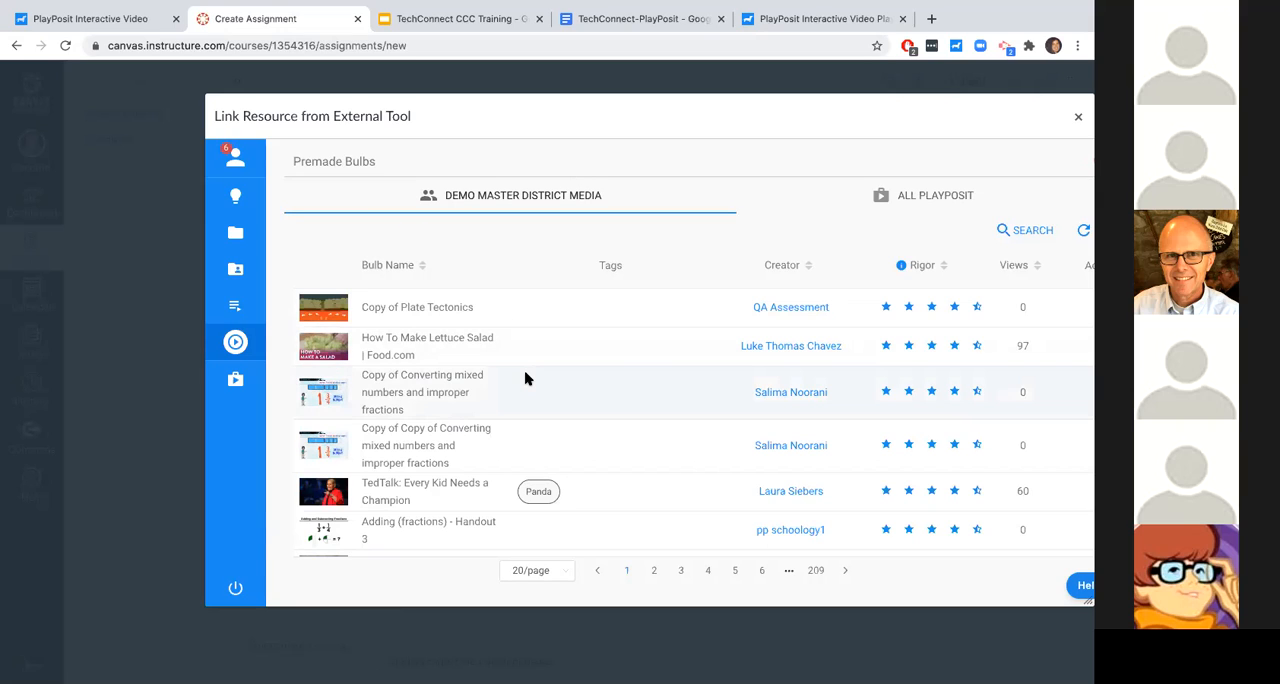
pyautogui.scroll(-1, 525, 378)
pyautogui.scroll(2, 525, 376)
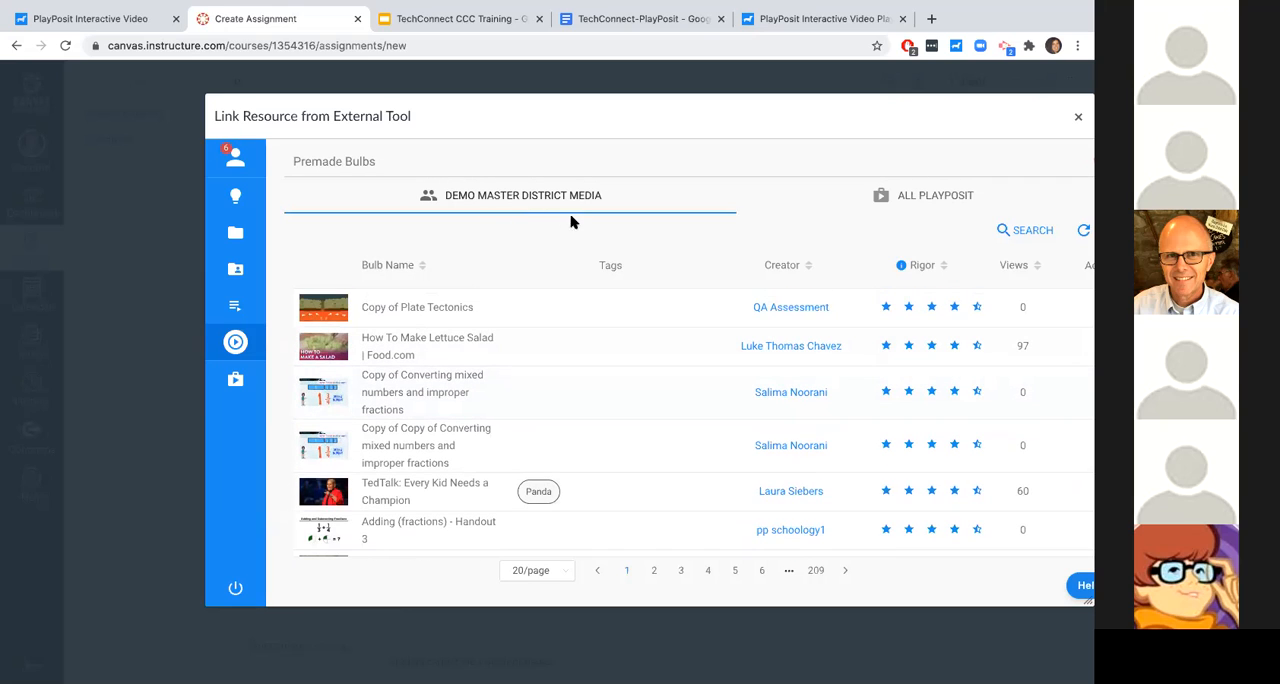
# - Show the premade bulbs from All PlayPosit and bring up the actions for the Math 2 - INB 39 Notes bulb
pyautogui.click(919, 209)
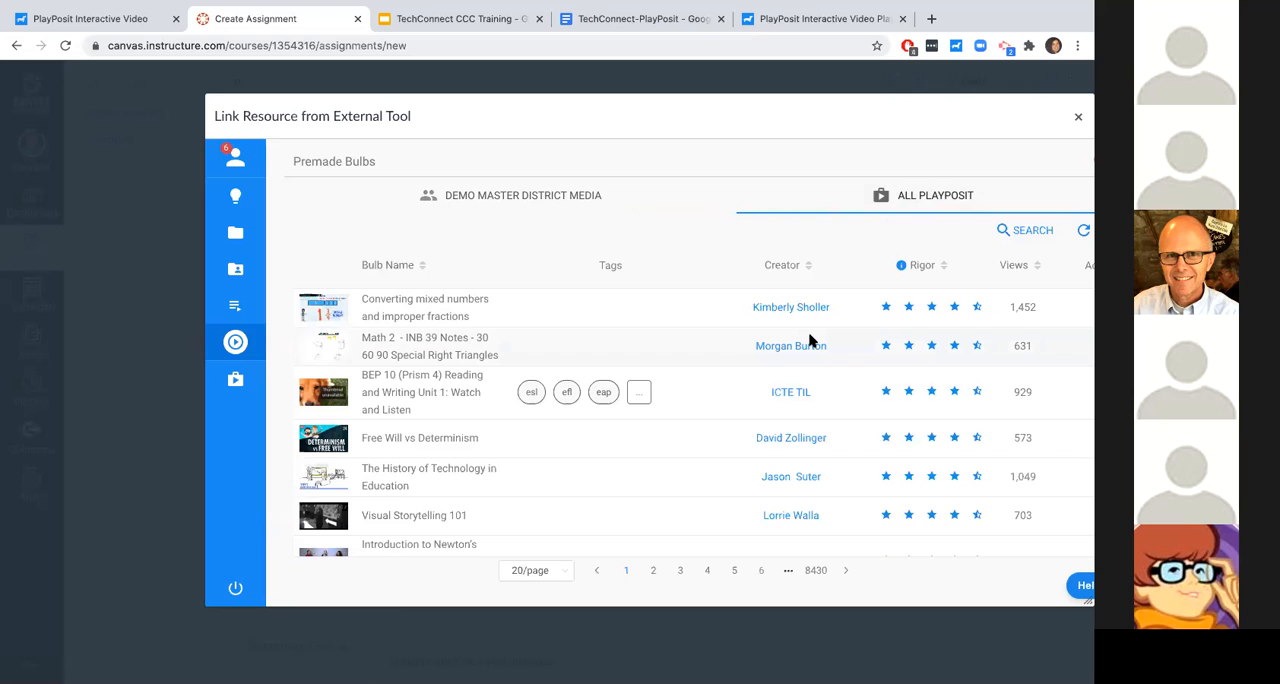
pyautogui.scroll(-1, 810, 342)
pyautogui.moveTo(868, 123); pyautogui.dragTo(775, 124)
pyautogui.hscroll(2, 966, 389)
pyautogui.click(970, 324)
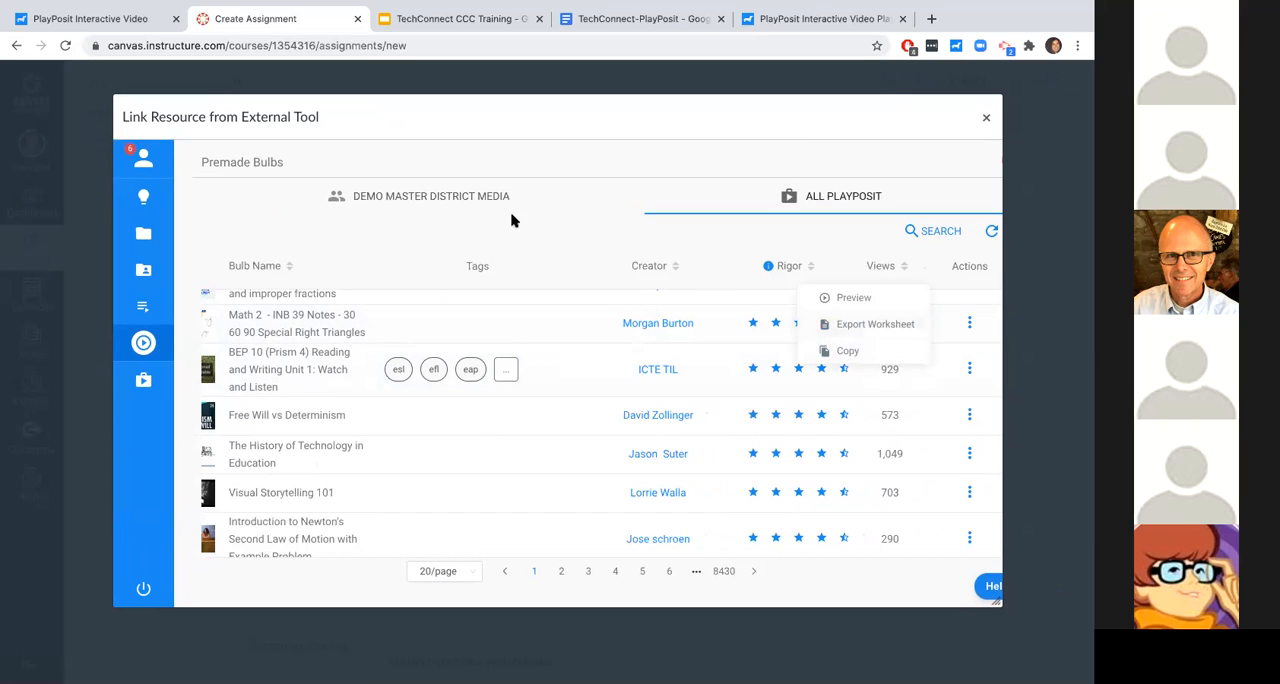
# - Return to My Bulbs, add a new bulb, and enter the bulb designer
pyautogui.moveTo(160, 236)
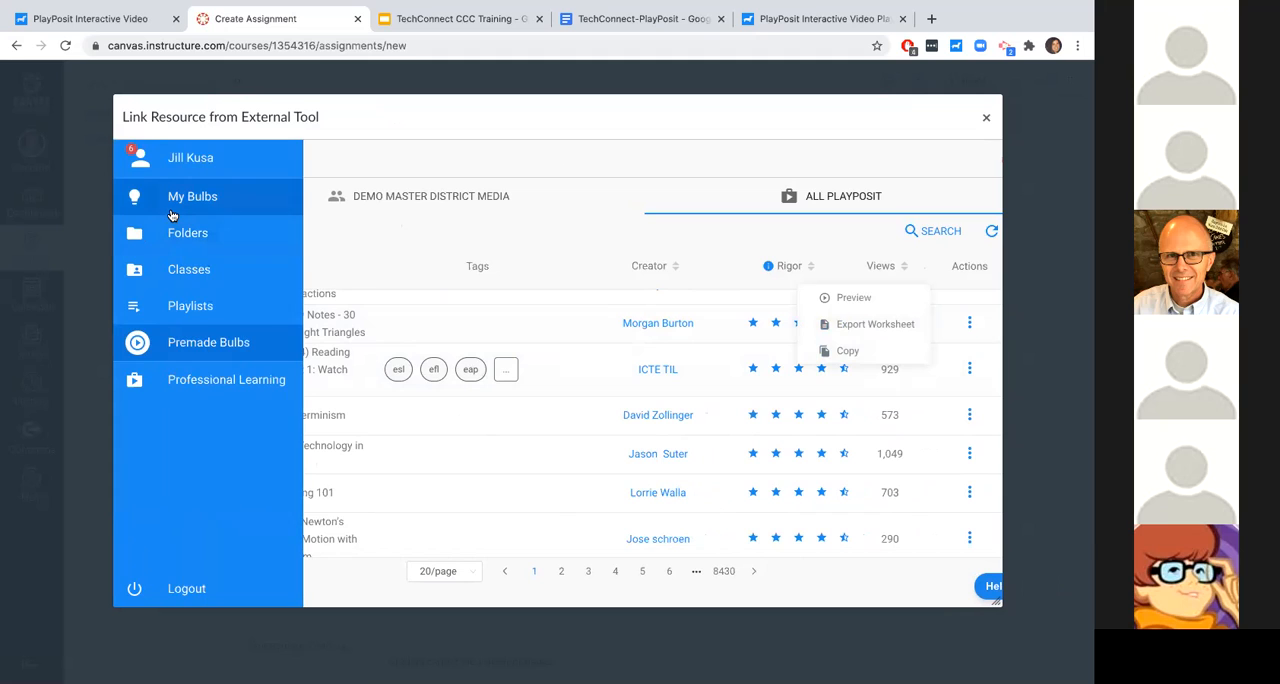
pyautogui.click(172, 212)
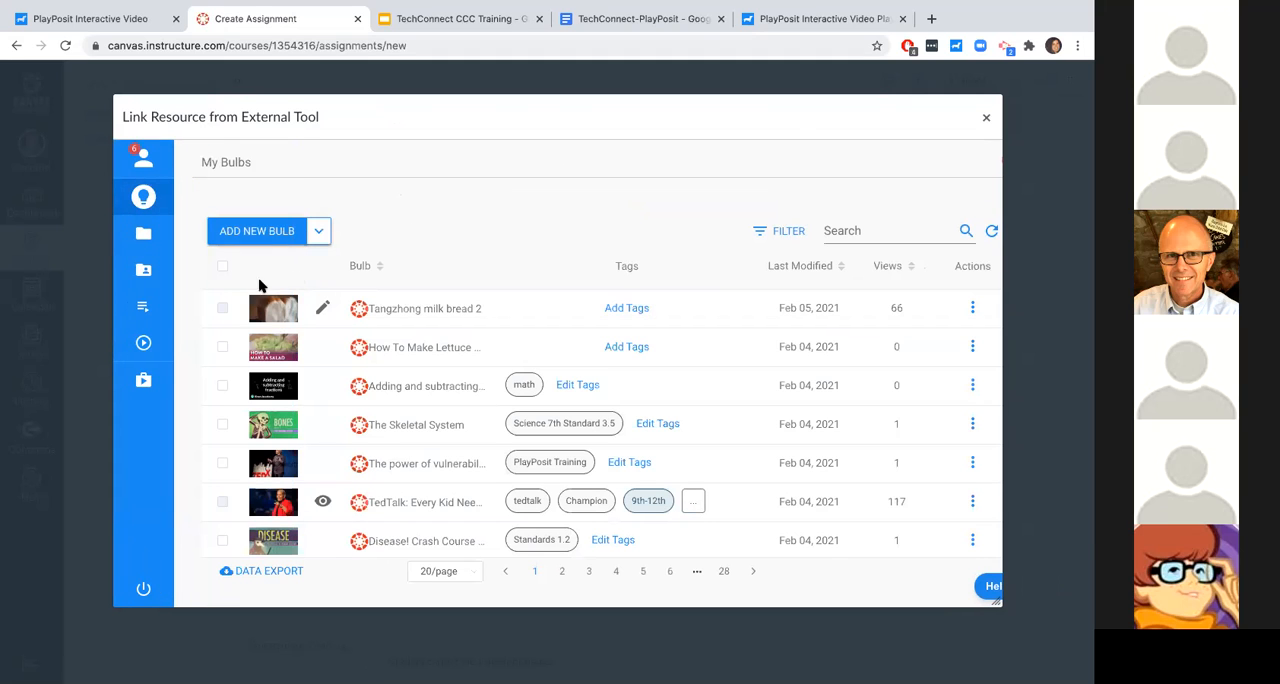
pyautogui.moveTo(190, 343)
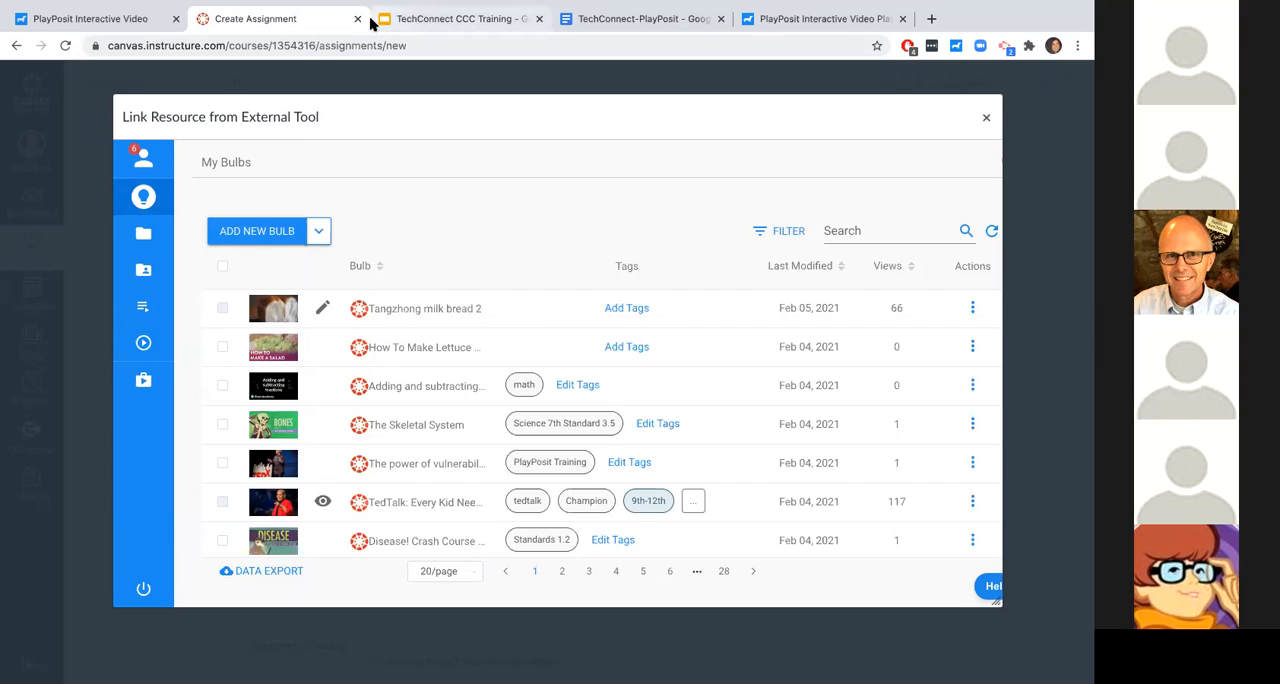
pyautogui.click(240, 242)
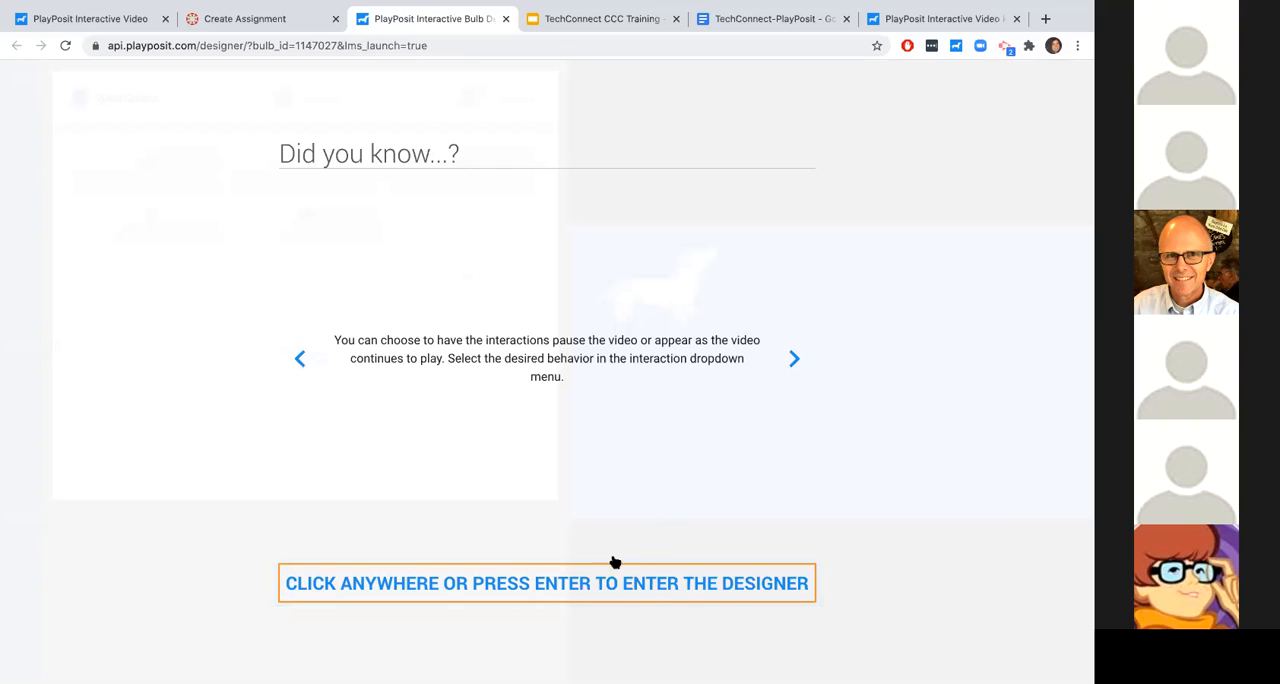
pyautogui.click(590, 469)
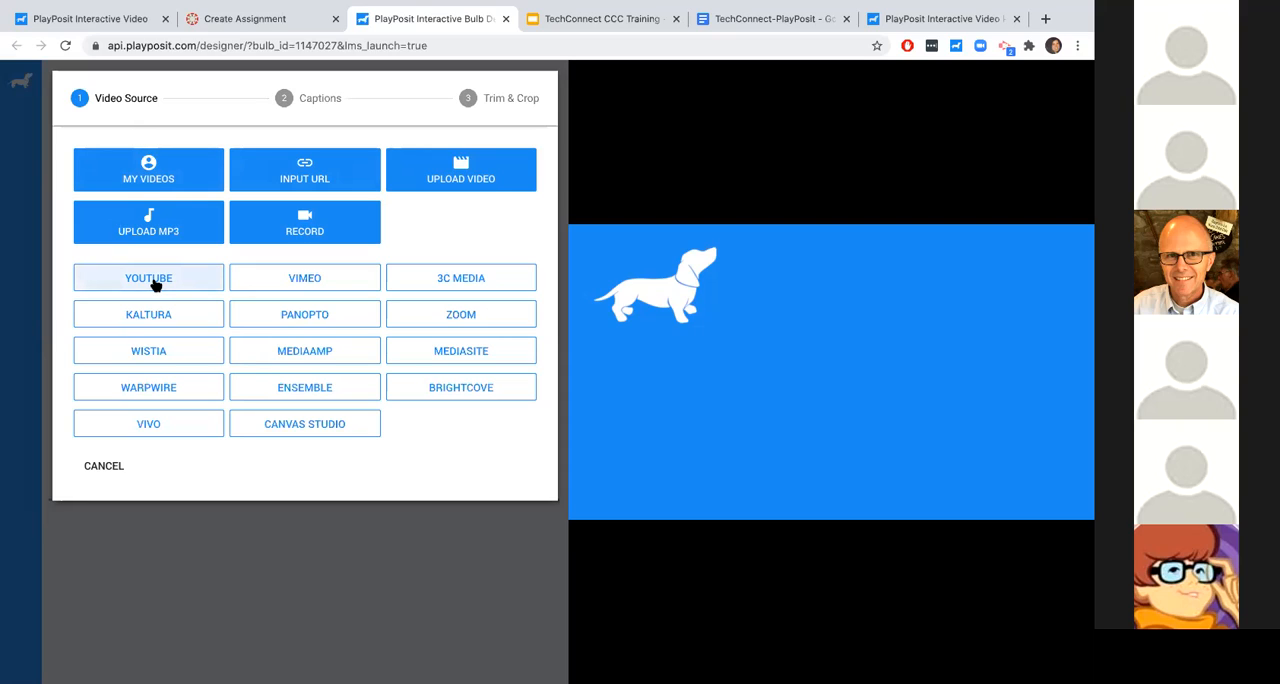
# - Use YouTube as the video source and search it for "crash course history"
pyautogui.click(155, 282)
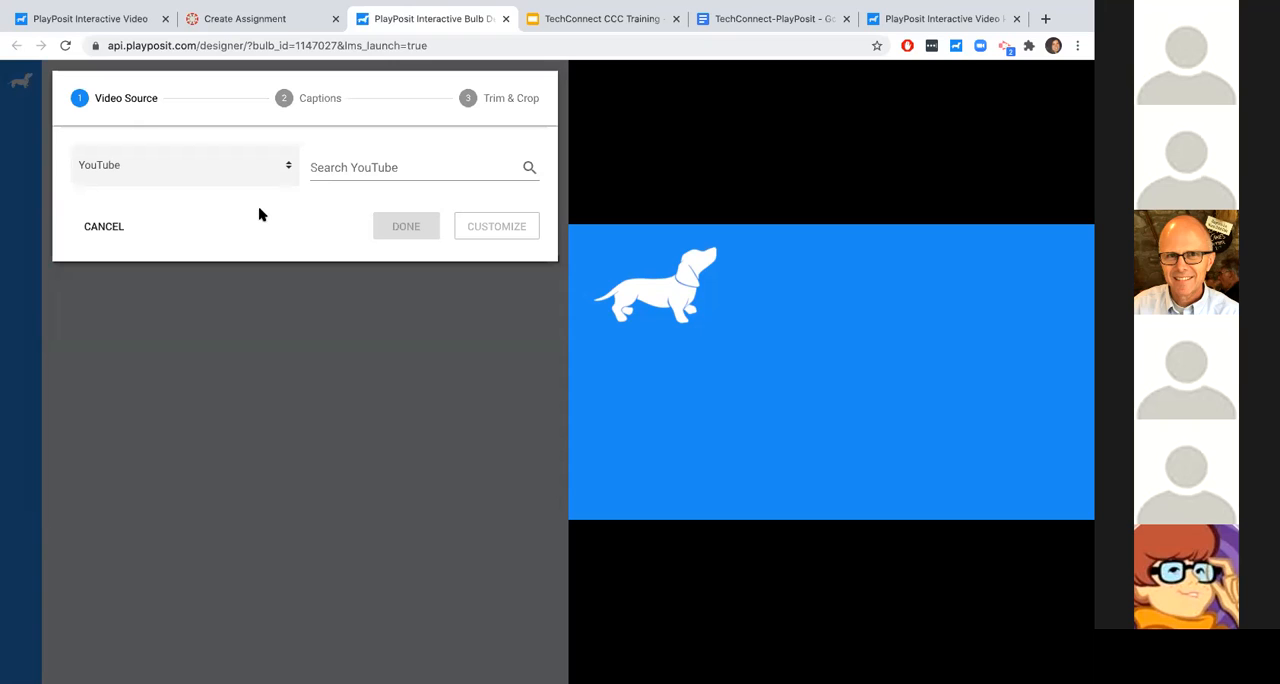
pyautogui.click(338, 179)
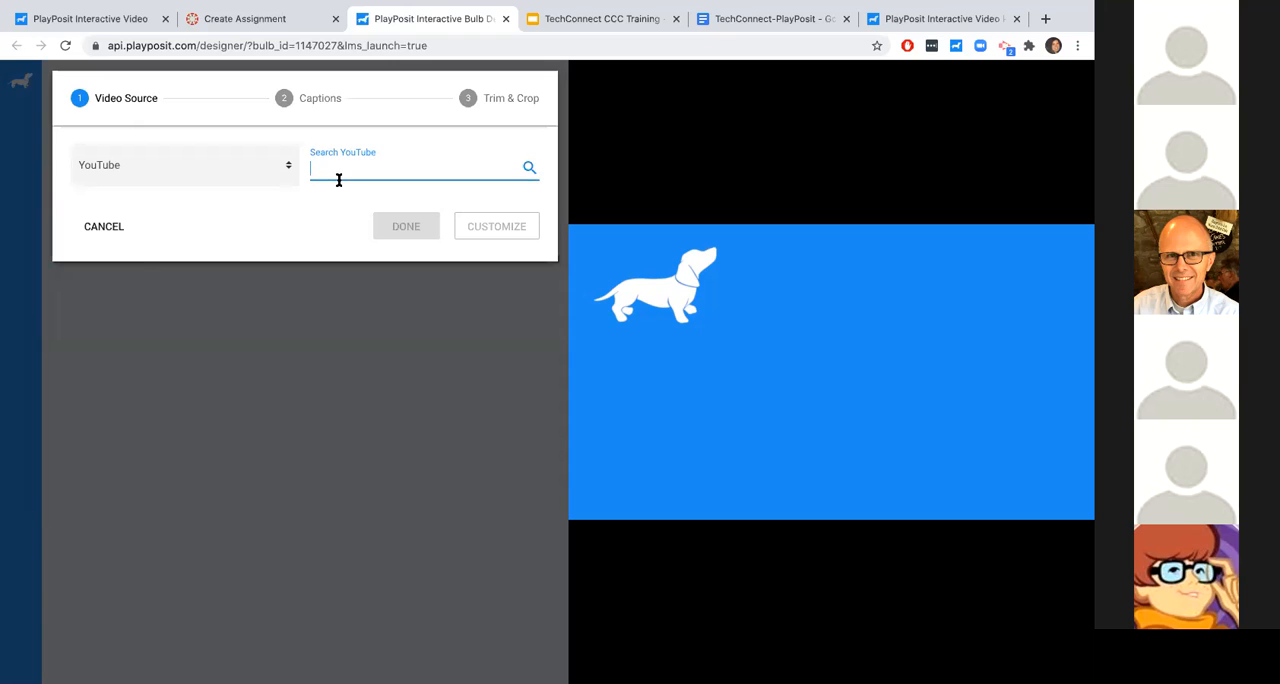
pyautogui.write('crash course history')
pyautogui.press('Return')
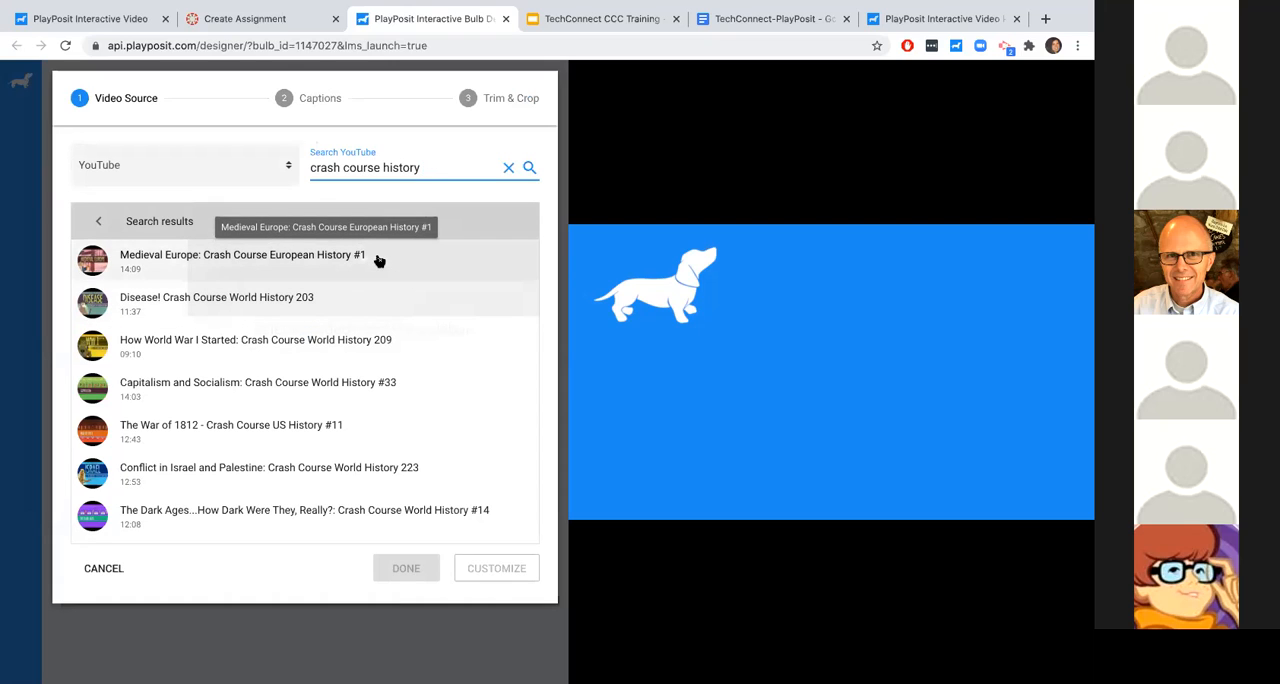
# - Look through the alternative video sources, keeping YouTube selected
pyautogui.click(283, 163)
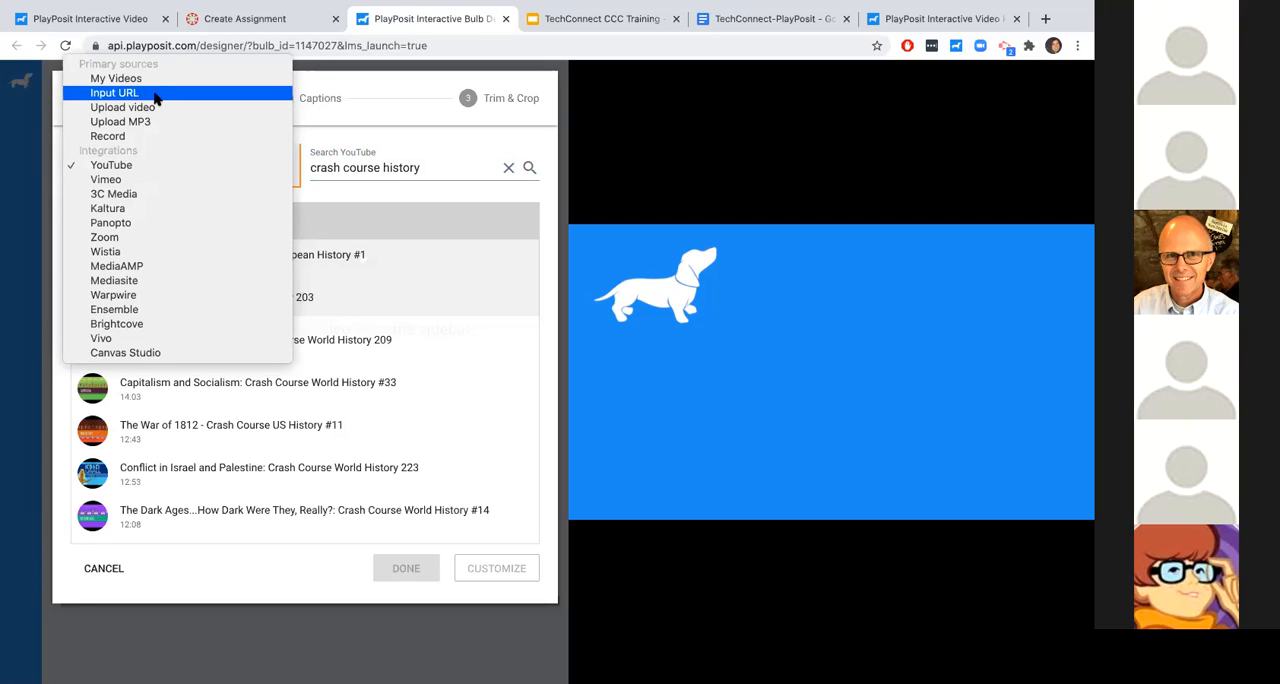
pyautogui.click(290, 170)
pyautogui.click(292, 172)
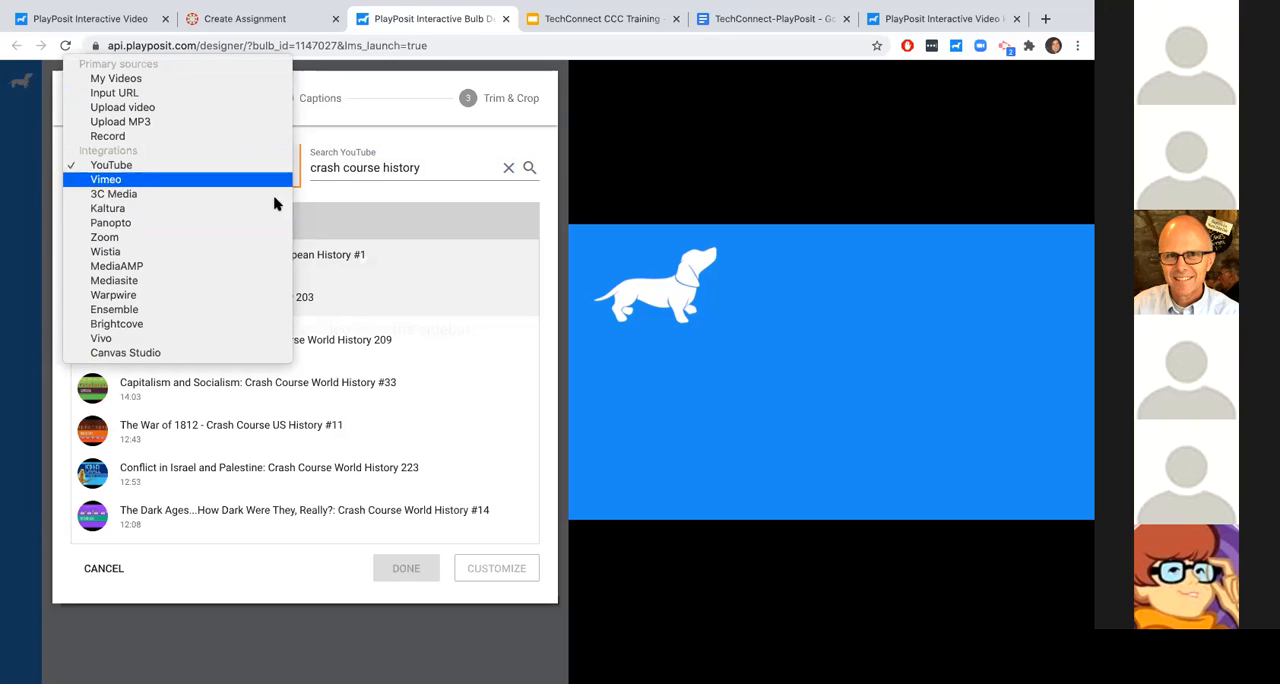
pyautogui.click(326, 190)
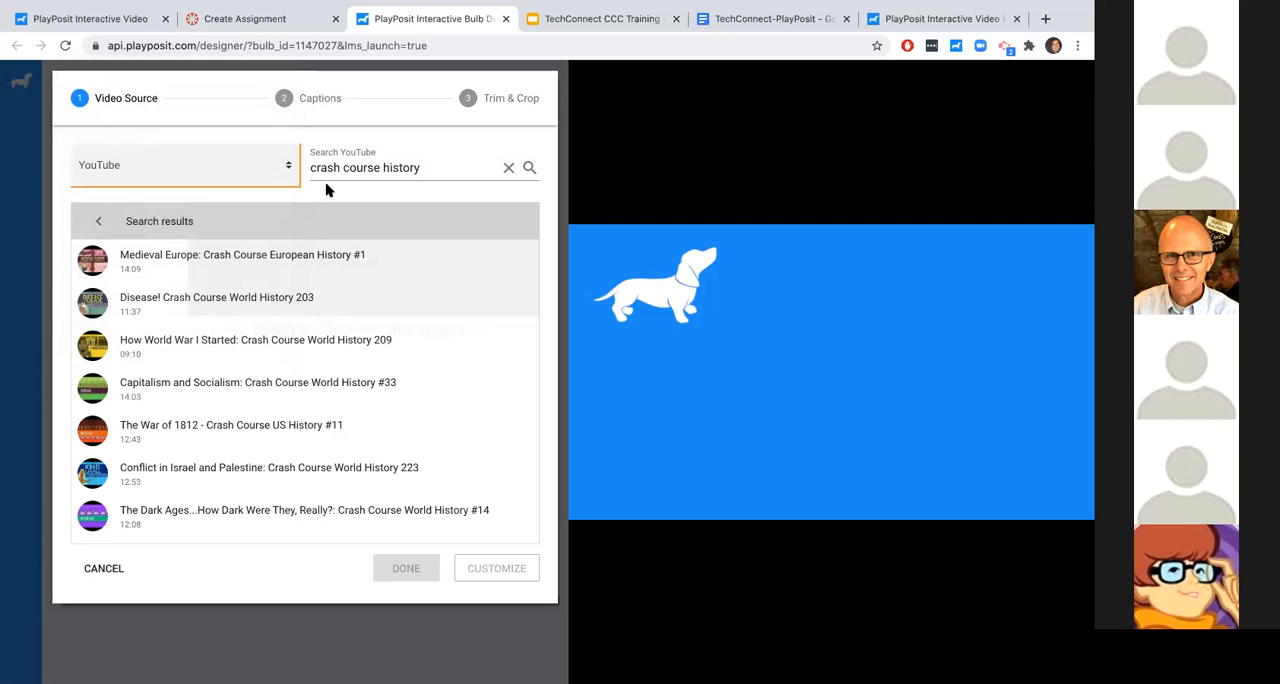
# - Choose the video Disease! Crash Course World History 203, recheck the source options, and start its preview
pyautogui.click(258, 297)
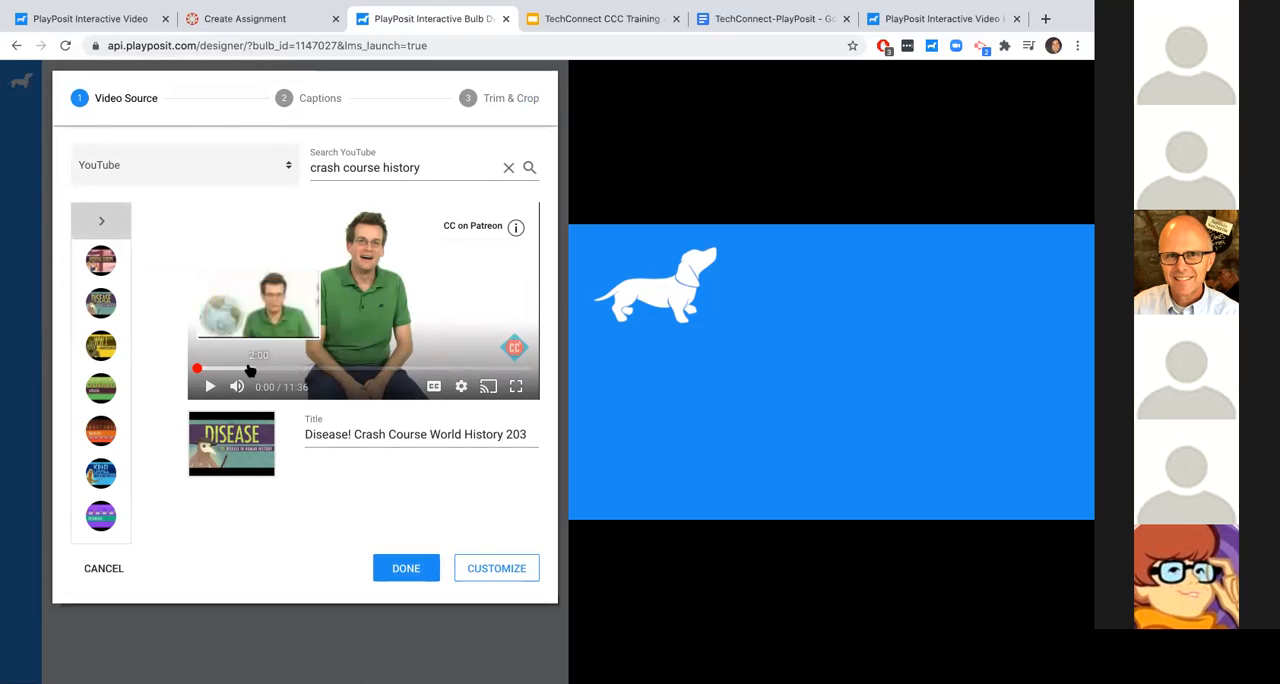
pyautogui.click(271, 168)
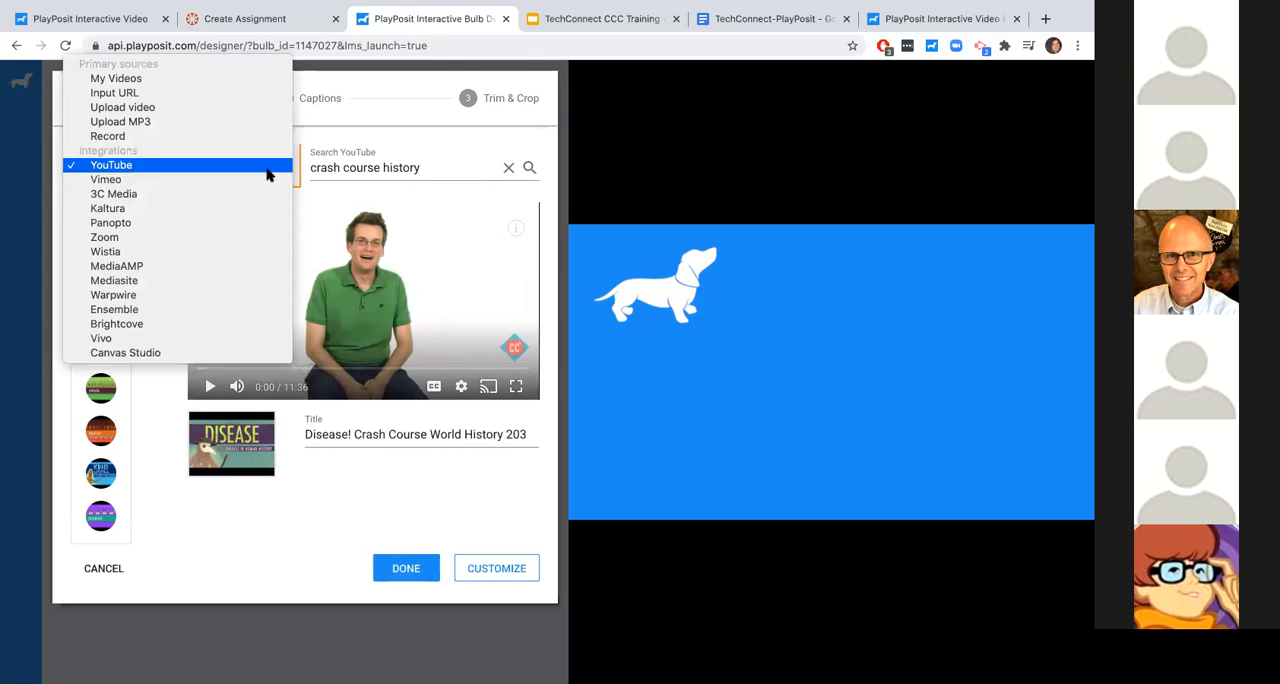
pyautogui.click(330, 135)
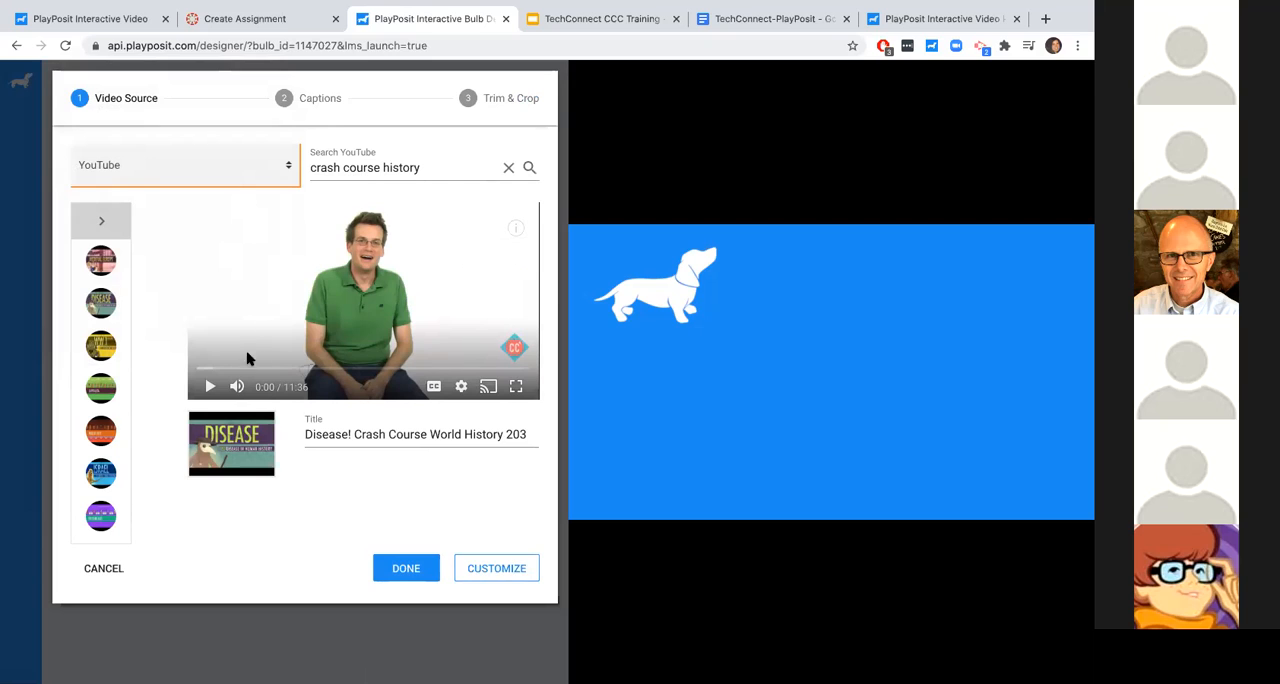
pyautogui.click(207, 386)
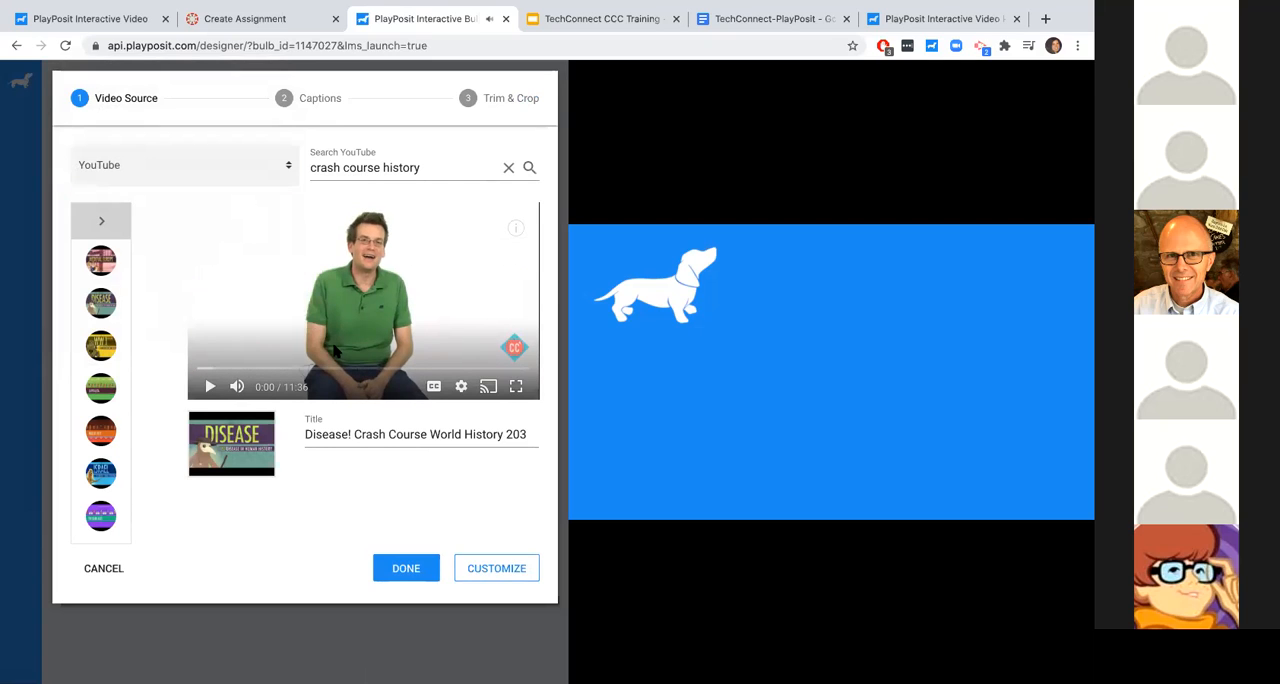
# - Remove "Disease!" from the video title so that it reads Crash Course World History 203
pyautogui.doubleClick(328, 433)
pyautogui.press('BackSpace')
pyautogui.press('Delete')
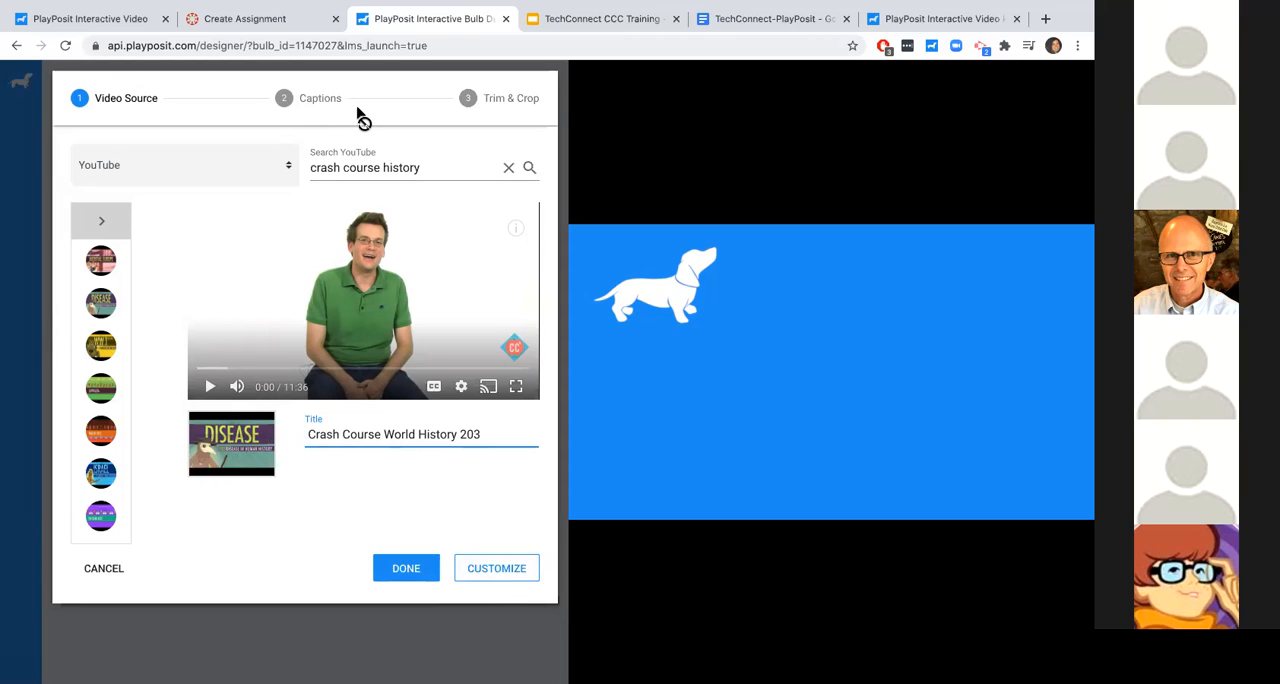
# - Proceed to the Captions stage and examine the YouTube caption languages, briefly revisiting the Video Source stage
pyautogui.click(478, 570)
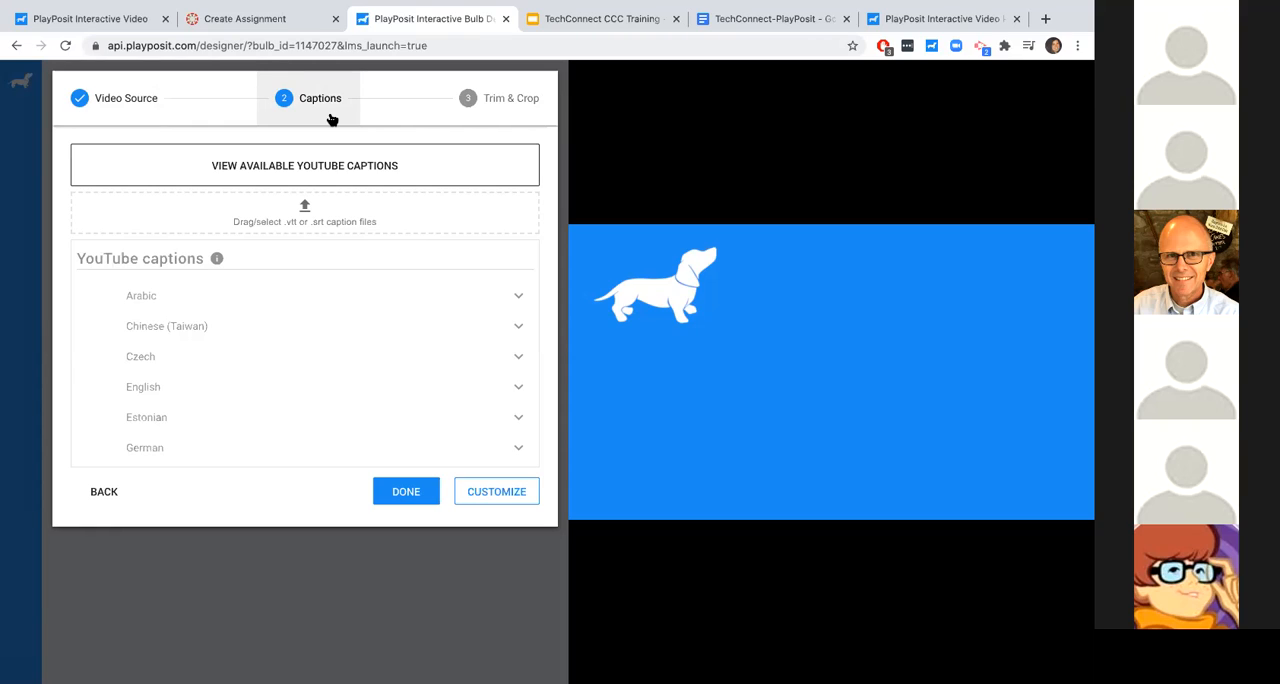
pyautogui.scroll(-3, 282, 343)
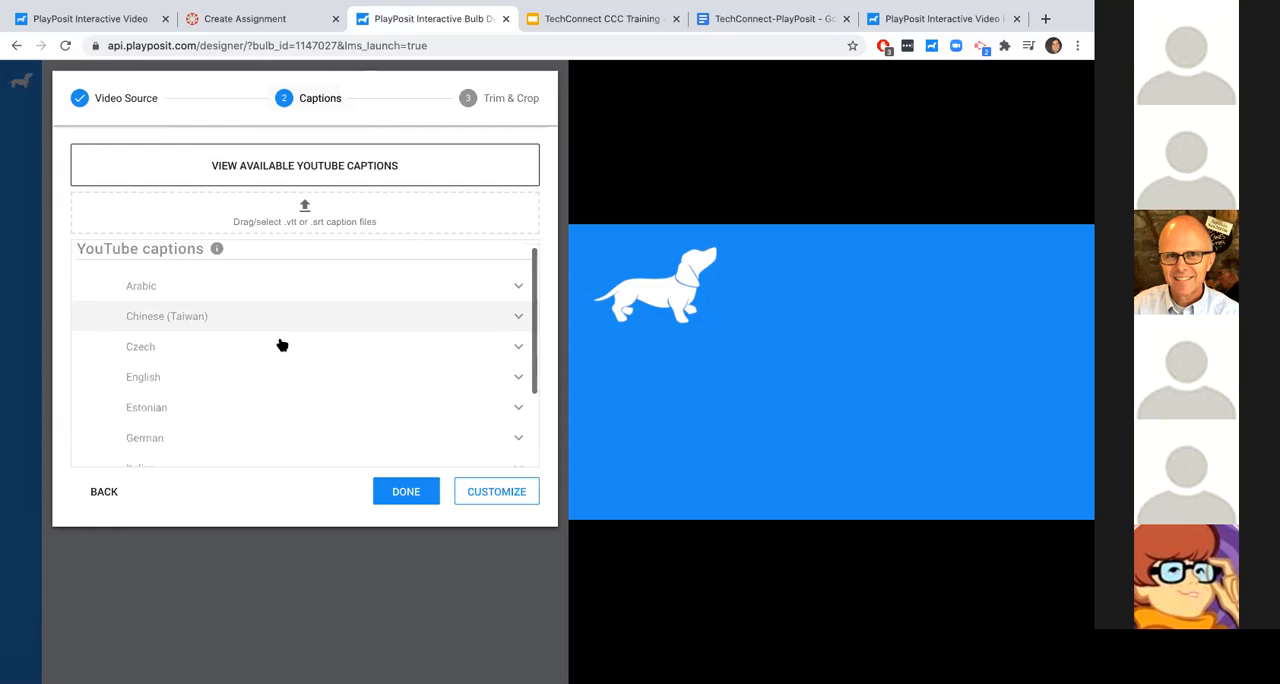
pyautogui.scroll(4, 281, 345)
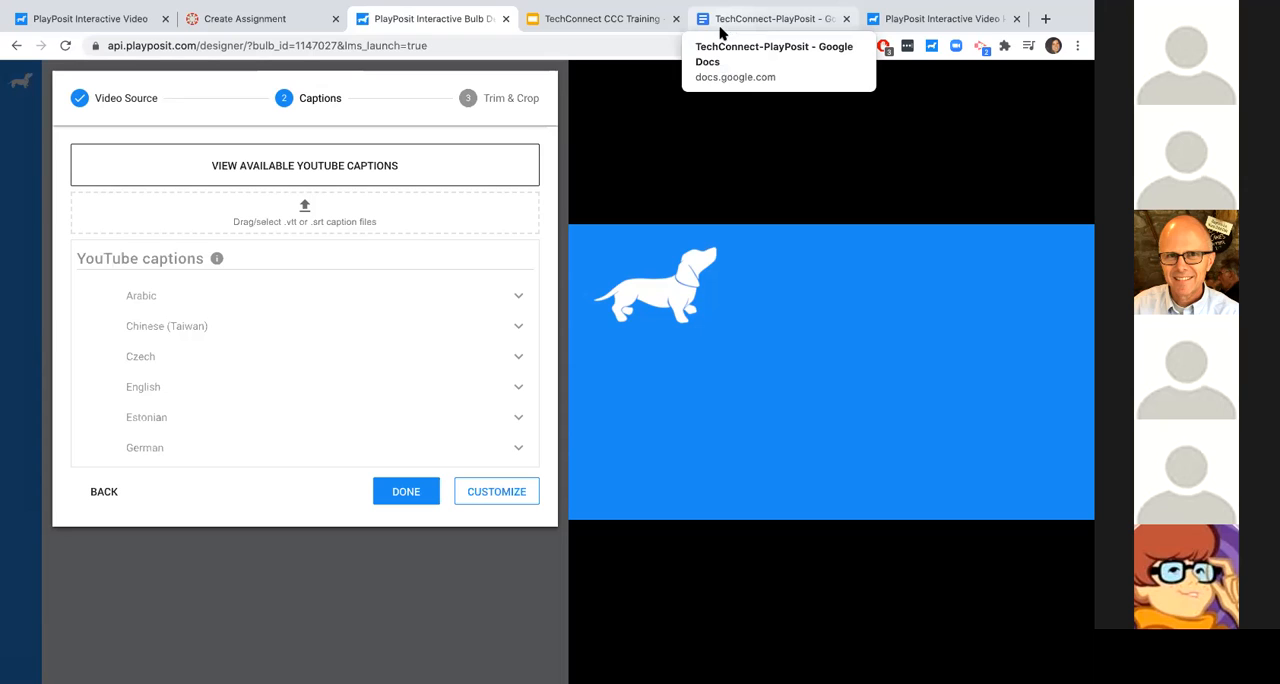
pyautogui.click(112, 108)
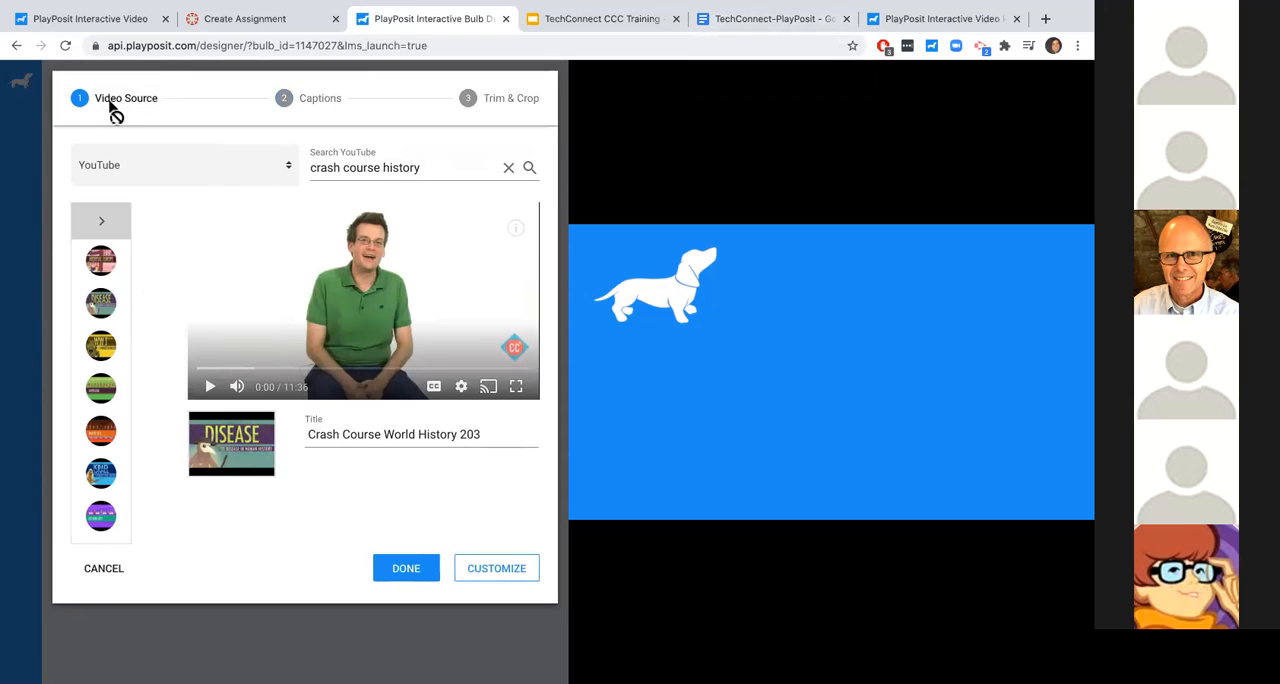
pyautogui.click(312, 112)
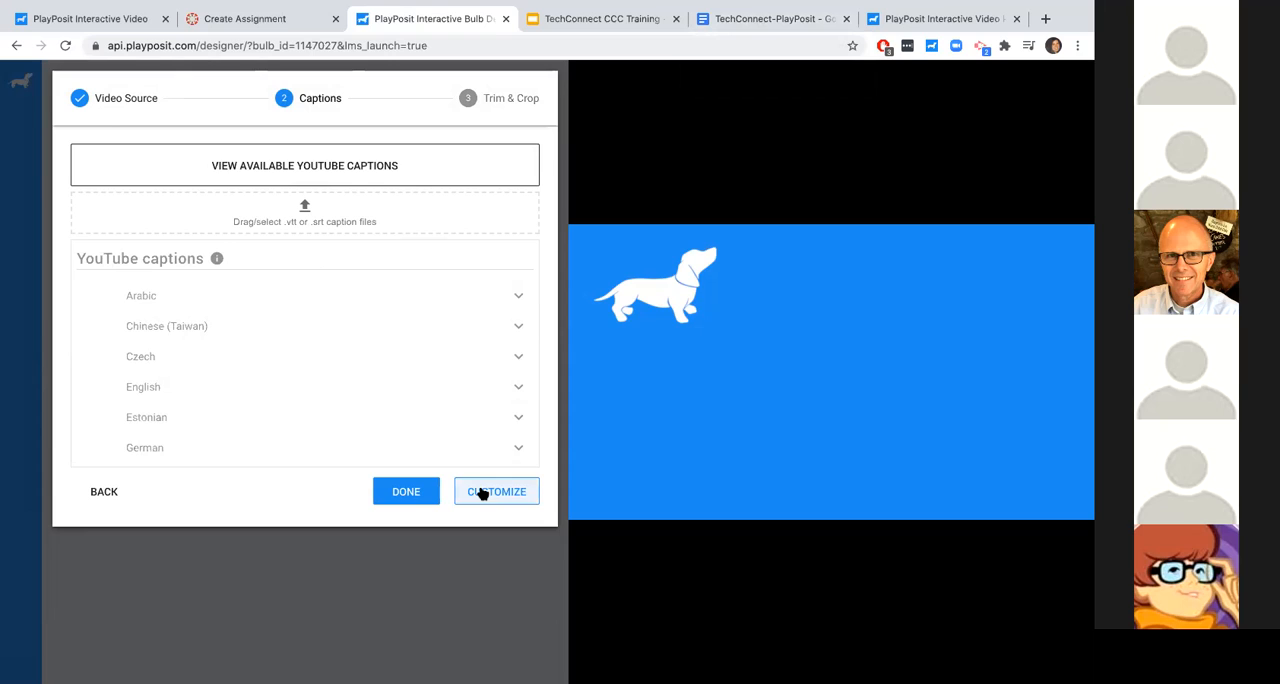
# - Trim the video to start at about 00:20 and end at about 08:46
pyautogui.click(499, 105)
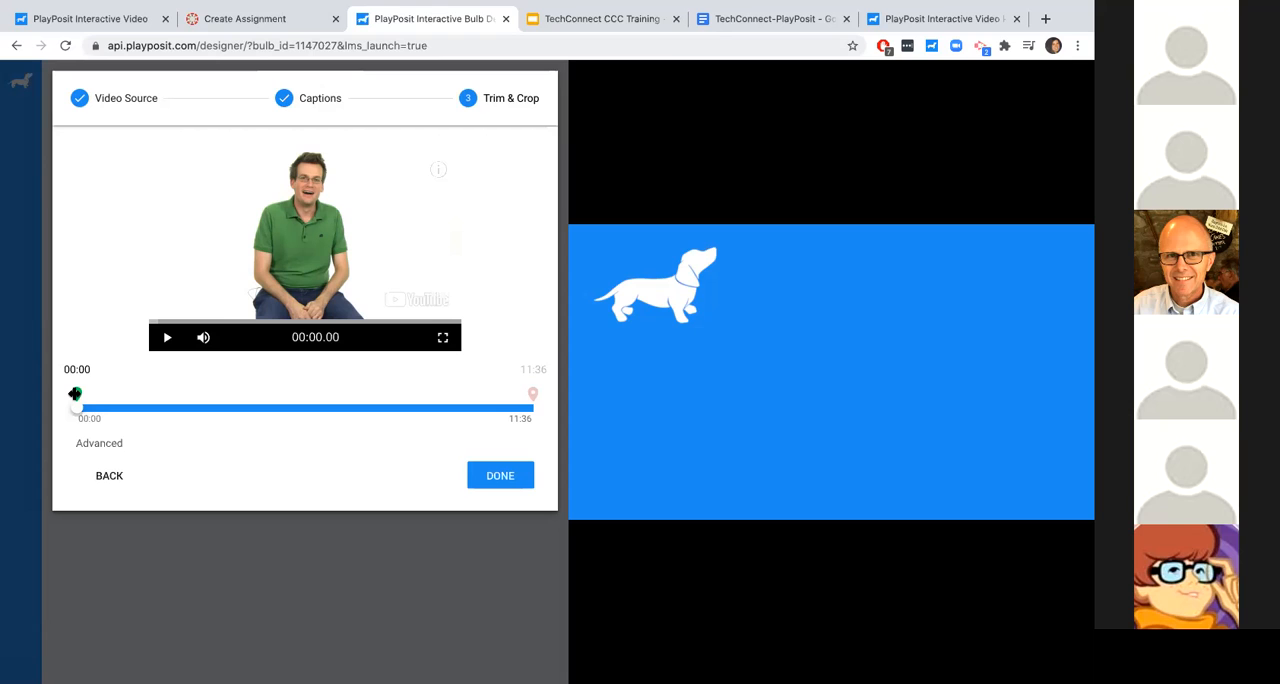
pyautogui.moveTo(77, 398)
pyautogui.mouseDown()
pyautogui.moveTo(106, 397)
pyautogui.moveTo(90, 395)
pyautogui.mouseUp()
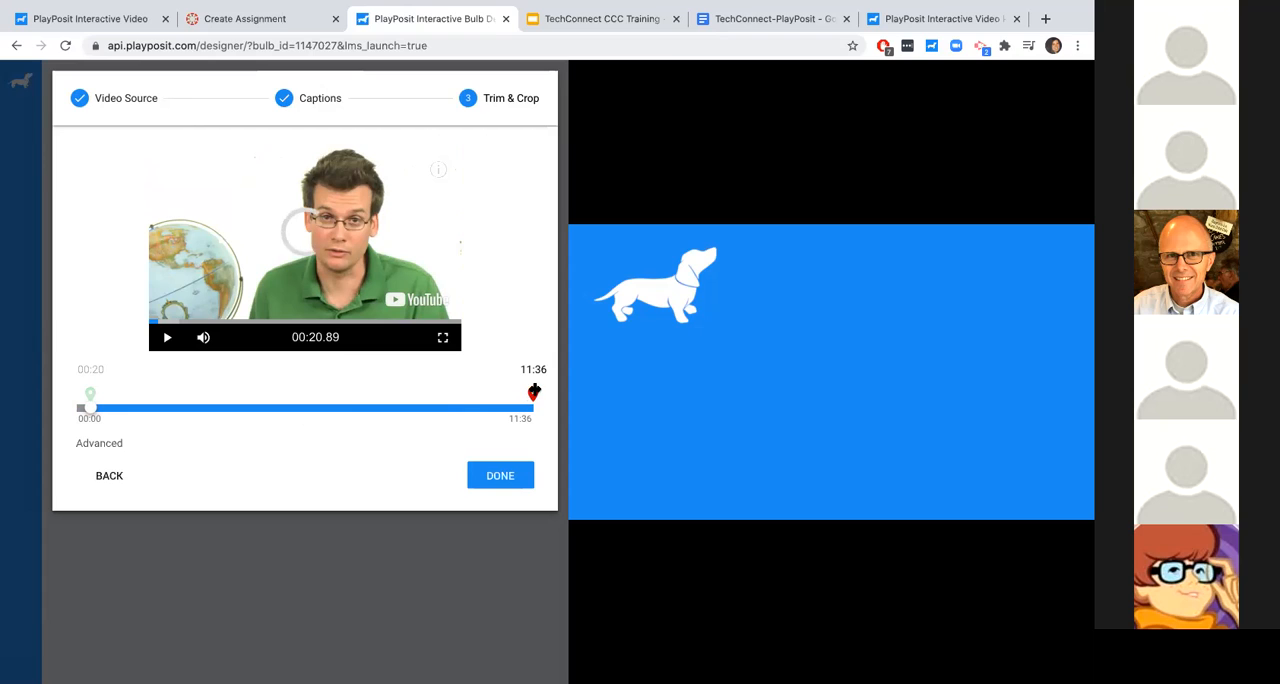
pyautogui.moveTo(535, 395); pyautogui.dragTo(421, 397)
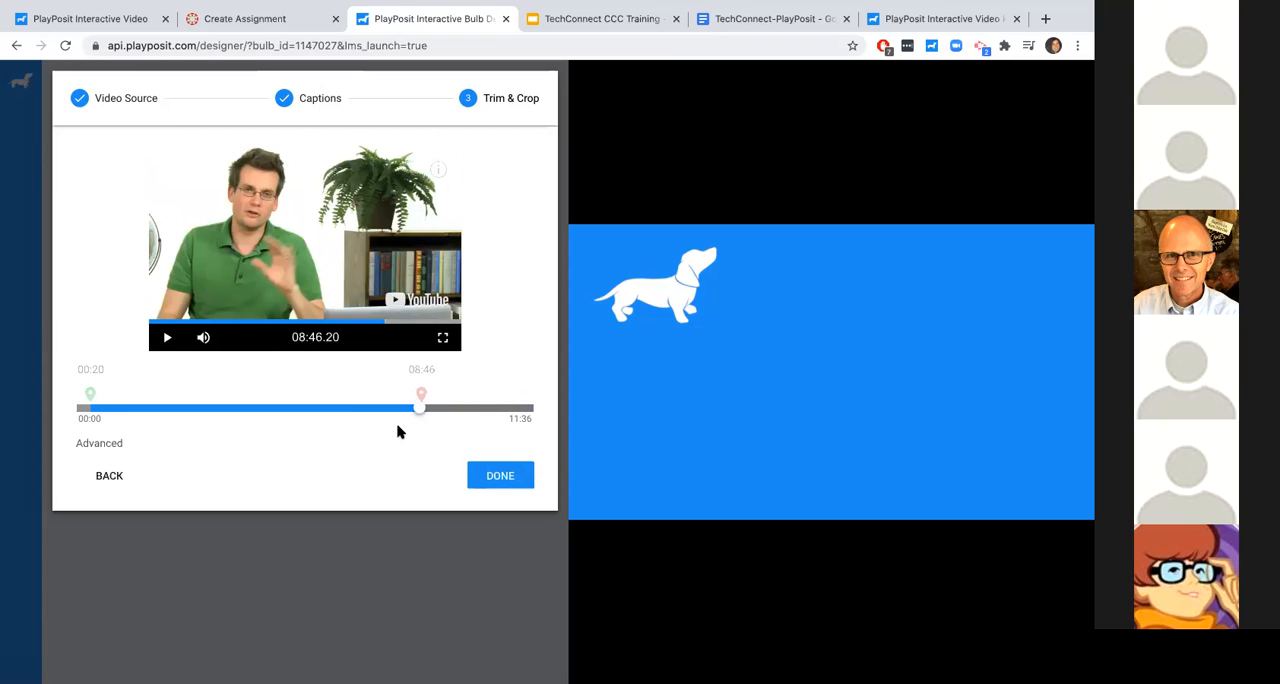
# - Add an internal crop that cuts out the video section from about 04:50 to about 06:04
pyautogui.moveTo(418, 406); pyautogui.dragTo(275, 392)
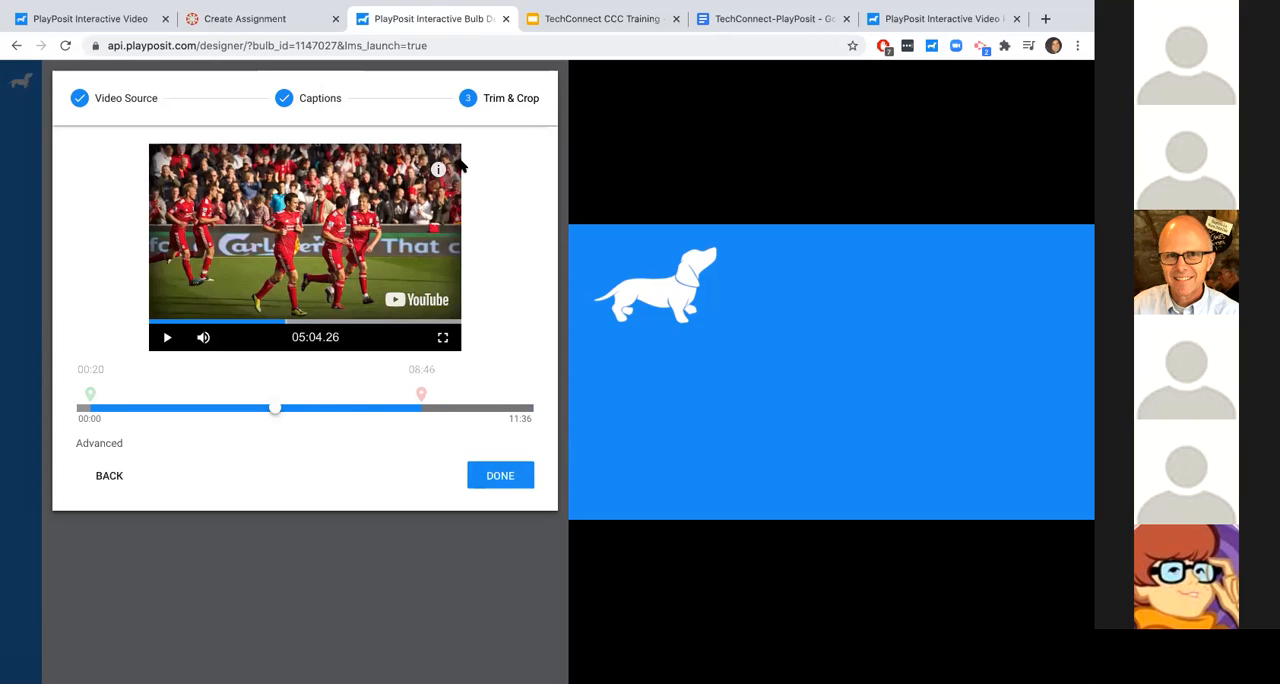
pyautogui.click(93, 447)
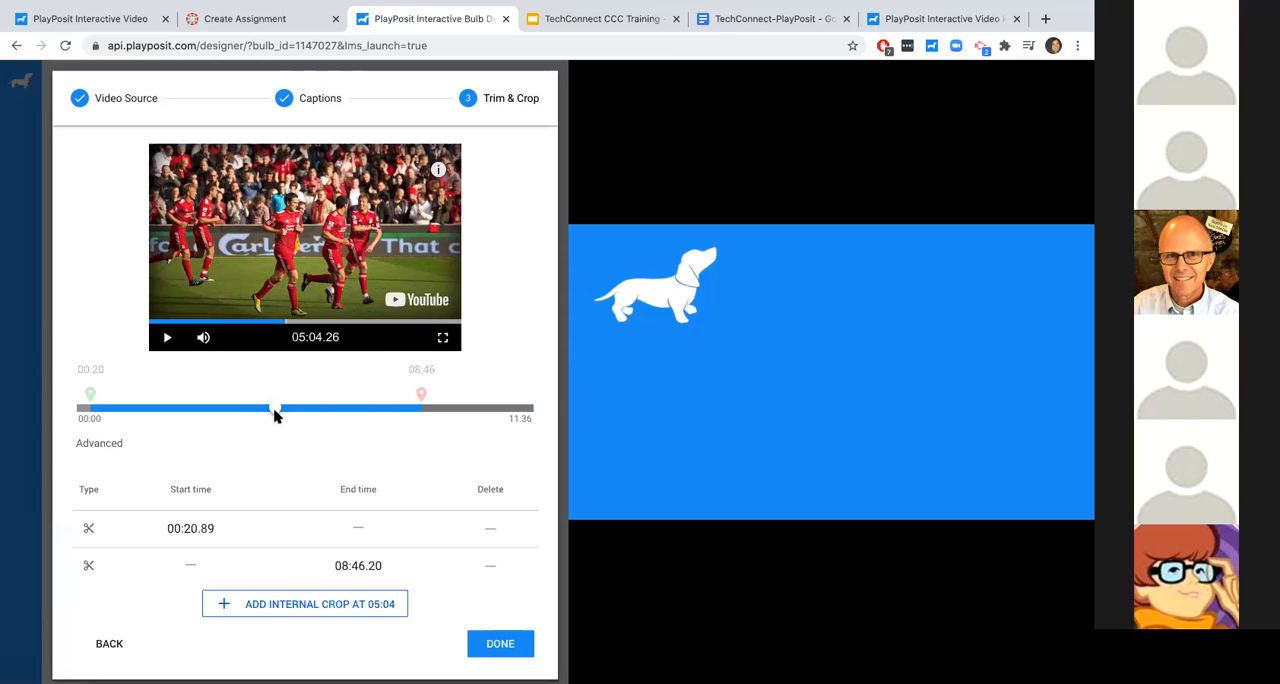
pyautogui.moveTo(277, 411)
pyautogui.mouseDown()
pyautogui.moveTo(228, 413)
pyautogui.moveTo(267, 412)
pyautogui.mouseUp()
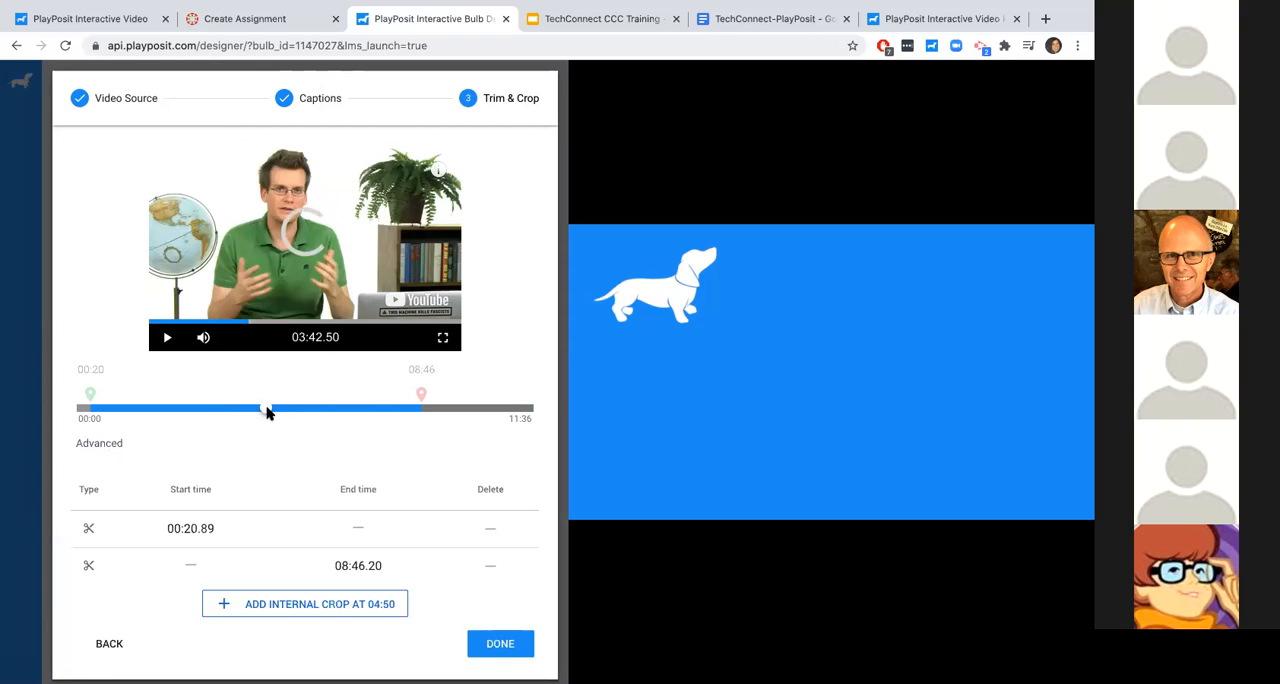
pyautogui.click(280, 607)
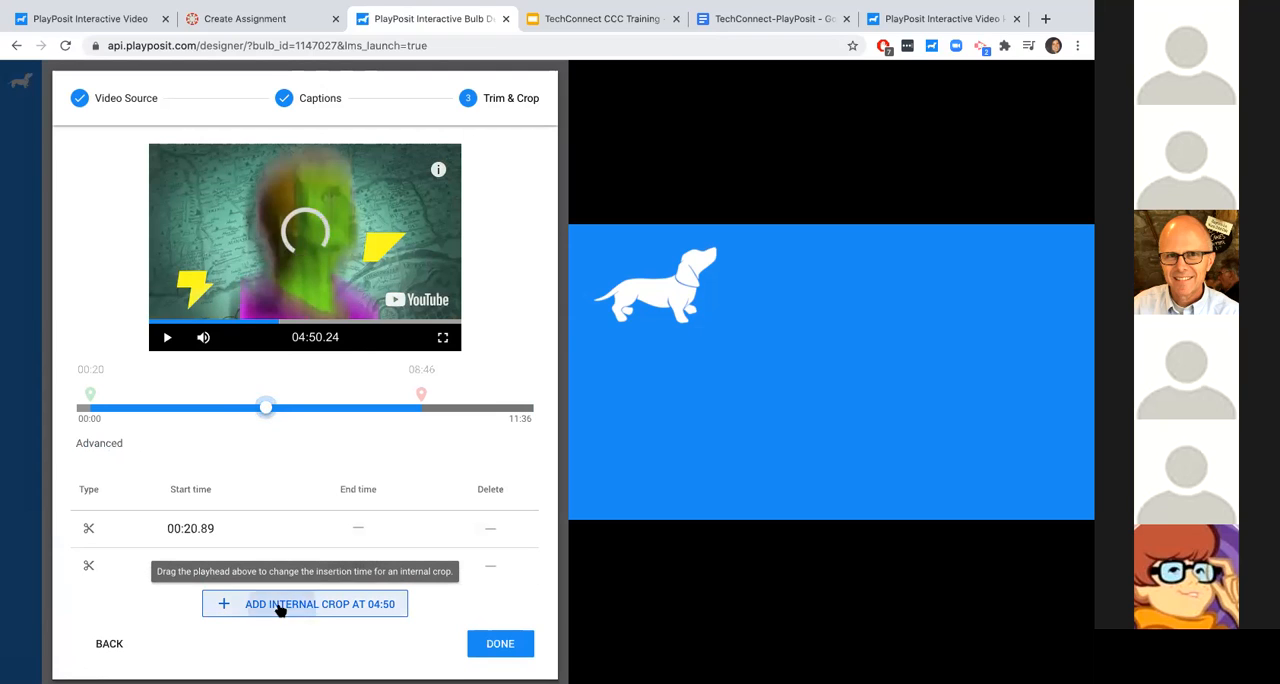
pyautogui.moveTo(263, 401); pyautogui.dragTo(315, 395)
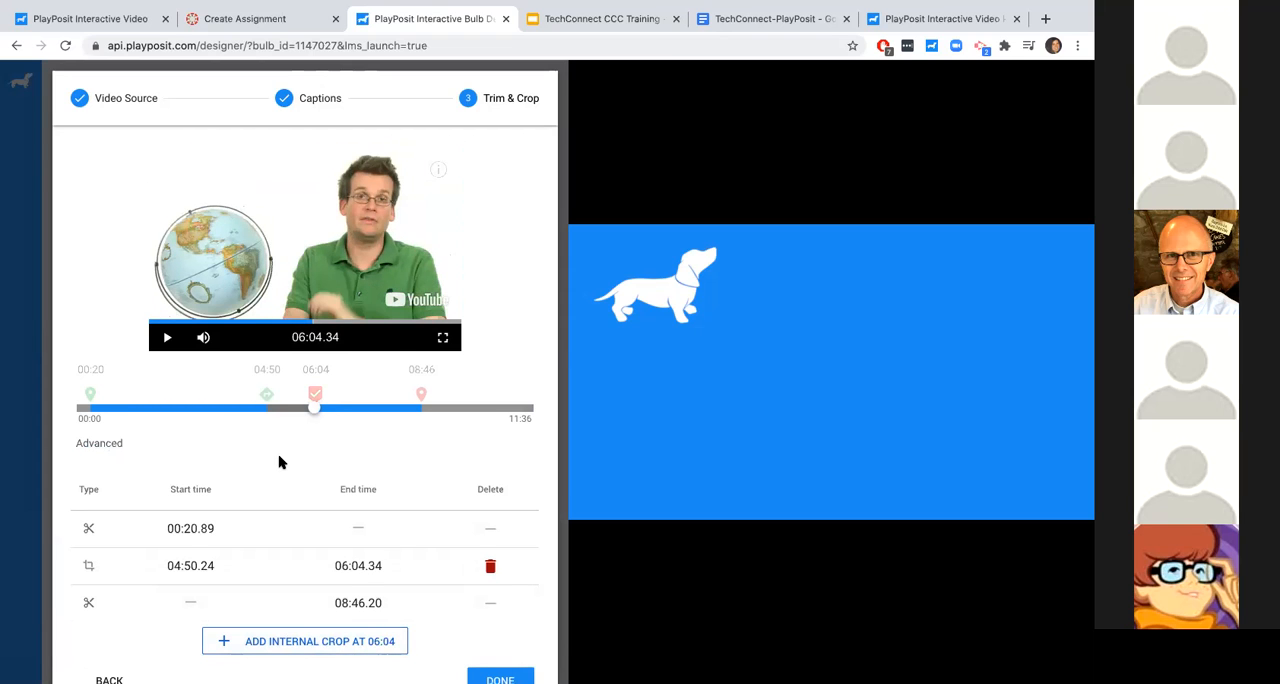
# - Review the advanced table of trim and crop times, and revisit the Video Source and Captions stages
pyautogui.scroll(-2, 280, 462)
pyautogui.scroll(2, 280, 462)
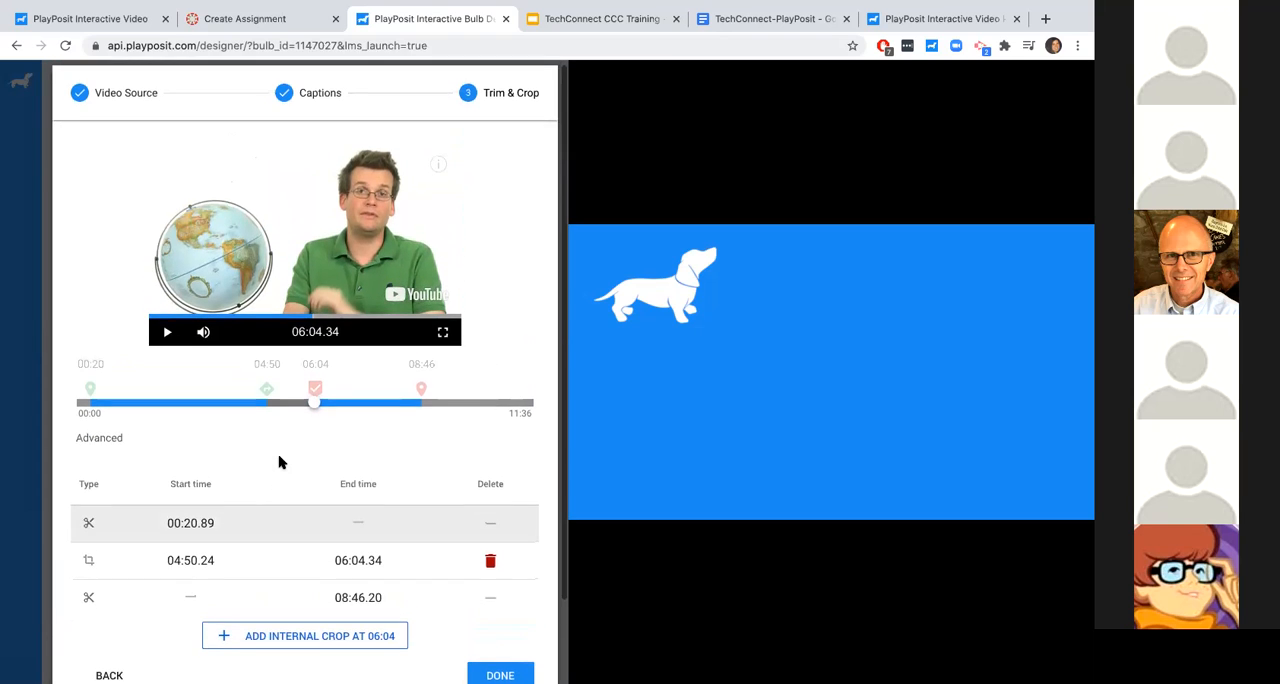
pyautogui.click(89, 436)
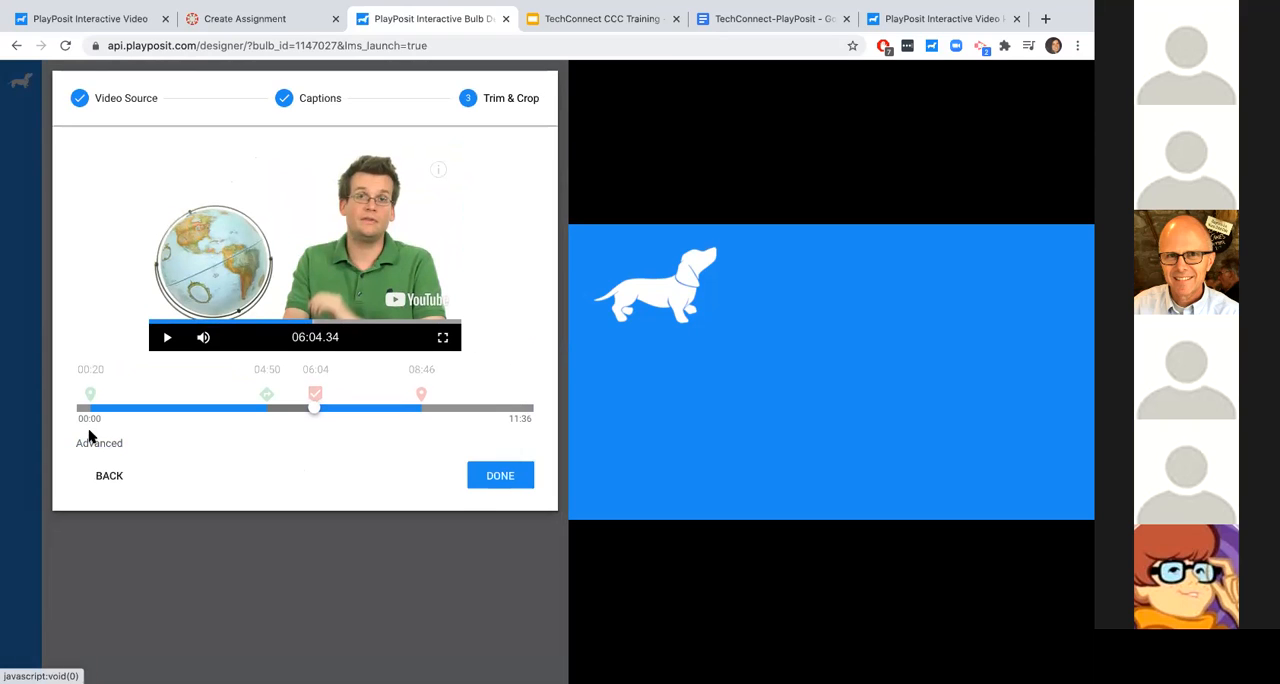
pyautogui.click(104, 446)
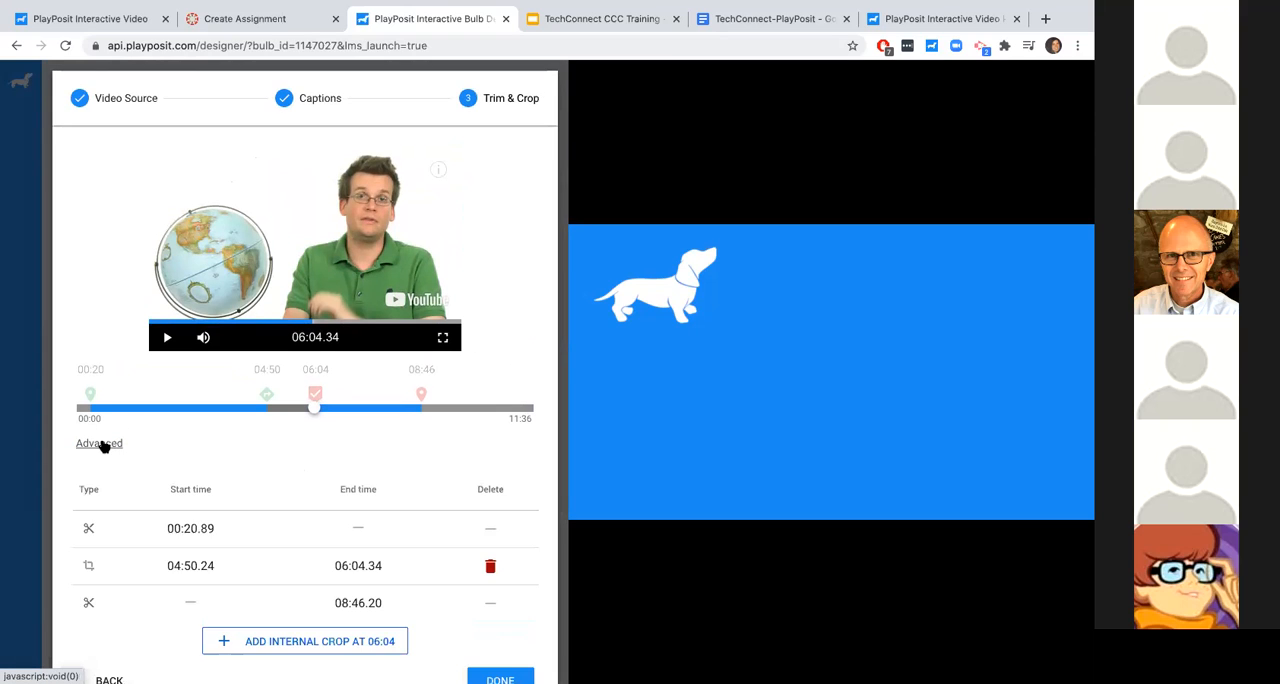
pyautogui.click(104, 445)
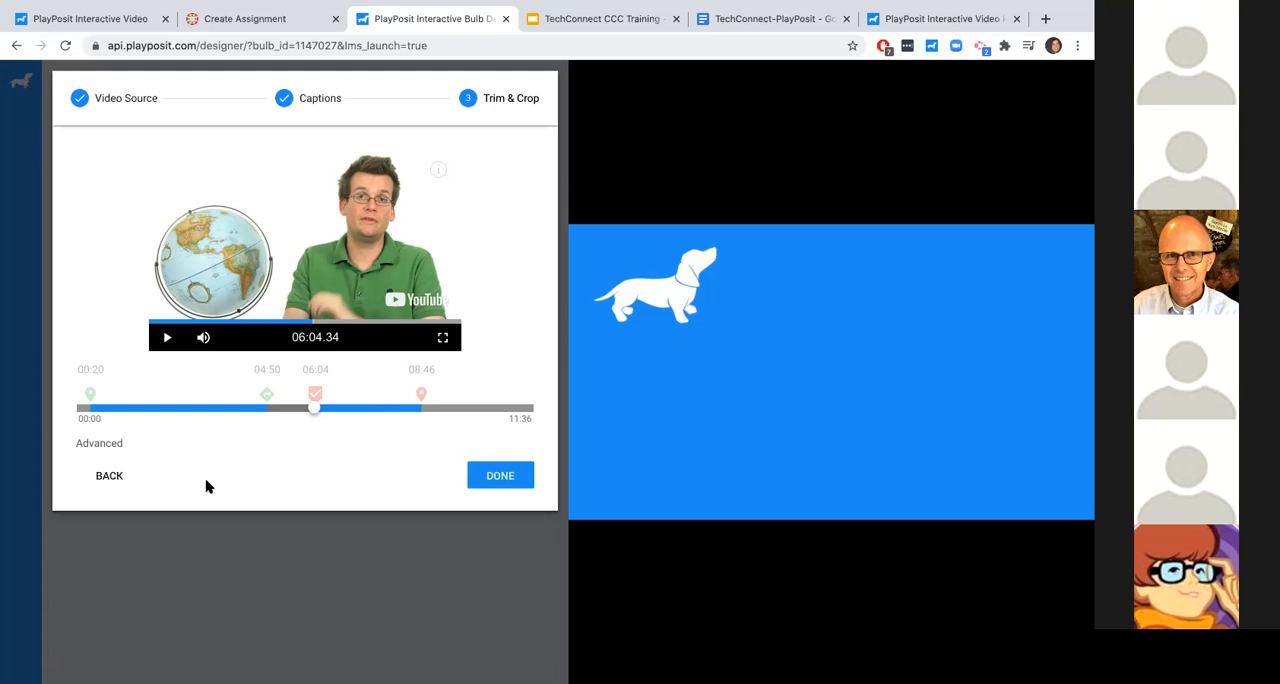
pyautogui.click(127, 114)
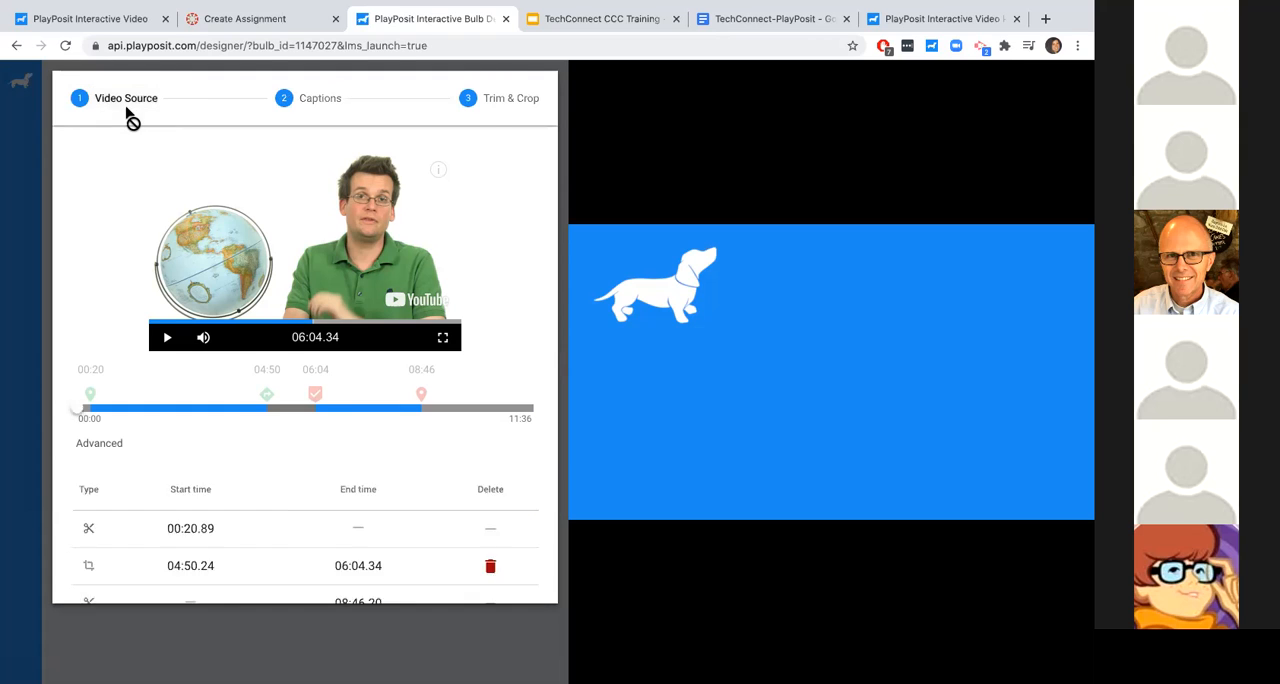
pyautogui.click(308, 103)
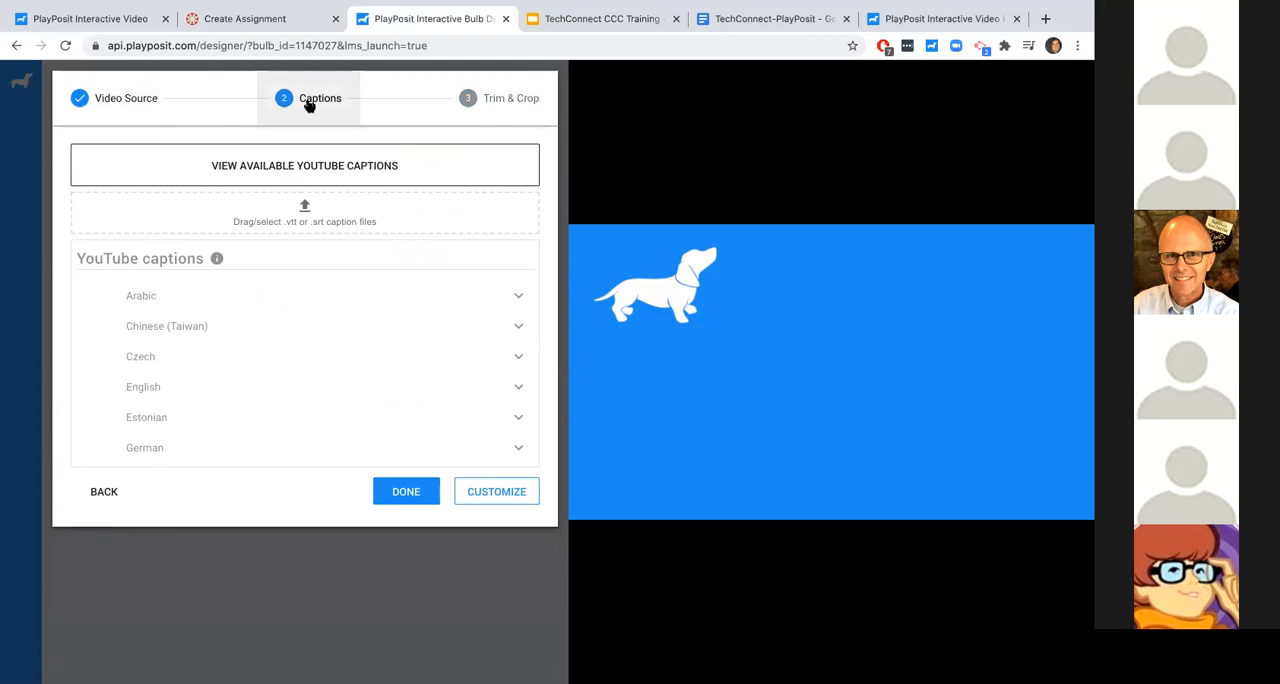
# - Move the video's trim end point out to about 09:39
pyautogui.click(481, 98)
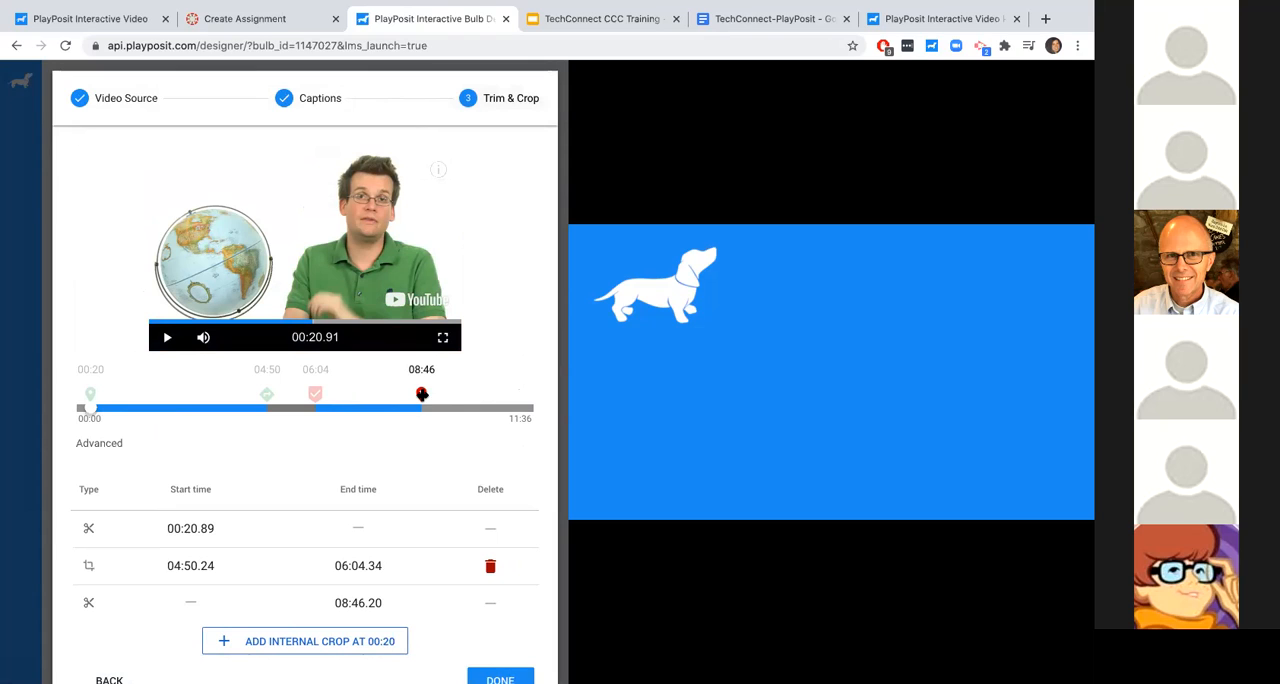
pyautogui.moveTo(423, 394)
pyautogui.mouseDown()
pyautogui.moveTo(413, 397)
pyautogui.moveTo(500, 395)
pyautogui.moveTo(454, 387)
pyautogui.mouseUp()
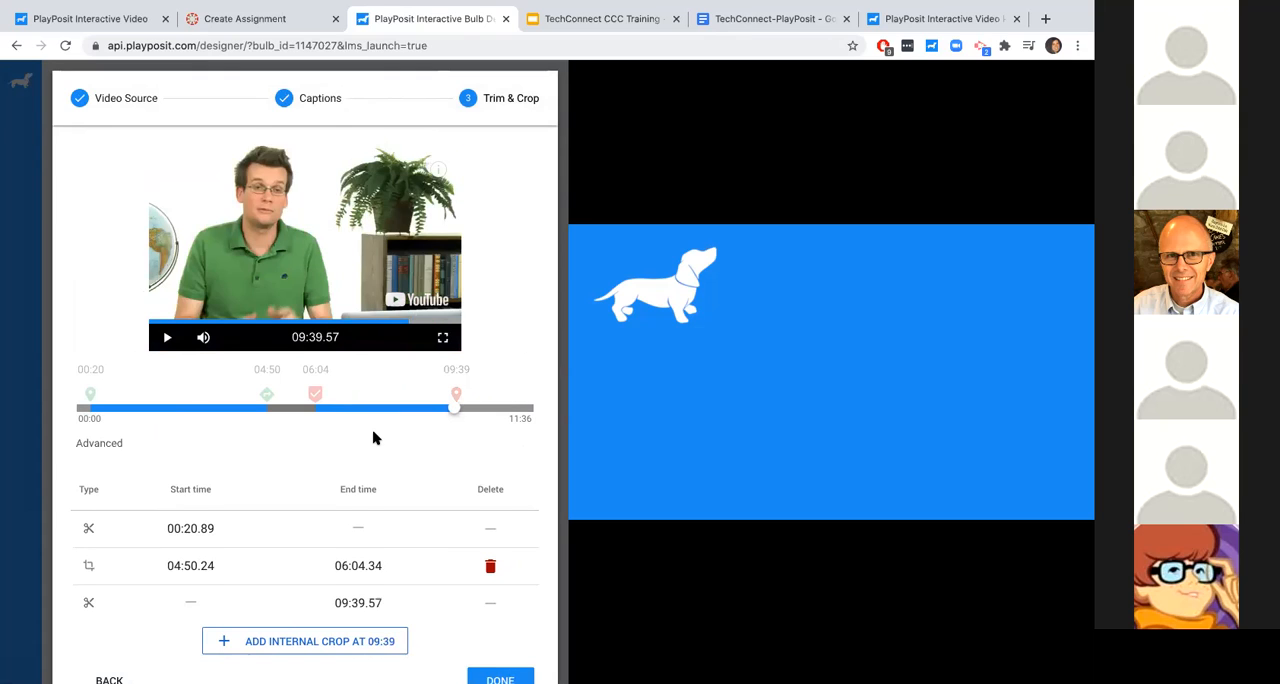
pyautogui.scroll(-1, 373, 437)
pyautogui.scroll(1, 373, 437)
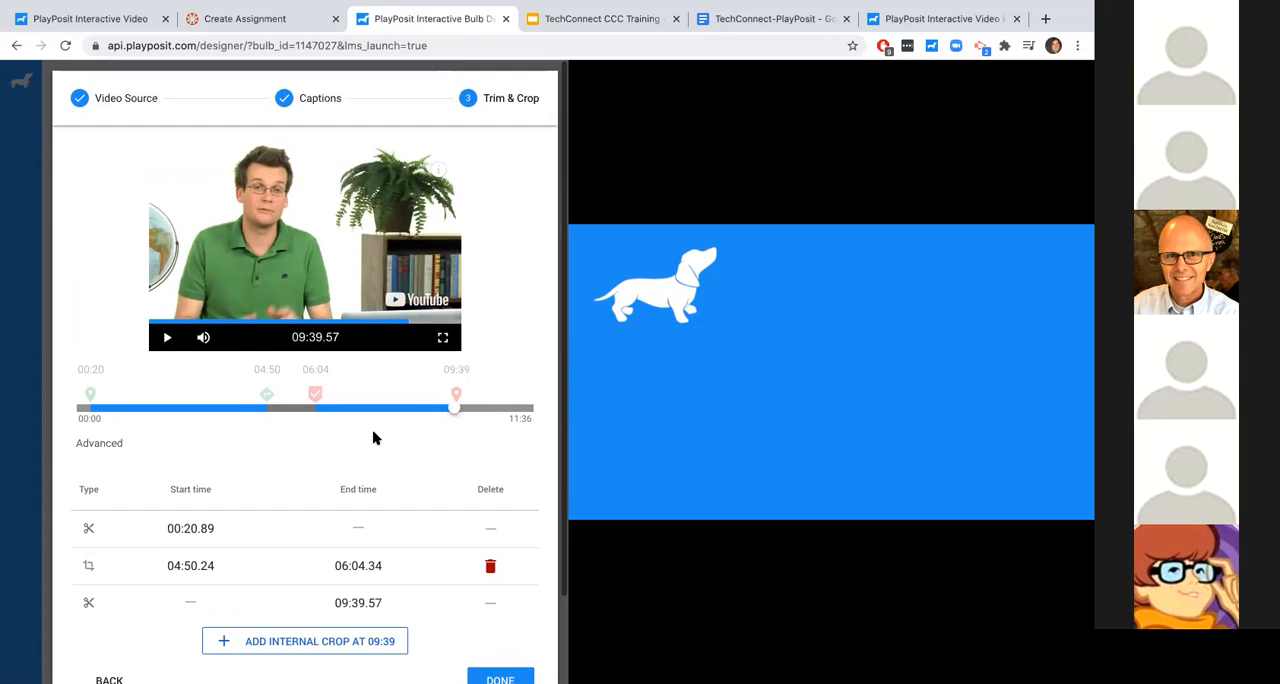
# - Revisit the Captions stage, collapse the advanced trim and crop table, and finish the video segment setup
pyautogui.click(139, 124)
pyautogui.click(290, 105)
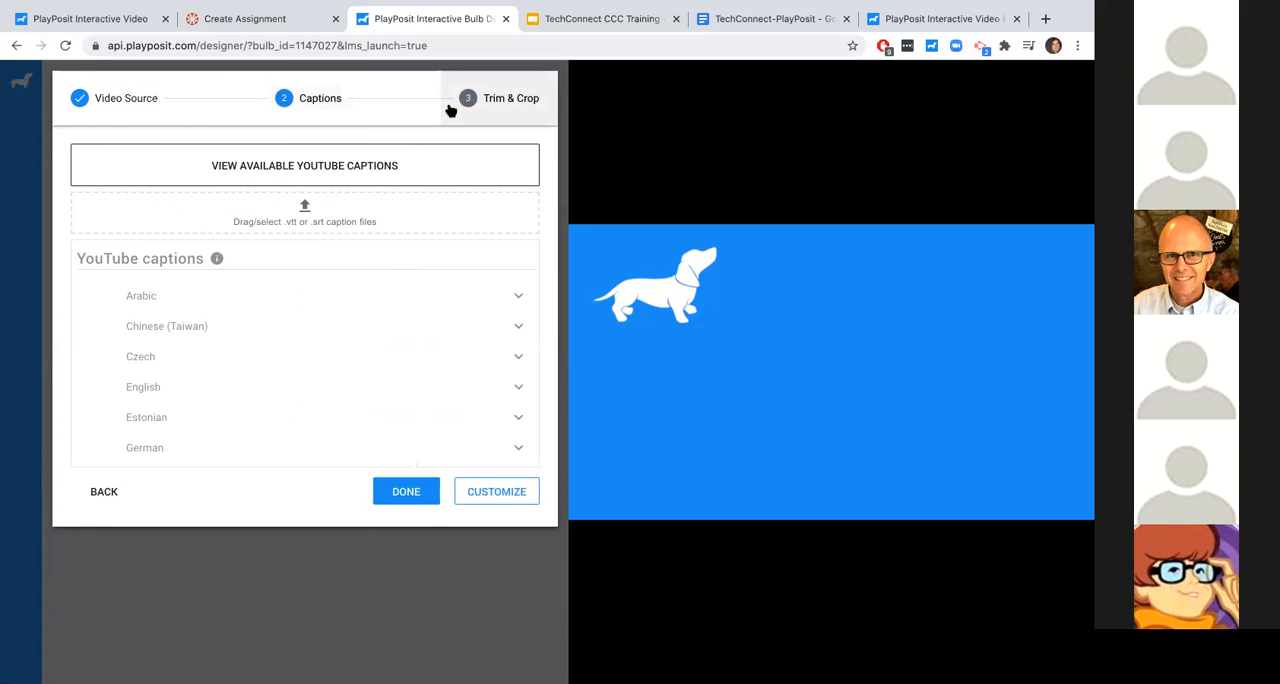
pyautogui.click(446, 108)
pyautogui.scroll(-2, 440, 500)
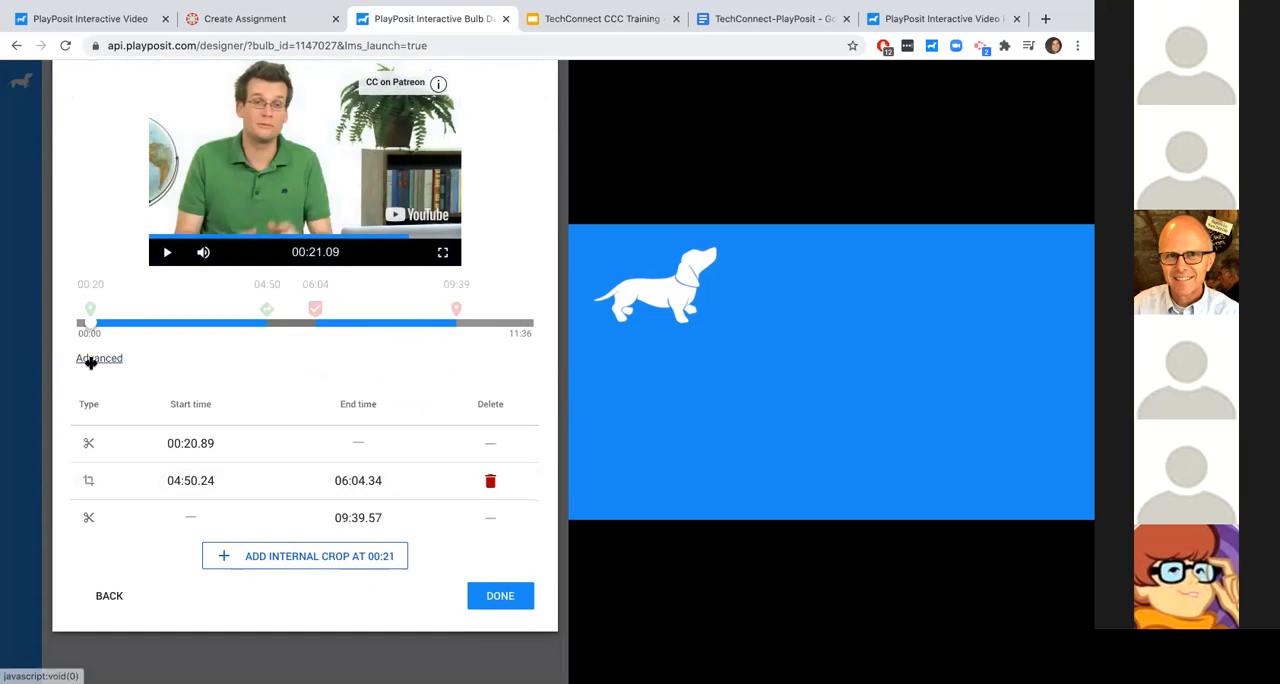
pyautogui.click(90, 360)
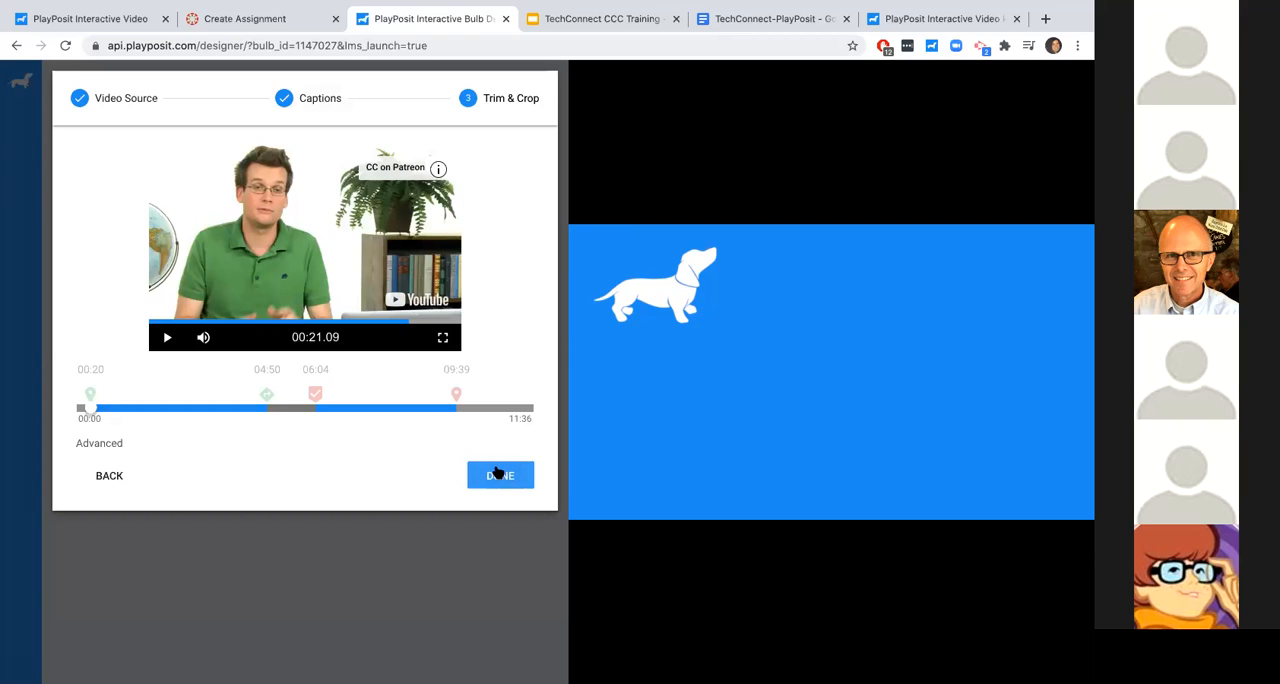
pyautogui.click(499, 474)
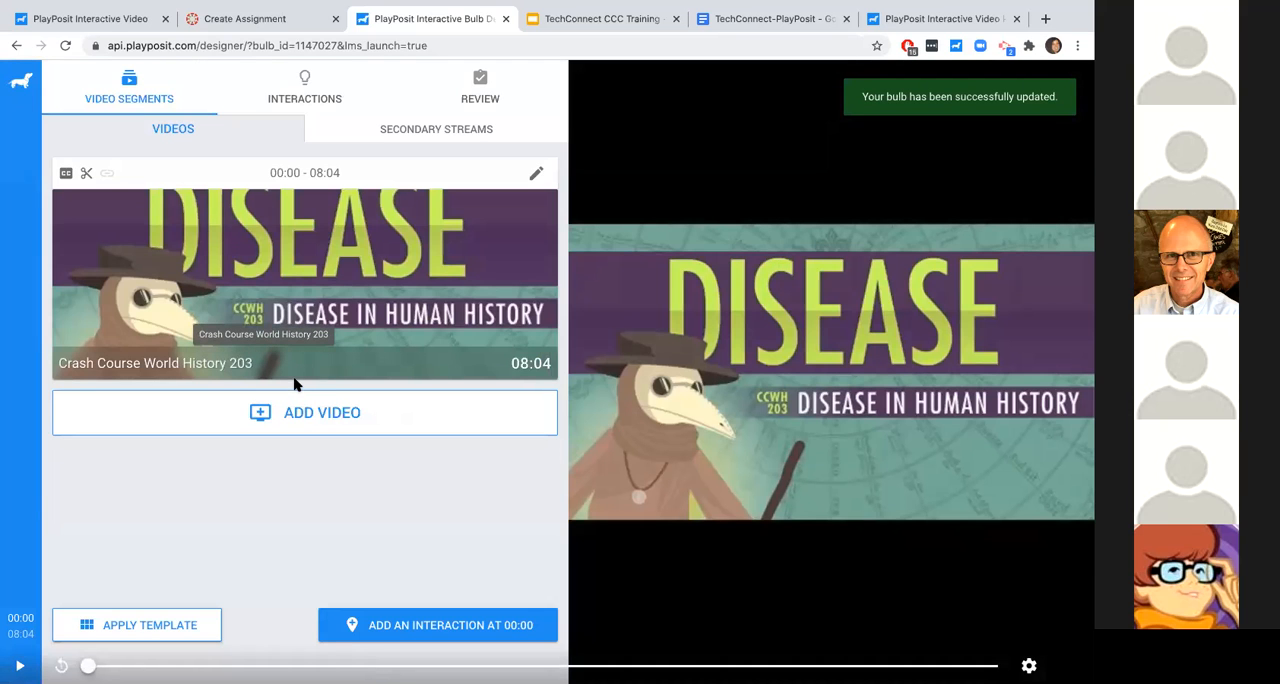
# - Look over the available sources for adding another video and the bulb settings in the Review stage
pyautogui.click(310, 428)
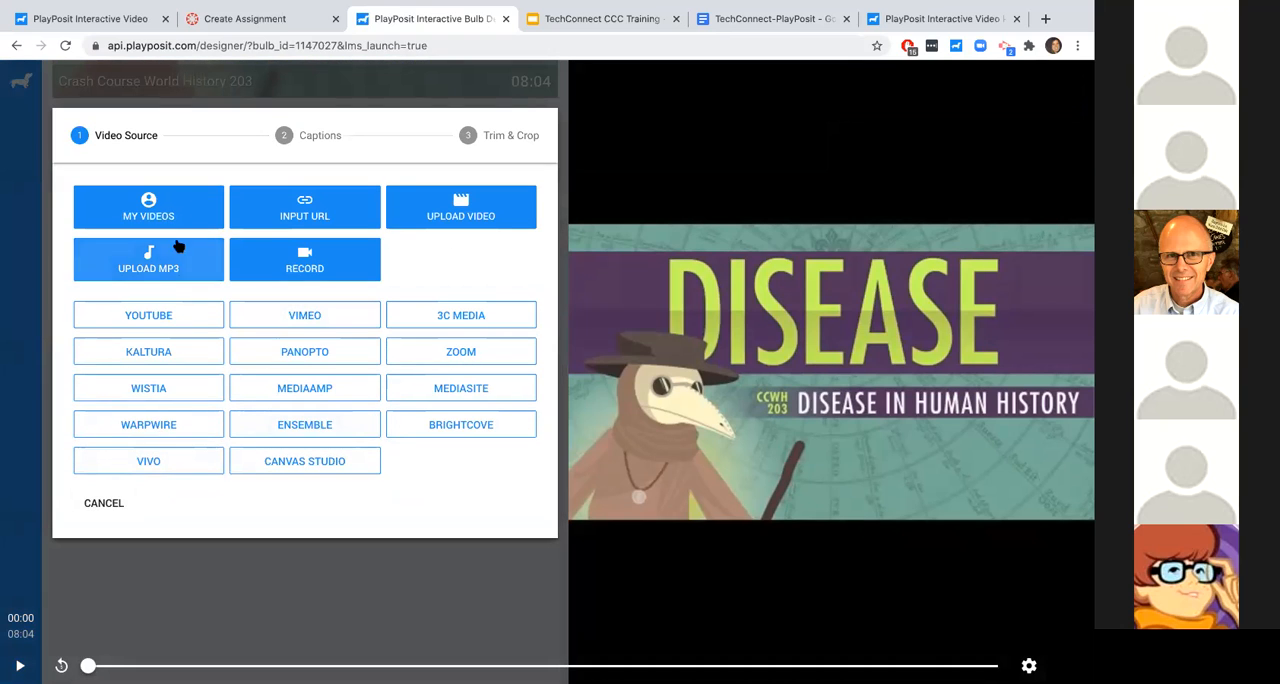
pyautogui.click(104, 504)
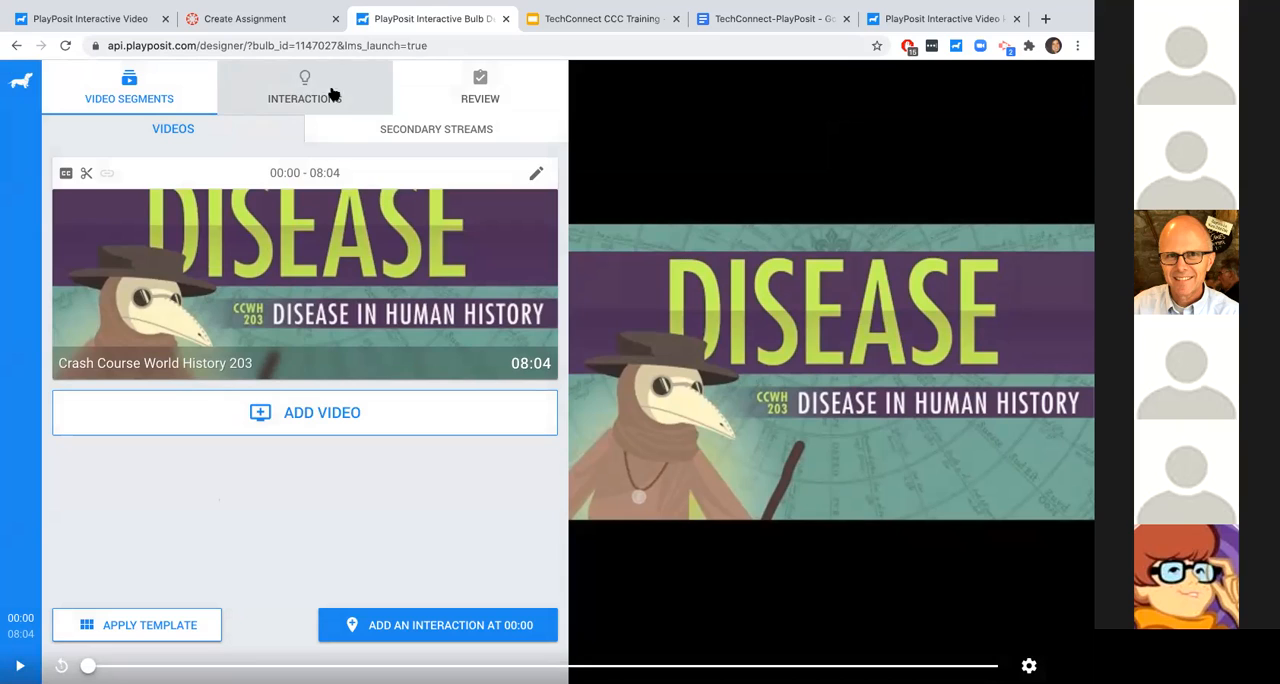
pyautogui.click(463, 103)
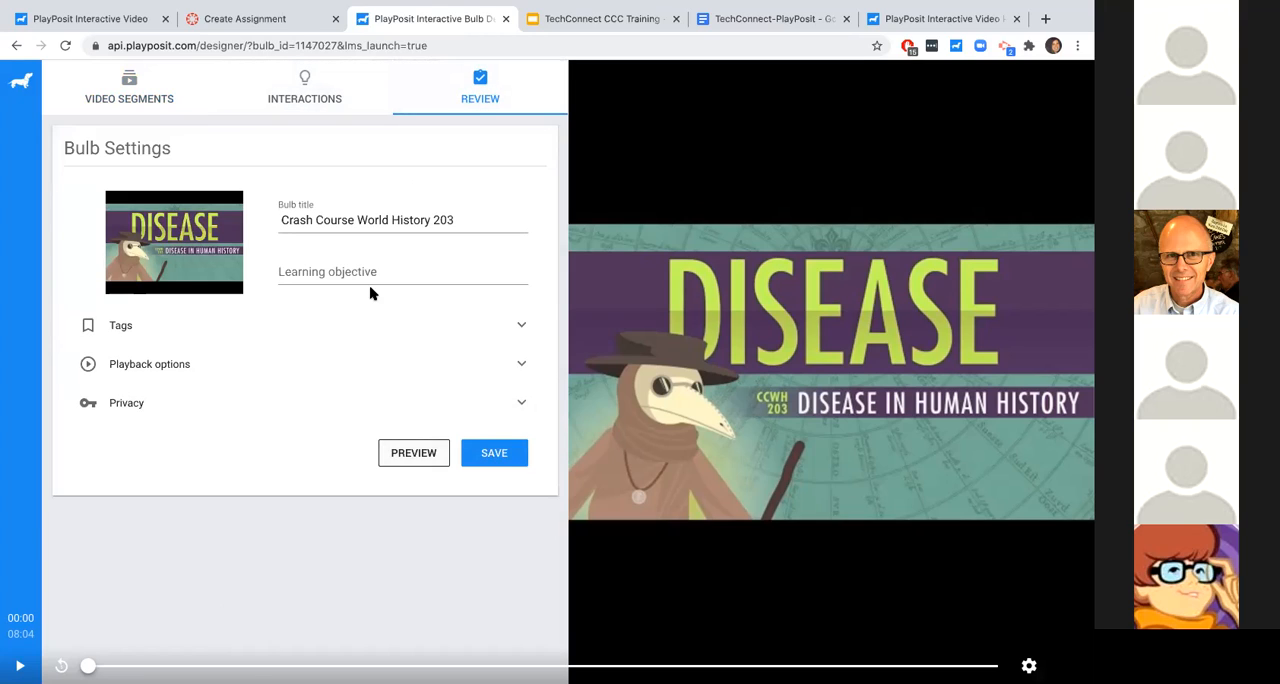
pyautogui.click(146, 104)
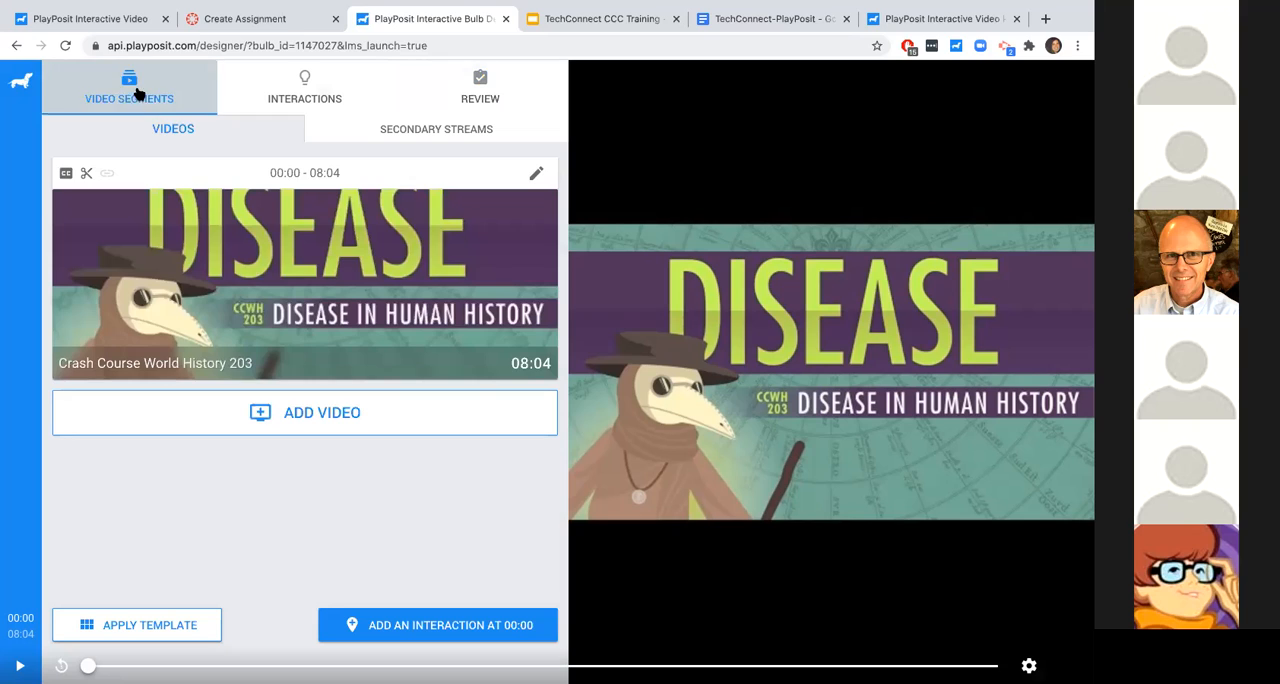
# - Browse the interaction template gallery, from the General templates down to the Demo section
pyautogui.click(300, 90)
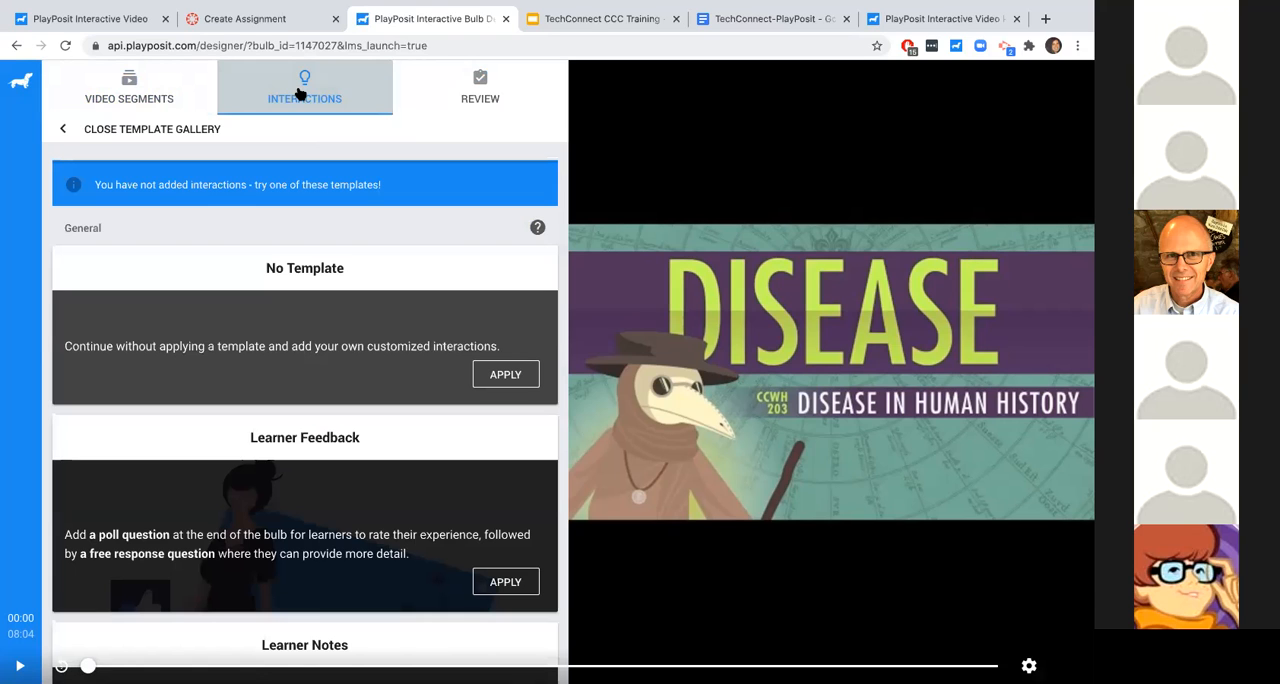
pyautogui.scroll(-3, 298, 385)
pyautogui.scroll(-5, 295, 383)
pyautogui.scroll(-7, 295, 383)
pyautogui.scroll(-7, 320, 375)
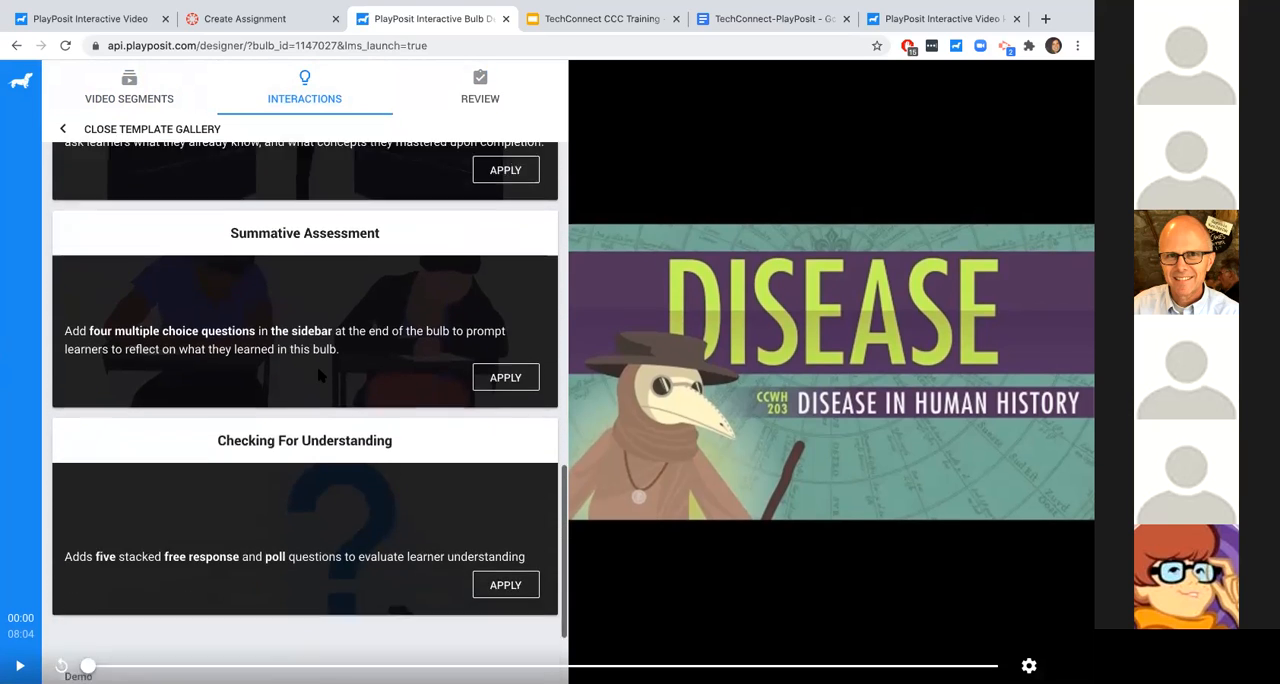
pyautogui.scroll(-3, 320, 375)
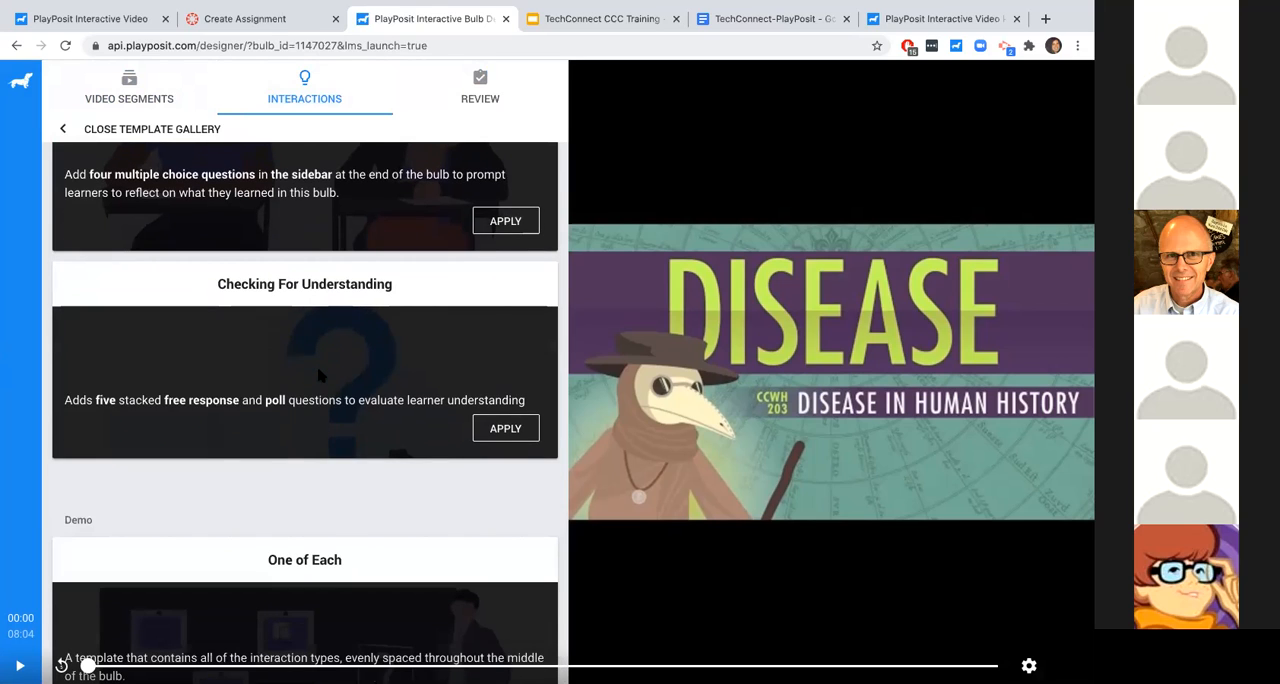
pyautogui.scroll(-1, 320, 375)
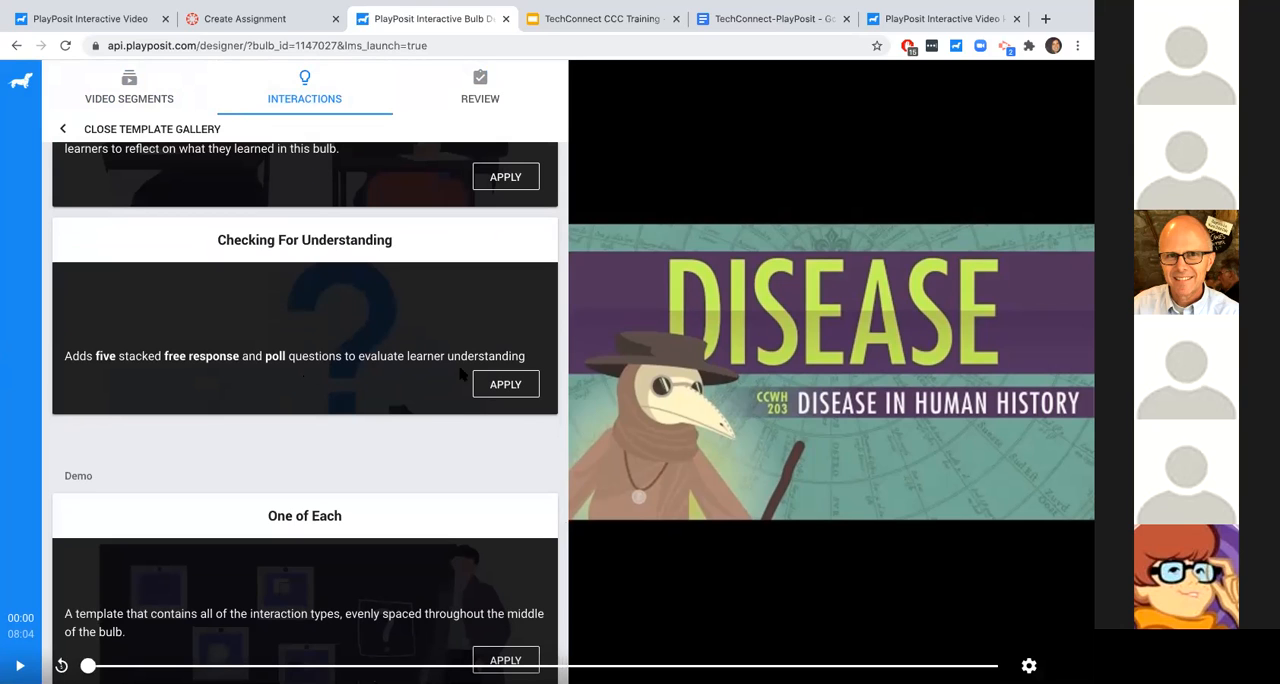
# - Compare the assessment templates and apply the "Checking For Understanding" interaction template to the bulb
pyautogui.click(506, 388)
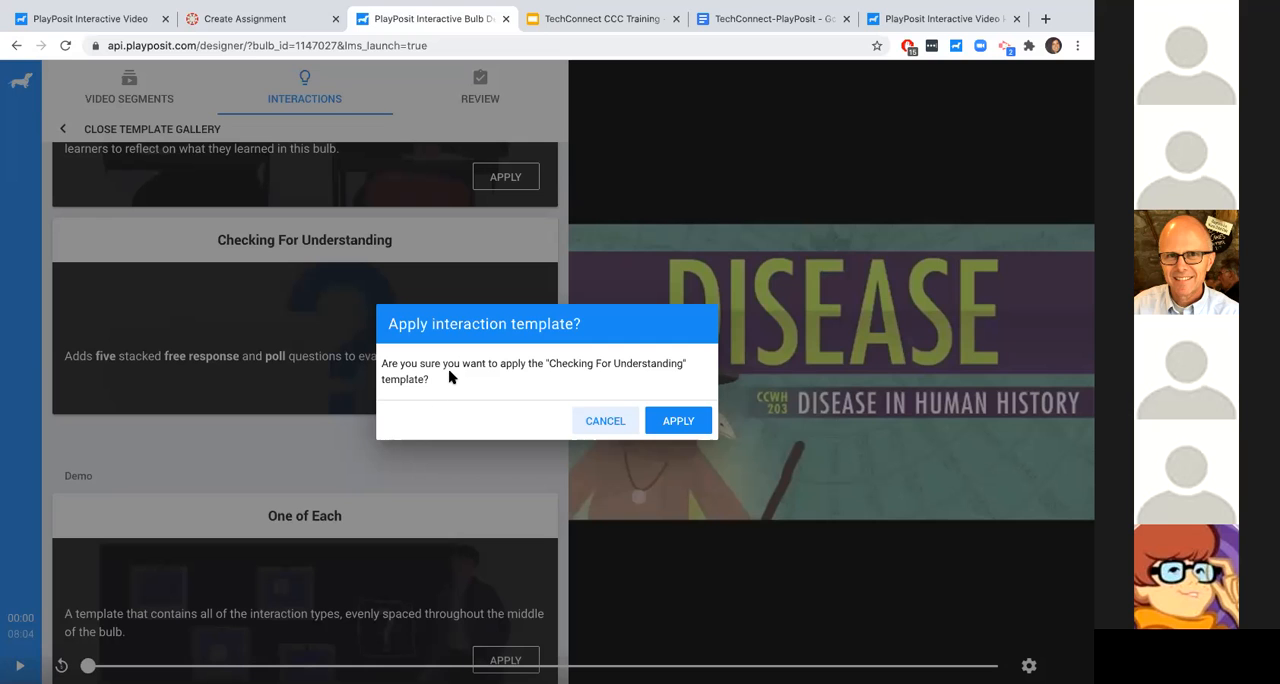
pyautogui.click(588, 426)
pyautogui.scroll(9, 388, 419)
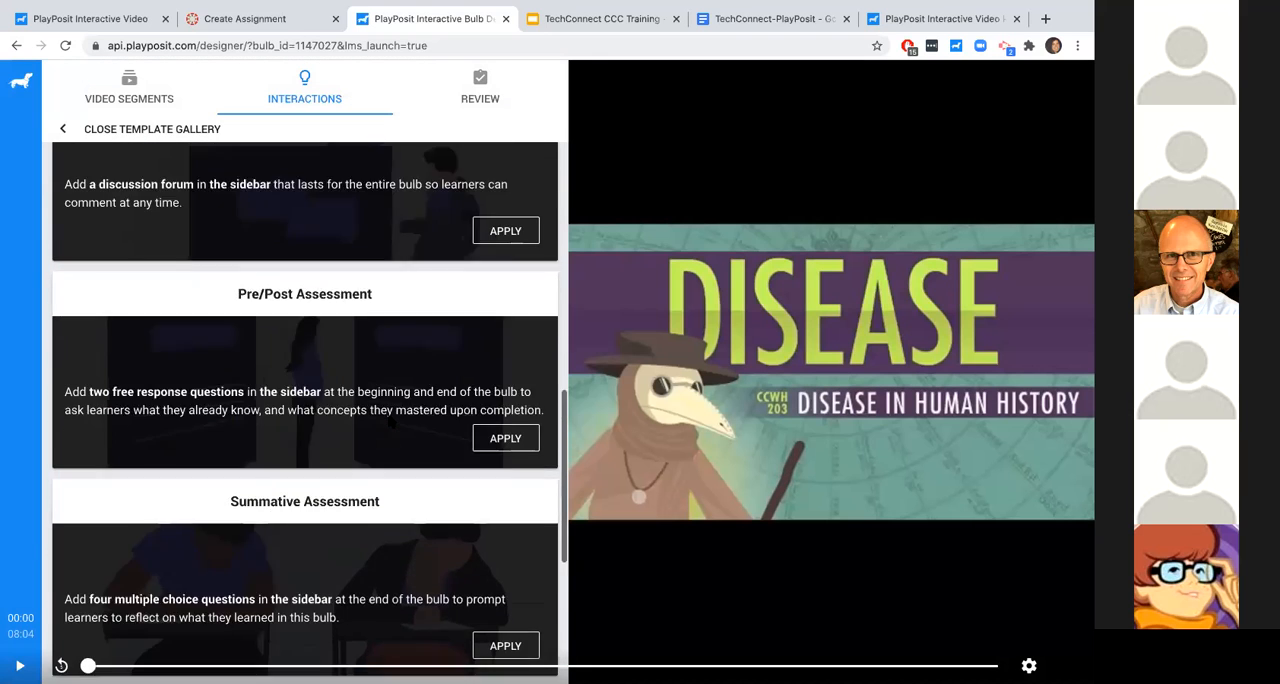
pyautogui.scroll(-3, 375, 258)
pyautogui.scroll(-3, 323, 216)
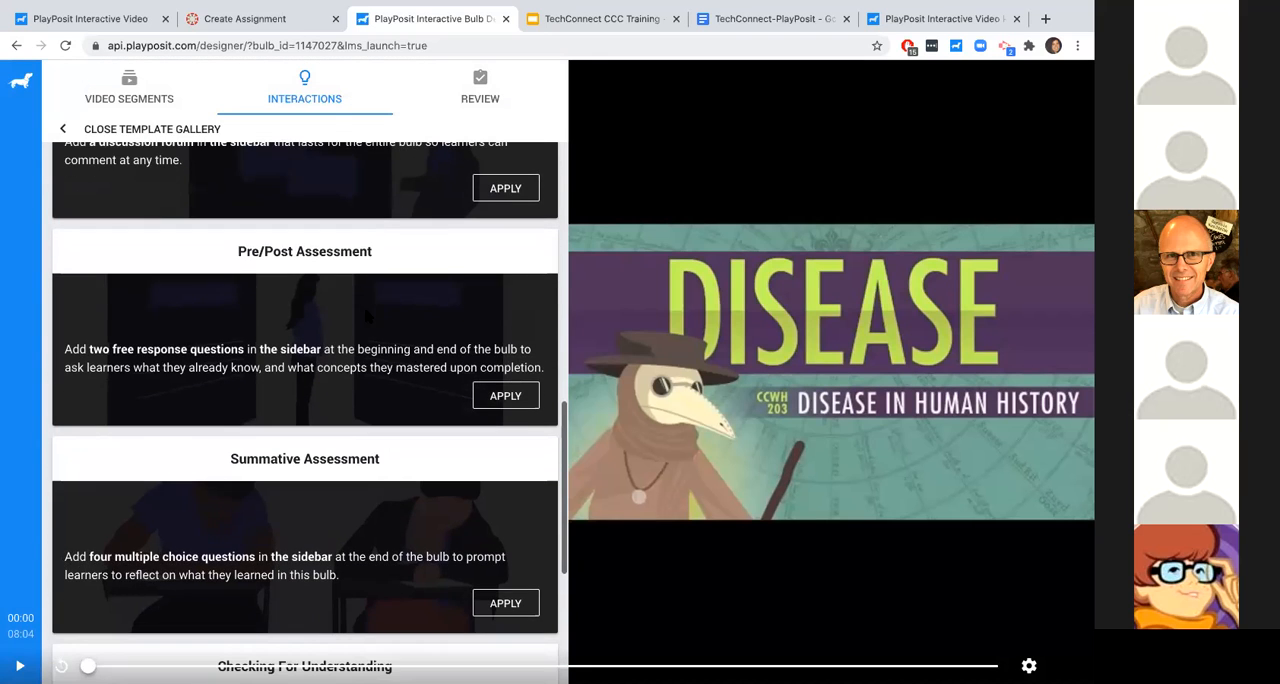
pyautogui.scroll(-2, 350, 363)
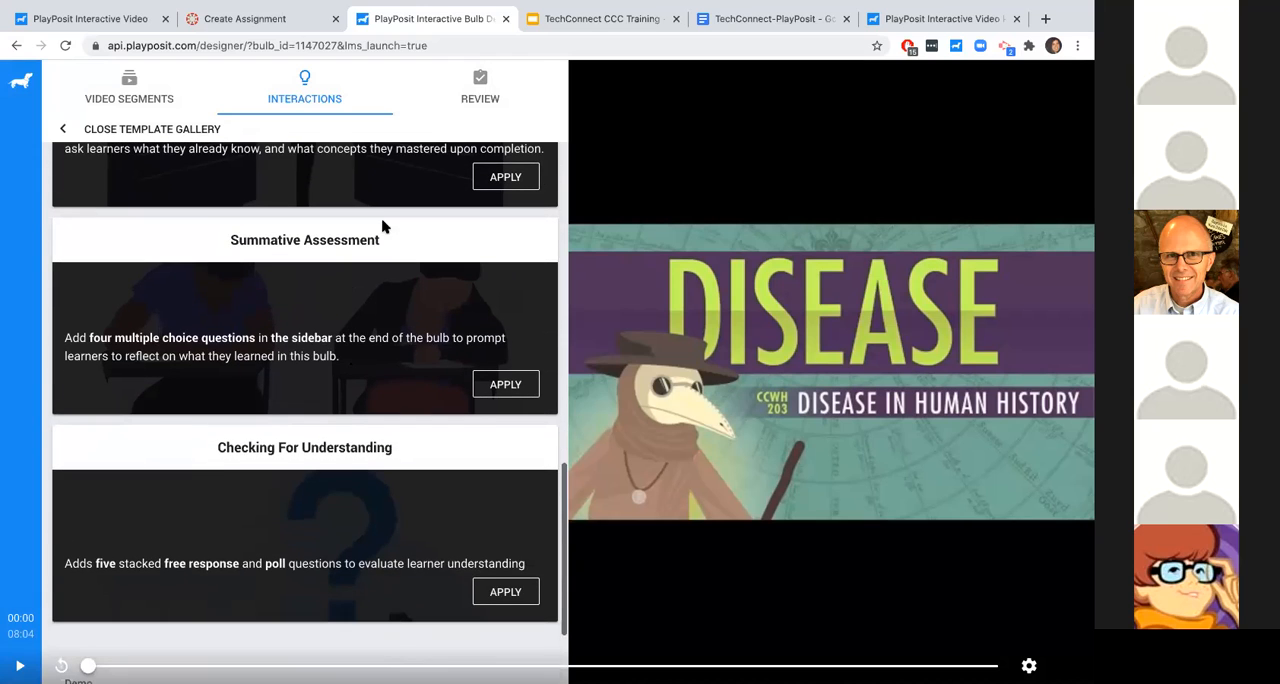
pyautogui.scroll(-2, 392, 380)
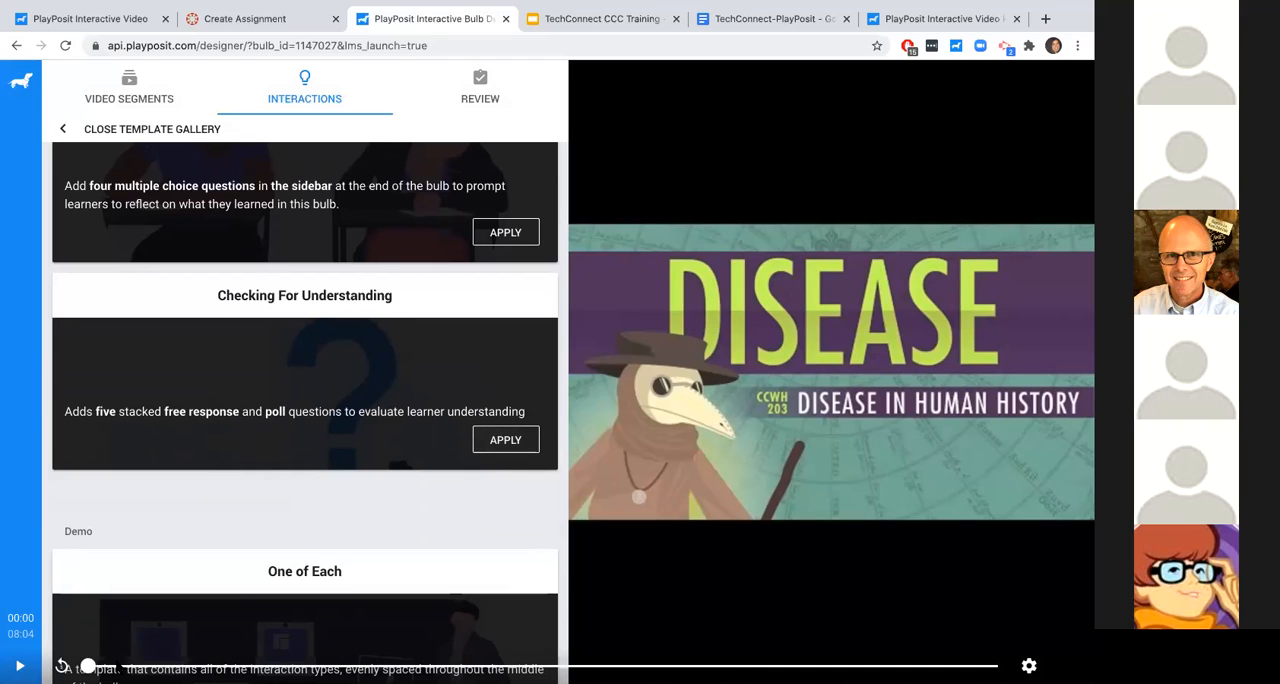
pyautogui.click(506, 440)
pyautogui.click(688, 424)
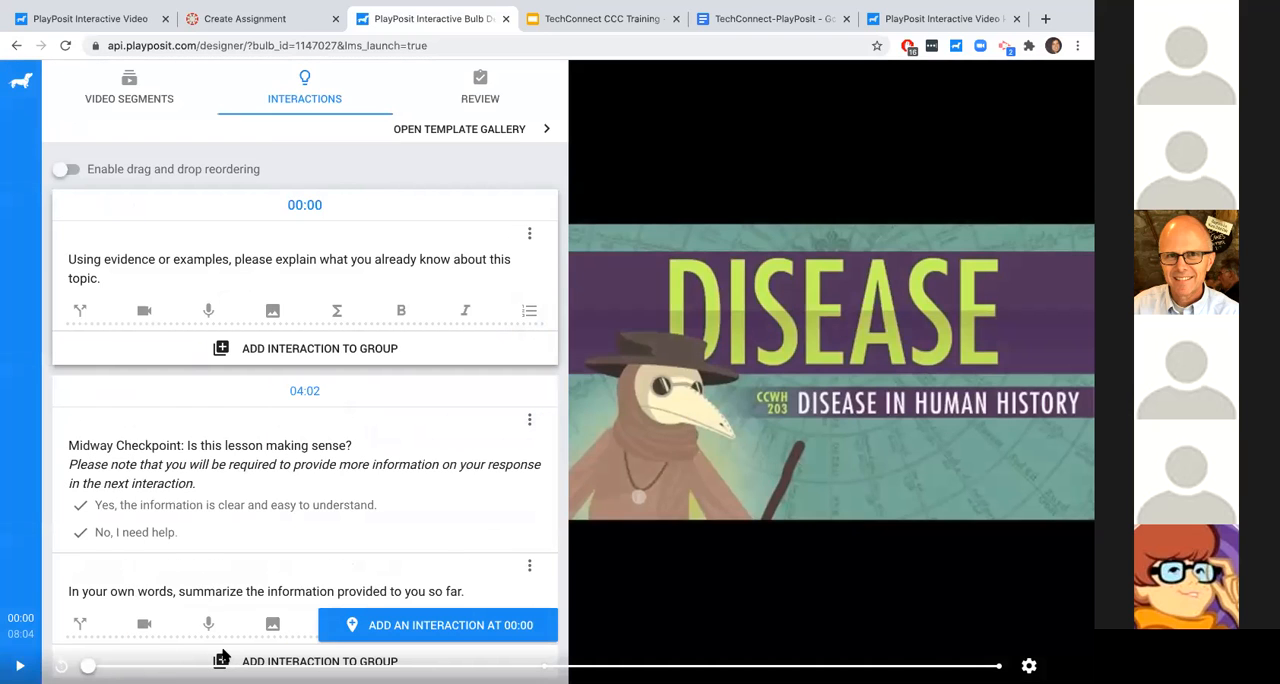
# - Step through the template's interactions on the video timeline at 04:02 and 08:03, and return to 00:00
pyautogui.moveTo(88, 666); pyautogui.dragTo(100, 666)
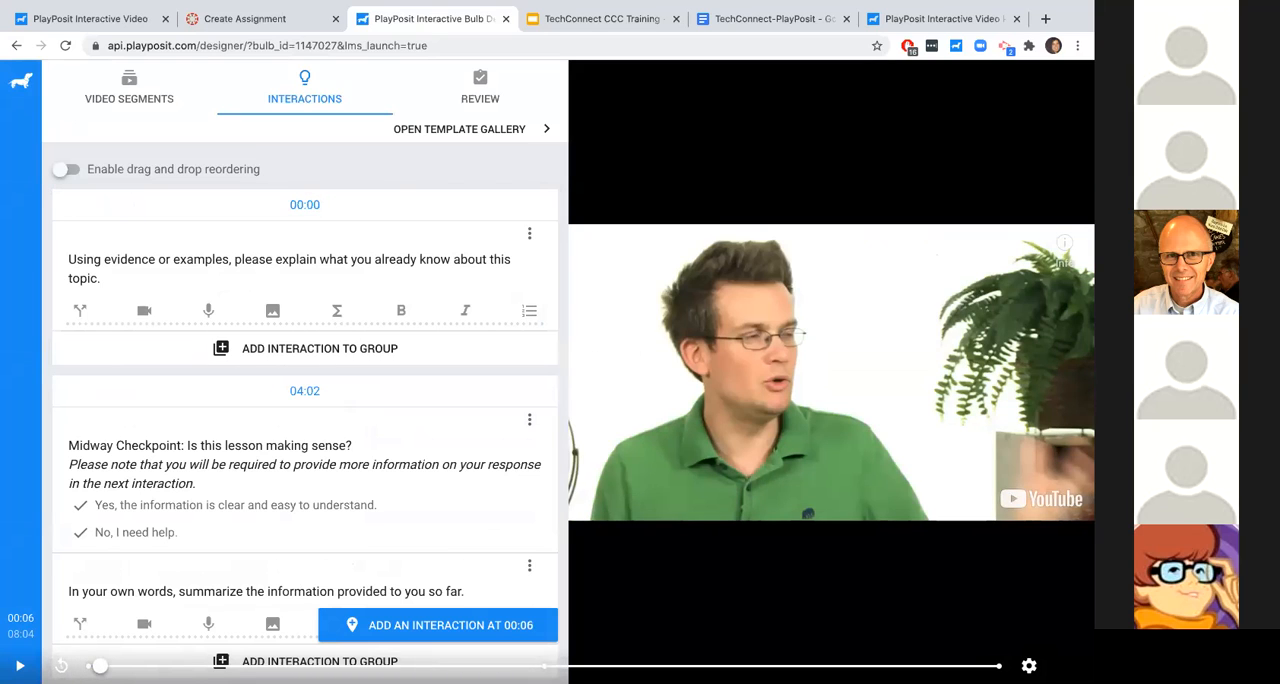
pyautogui.click(545, 666)
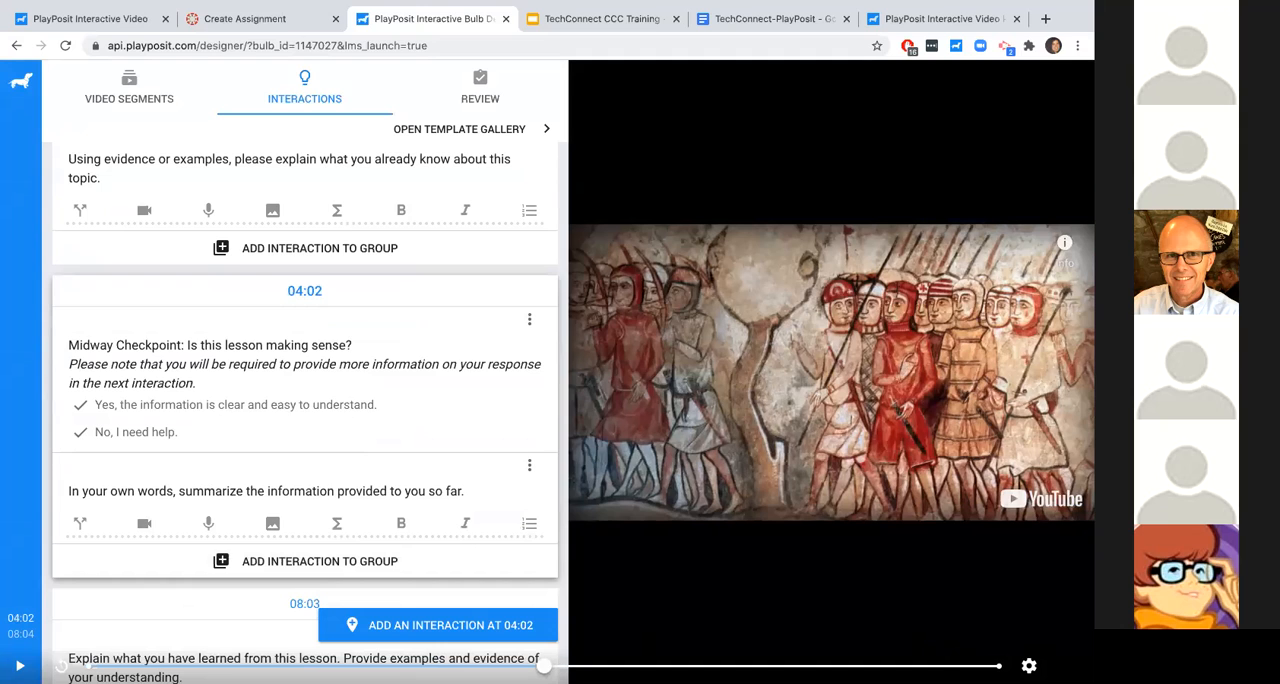
pyautogui.click(998, 666)
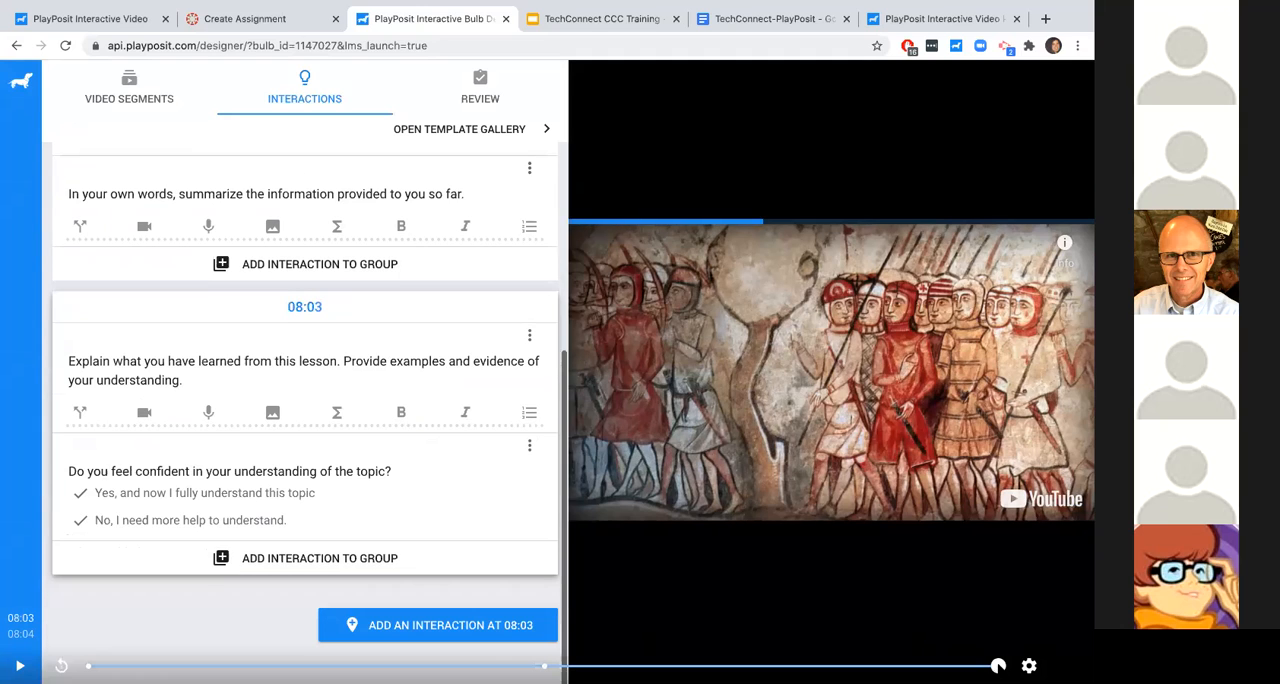
pyautogui.click(545, 666)
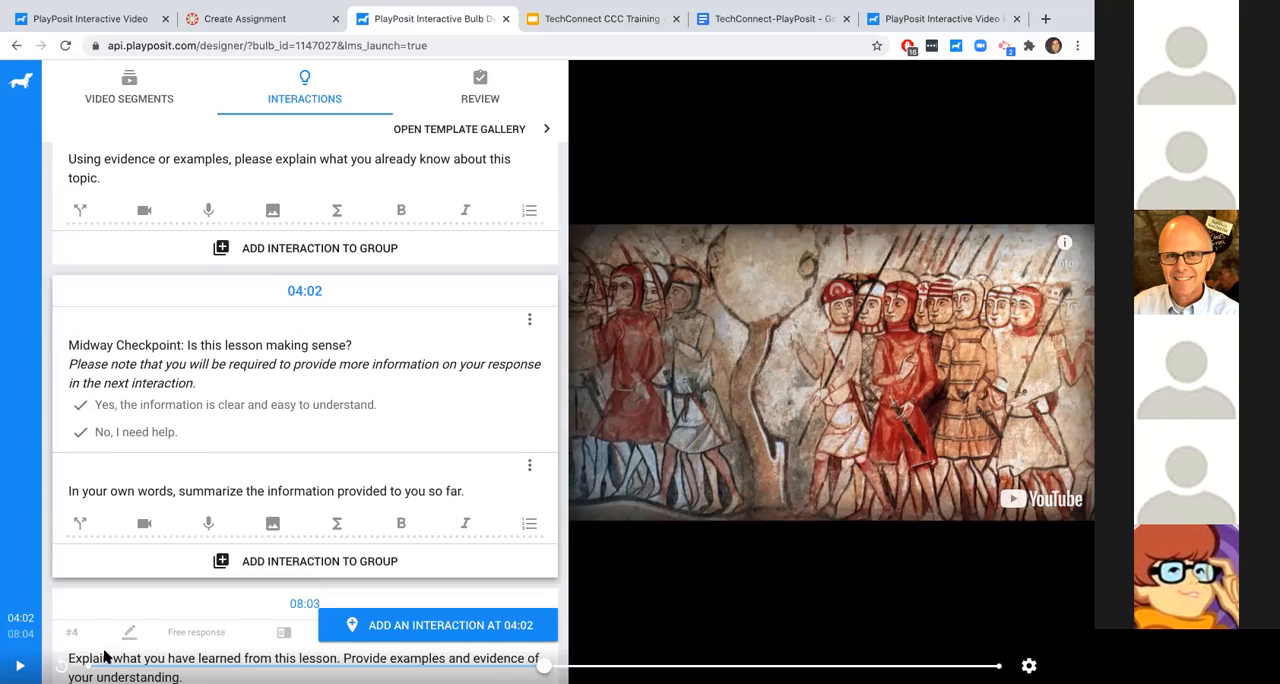
pyautogui.click(88, 666)
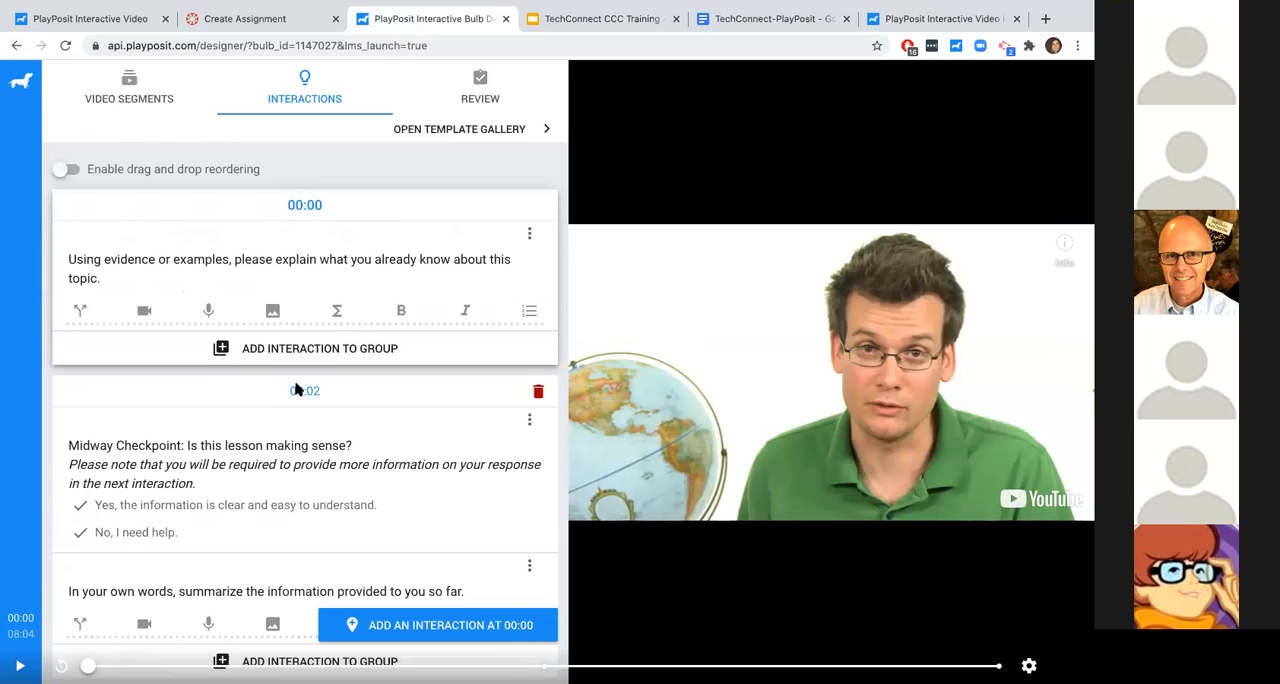
# - Shorten the free response question at 00:00 to read "Using evidence or examples---"
pyautogui.scroll(-1, 315, 300)
pyautogui.scroll(1, 310, 300)
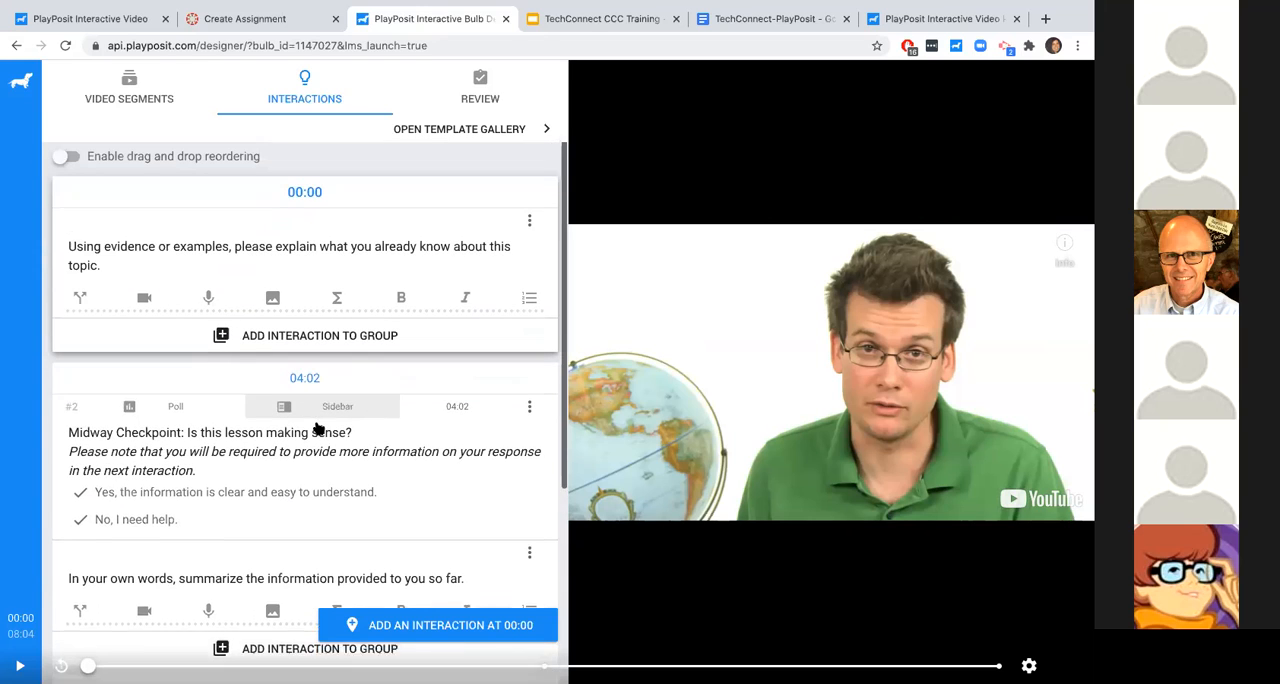
pyautogui.click(325, 265)
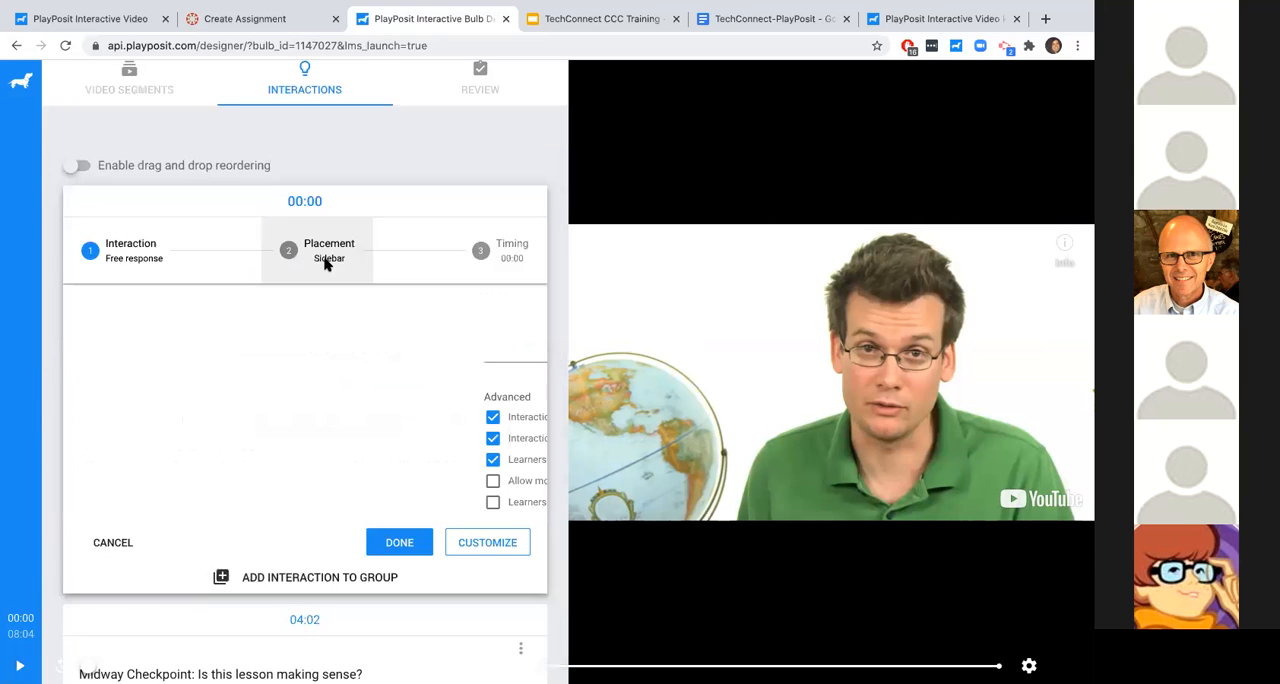
pyautogui.moveTo(212, 314); pyautogui.dragTo(237, 299)
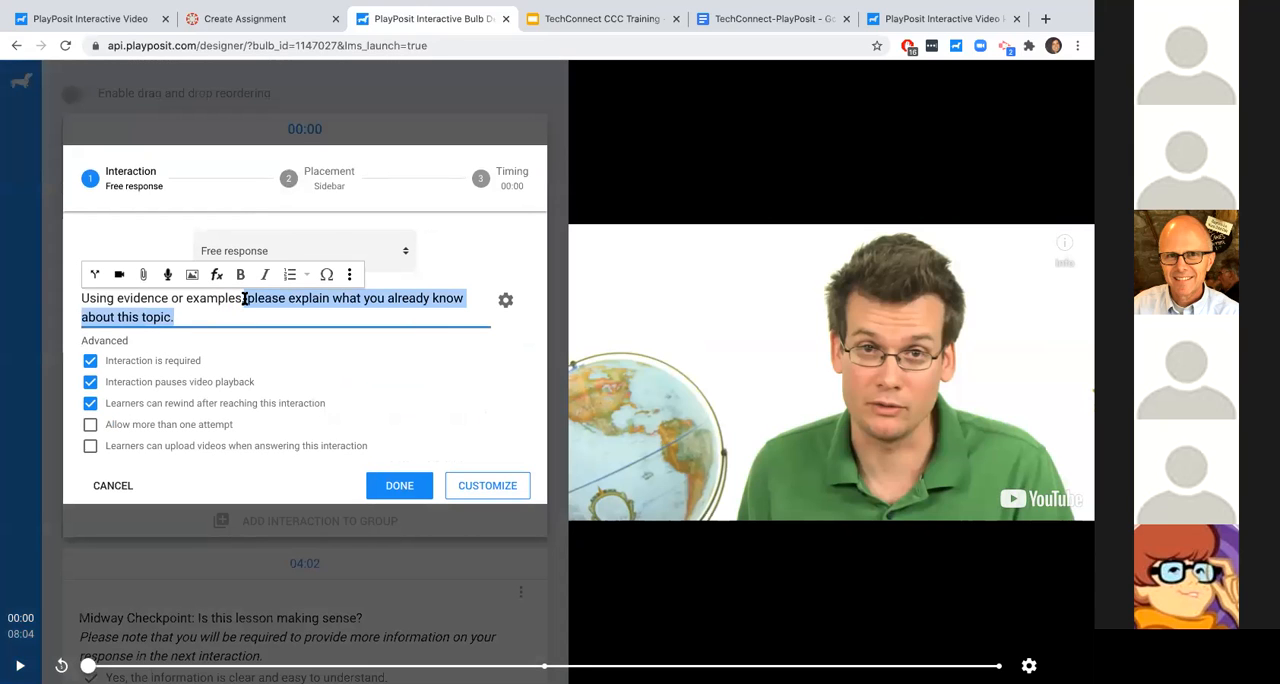
pyautogui.press('BackSpace')
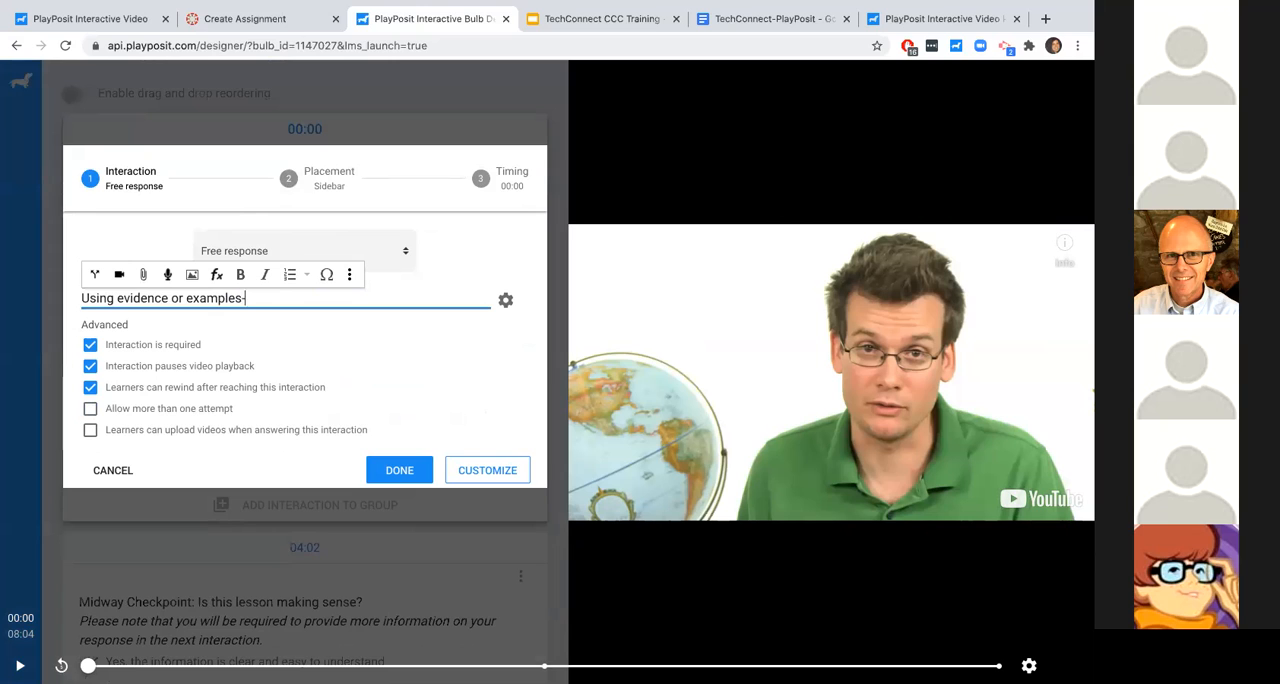
pyautogui.click(381, 467)
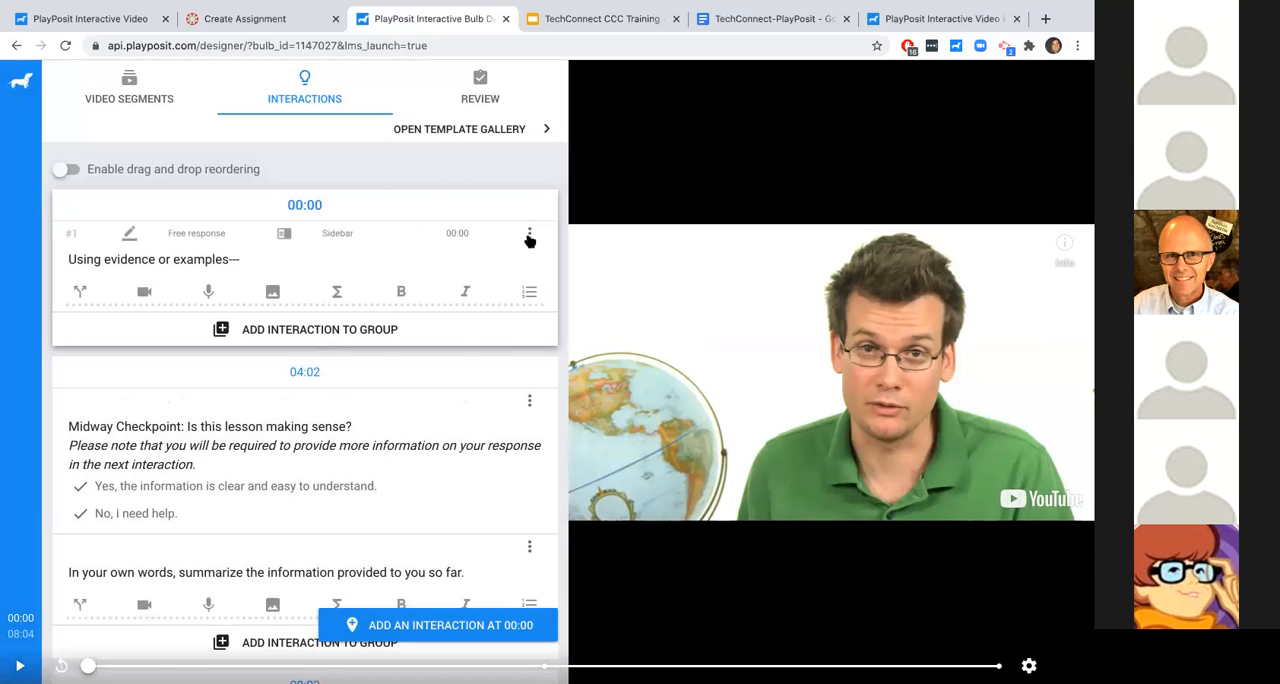
# - Examine the available actions for the first free response question and the Midway Checkpoint poll
pyautogui.click(529, 233)
pyautogui.click(530, 402)
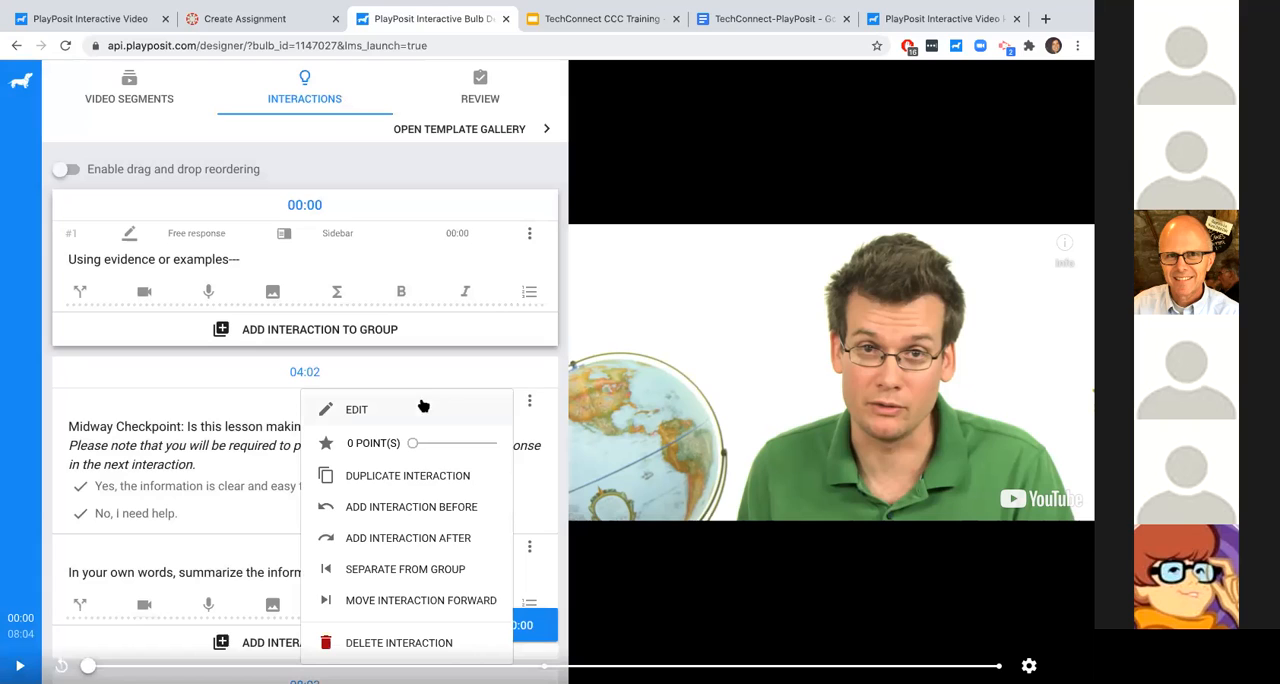
pyautogui.click(417, 165)
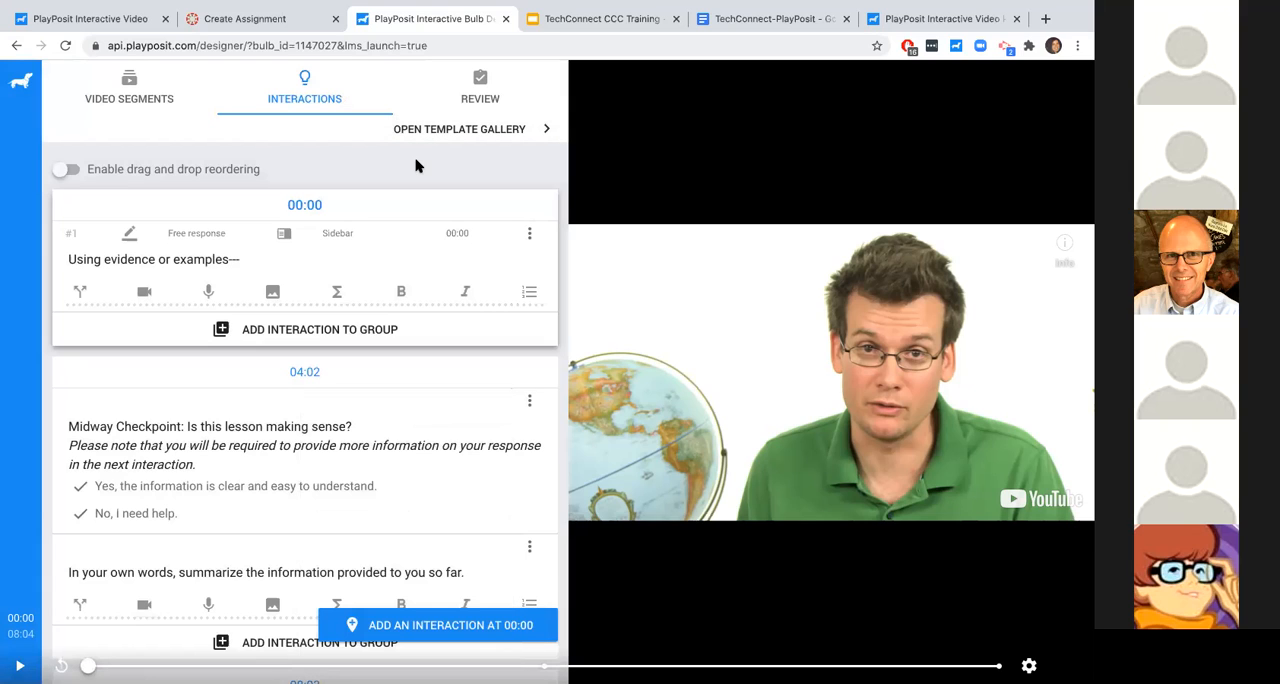
# - Briefly play the bulb's video from the start and pause it
pyautogui.scroll(-1, 377, 289)
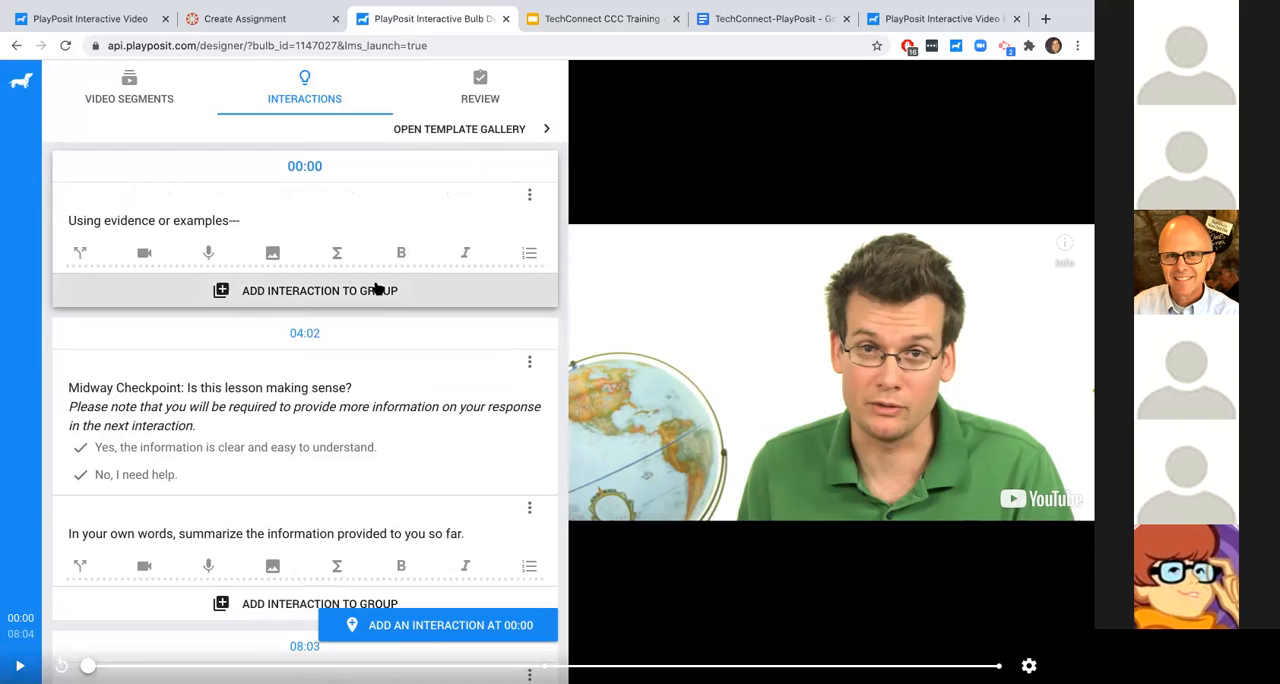
pyautogui.click(19, 665)
pyautogui.click(19, 665)
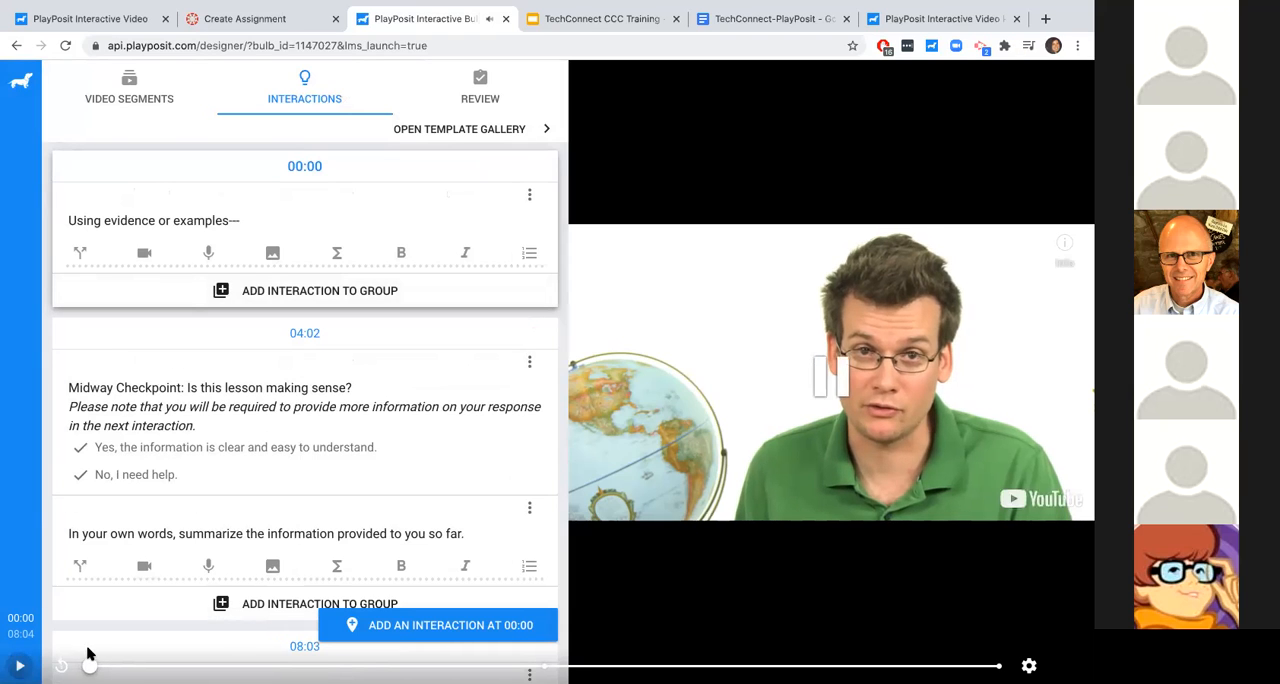
# - Move the video position to 00:57 and add a multiple choice interaction there
pyautogui.moveTo(108, 665); pyautogui.dragTo(195, 665)
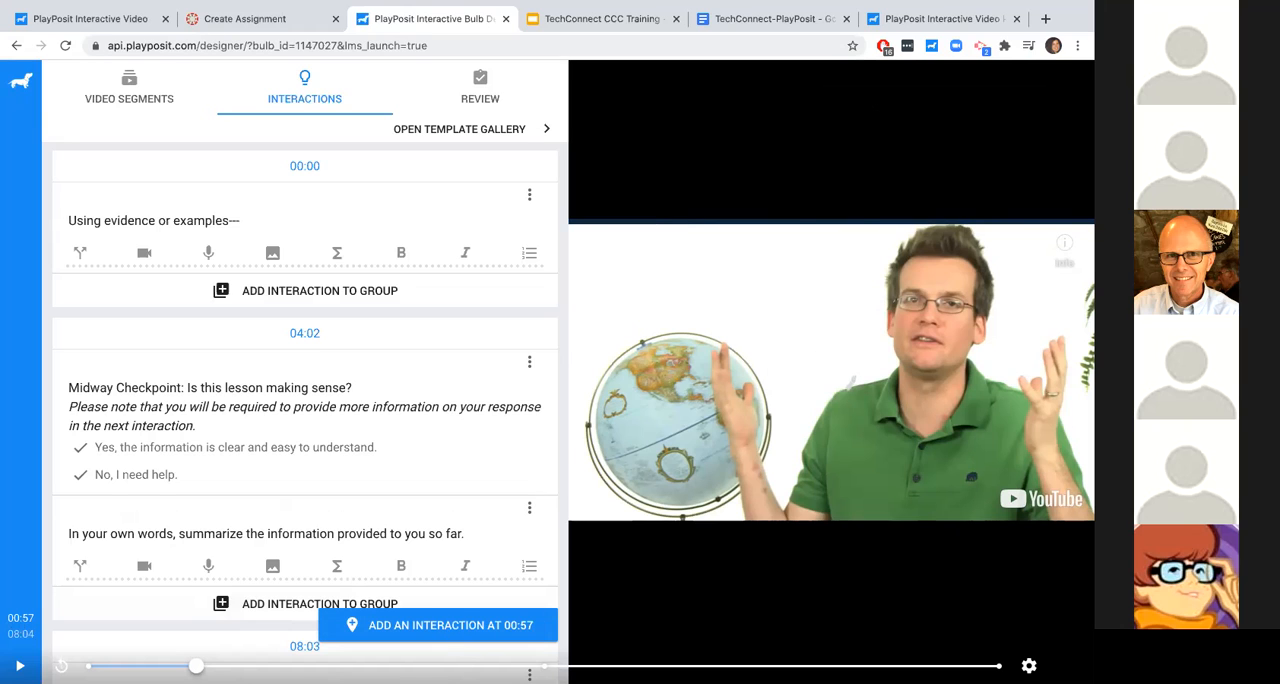
pyautogui.click(389, 626)
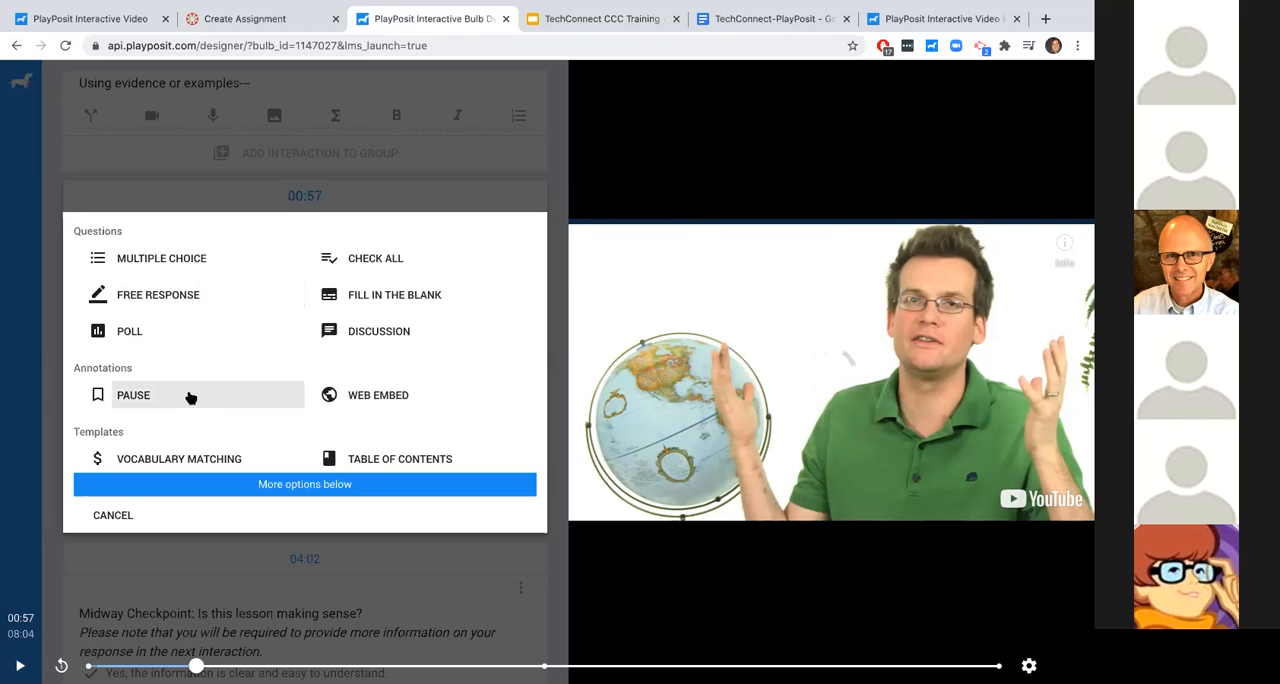
pyautogui.scroll(-1, 345, 392)
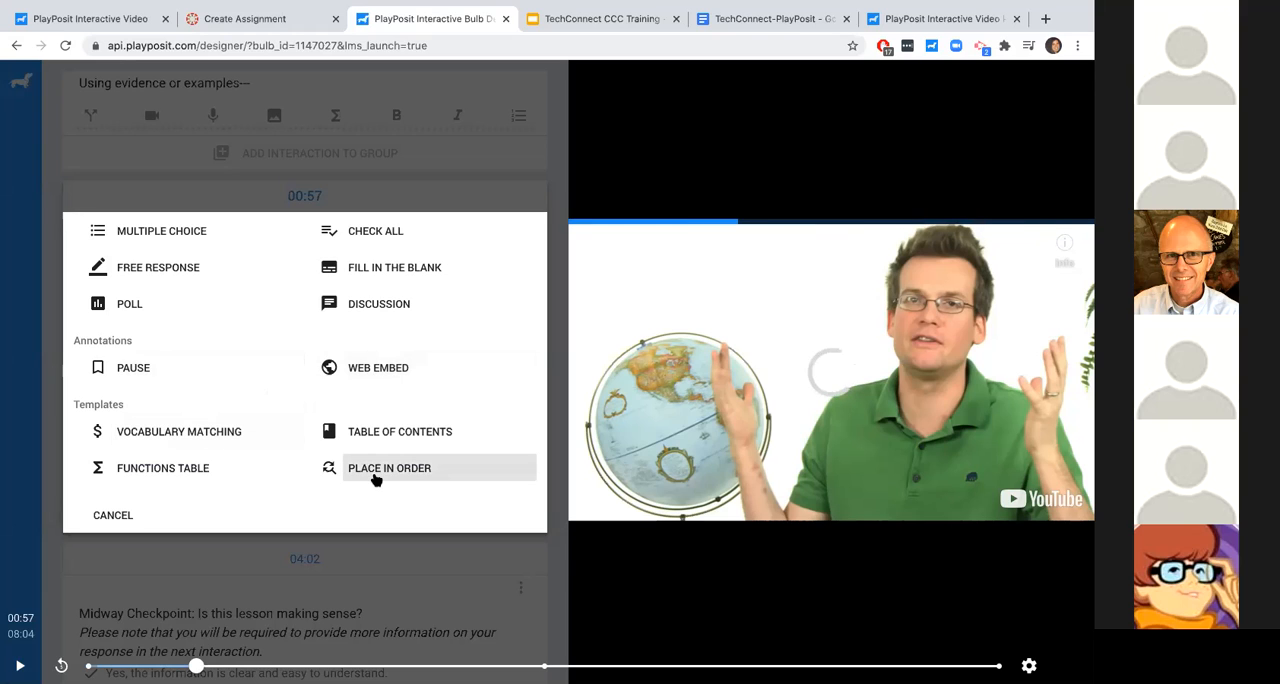
pyautogui.scroll(1, 228, 405)
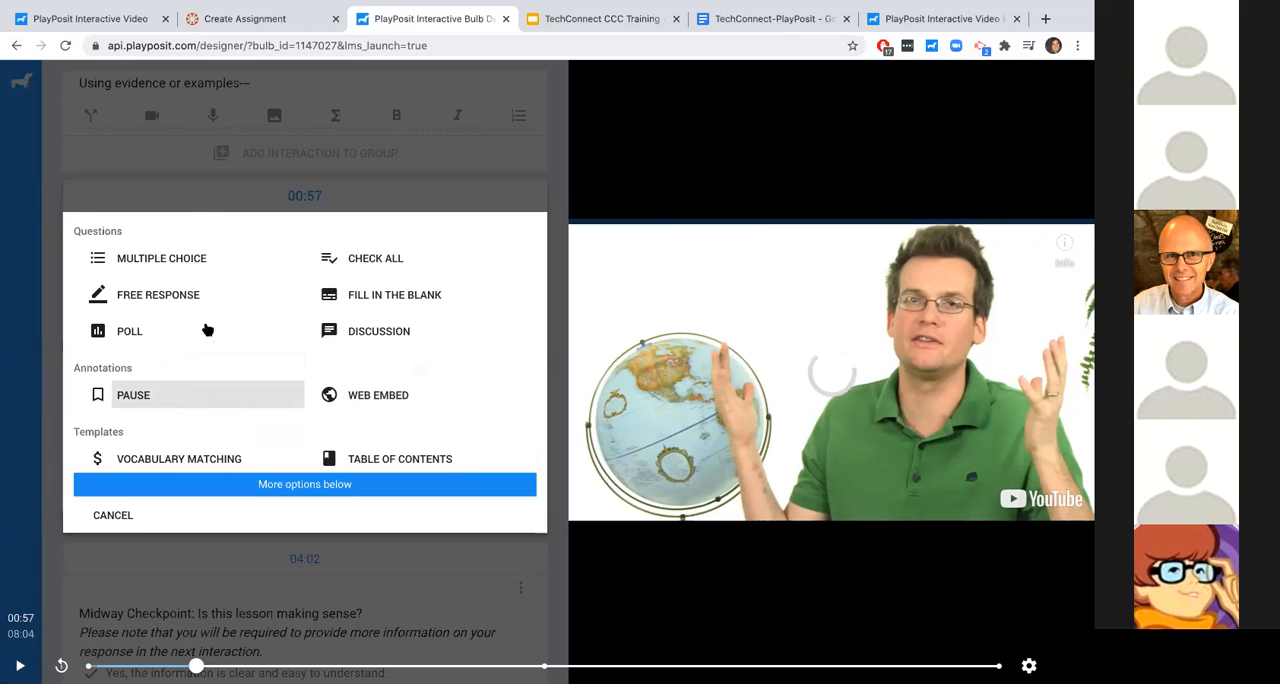
pyautogui.click(185, 262)
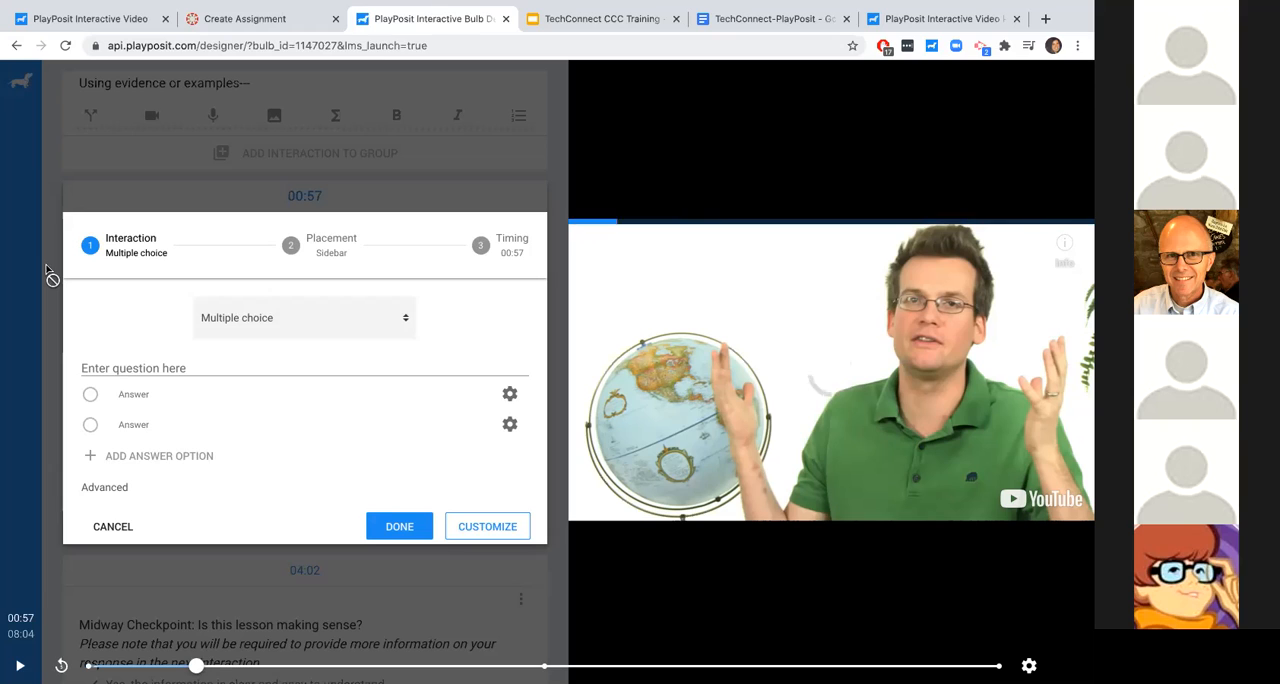
# - Enter the question "What color is his shirt?" and format it as large bold italic text
pyautogui.click(121, 362)
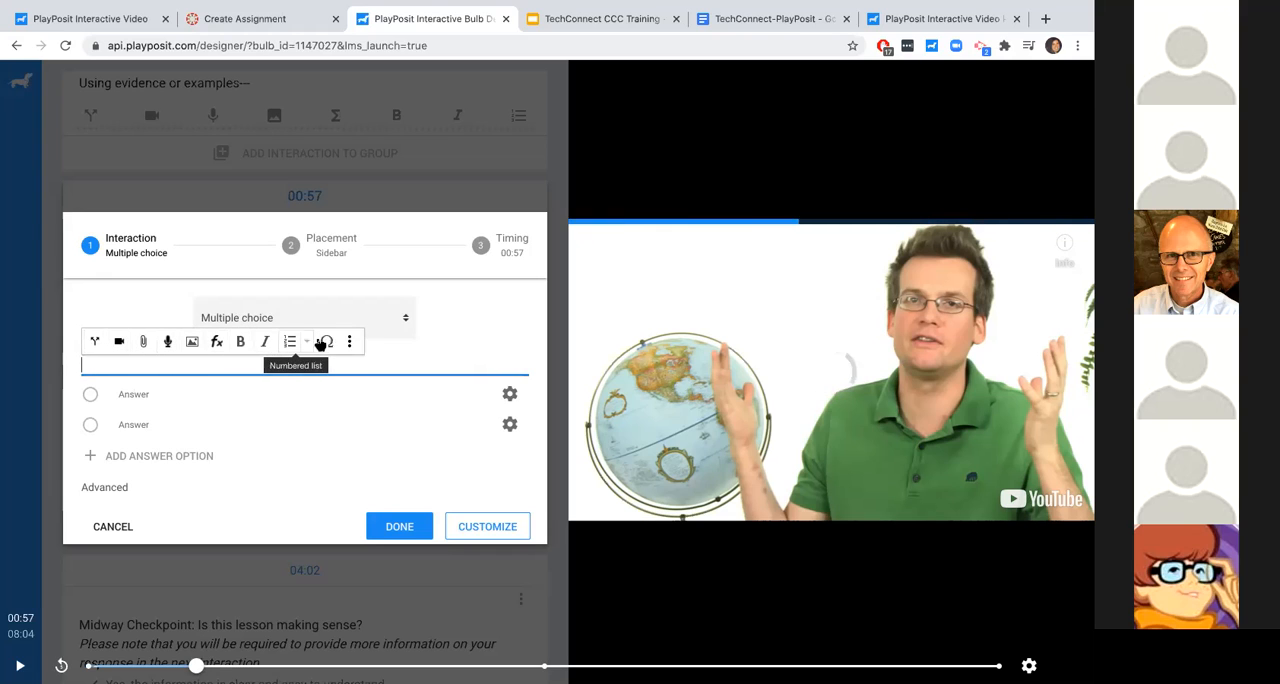
pyautogui.write('What color is his shirt?')
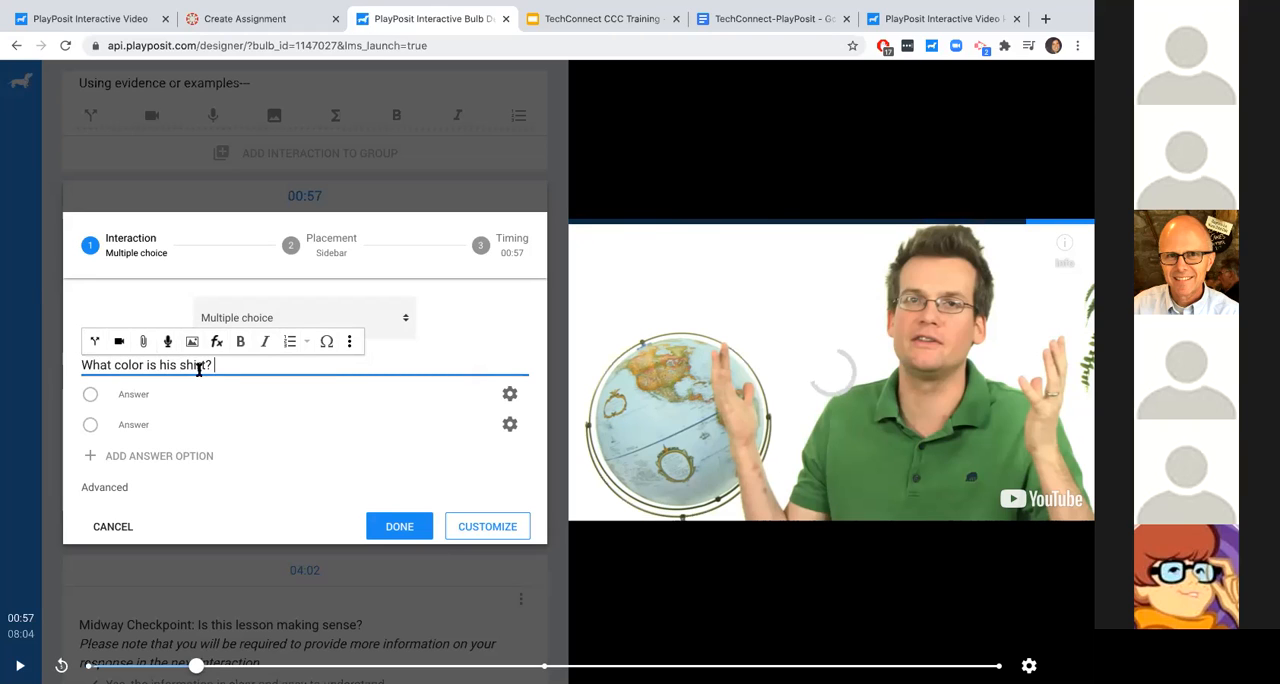
pyautogui.moveTo(220, 364); pyautogui.dragTo(71, 366)
pyautogui.click(240, 341)
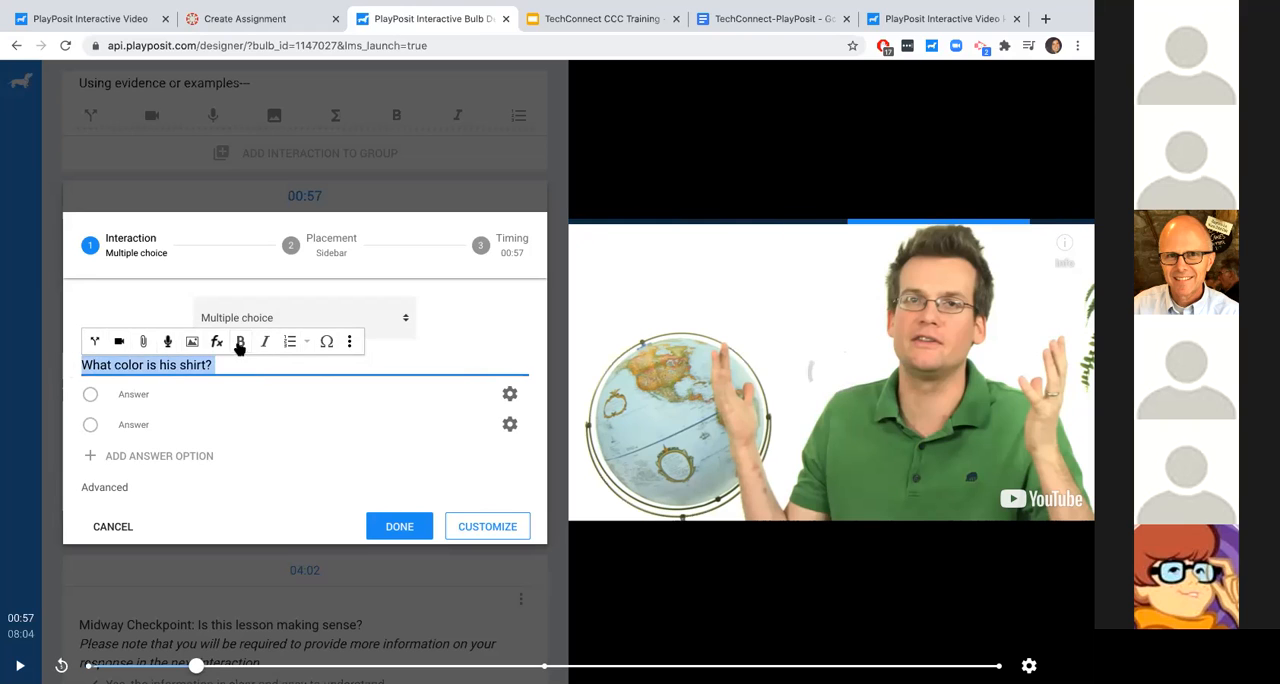
pyautogui.click(265, 341)
pyautogui.click(349, 341)
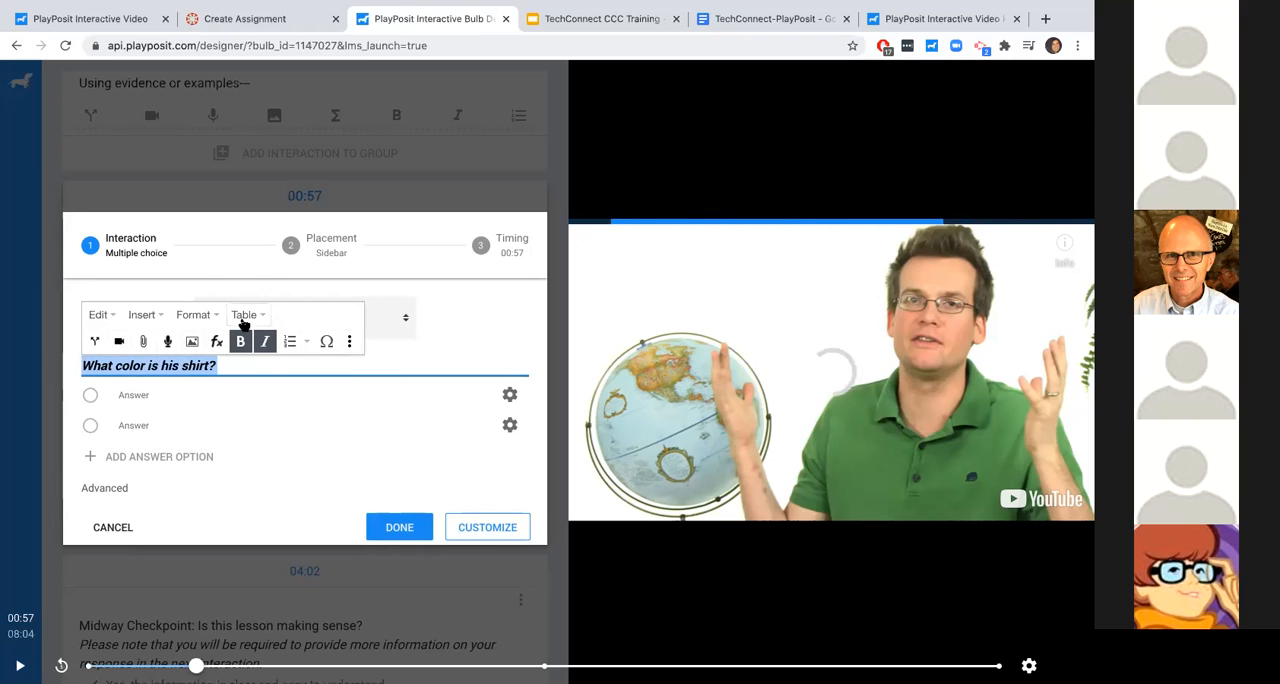
pyautogui.click(195, 316)
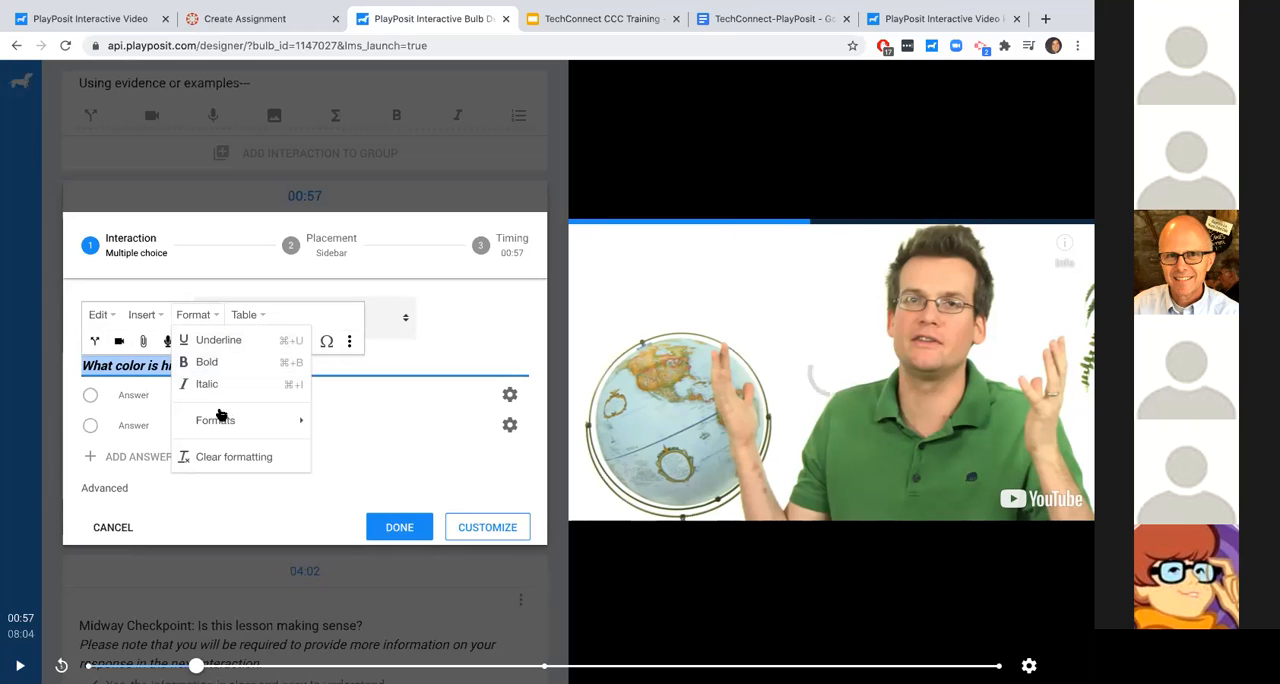
pyautogui.moveTo(316, 423)
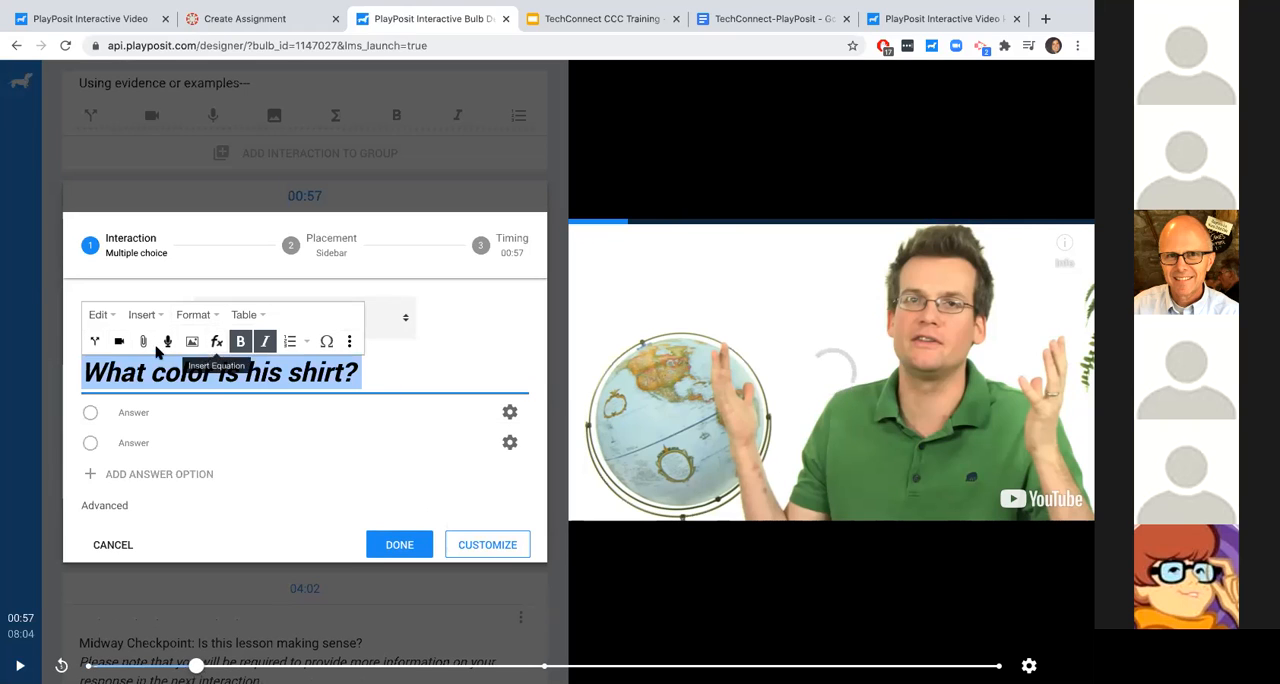
pyautogui.click(141, 314)
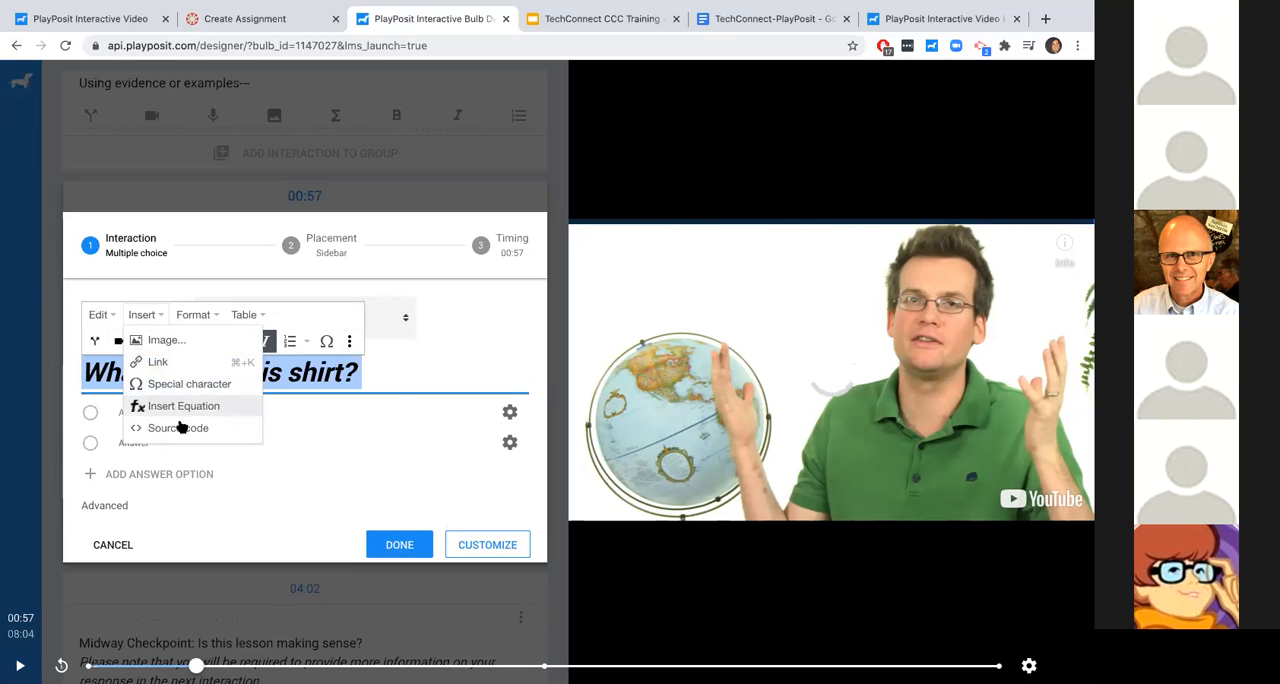
pyautogui.click(328, 383)
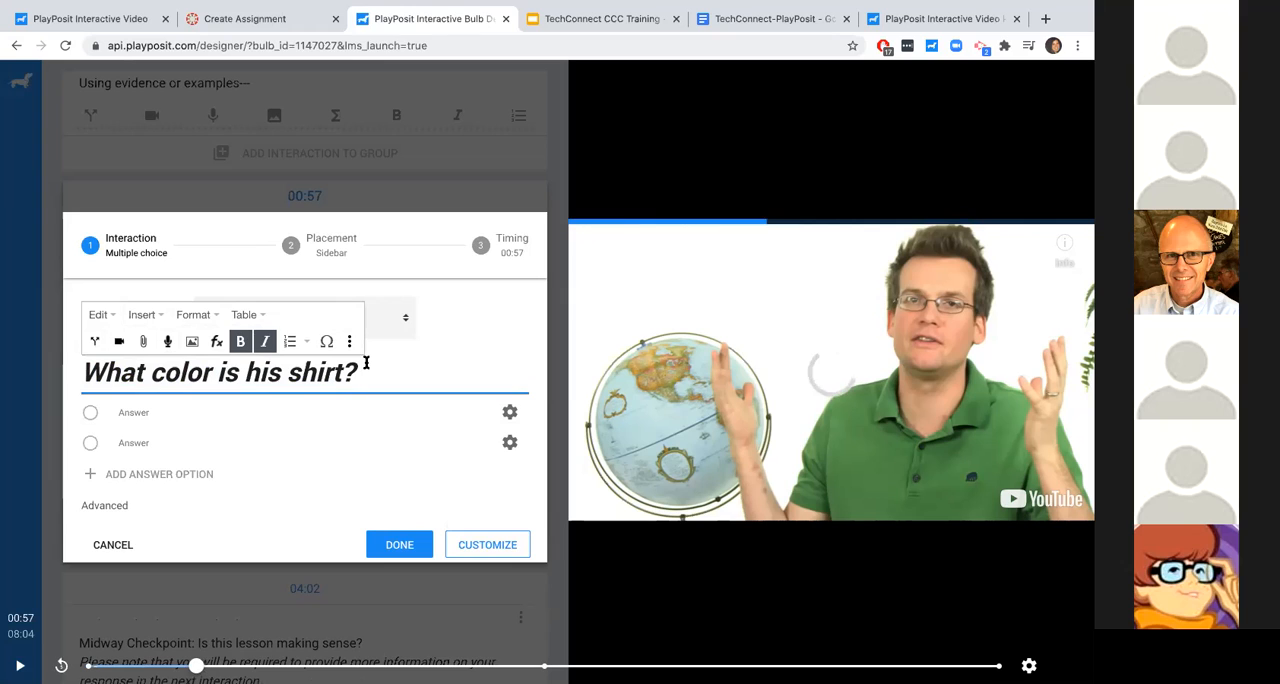
# - Fill in the answer options "Green", "Red" in bold, and an added third option "Yellow"
pyautogui.click(160, 406)
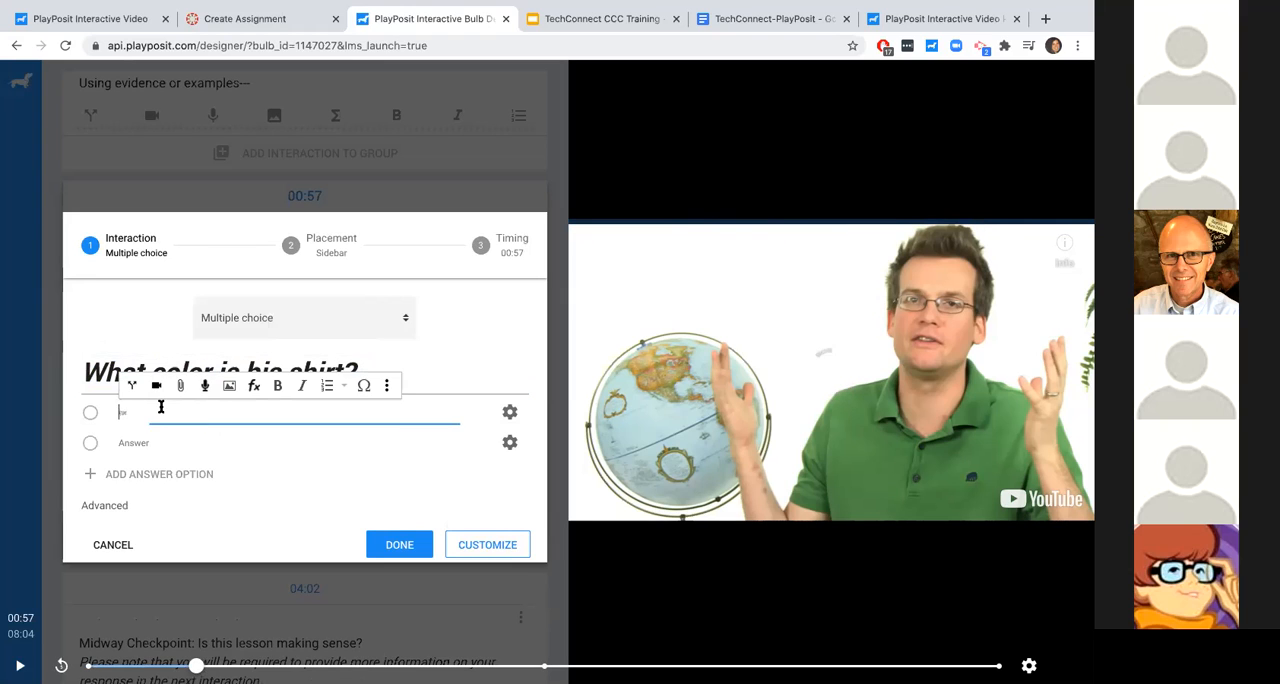
pyautogui.write('Green')
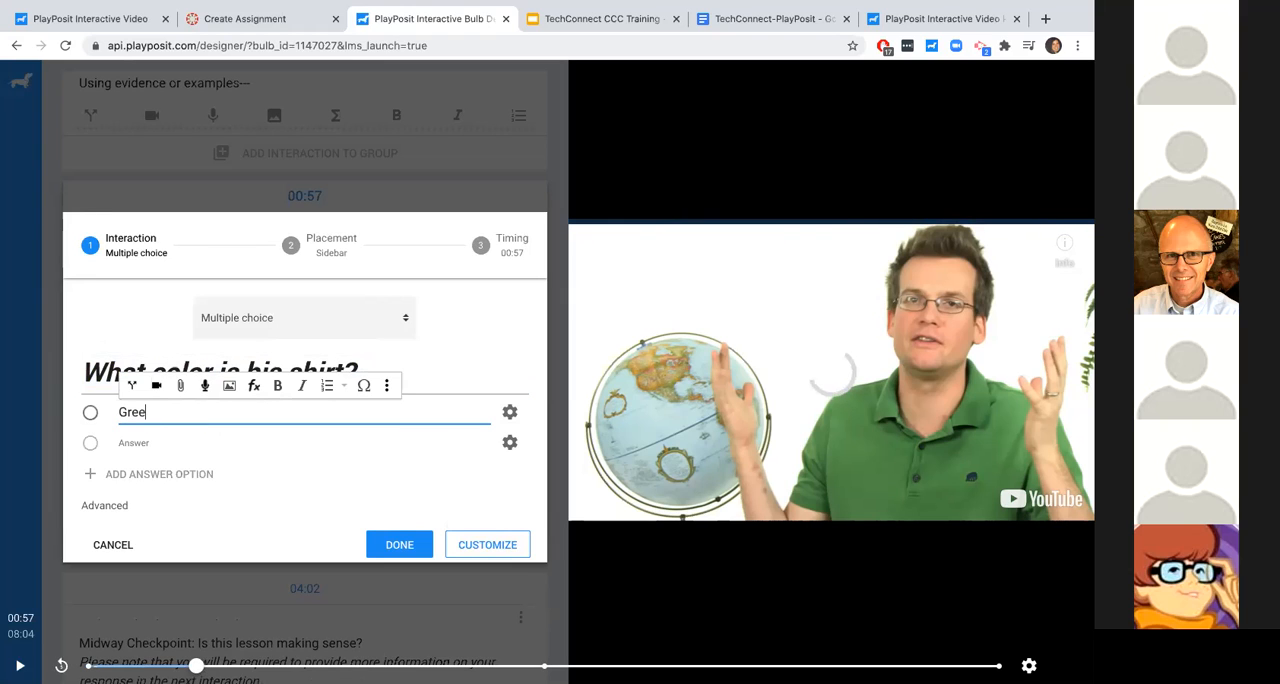
pyautogui.click(140, 440)
pyautogui.write('Red')
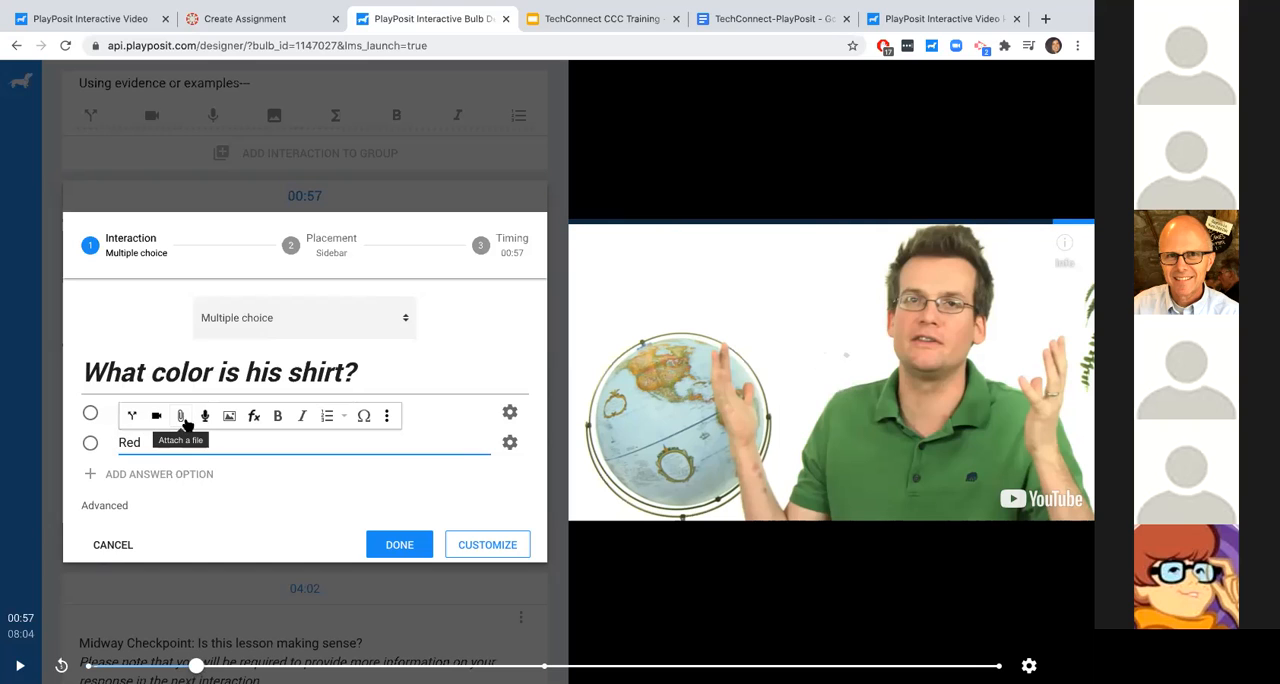
pyautogui.doubleClick(132, 442)
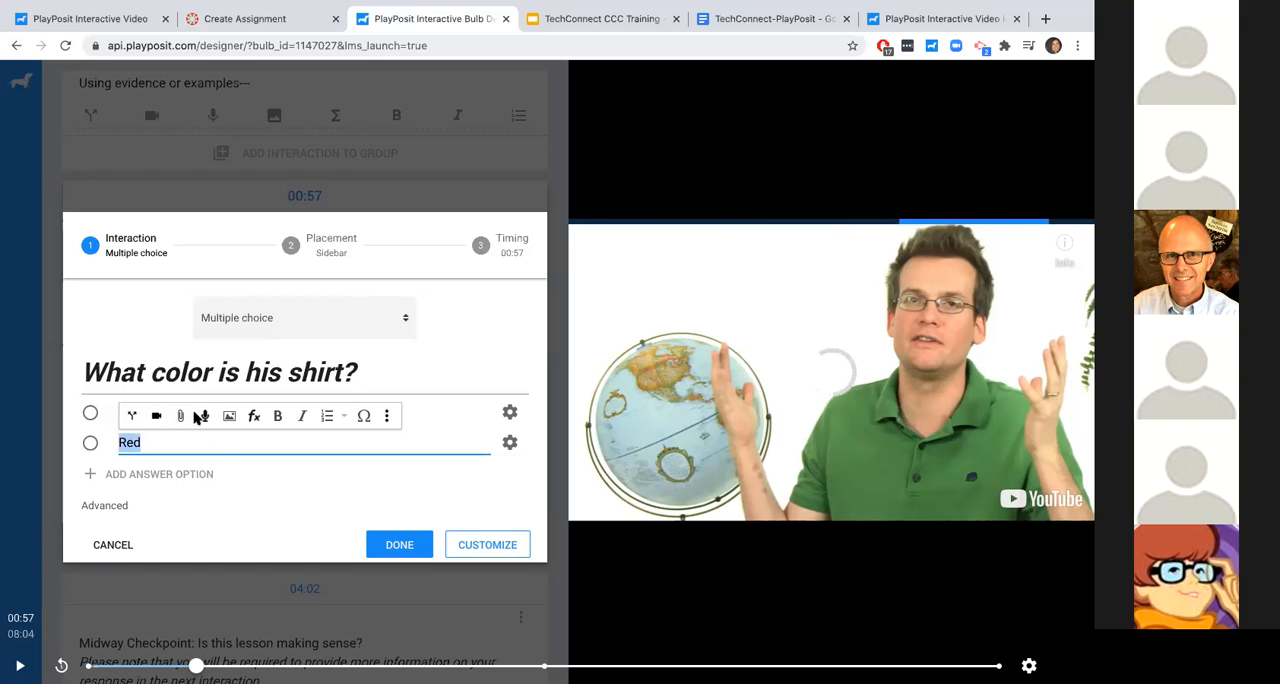
pyautogui.click(277, 416)
pyautogui.click(179, 443)
pyautogui.click(160, 473)
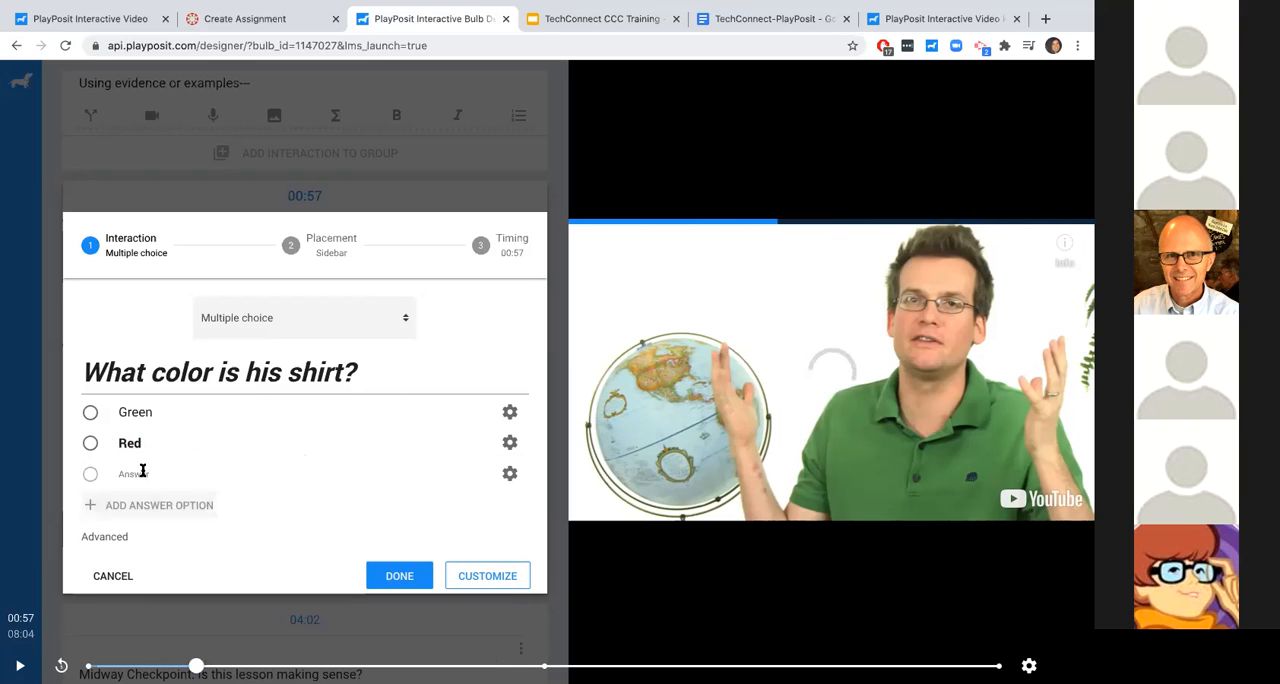
pyautogui.click(142, 472)
pyautogui.write('Yellow')
# - Save the question with Green as the correct answer, and move the video position to 01:51
pyautogui.click(121, 339)
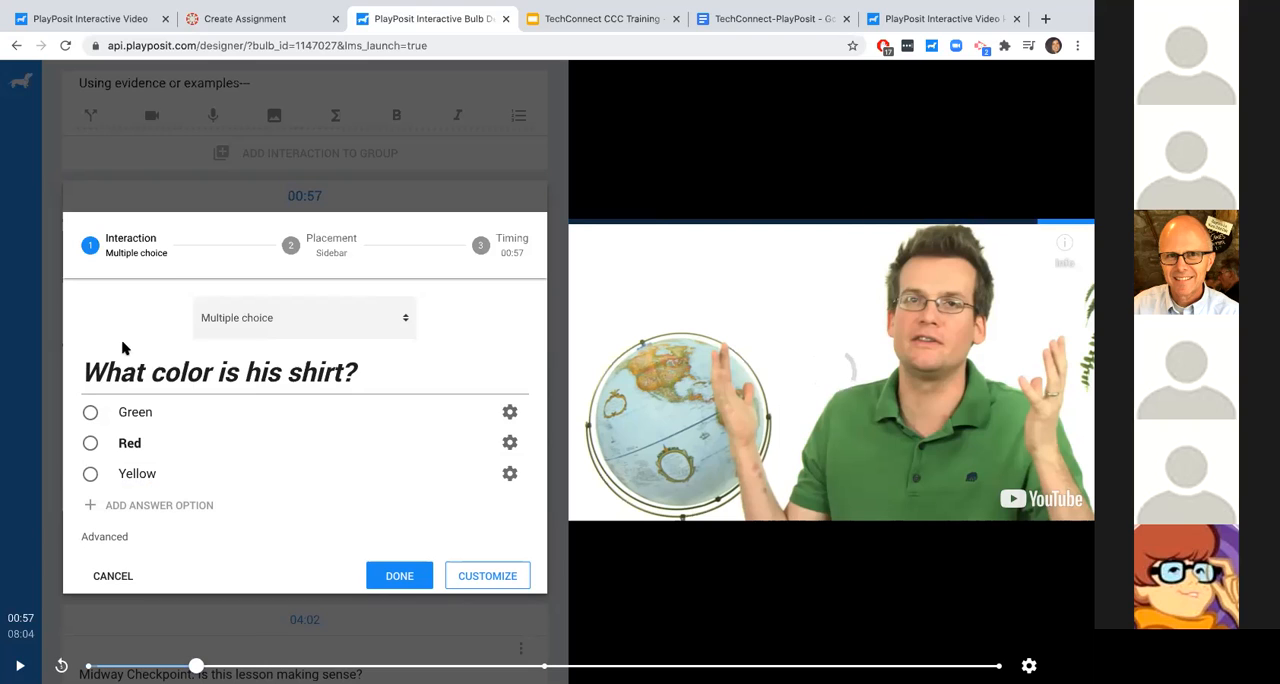
pyautogui.click(130, 372)
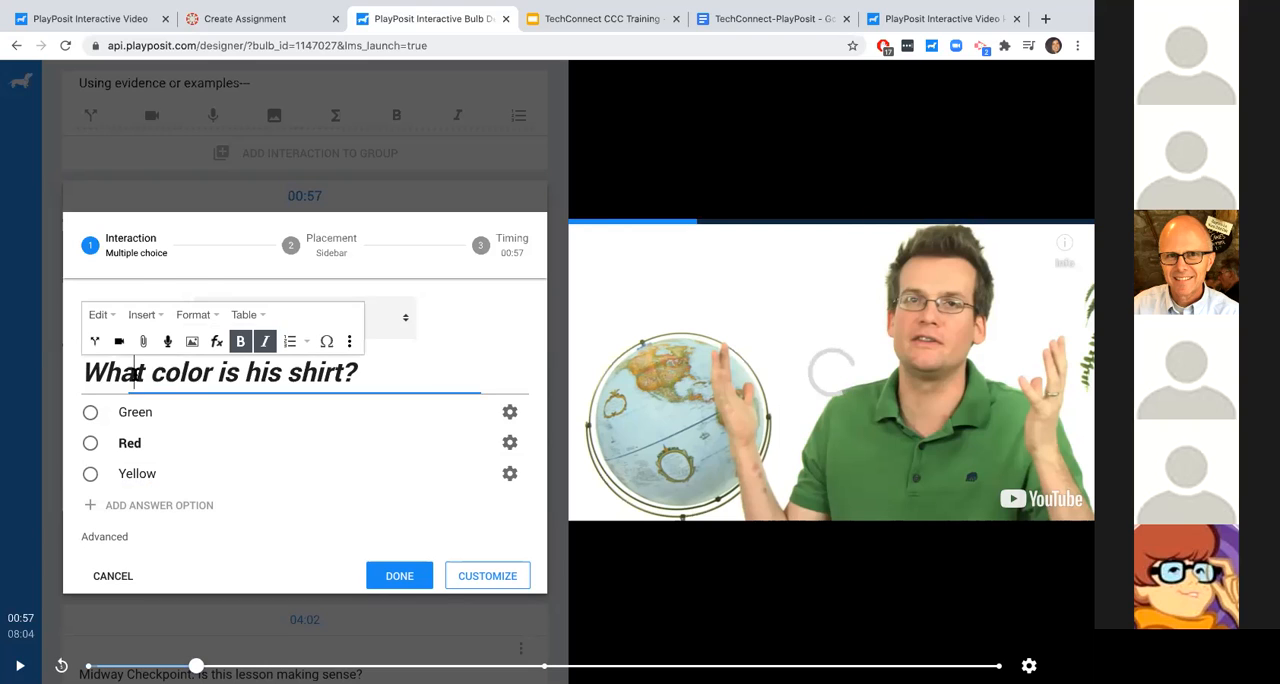
pyautogui.click(97, 291)
pyautogui.click(90, 412)
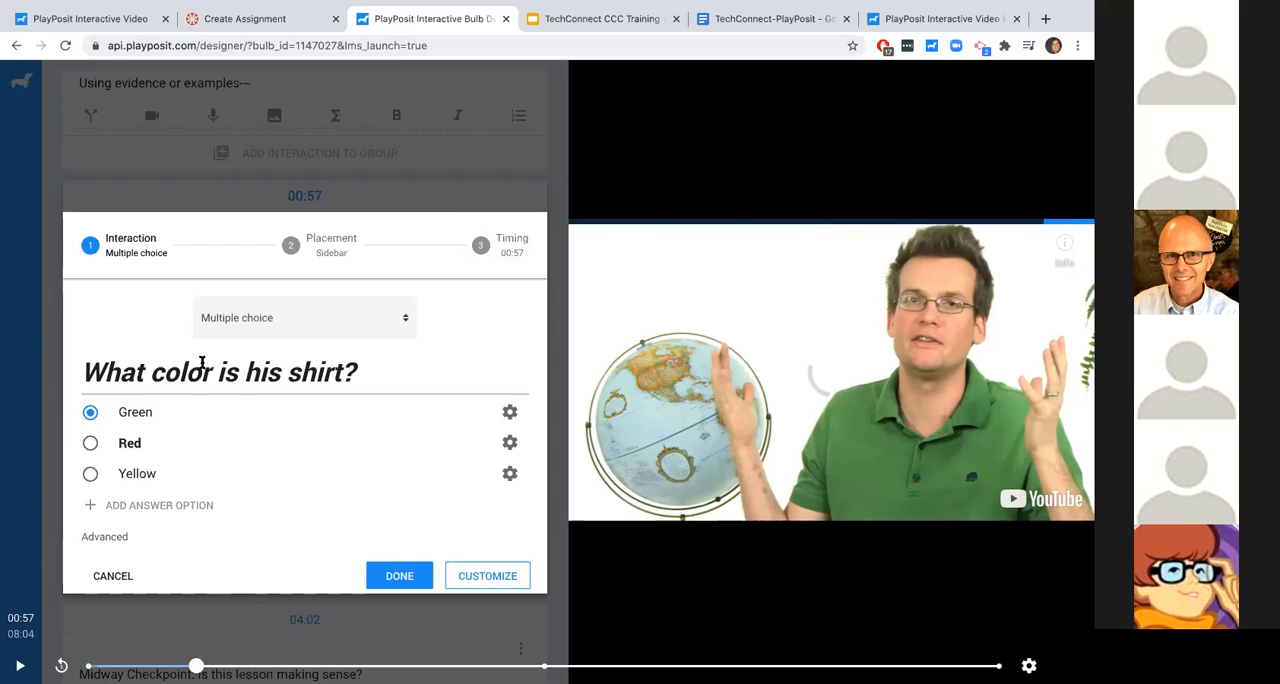
pyautogui.click(383, 575)
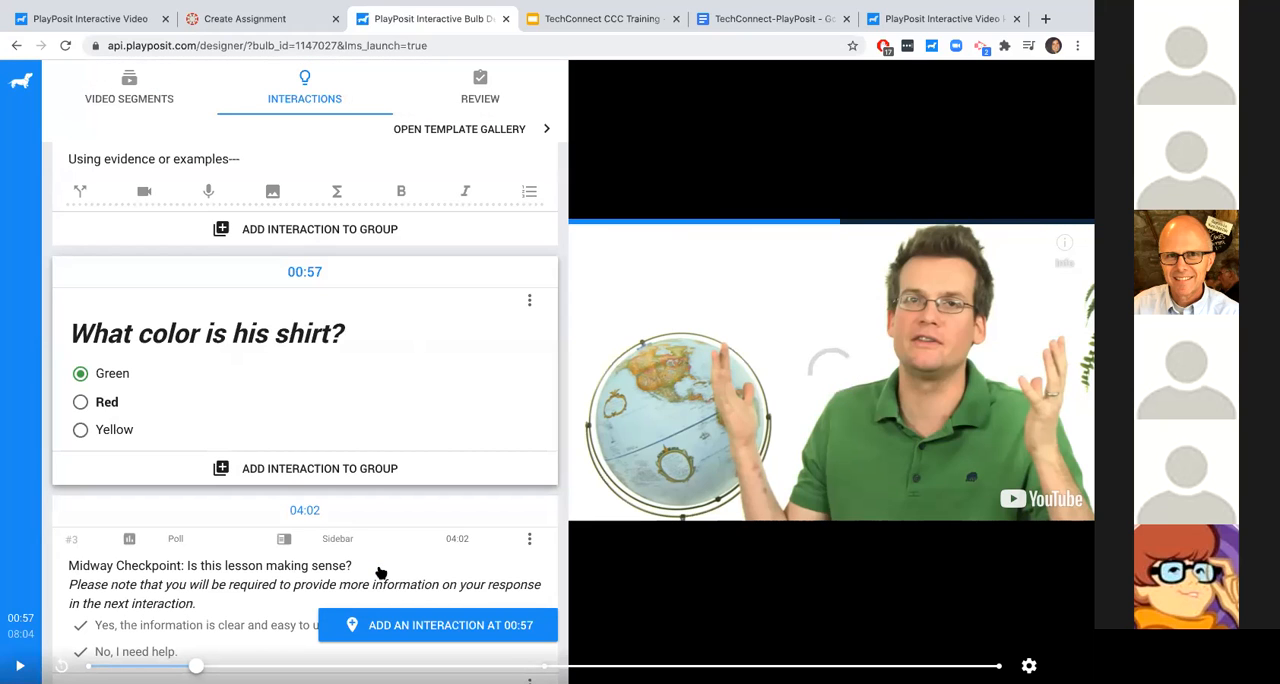
pyautogui.click(185, 666)
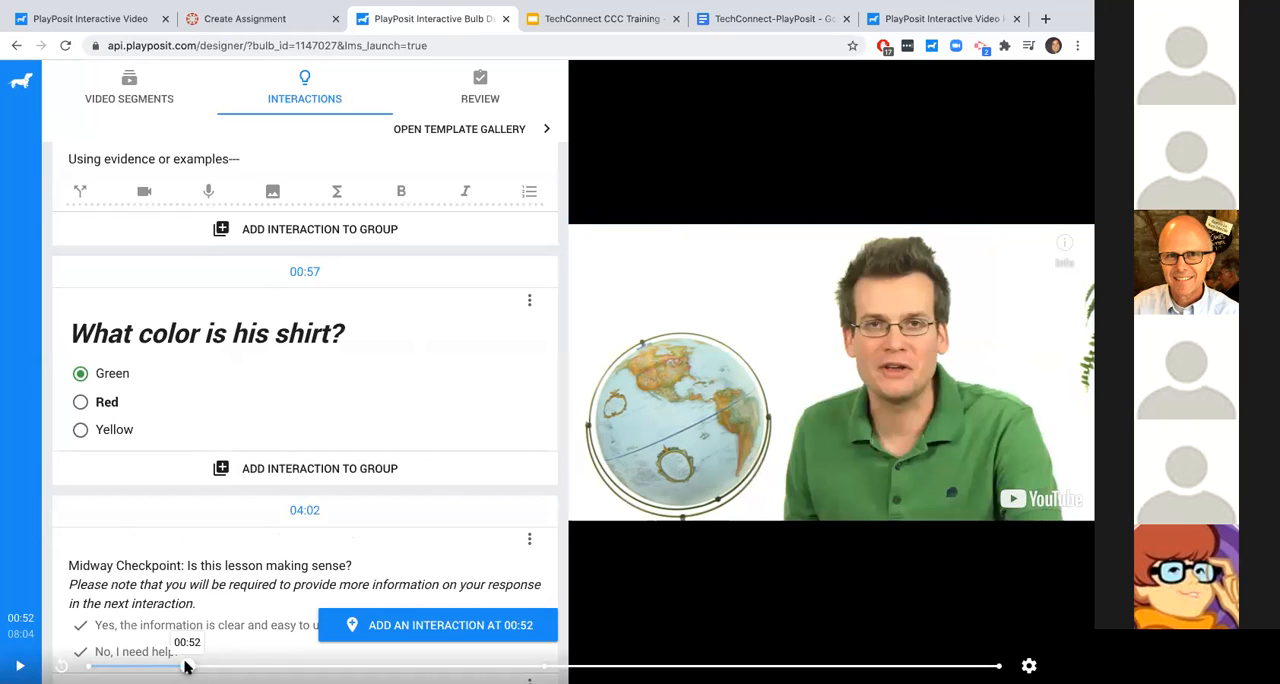
pyautogui.click(296, 665)
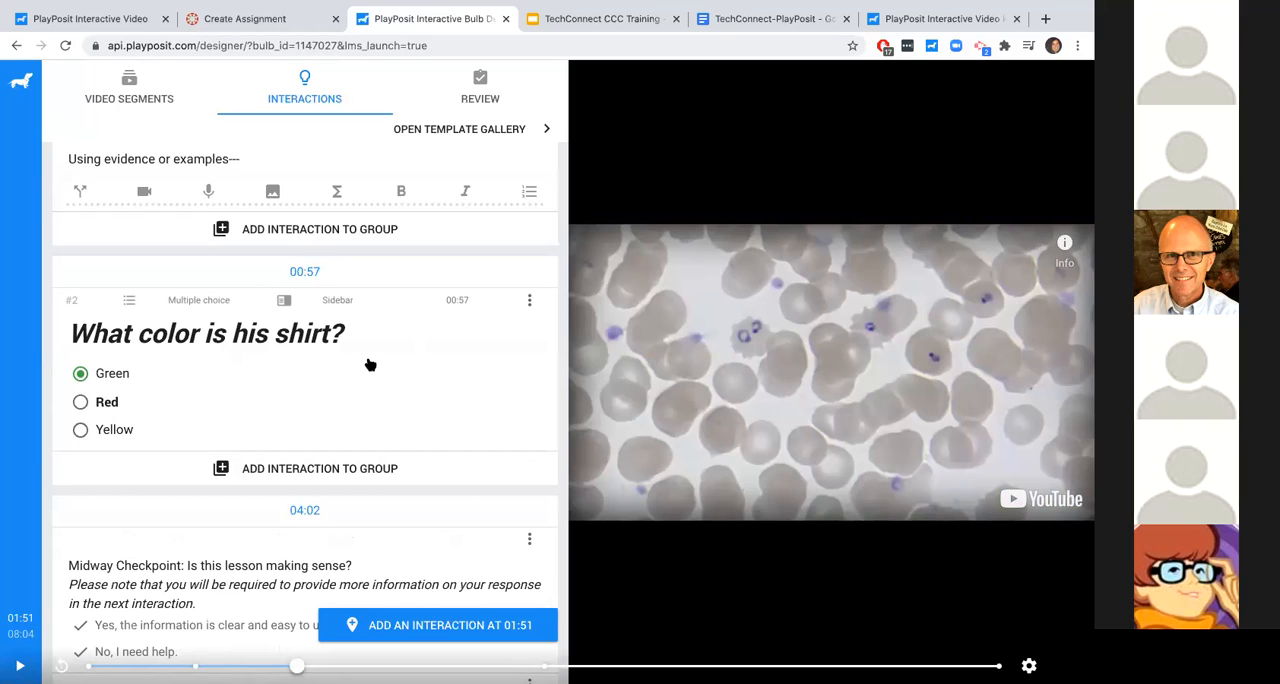
# - Reopen the shirt color question and add the feedback "Good!" to the Green answer
pyautogui.click(262, 356)
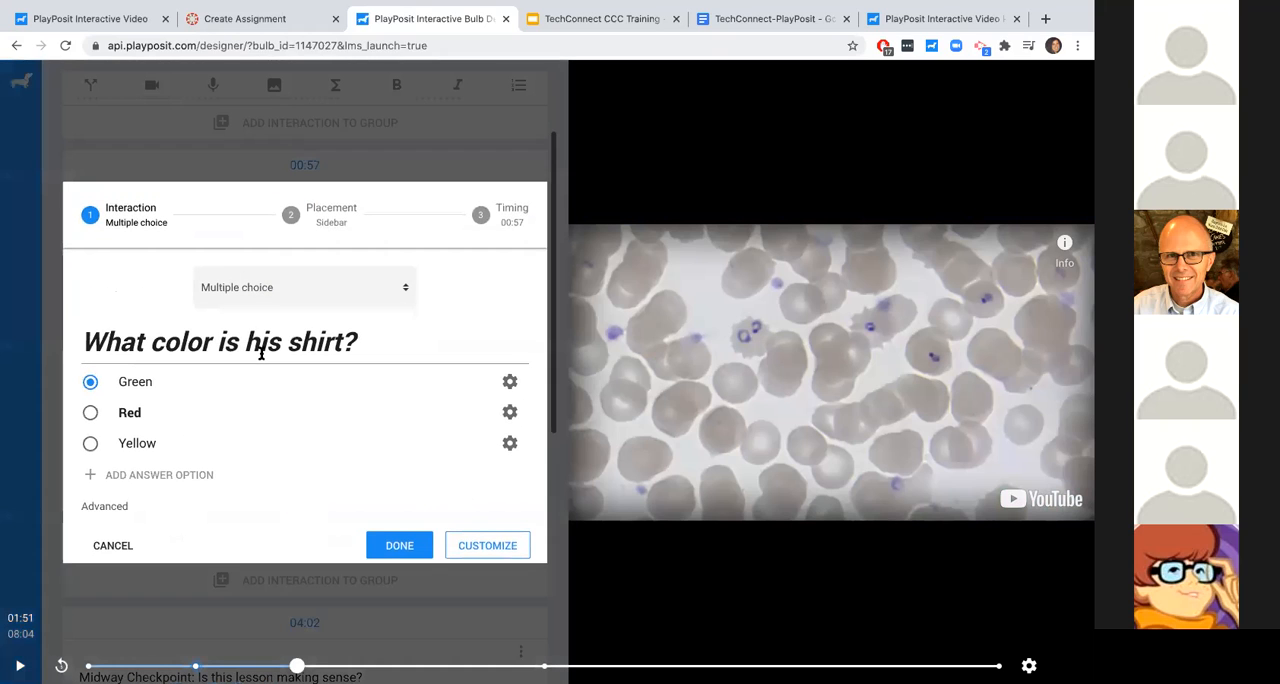
pyautogui.click(262, 352)
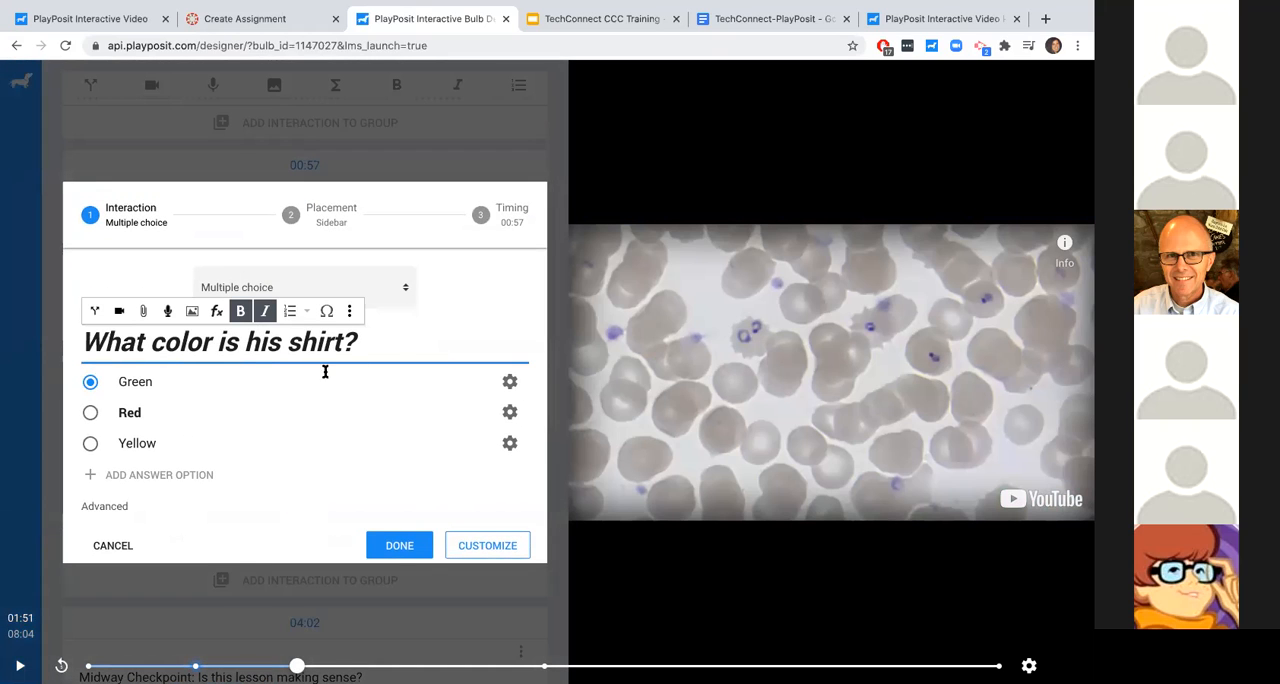
pyautogui.click(287, 381)
pyautogui.click(180, 286)
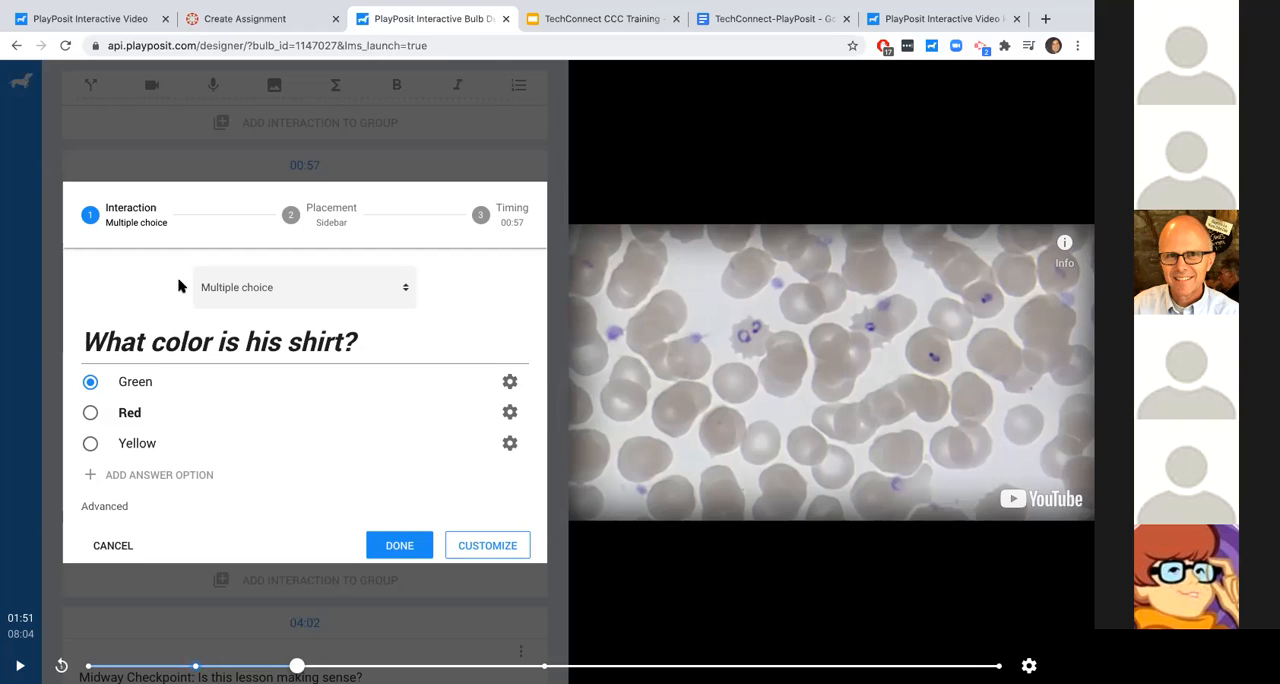
pyautogui.click(510, 383)
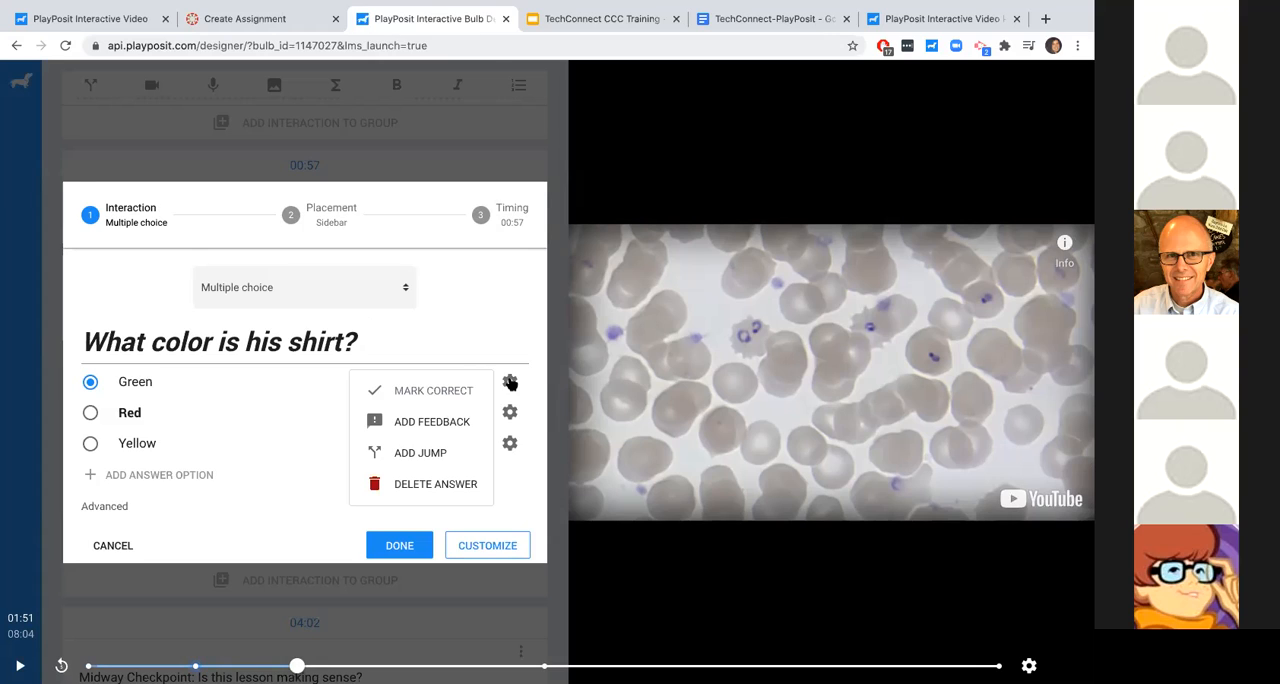
pyautogui.click(437, 428)
pyautogui.click(271, 417)
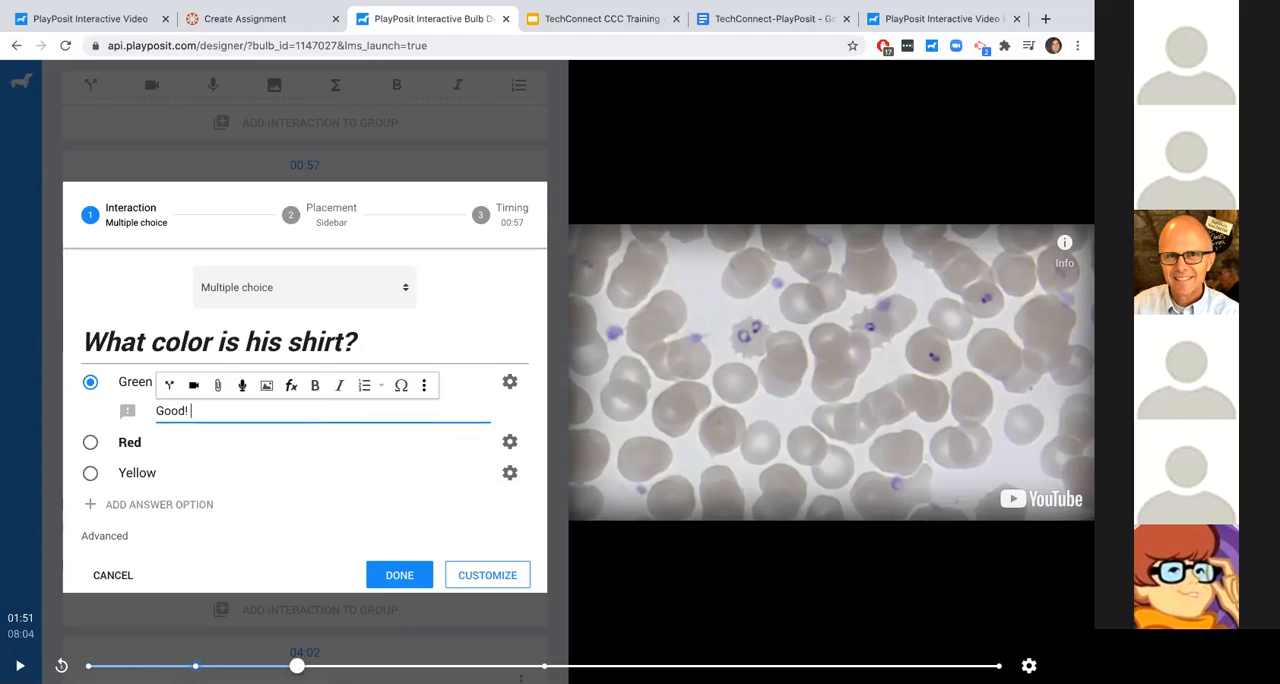
pyautogui.click(149, 316)
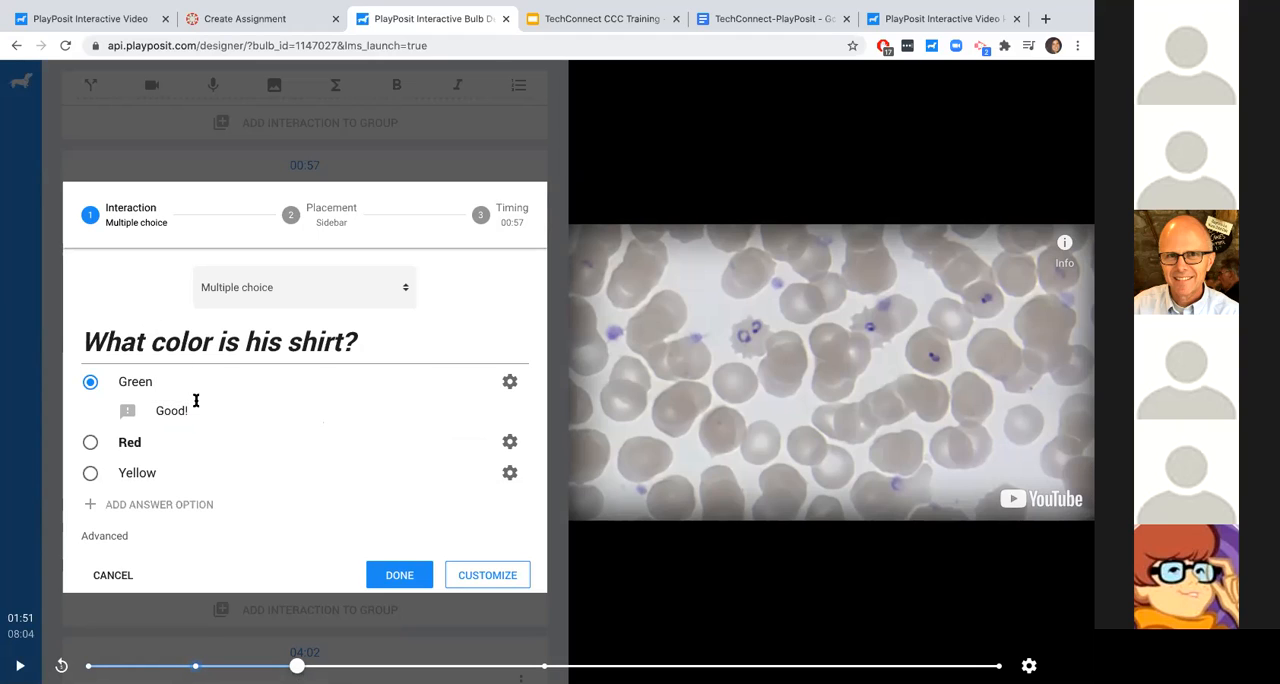
pyautogui.click(510, 442)
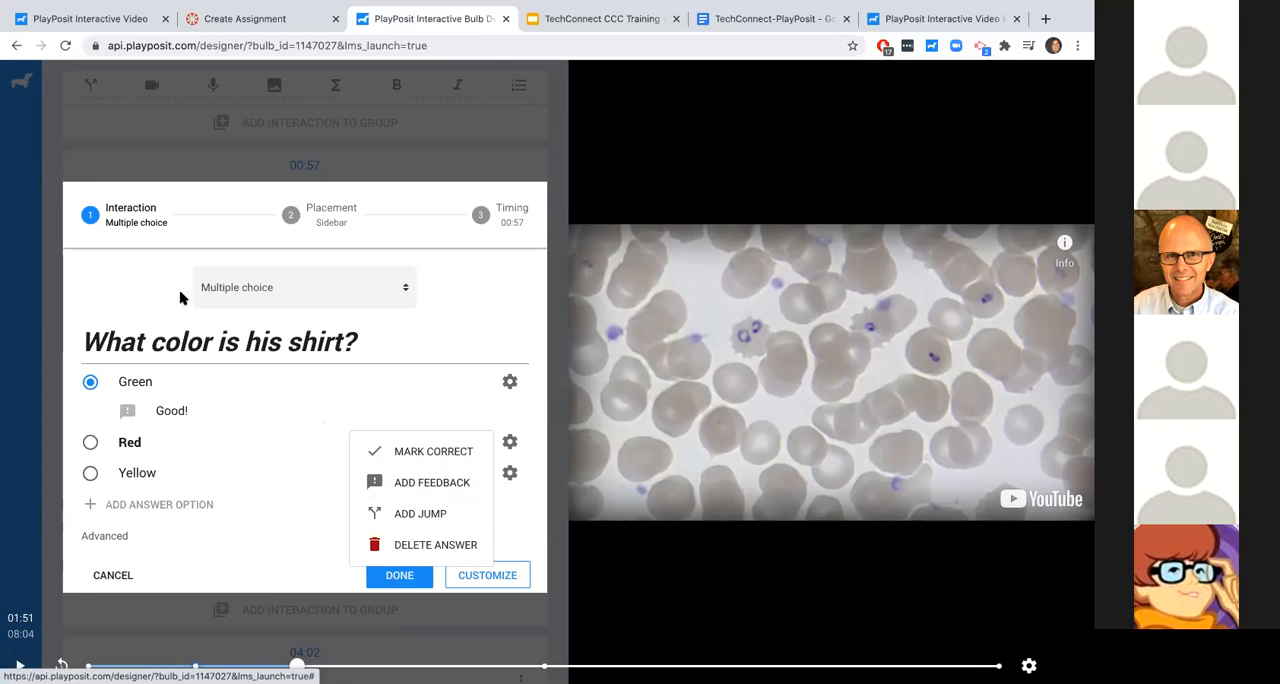
pyautogui.click(136, 267)
# - In the question's advanced settings, hide the correct answer if not selected and allow 3 attempts
pyautogui.scroll(-2, 137, 480)
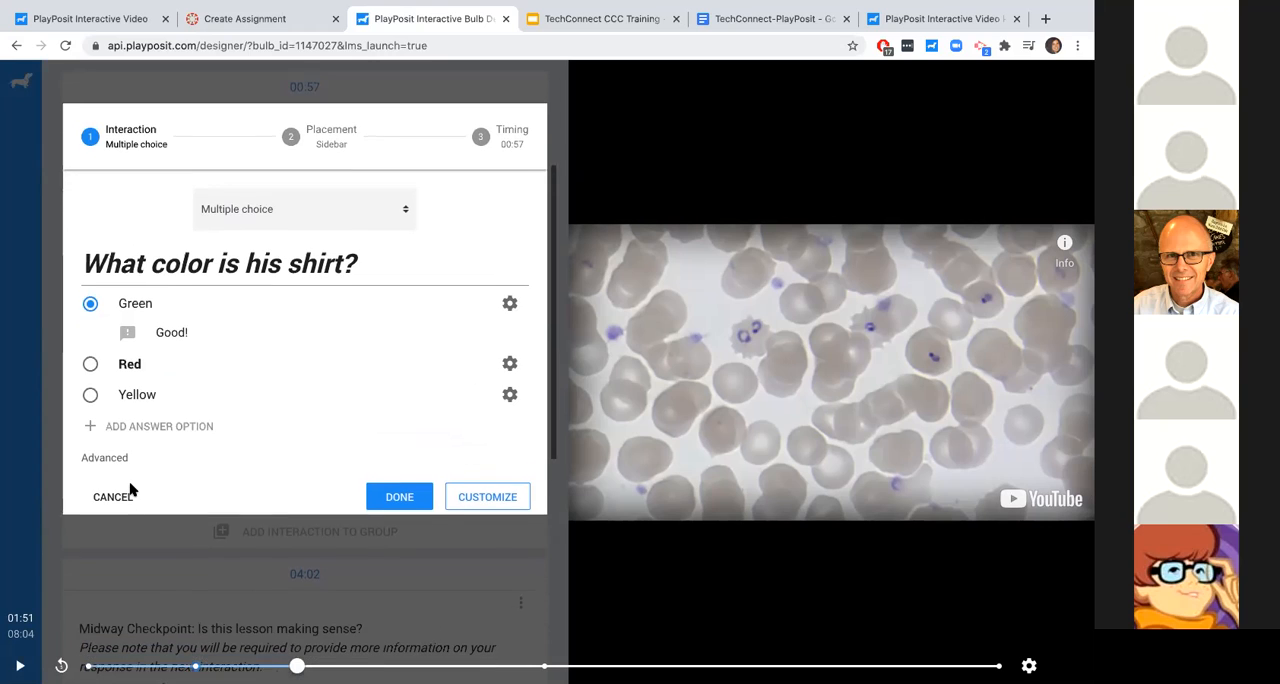
pyautogui.click(106, 445)
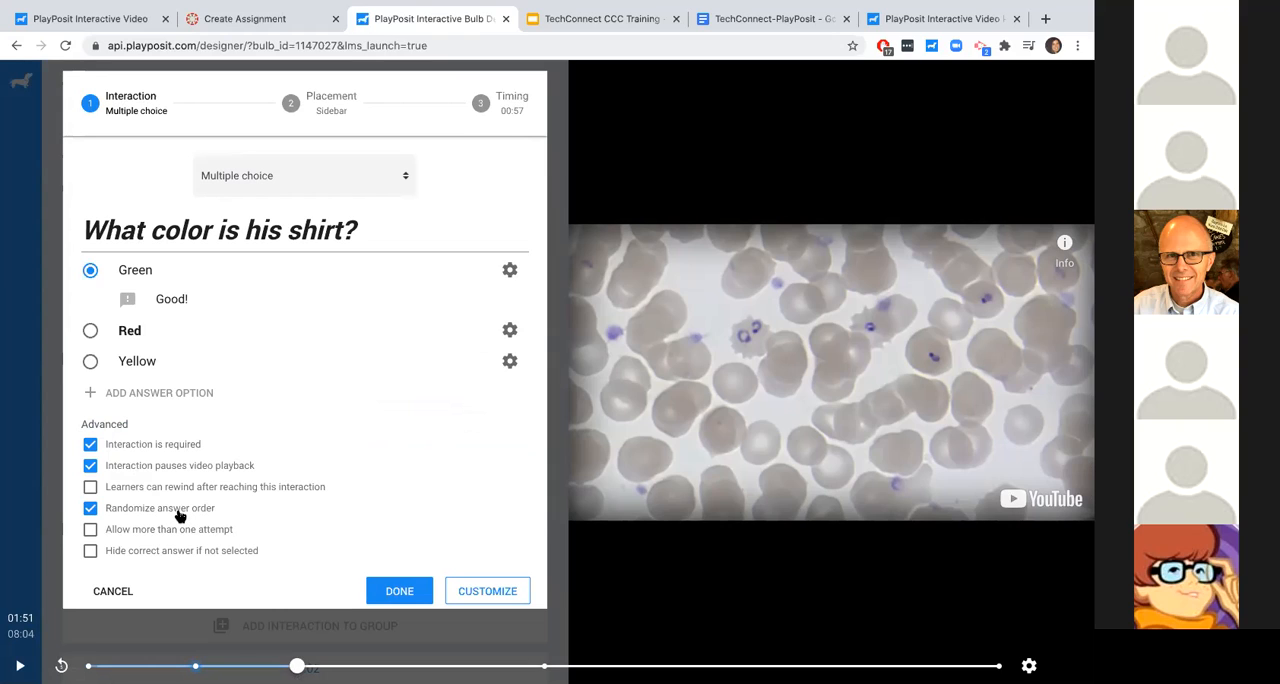
pyautogui.click(172, 551)
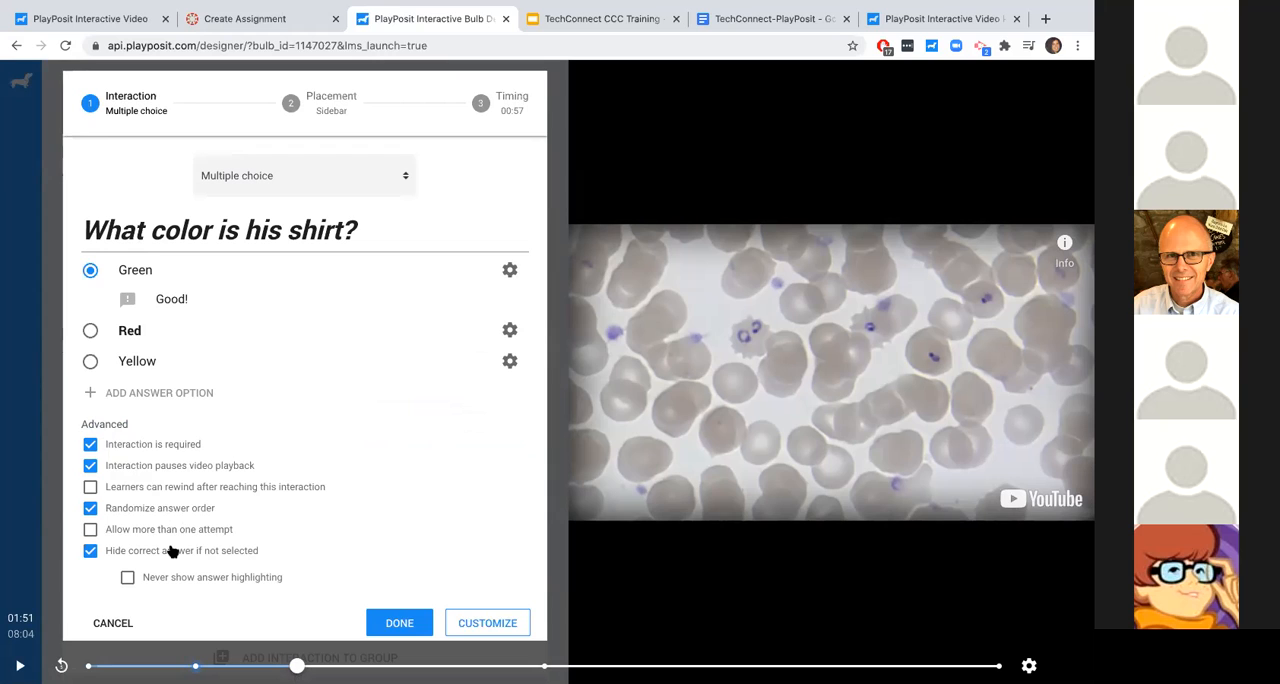
pyautogui.click(174, 533)
pyautogui.moveTo(170, 494); pyautogui.dragTo(210, 505)
pyautogui.scroll(1, 210, 505)
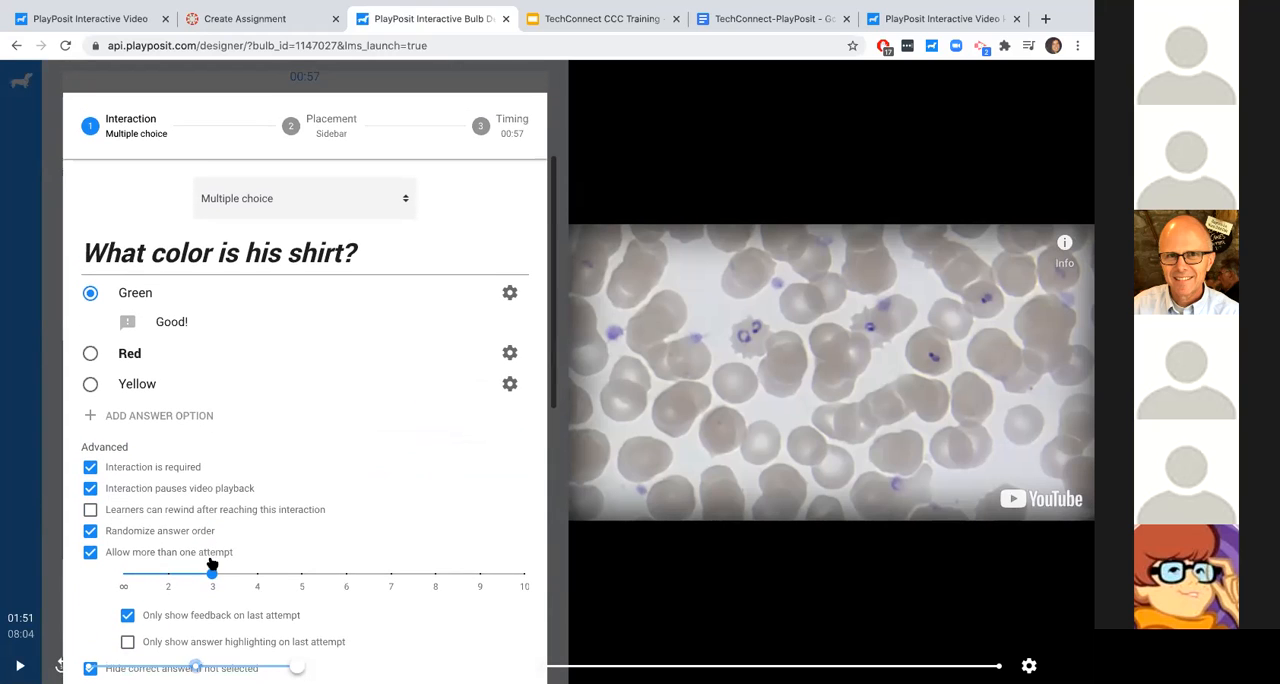
# - Turn off multiple attempts for the shirt color question and collapse its advanced settings
pyautogui.click(91, 553)
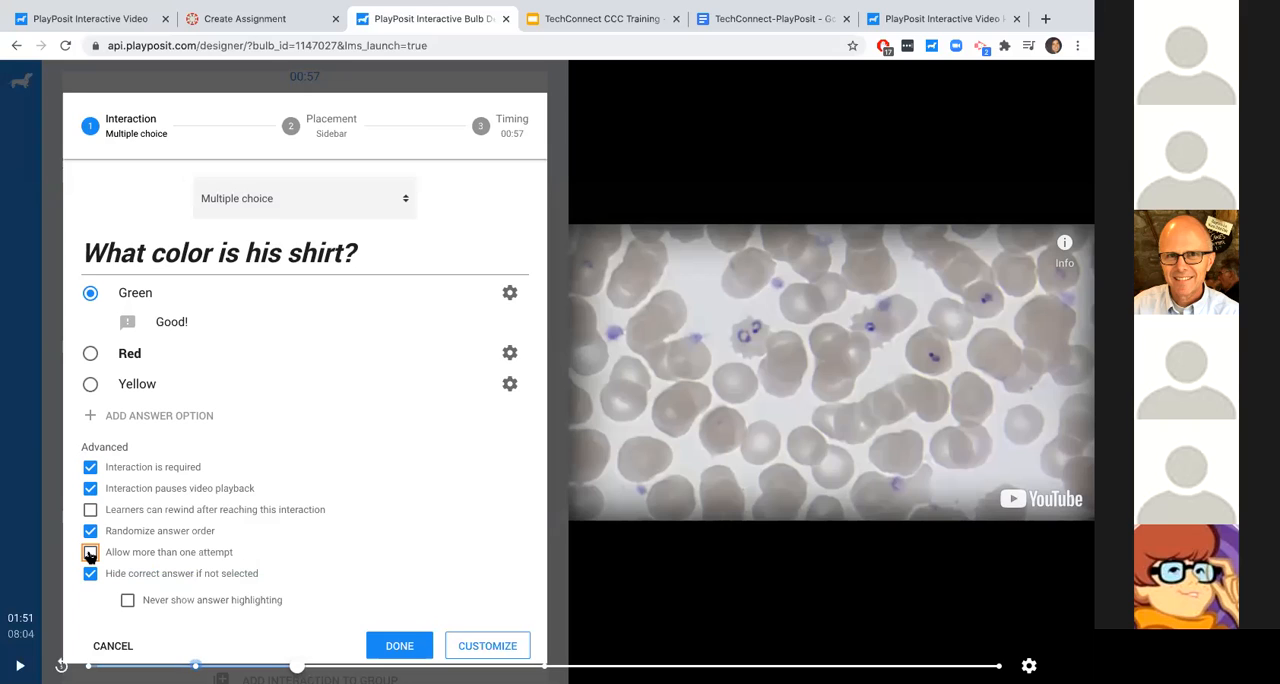
pyautogui.click(110, 448)
pyautogui.click(110, 448)
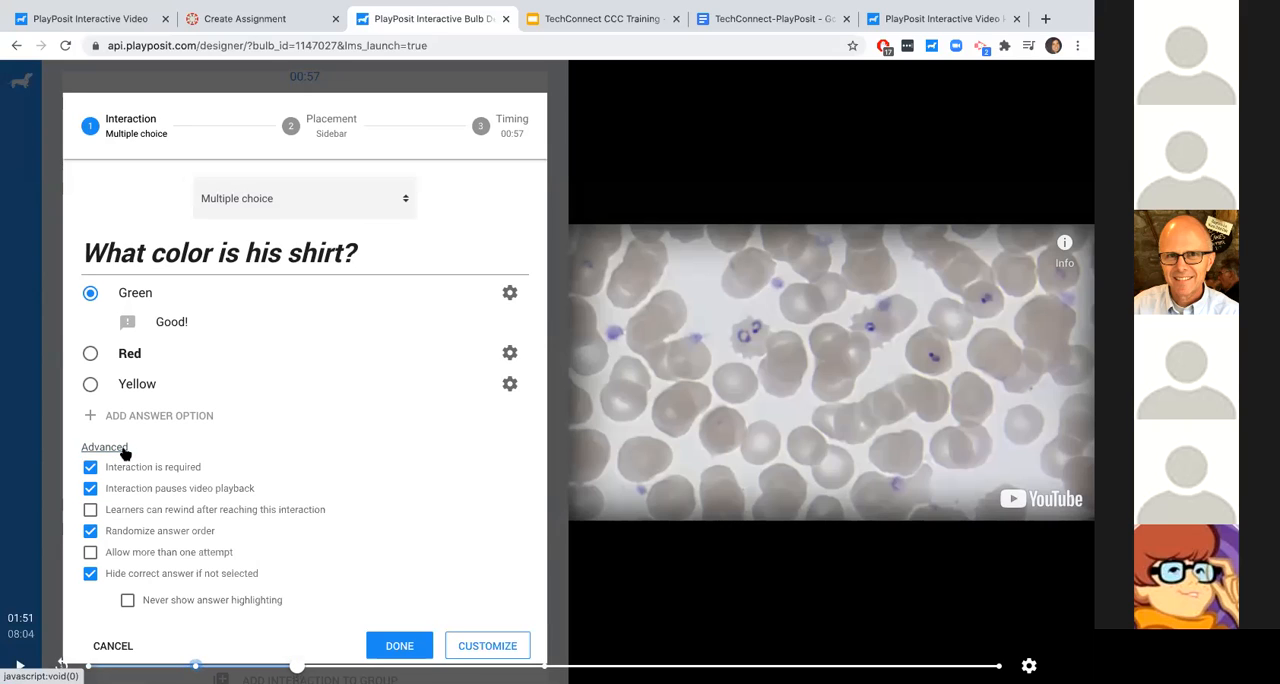
pyautogui.click(121, 450)
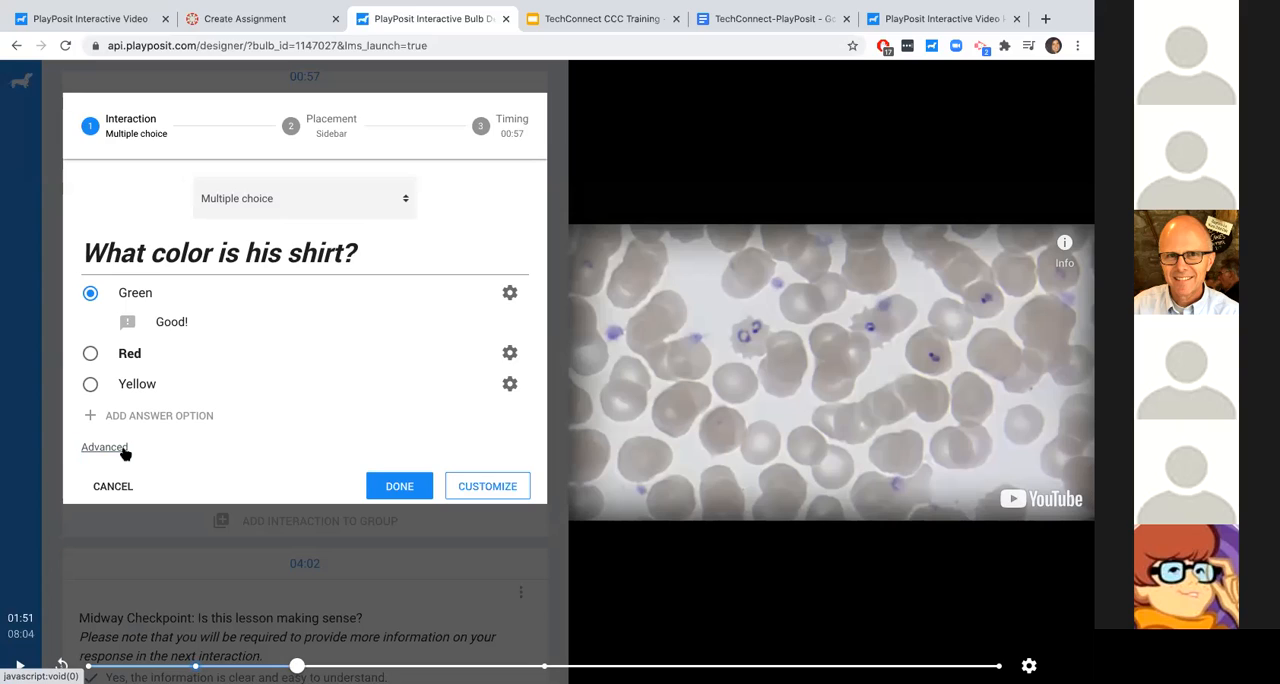
# - Place the shirt color question over the lower half of the video and set its opacity to 38%
pyautogui.click(311, 133)
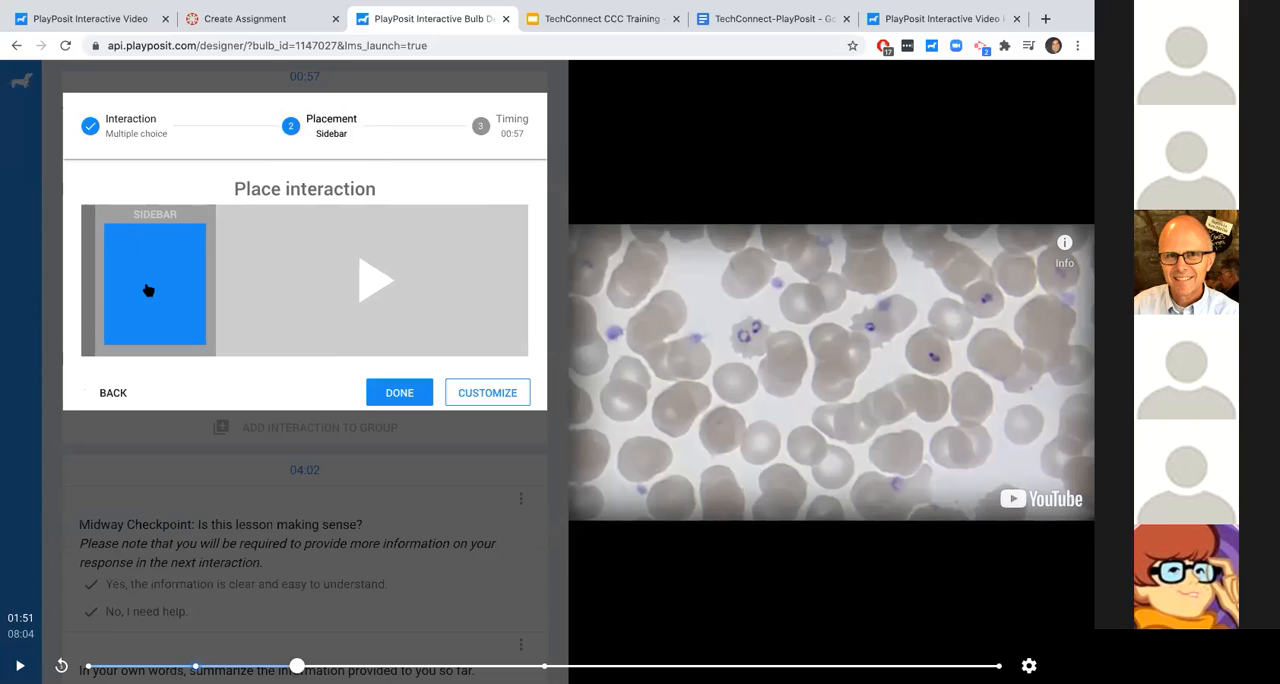
pyautogui.moveTo(160, 258); pyautogui.dragTo(404, 340)
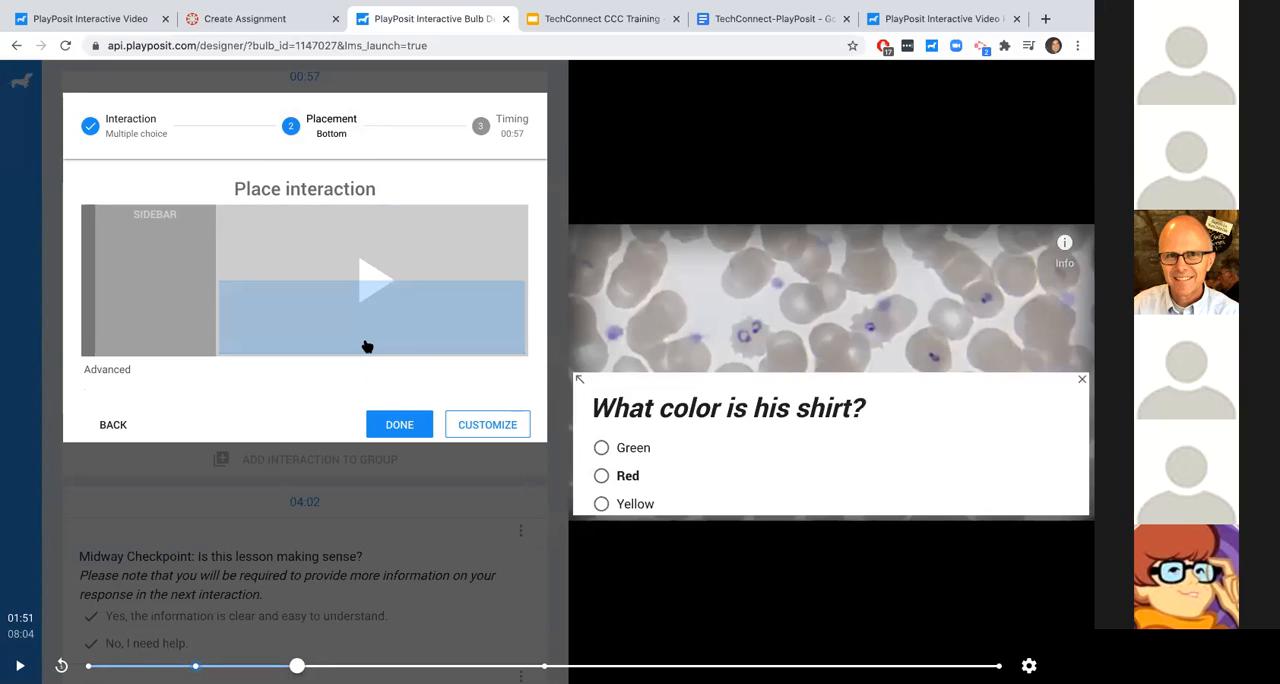
pyautogui.click(129, 370)
pyautogui.scroll(-1, 129, 372)
pyautogui.moveTo(459, 531); pyautogui.dragTo(256, 528)
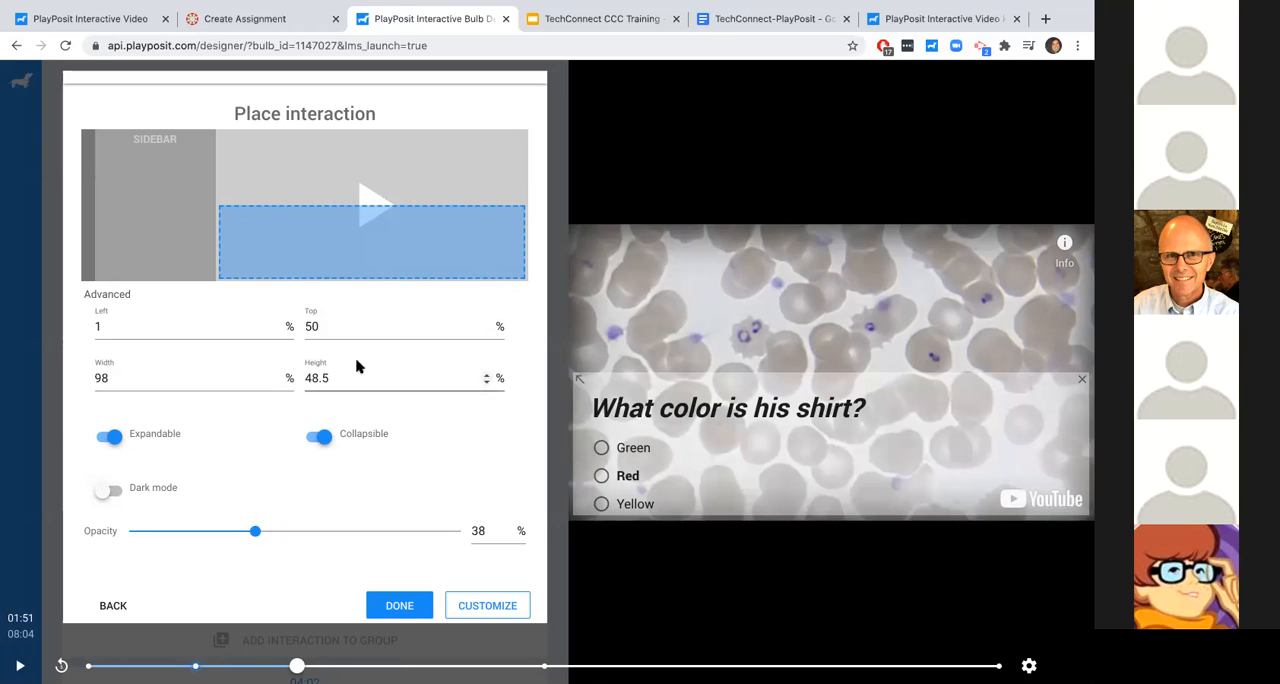
pyautogui.scroll(1, 340, 383)
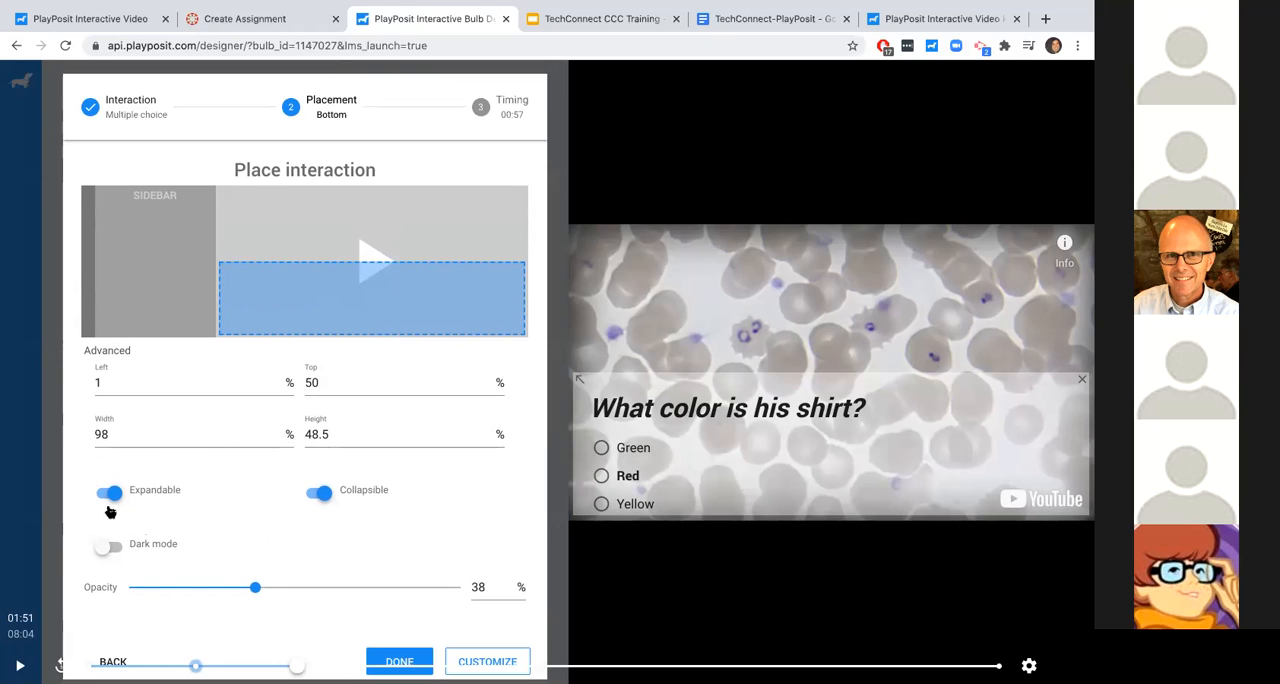
pyautogui.click(112, 362)
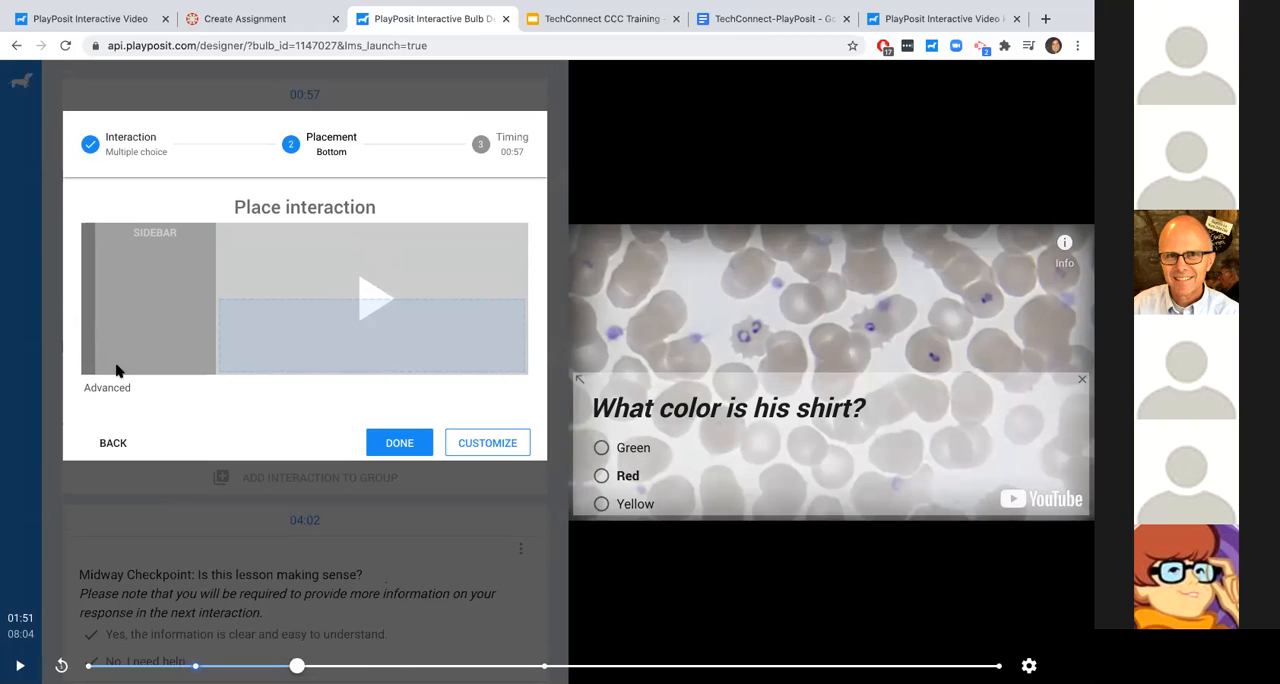
# - Copy the video's precise timestamp 00:57.25525 and use it as the question's start time
pyautogui.click(479, 164)
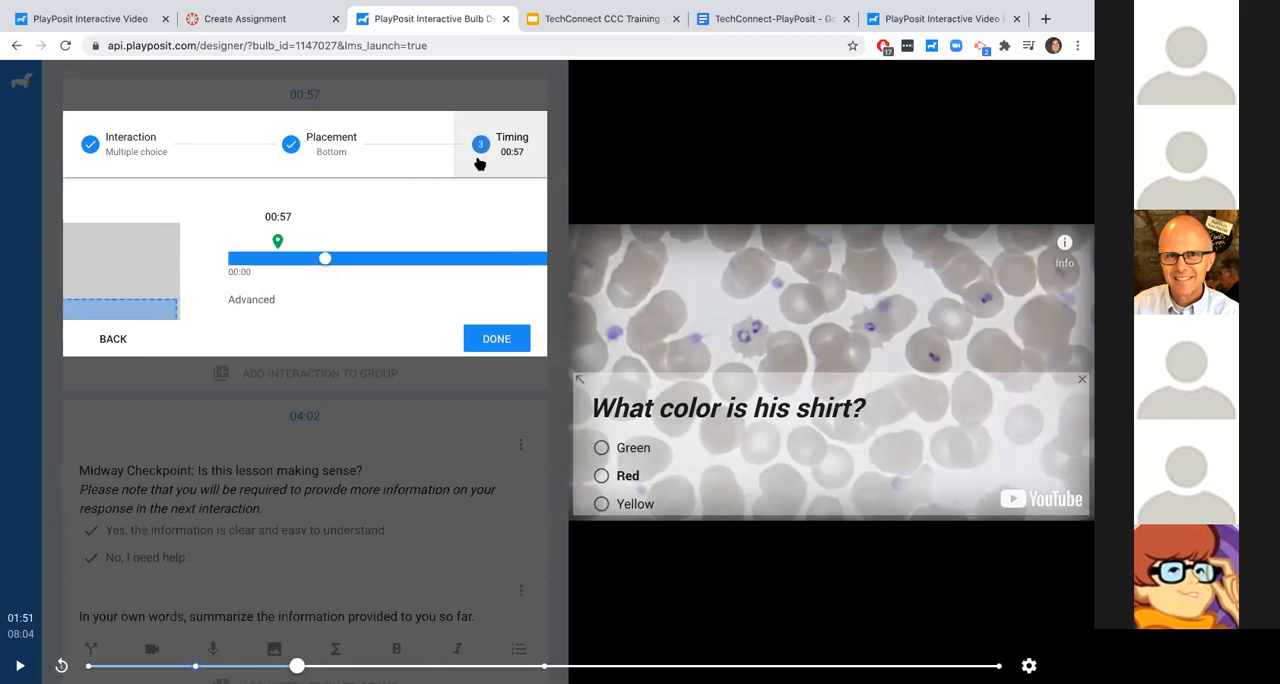
pyautogui.moveTo(188, 260); pyautogui.dragTo(138, 259)
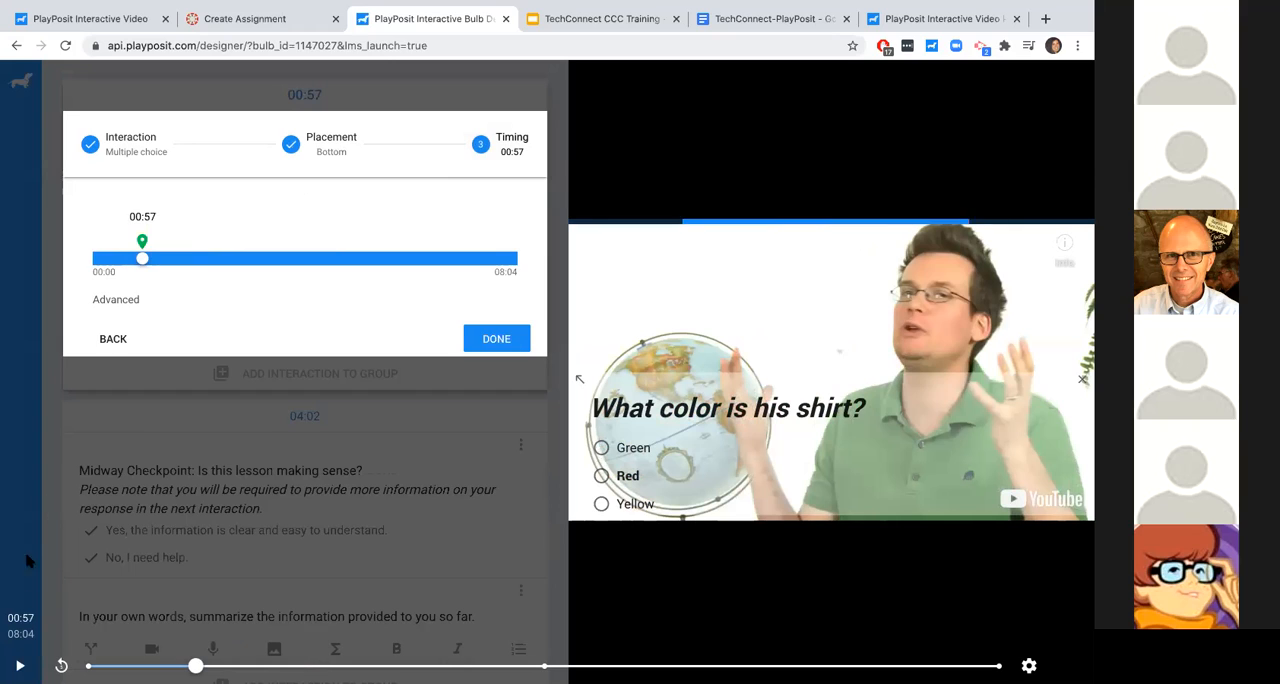
pyautogui.click(20, 619)
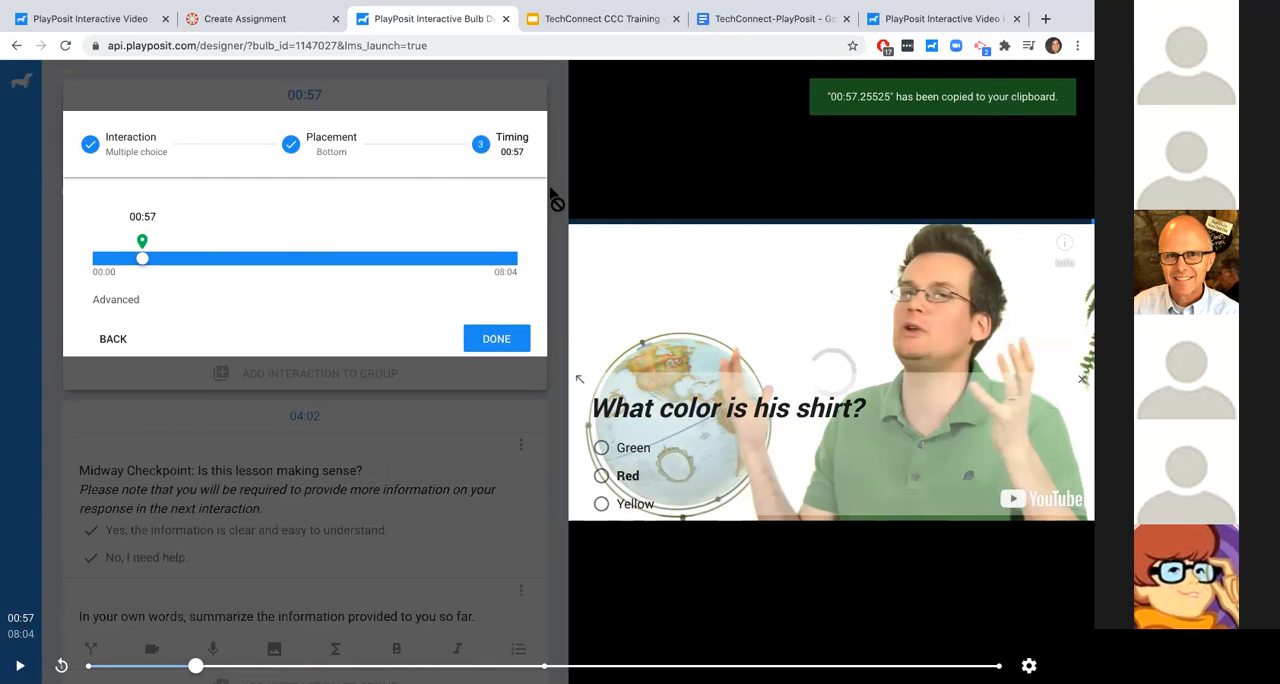
pyautogui.click(118, 299)
pyautogui.click(150, 334)
pyautogui.hotkey('ctrl', 'a')
pyautogui.write('00:57.25525')
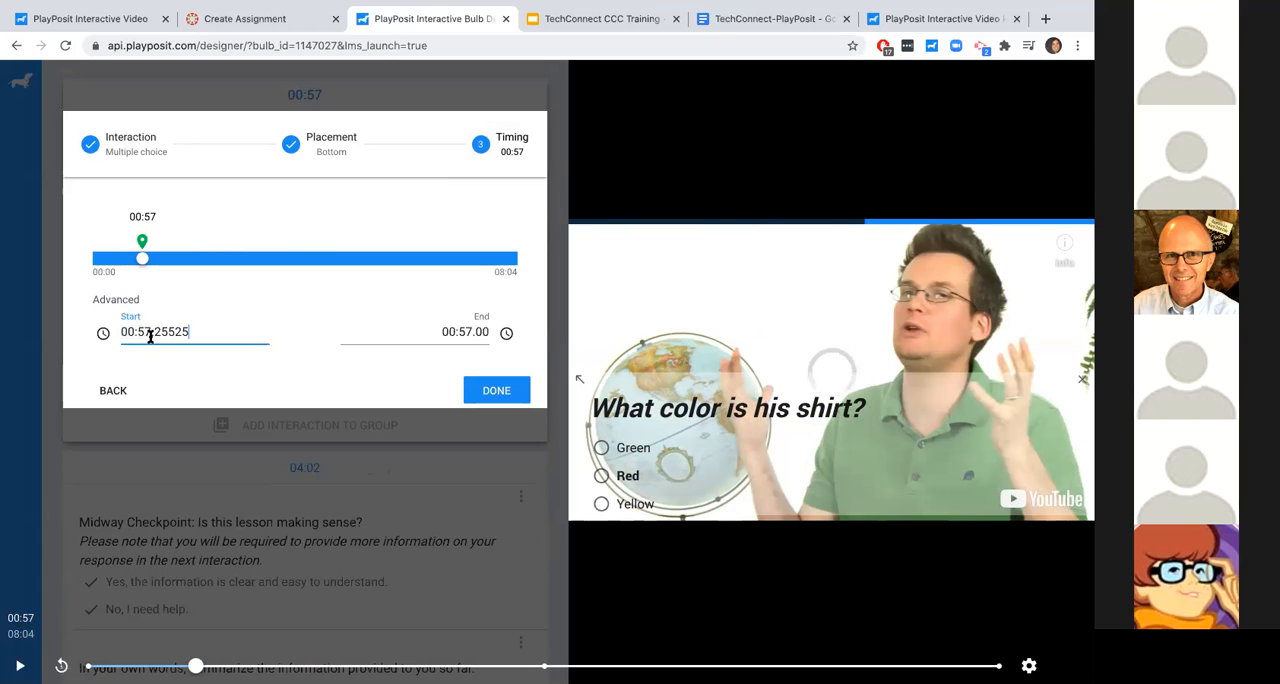
pyautogui.click(442, 333)
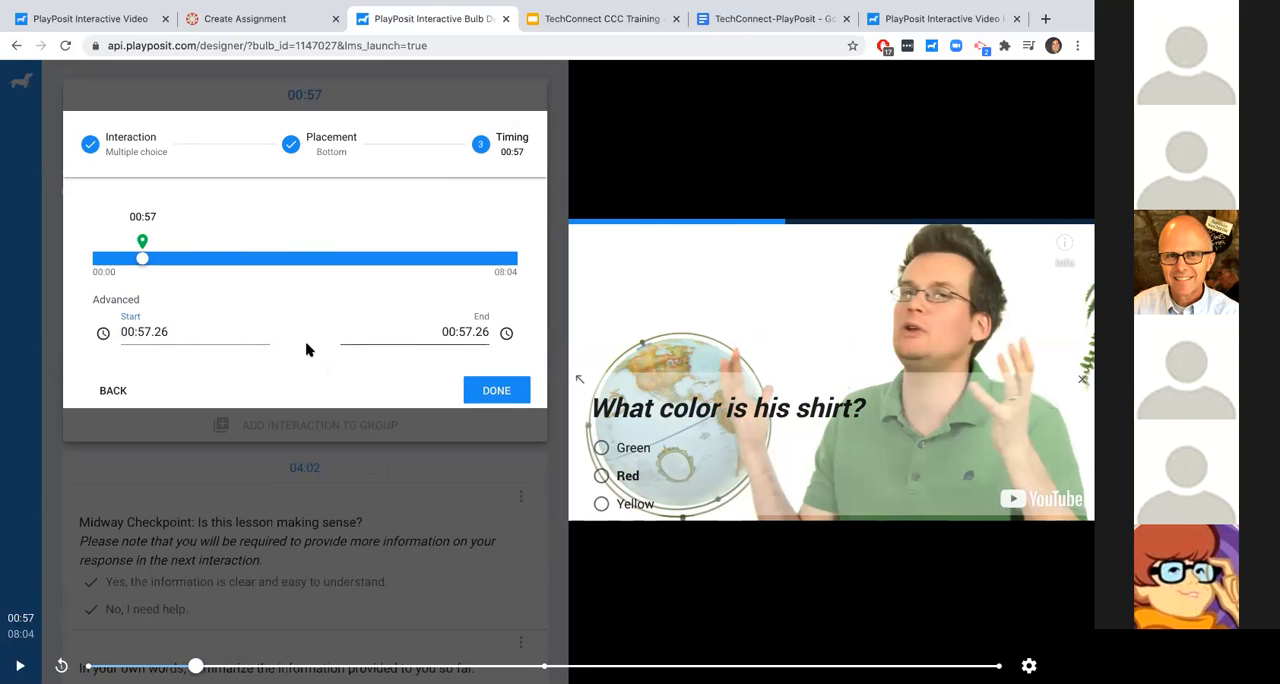
pyautogui.click(181, 336)
pyautogui.click(203, 358)
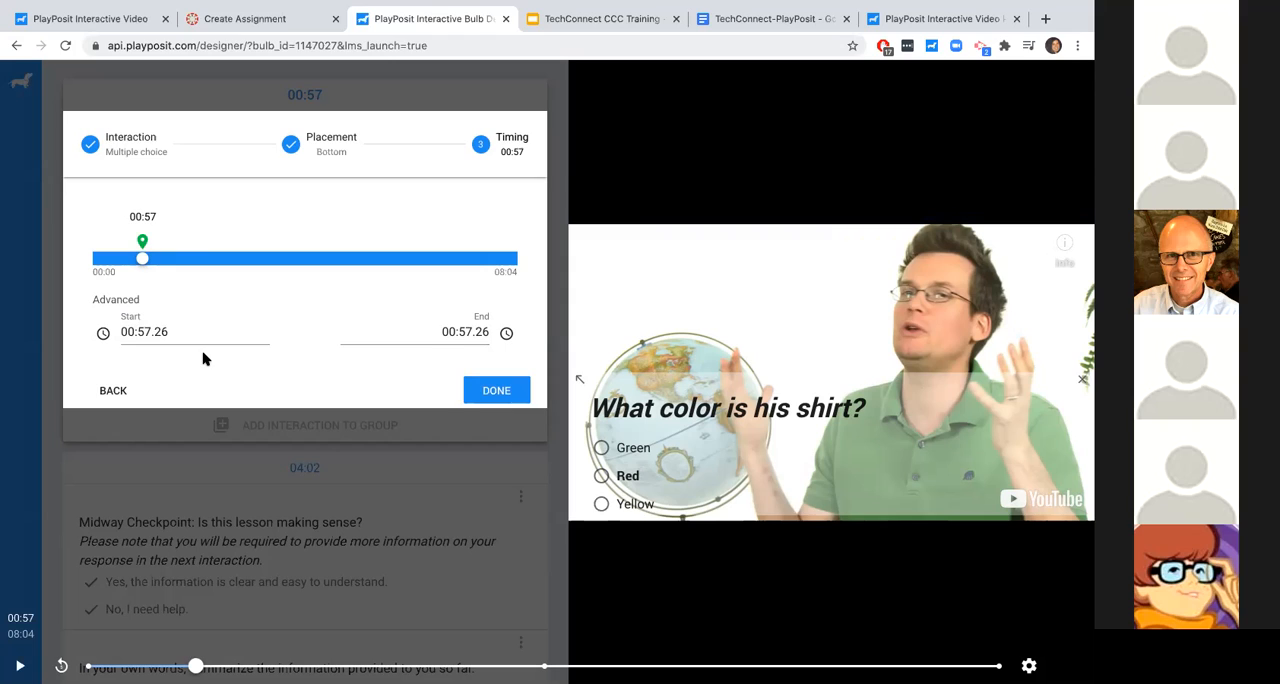
# - Time the shirt color question to start at 01:13 and end at 02:13, check its settings and save it
pyautogui.click(20, 617)
pyautogui.moveTo(141, 237); pyautogui.dragTo(156, 240)
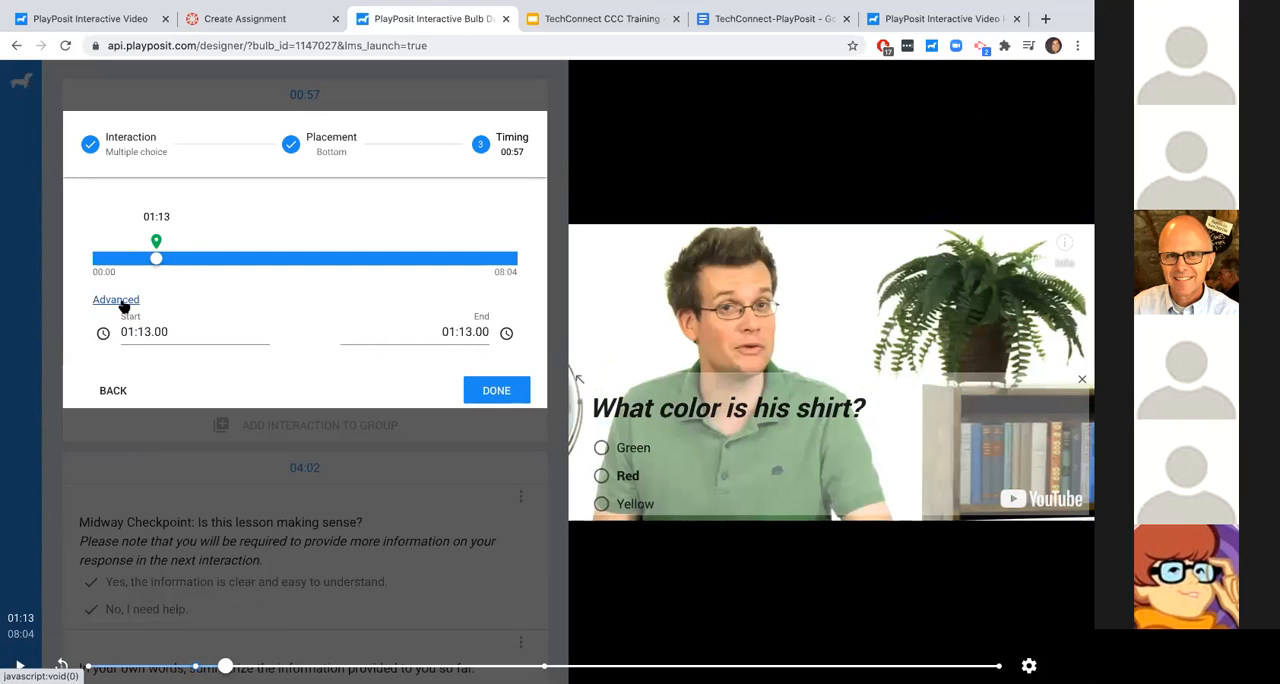
pyautogui.click(456, 331)
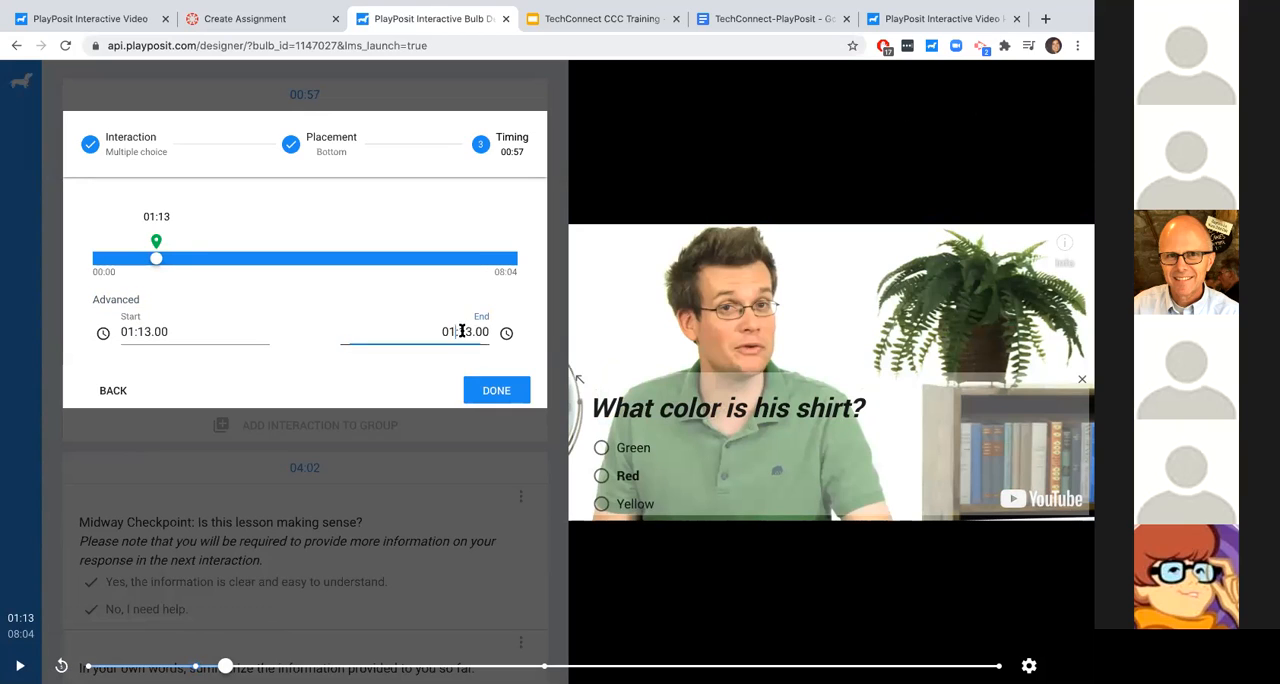
pyautogui.press('BackSpace')
pyautogui.write('2')
pyautogui.click(315, 370)
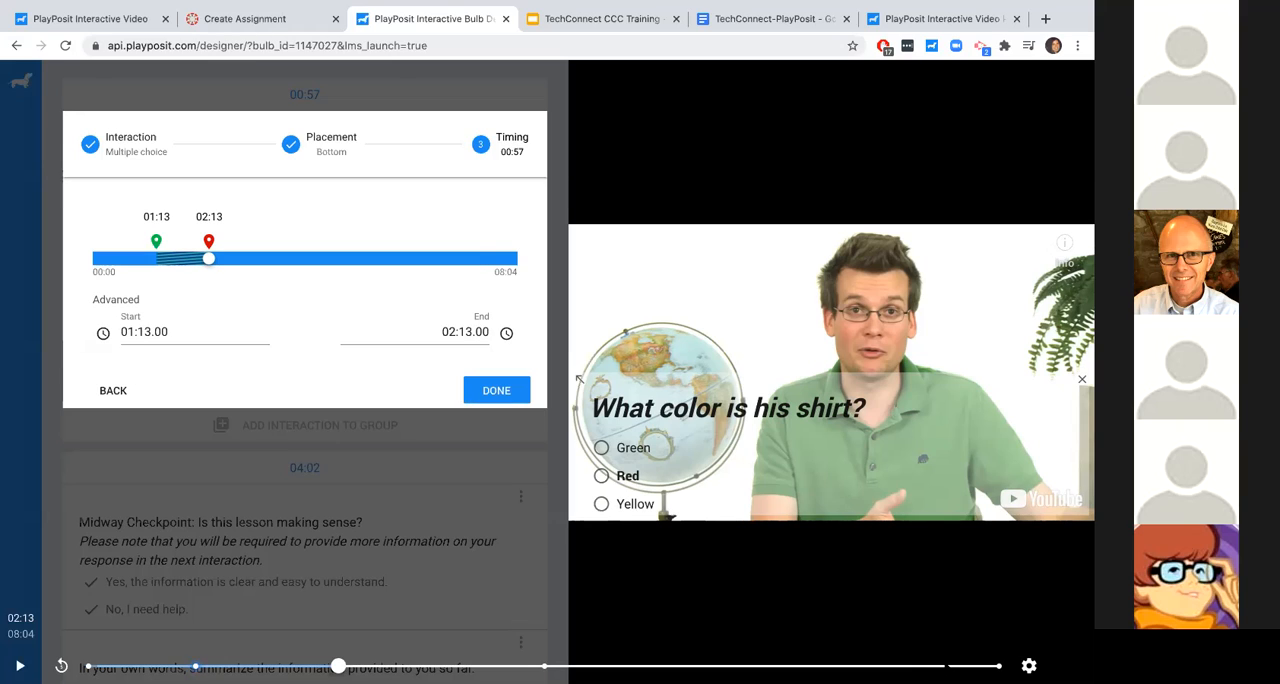
pyautogui.click(128, 174)
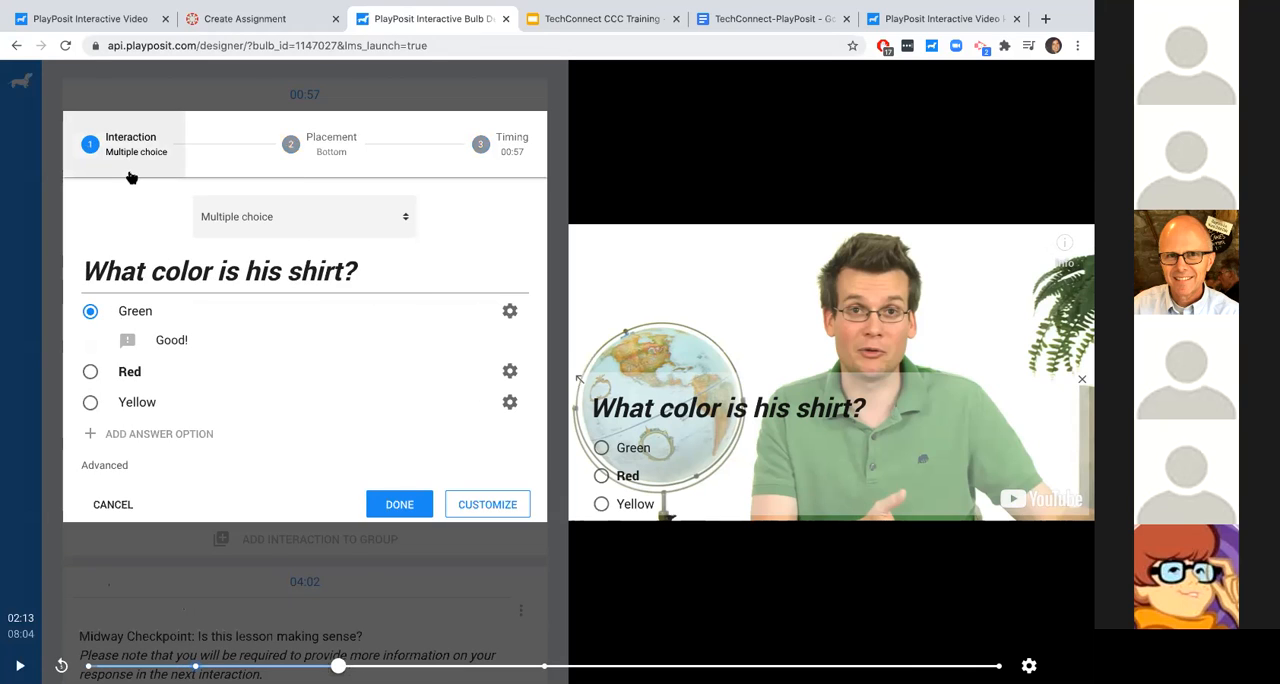
pyautogui.click(368, 167)
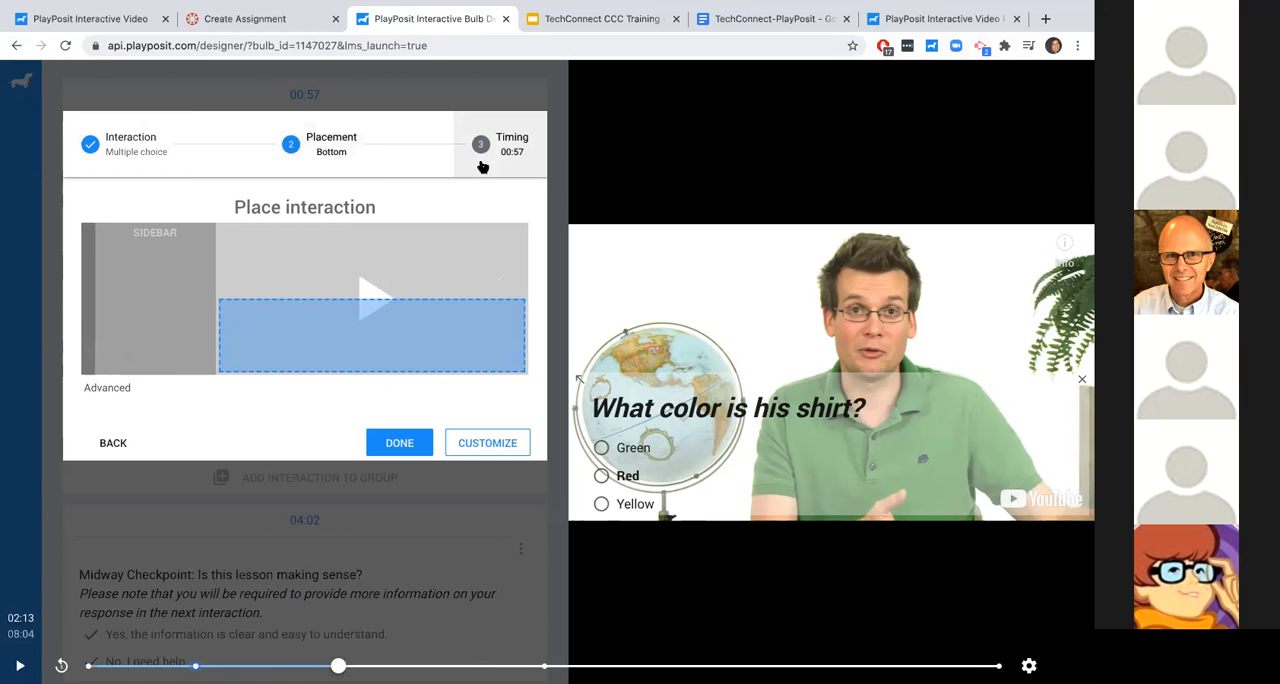
pyautogui.click(481, 165)
pyautogui.click(500, 389)
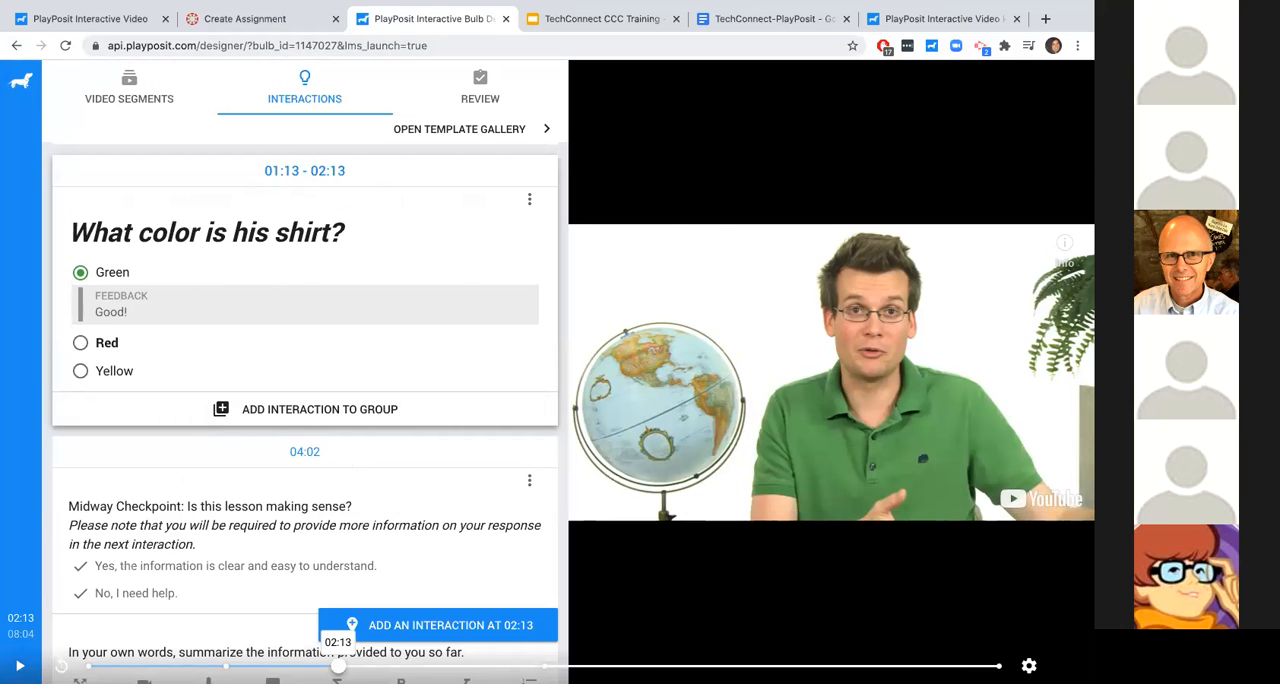
# - Add a free response interaction at 05:15 with the question text "Respond to the prompt:" and review its advanced options
pyautogui.moveTo(336, 668); pyautogui.dragTo(681, 666)
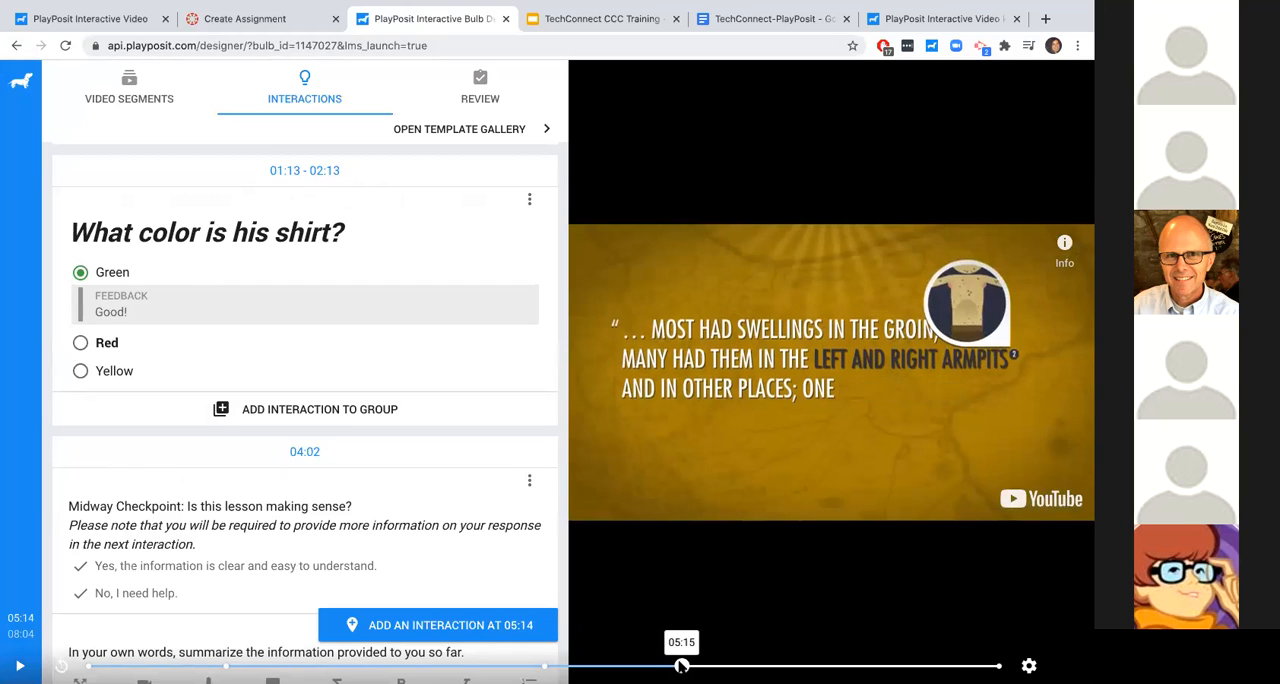
pyautogui.click(432, 626)
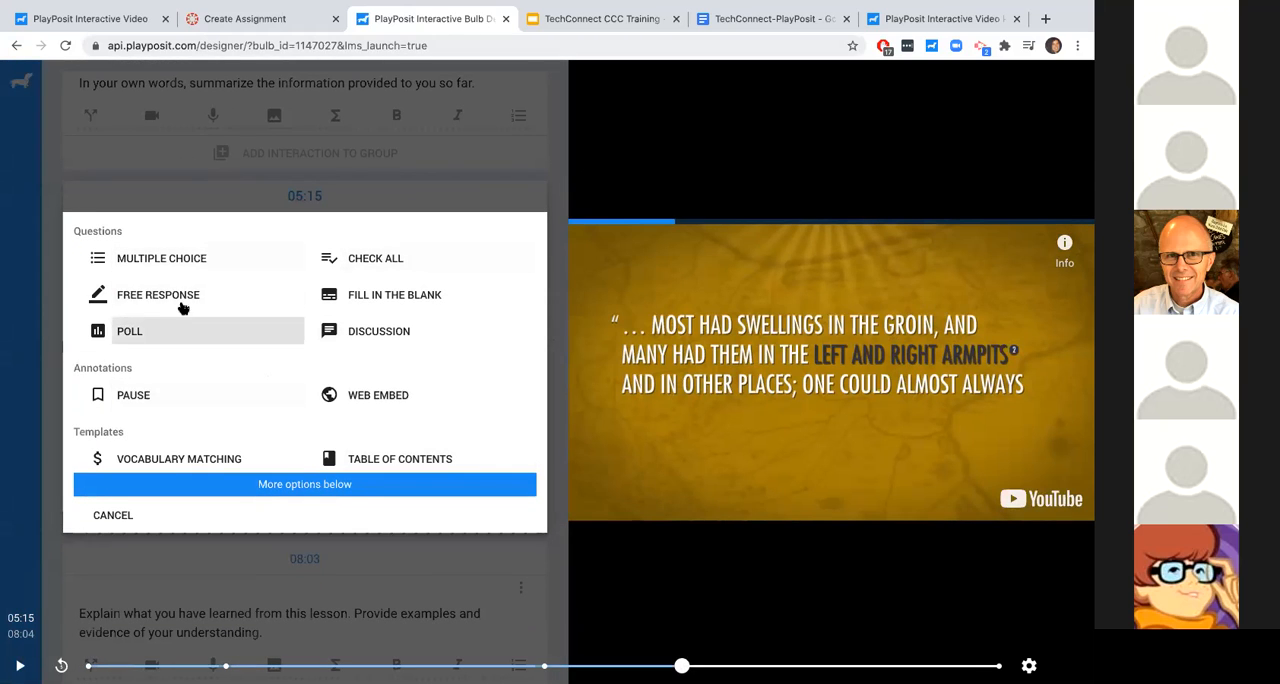
pyautogui.click(185, 297)
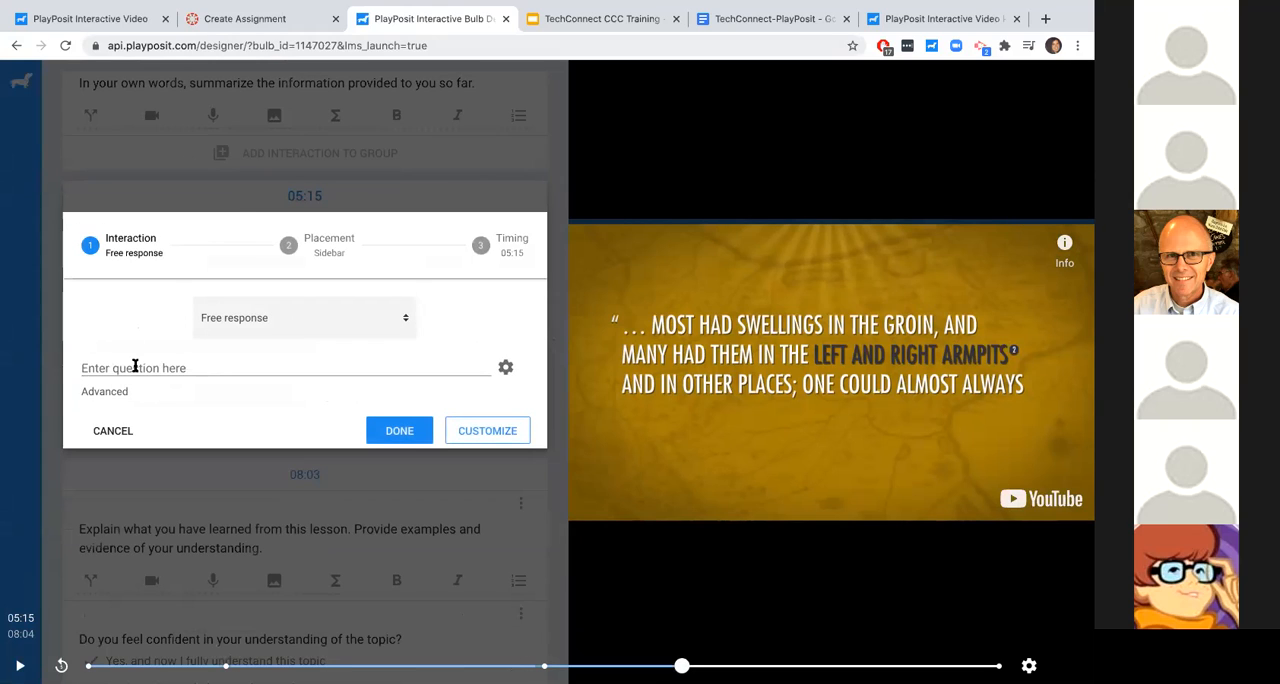
pyautogui.click(135, 365)
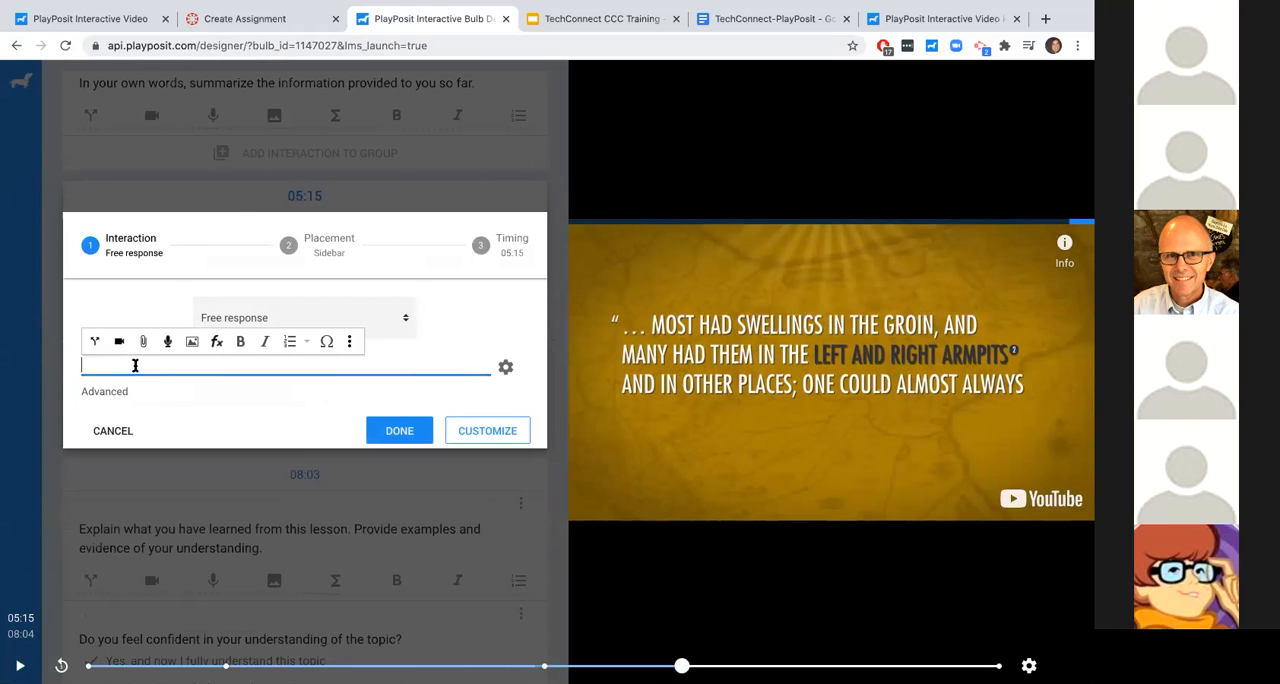
pyautogui.write('Respond ')
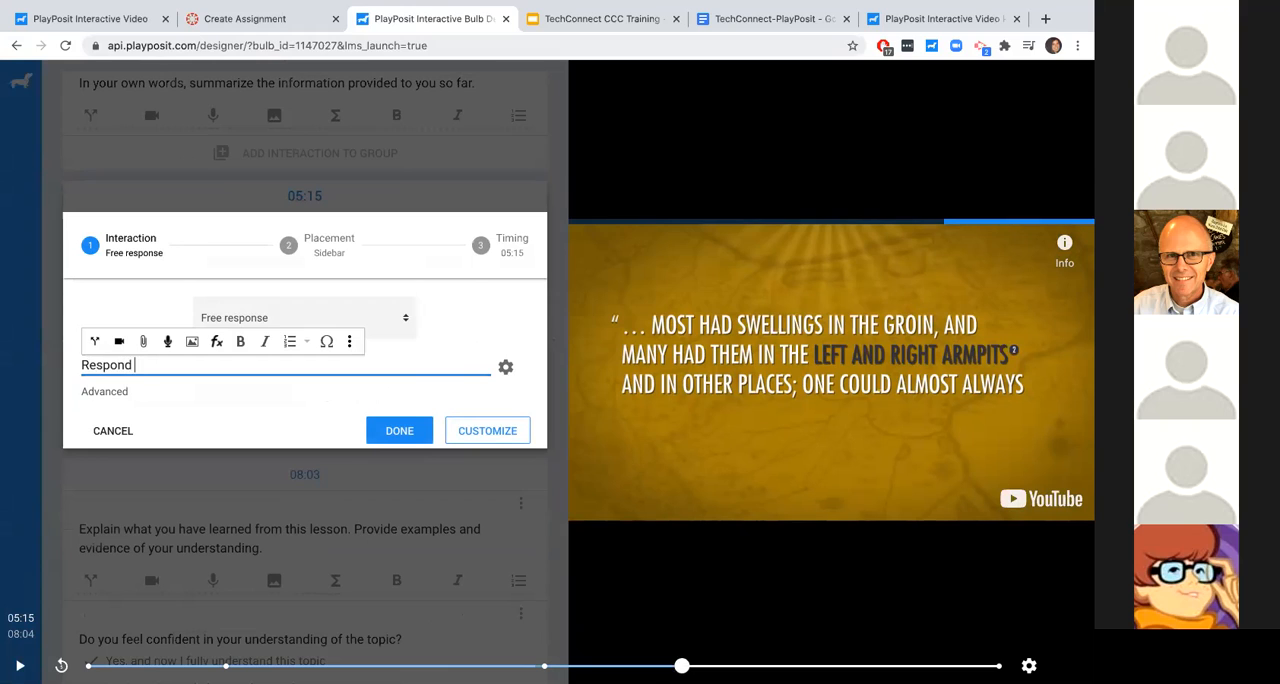
pyautogui.write('to the prompt:')
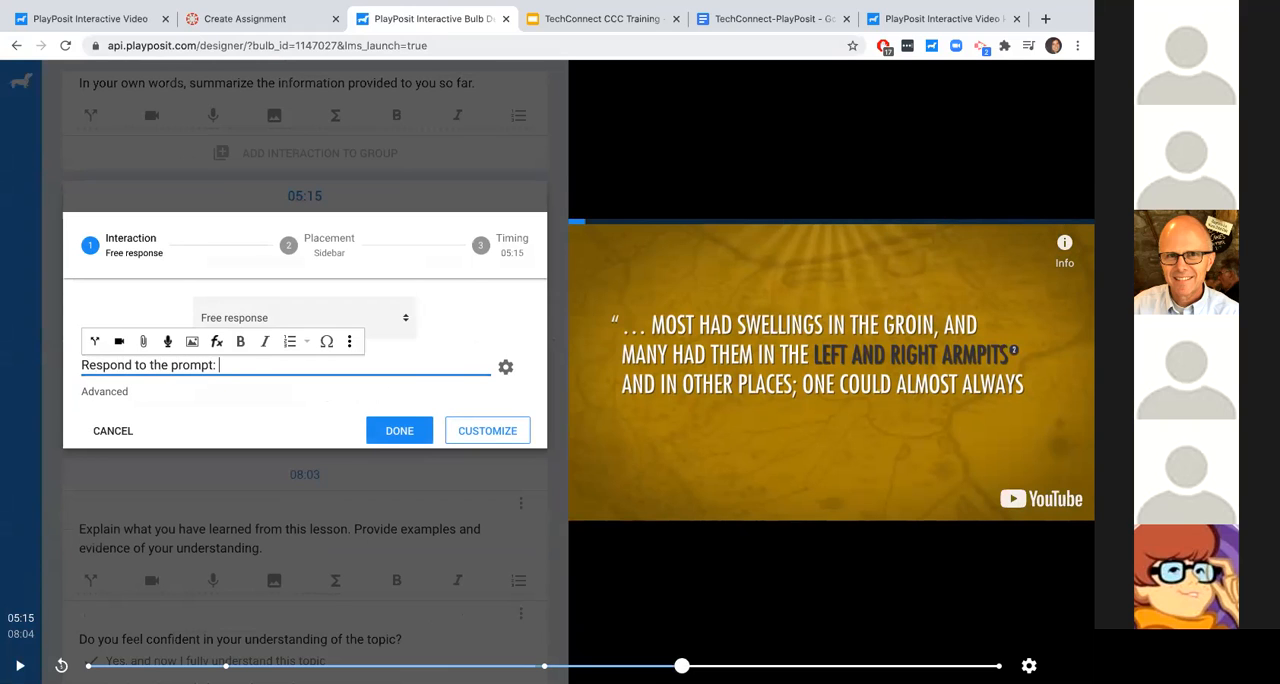
pyautogui.click(84, 394)
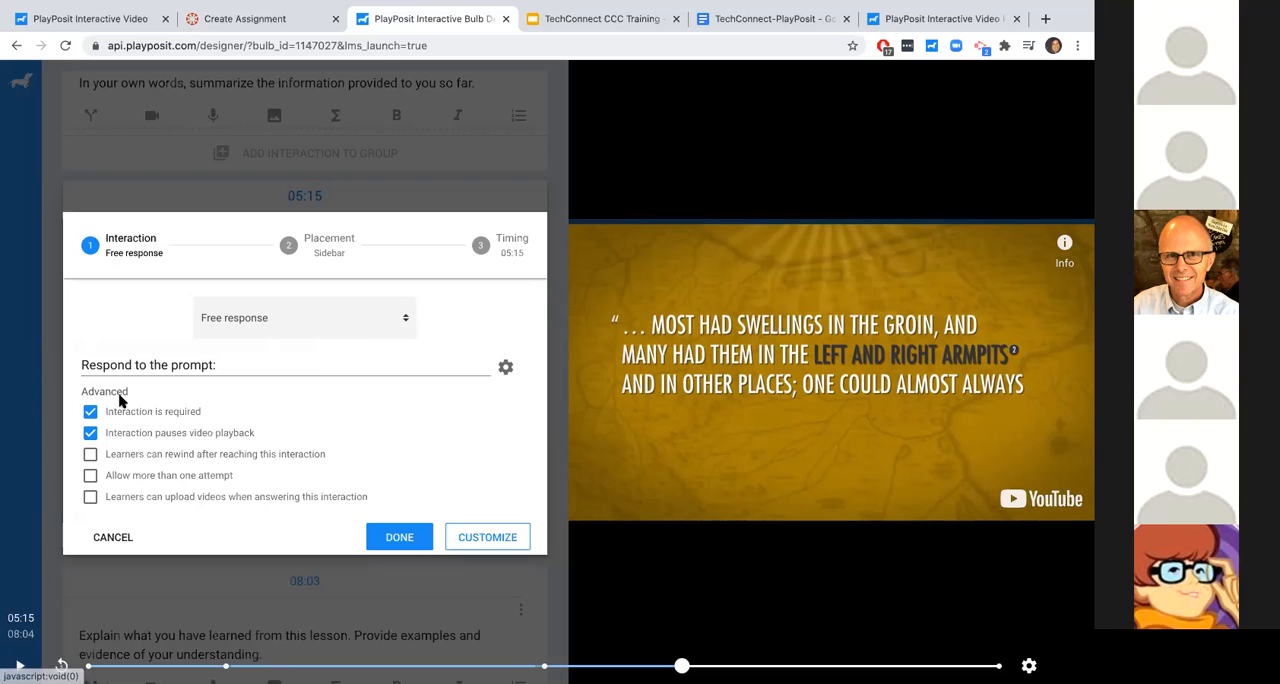
pyautogui.click(108, 393)
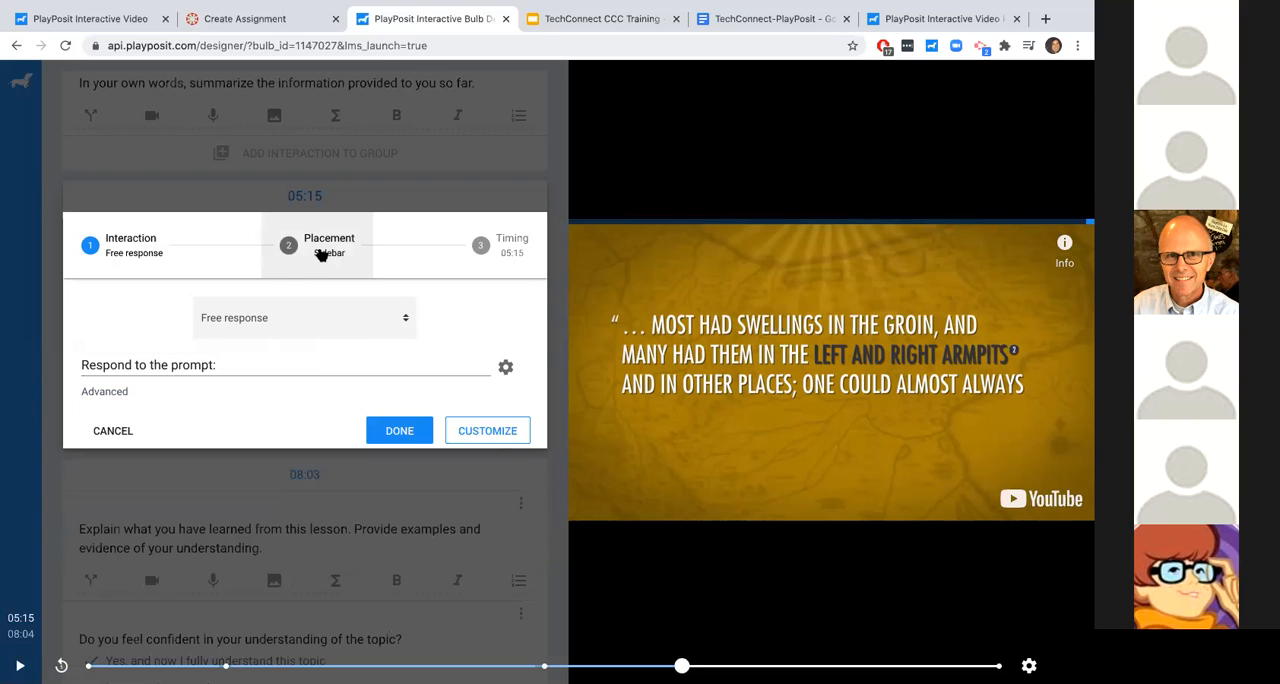
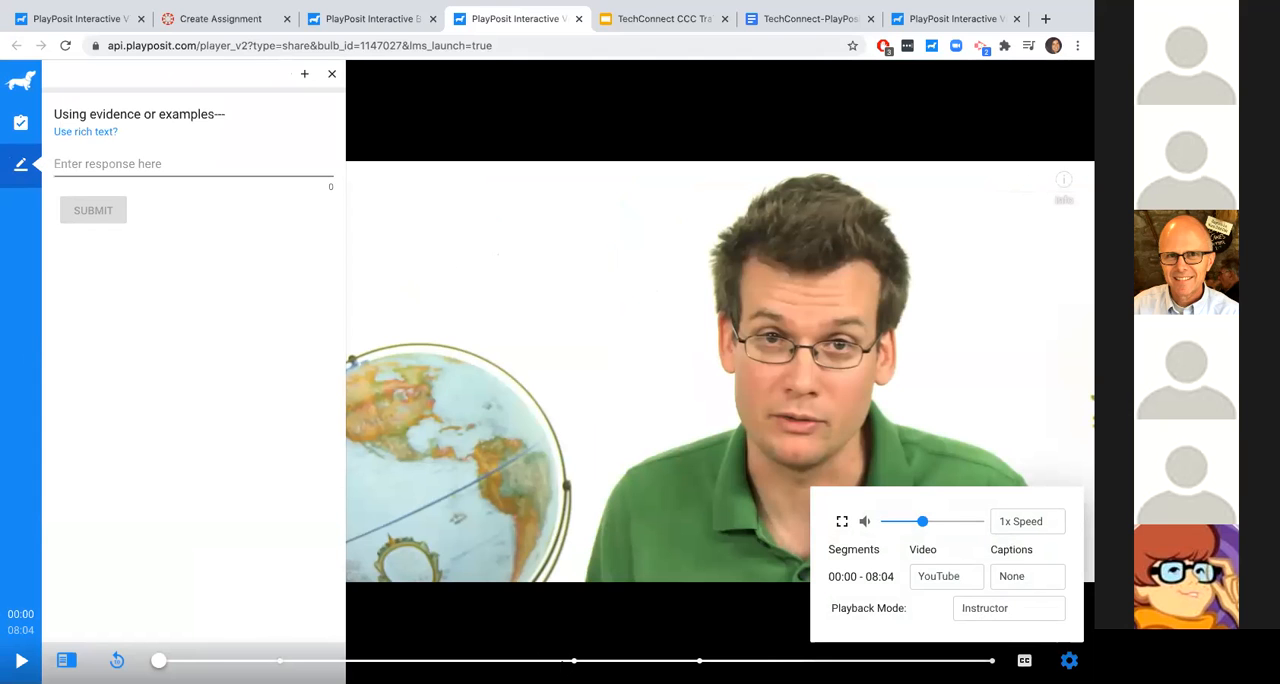
# - Scrub forward and back through the bulb preview in Instructor playback mode
pyautogui.moveTo(158, 661); pyautogui.dragTo(197, 661)
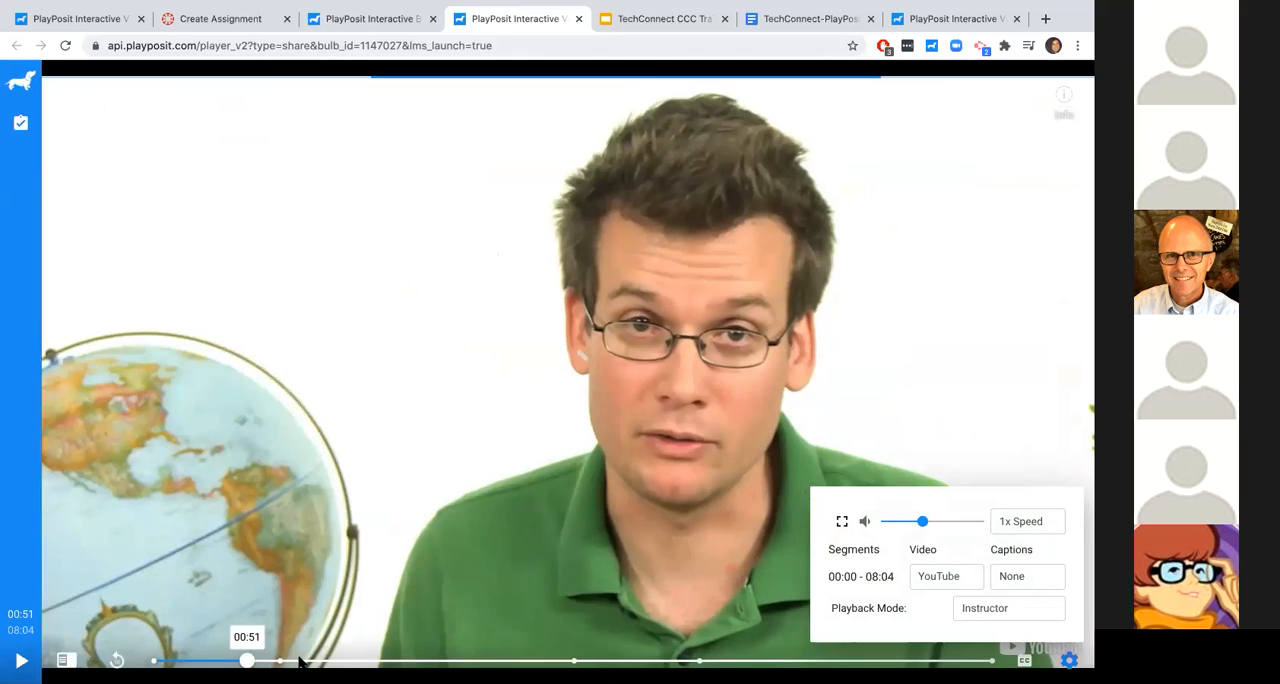
pyautogui.click(179, 661)
pyautogui.click(160, 661)
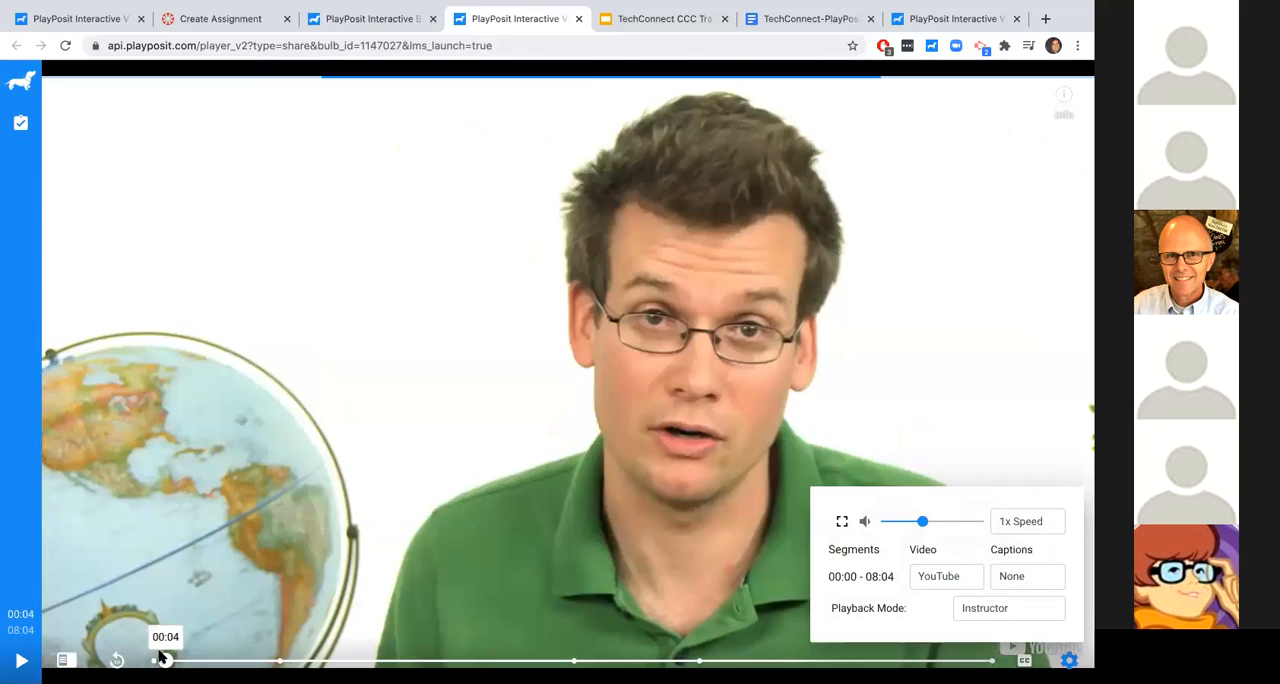
# - Switch the preview's playback mode to Learner and try to skip ahead in the video
pyautogui.click(1070, 660)
pyautogui.click(1070, 660)
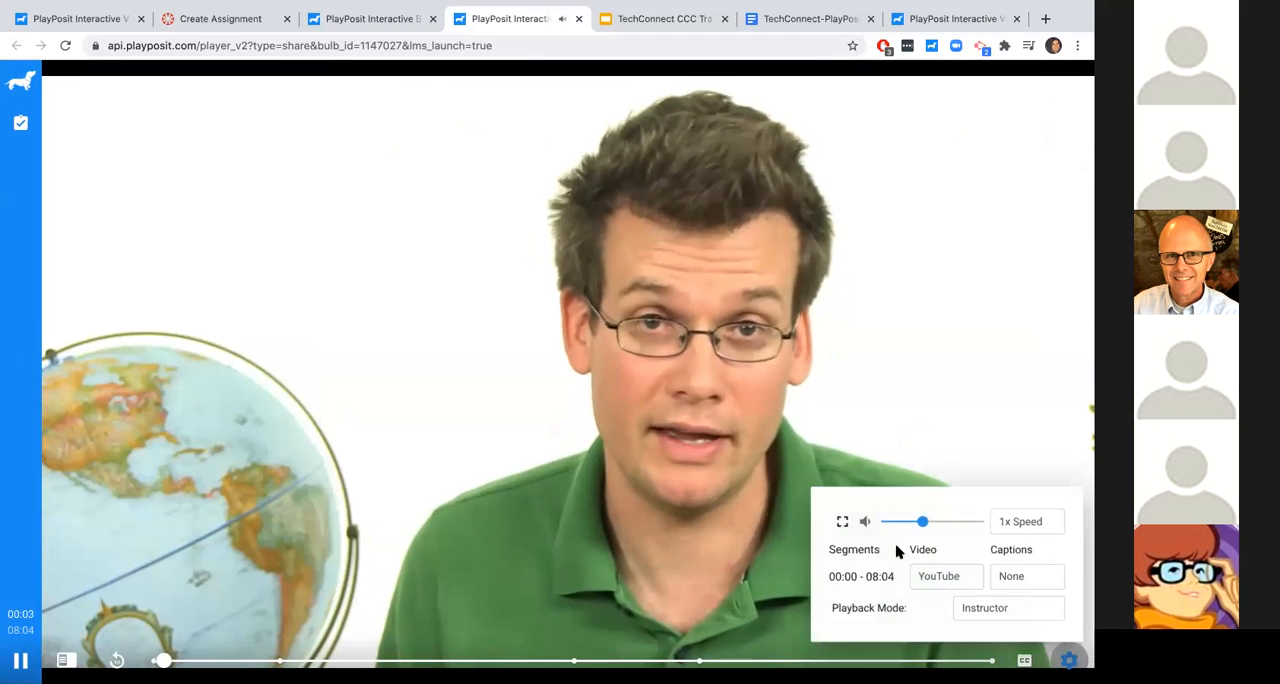
pyautogui.click(973, 608)
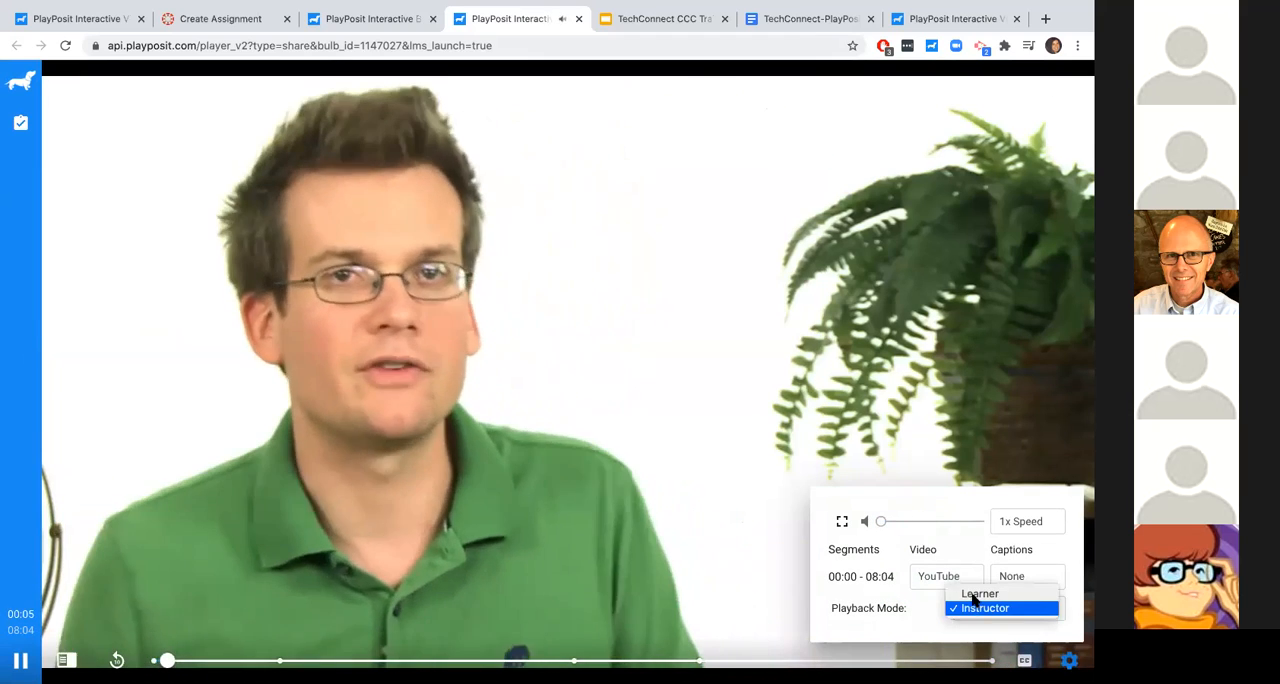
pyautogui.click(975, 590)
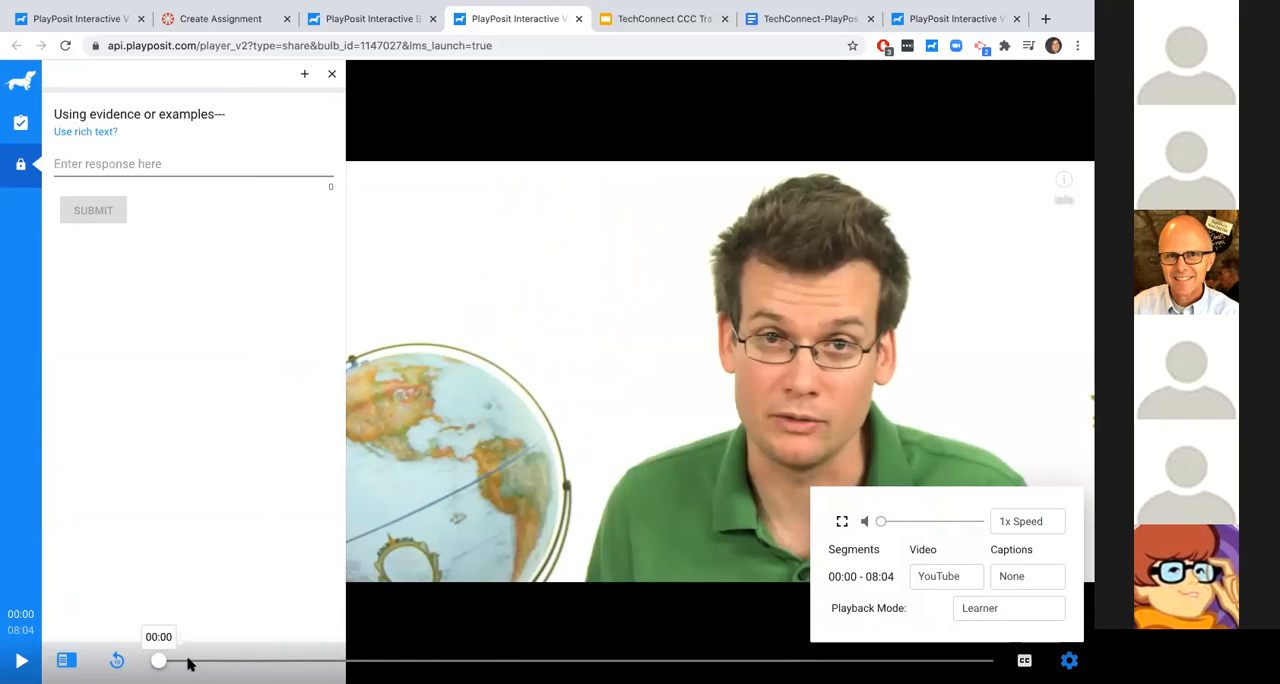
pyautogui.click(344, 659)
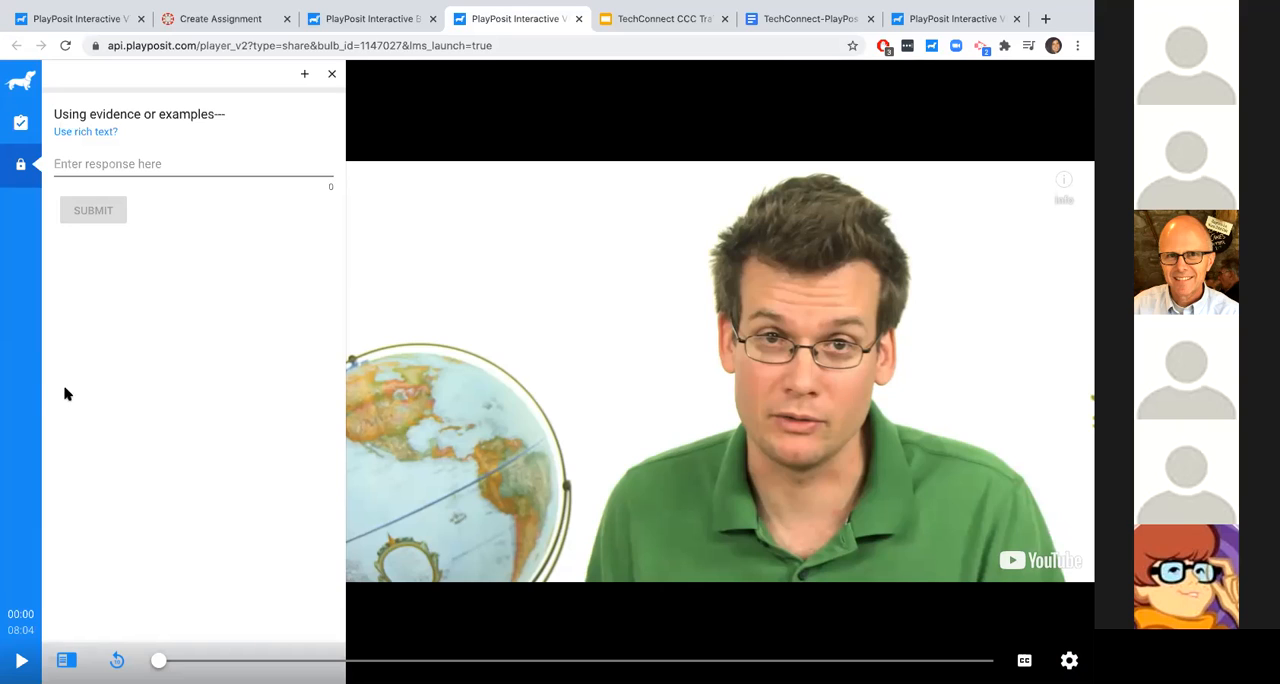
# - Look at the preview's transcript, notes and review views, and try again to skip past the first interaction
pyautogui.click(19, 125)
pyautogui.click(254, 103)
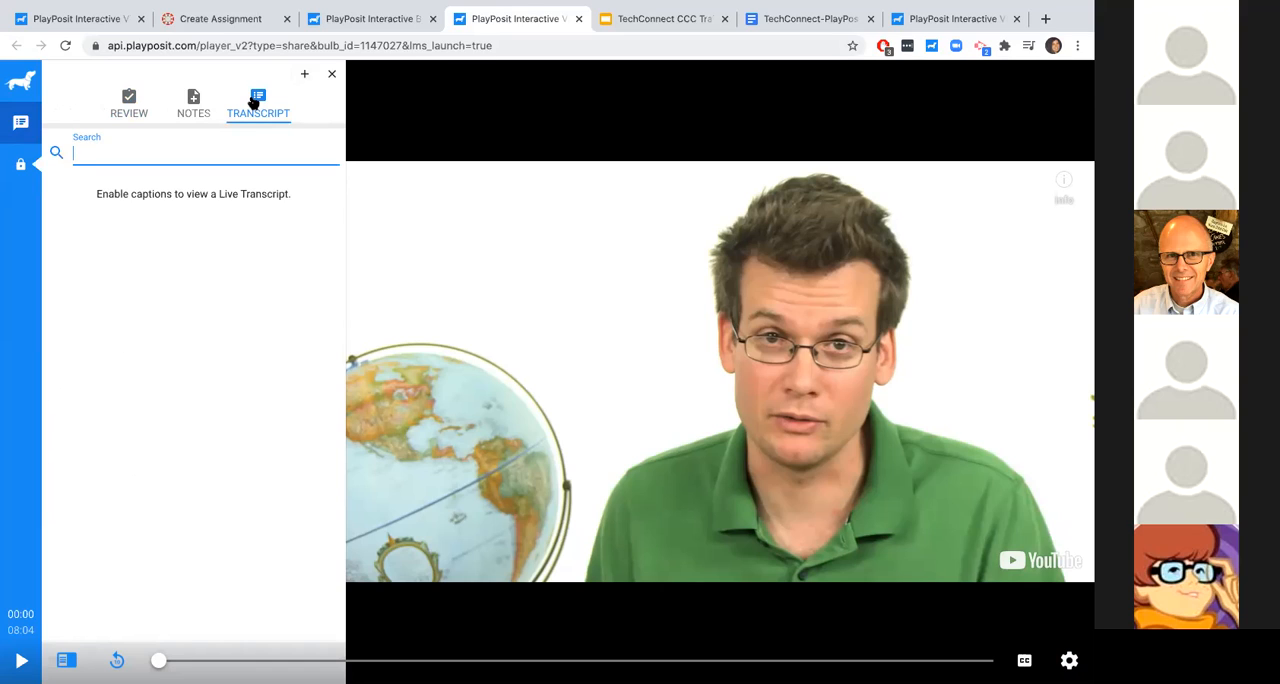
pyautogui.click(185, 108)
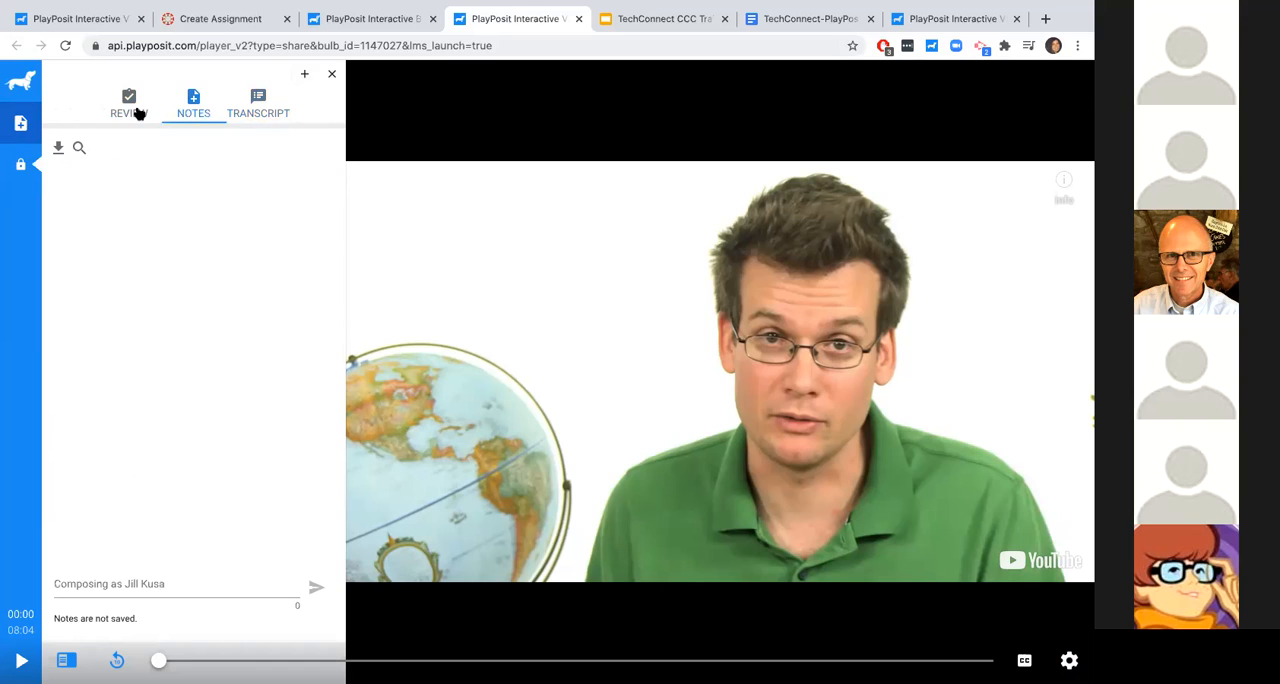
pyautogui.click(135, 110)
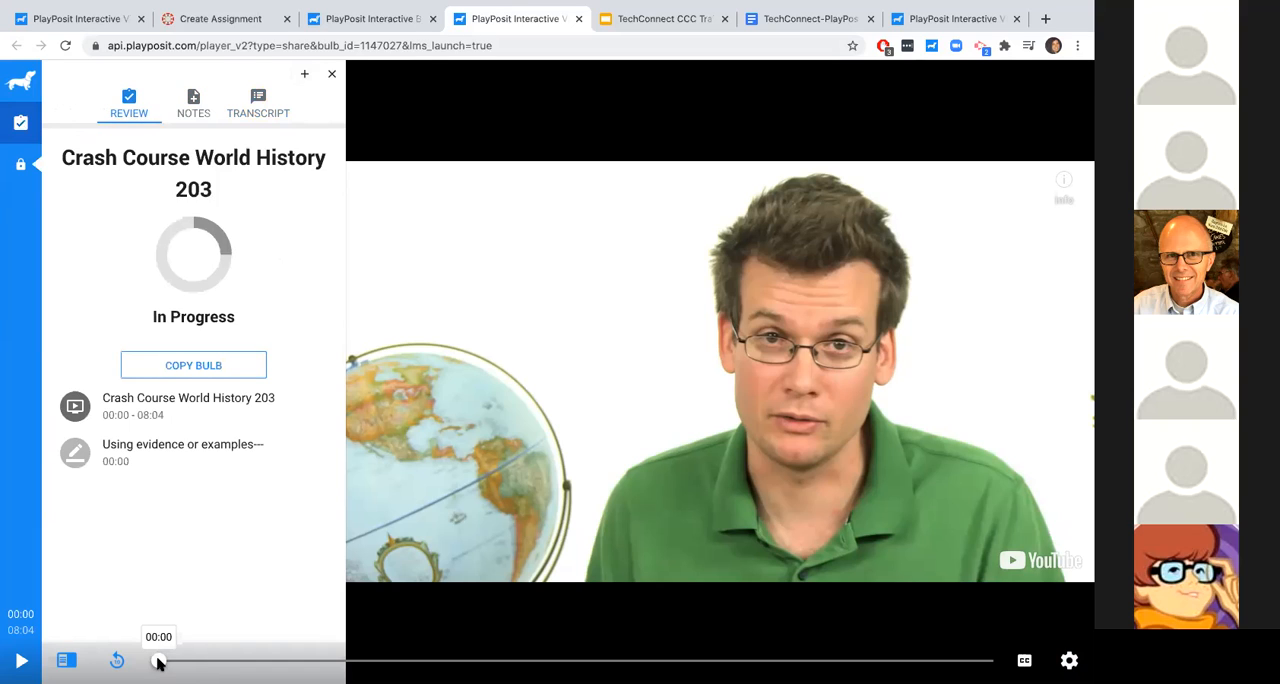
pyautogui.click(214, 662)
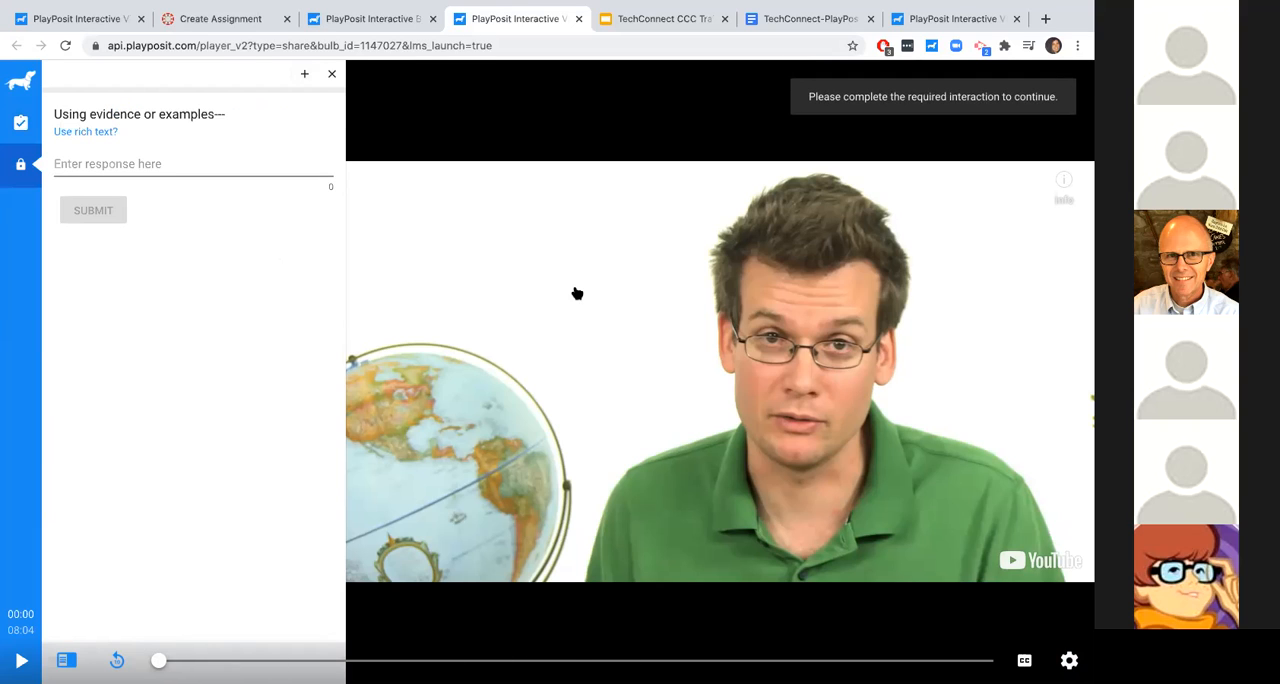
# - In the bulb's playback options, allow learners to view their printable report and save the changes
pyautogui.click(370, 19)
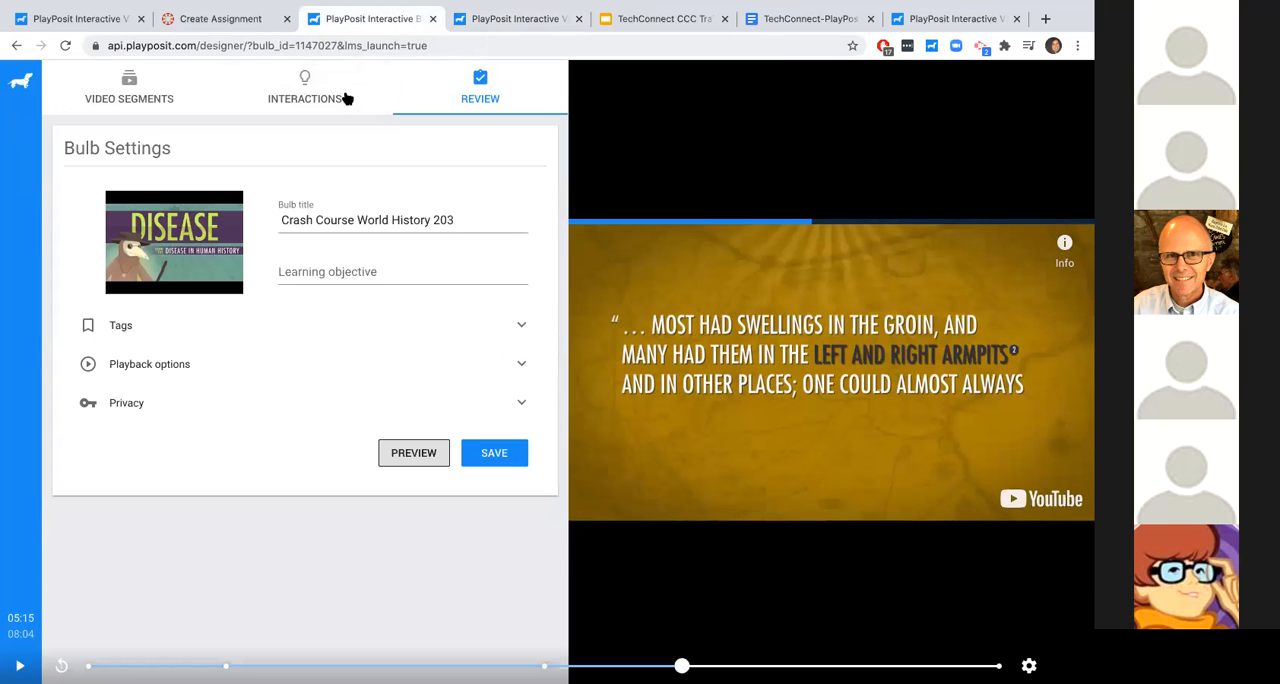
pyautogui.click(237, 376)
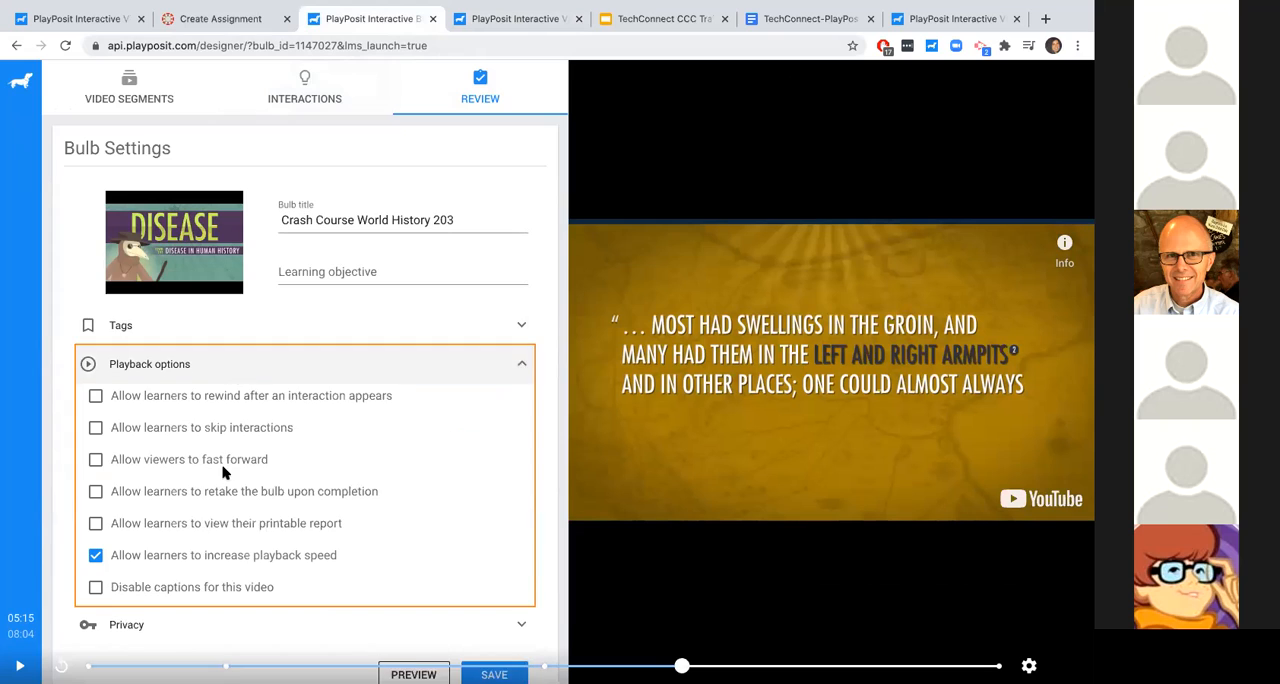
pyautogui.scroll(-1, 230, 470)
pyautogui.click(258, 491)
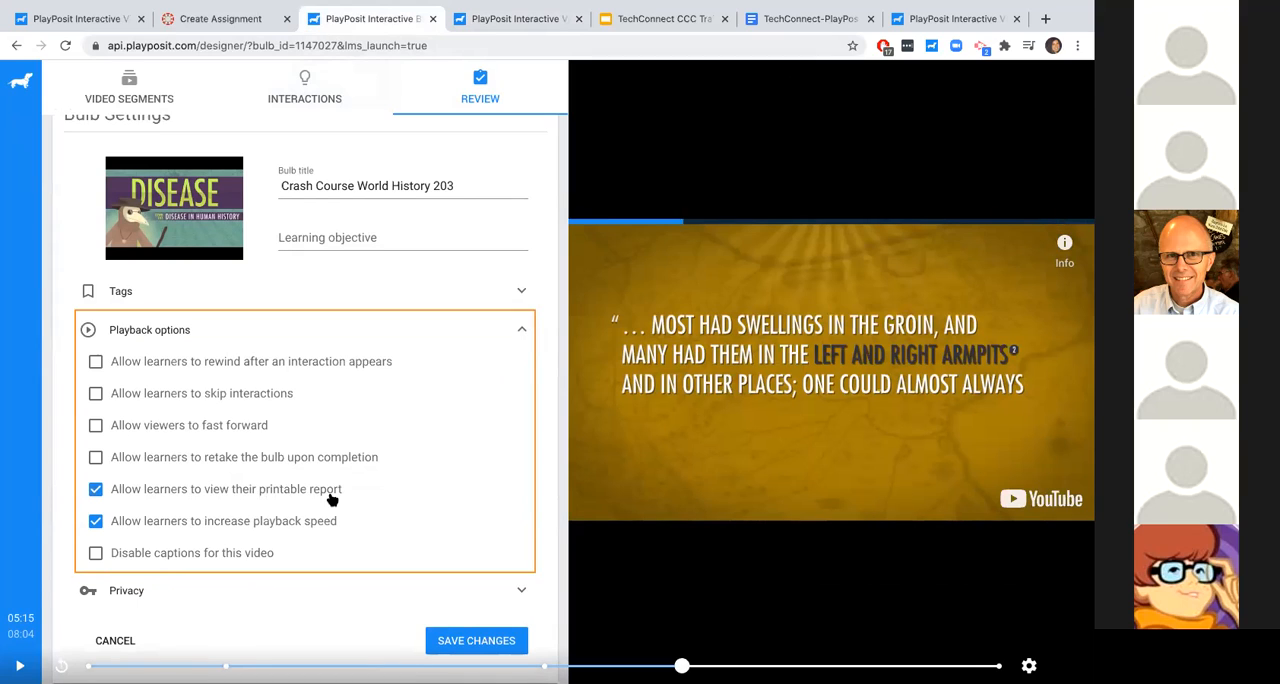
pyautogui.click(218, 491)
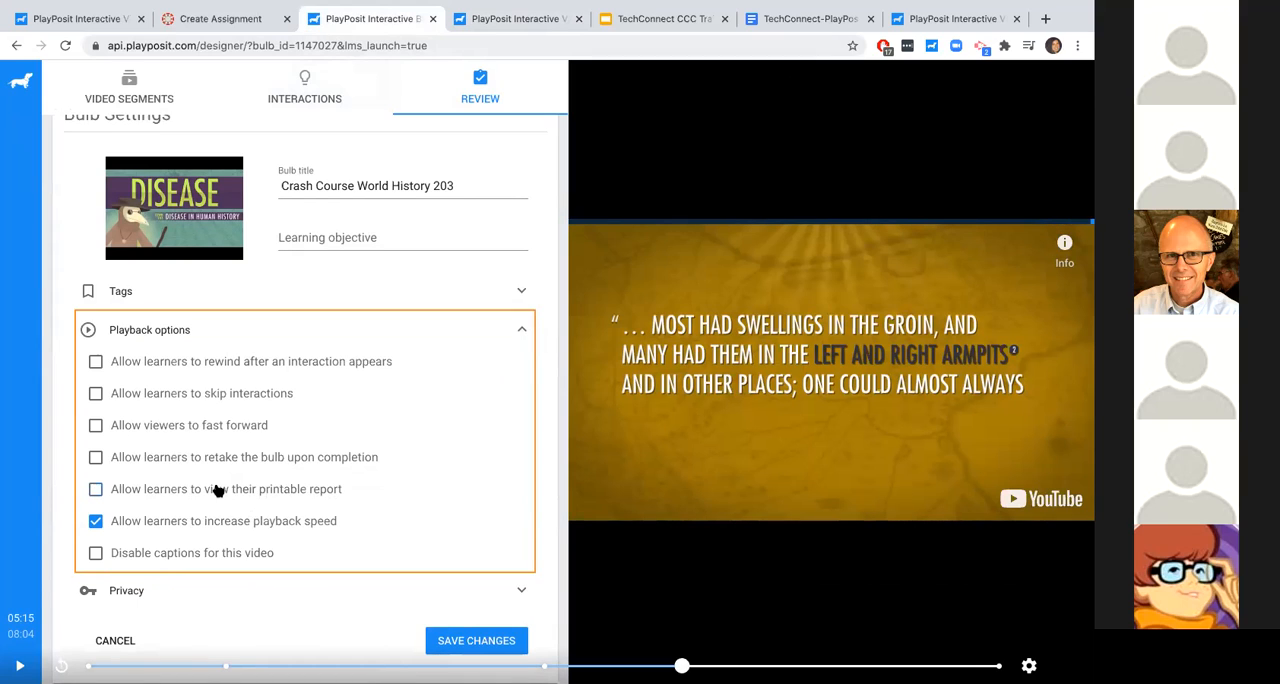
pyautogui.click(234, 491)
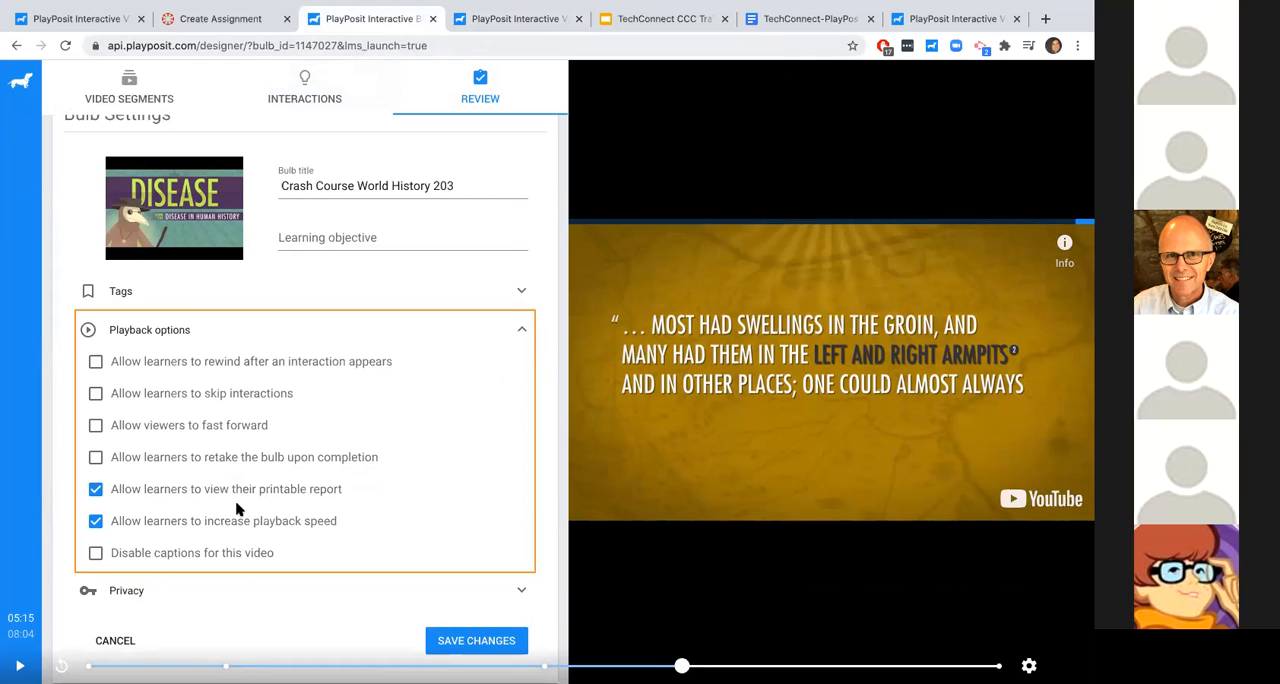
pyautogui.click(458, 641)
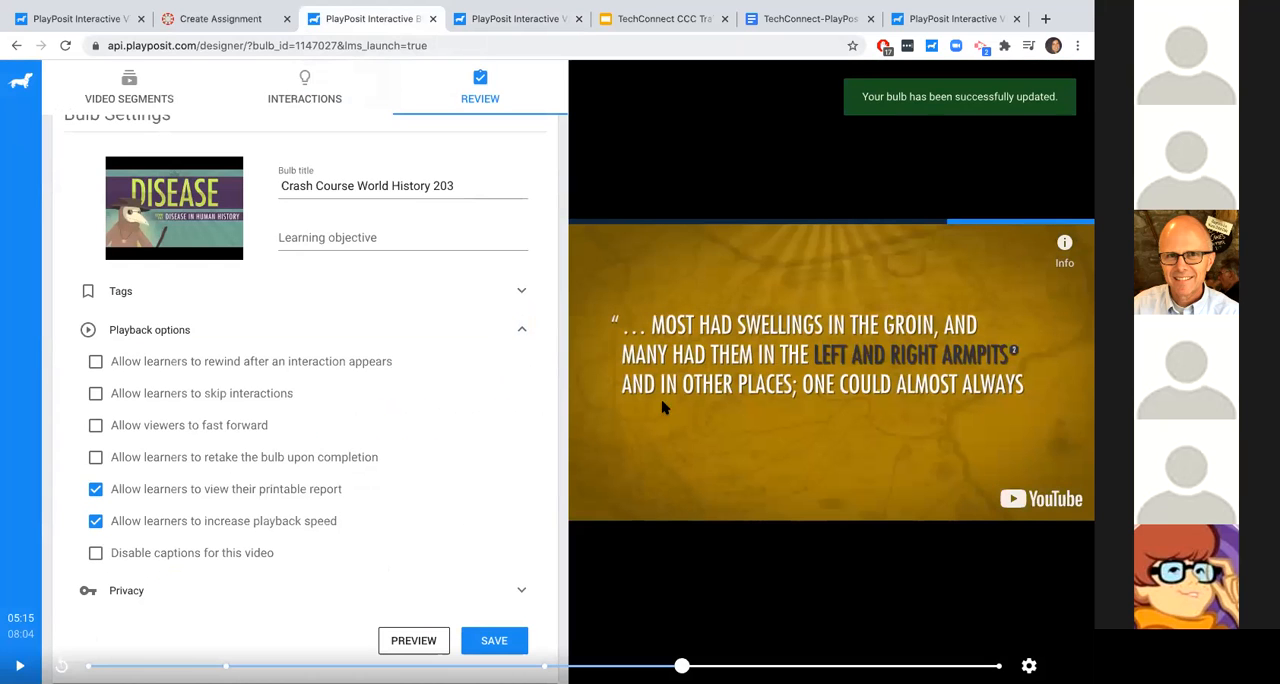
# - Finish saving the bulb, then close both the designer and the bulb preview
pyautogui.click(474, 641)
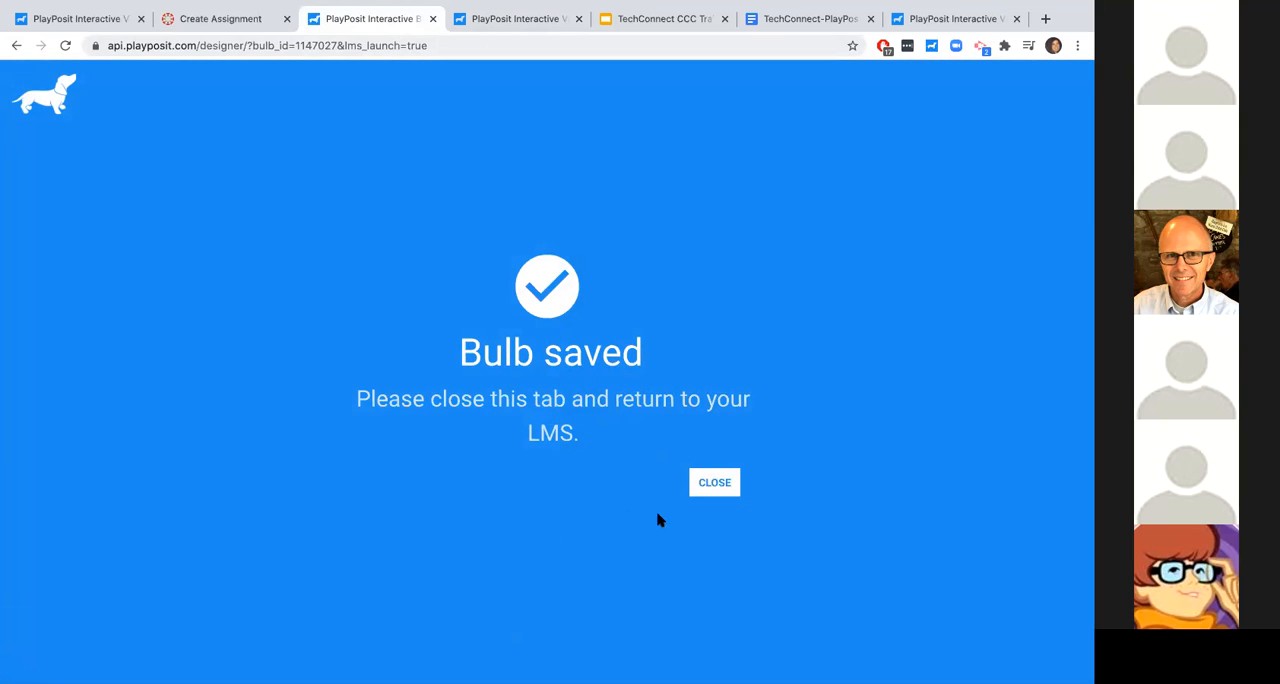
pyautogui.click(734, 483)
pyautogui.click(714, 487)
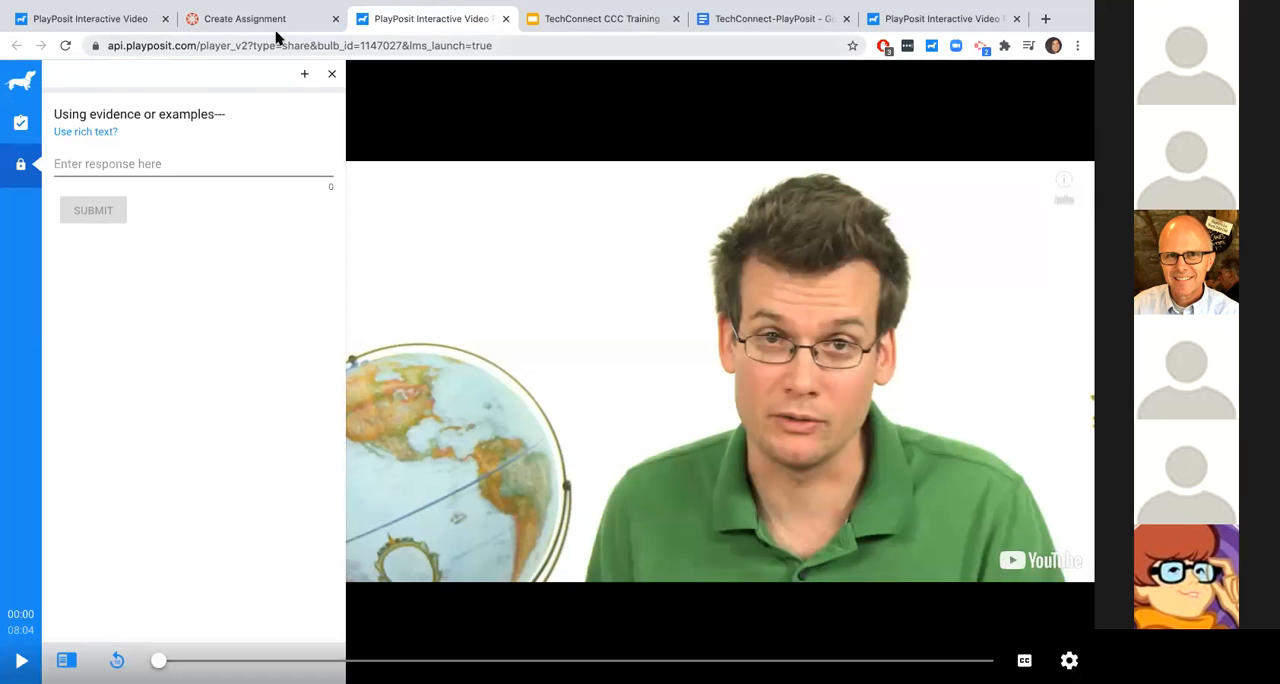
pyautogui.click(504, 19)
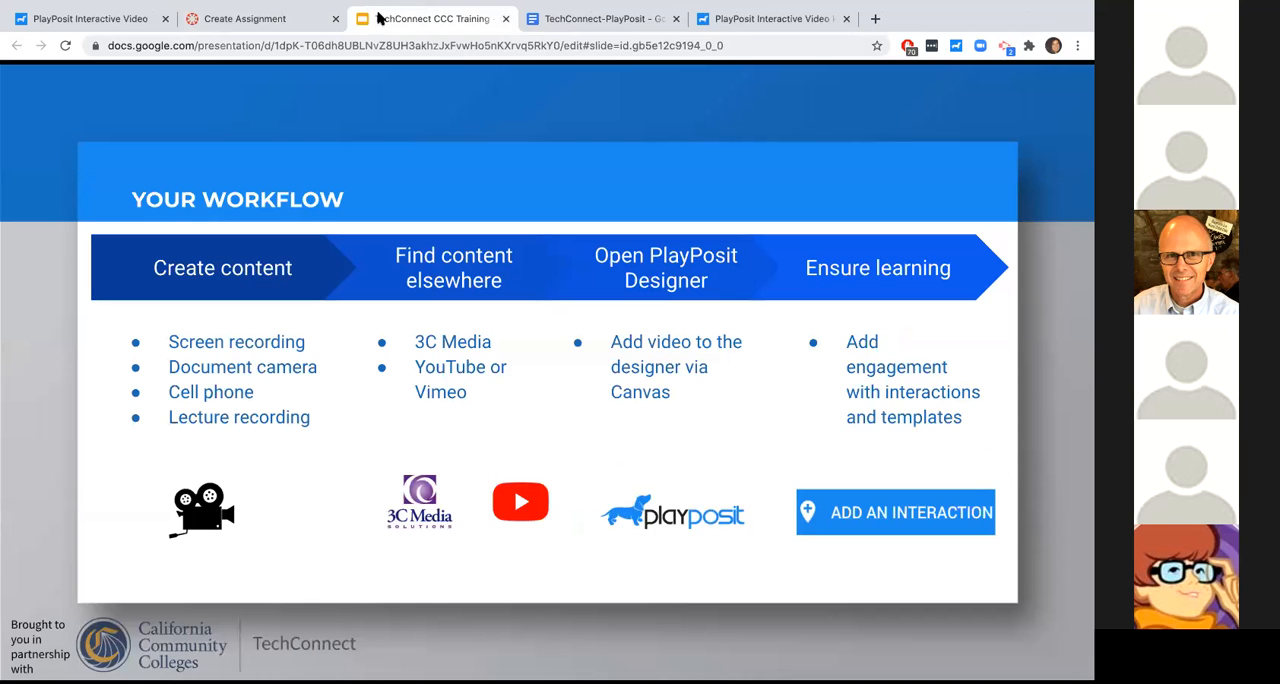
# - In the Canvas bulb list, add a colleague's e-mail as a Co-Editor collaborator on "Crash Course World History 203"
pyautogui.click(297, 16)
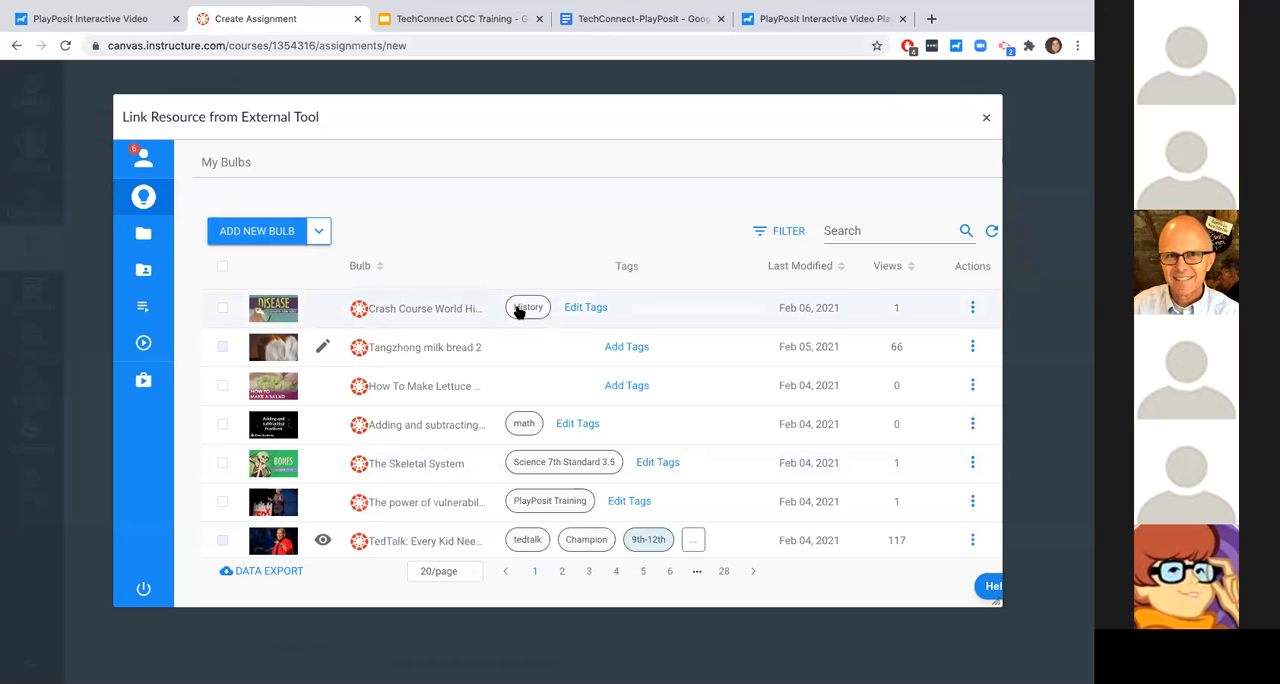
pyautogui.click(970, 308)
pyautogui.click(898, 270)
pyautogui.click(708, 281)
pyautogui.click(506, 425)
pyautogui.write('brady')
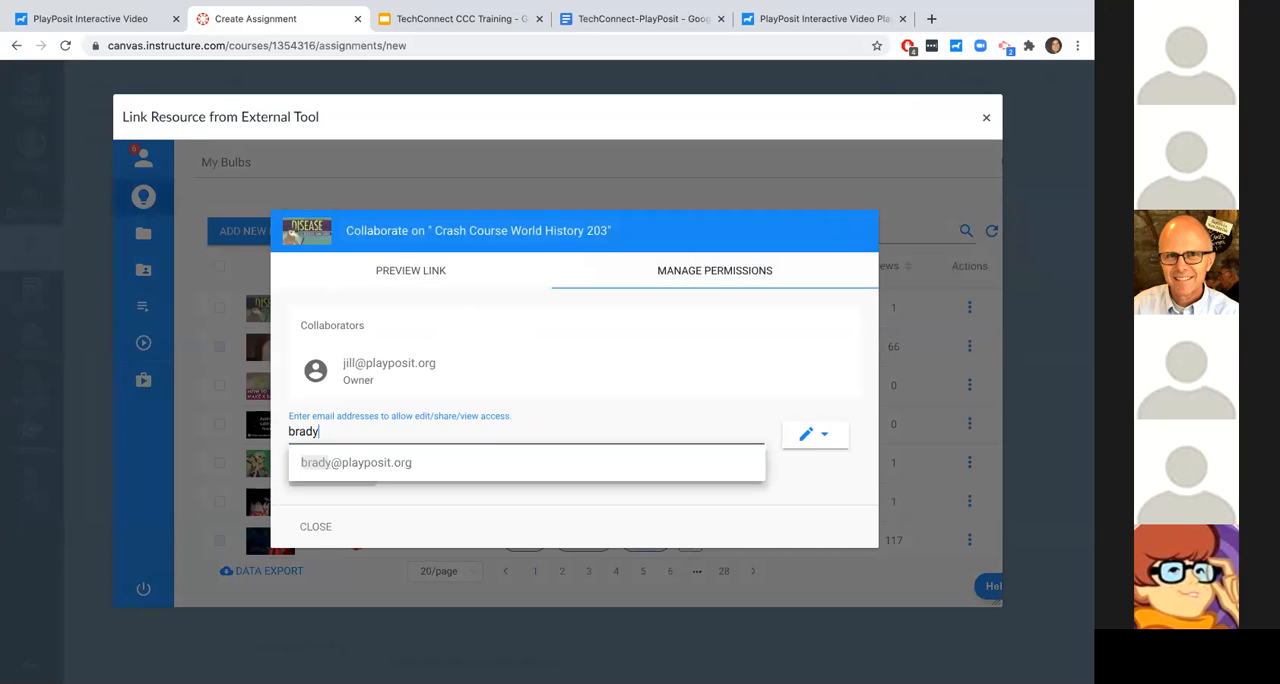
pyautogui.click(434, 464)
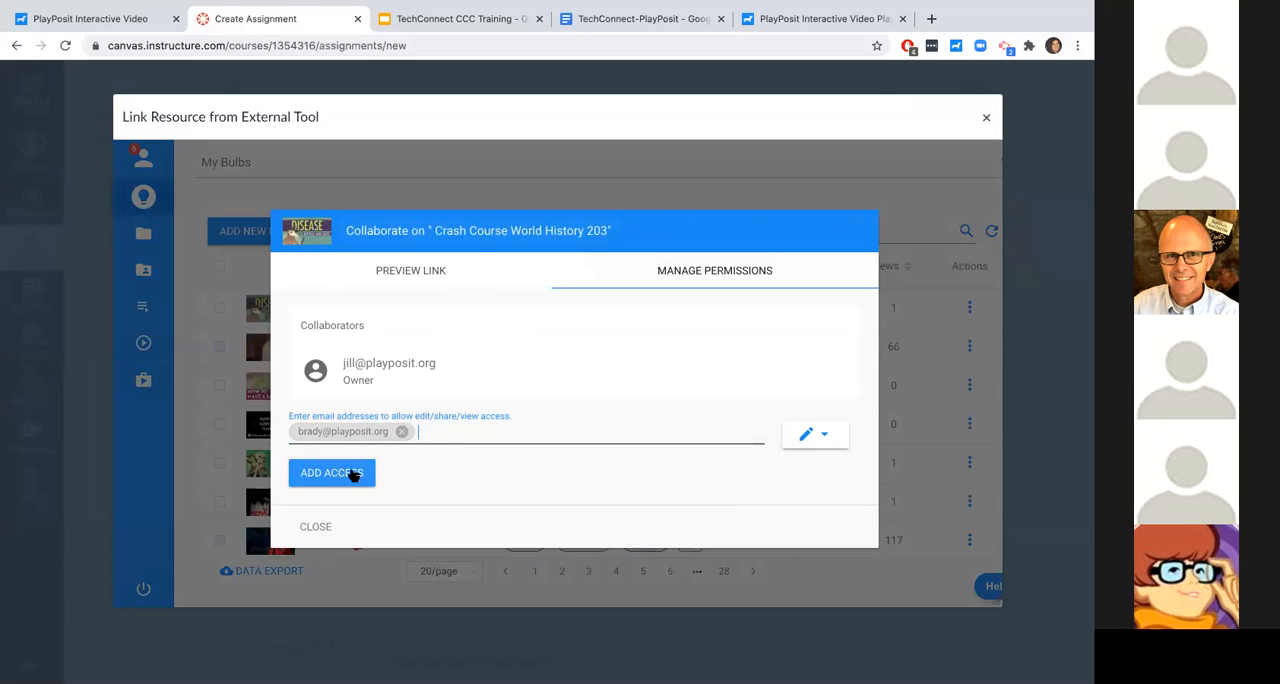
pyautogui.click(331, 473)
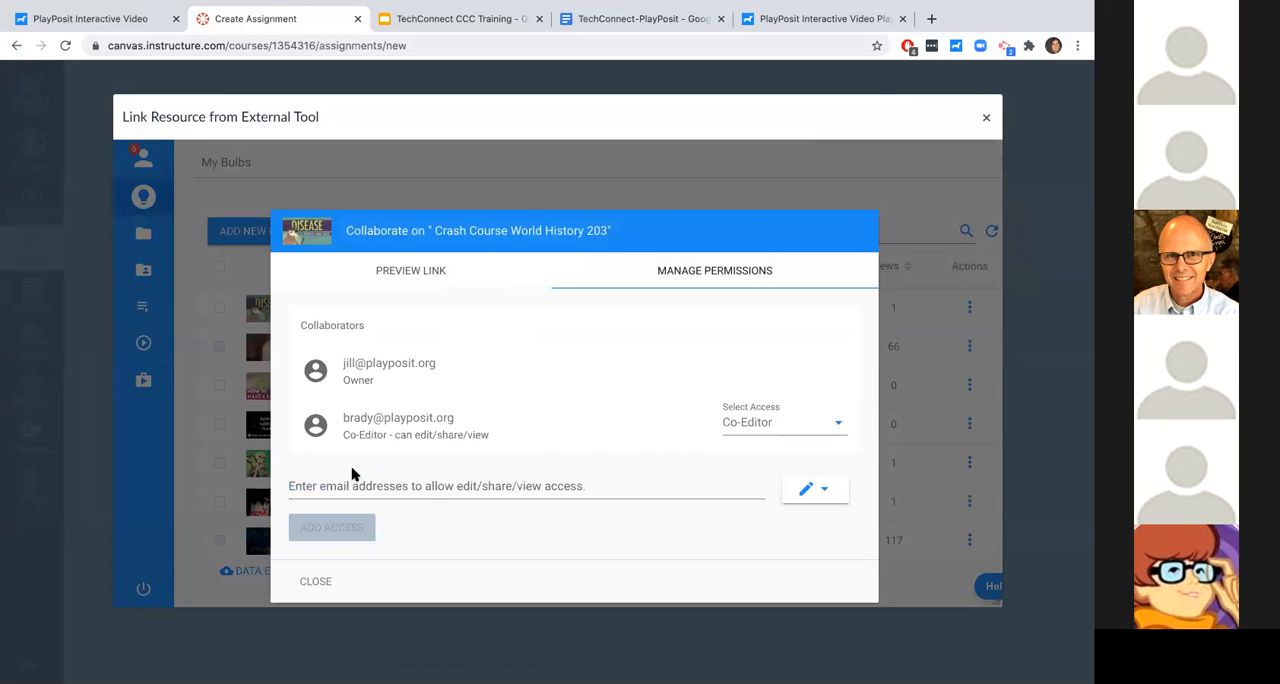
# - View the access levels available for the added collaborator and close the collaboration settings
pyautogui.click(757, 428)
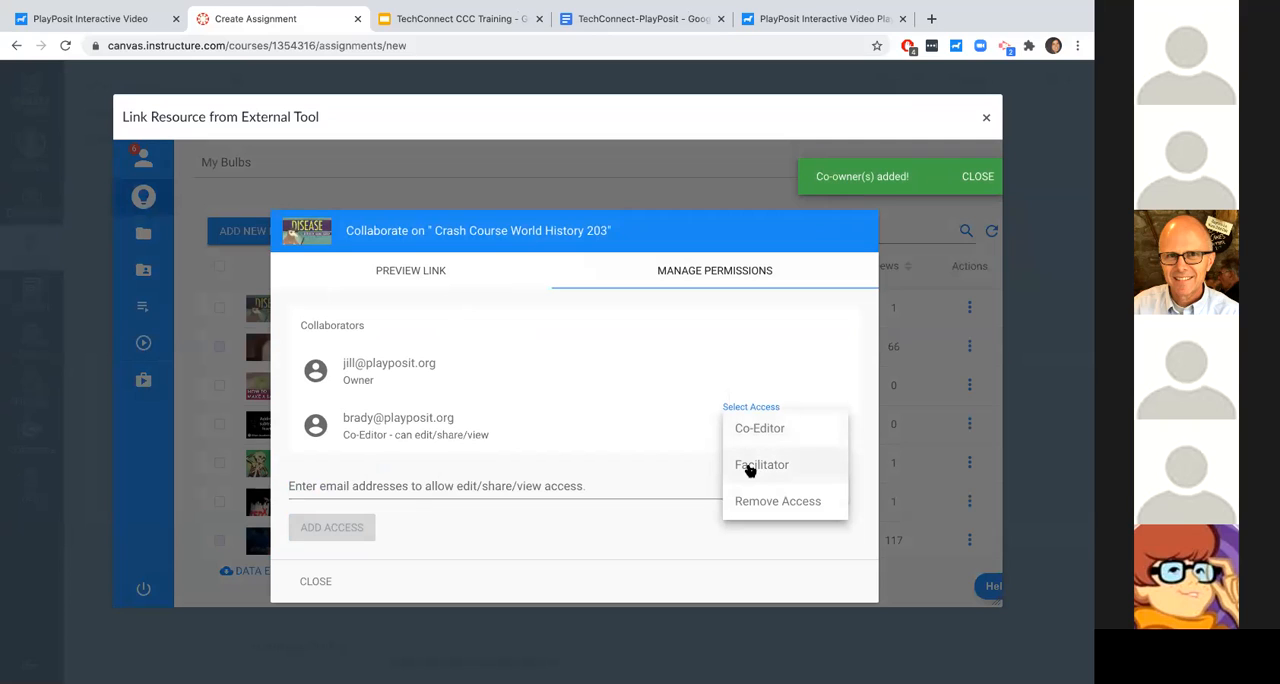
pyautogui.click(713, 468)
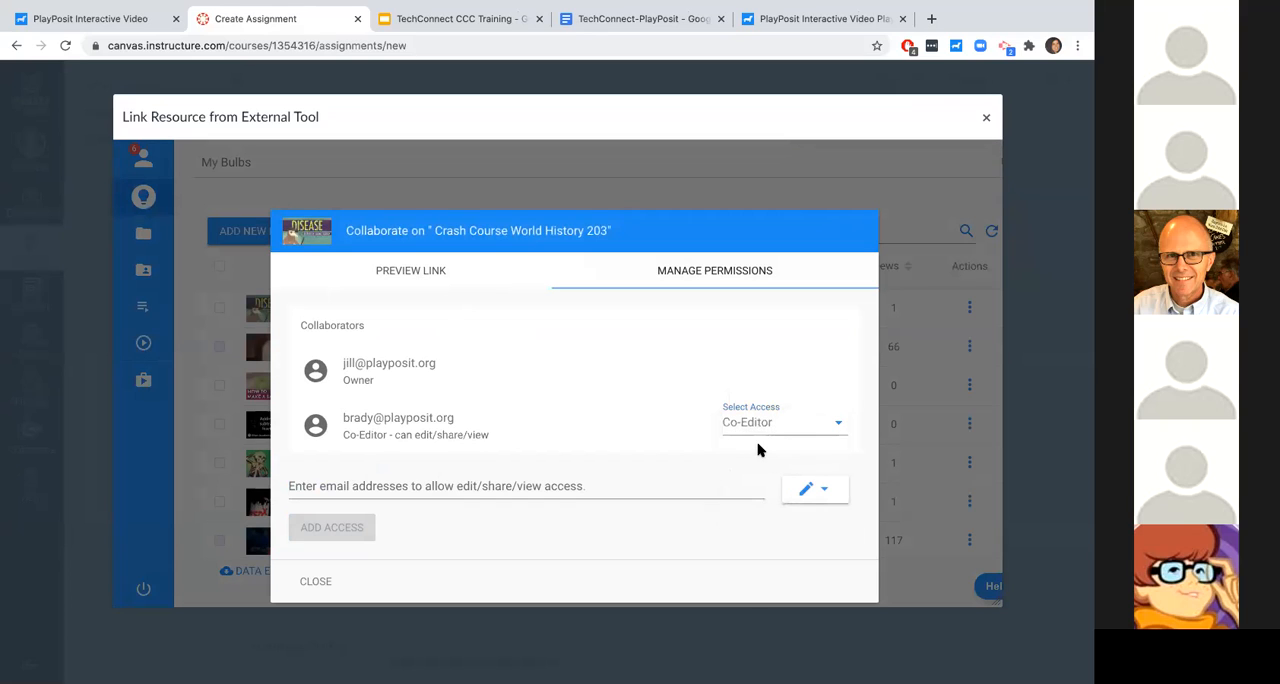
pyautogui.click(322, 642)
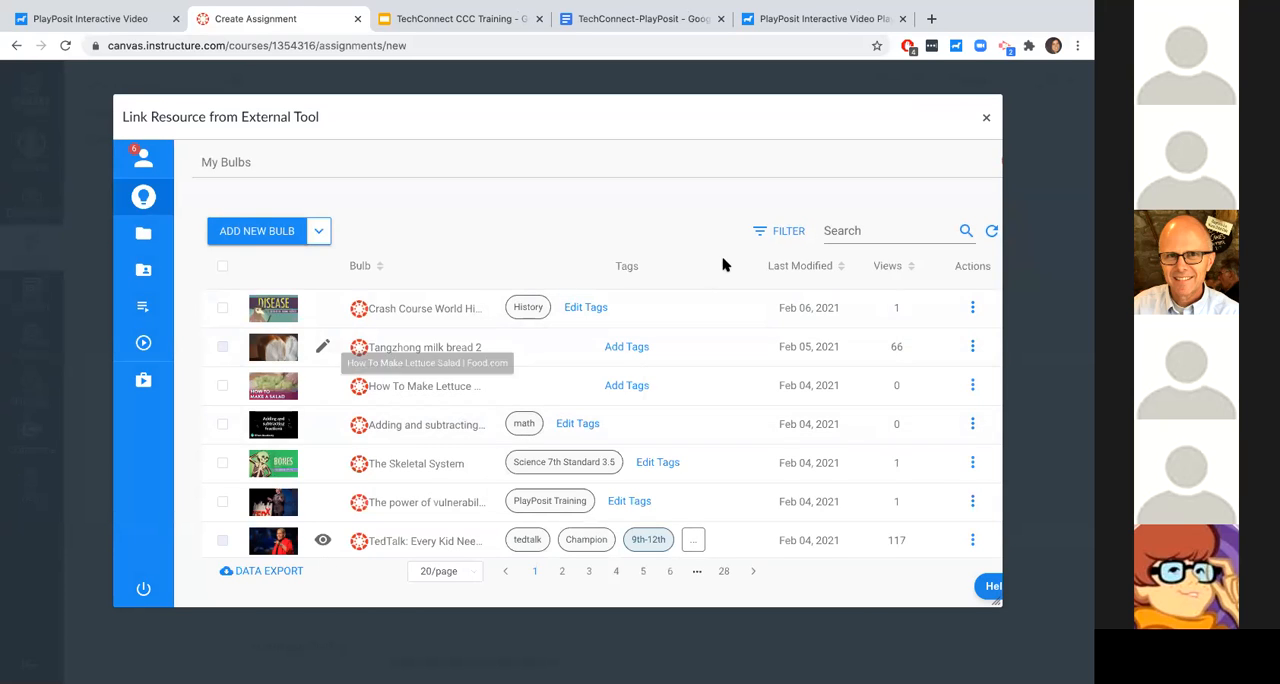
# - Look at the bulb list's filter options, including the tags filter, and close them without filtering
pyautogui.click(762, 234)
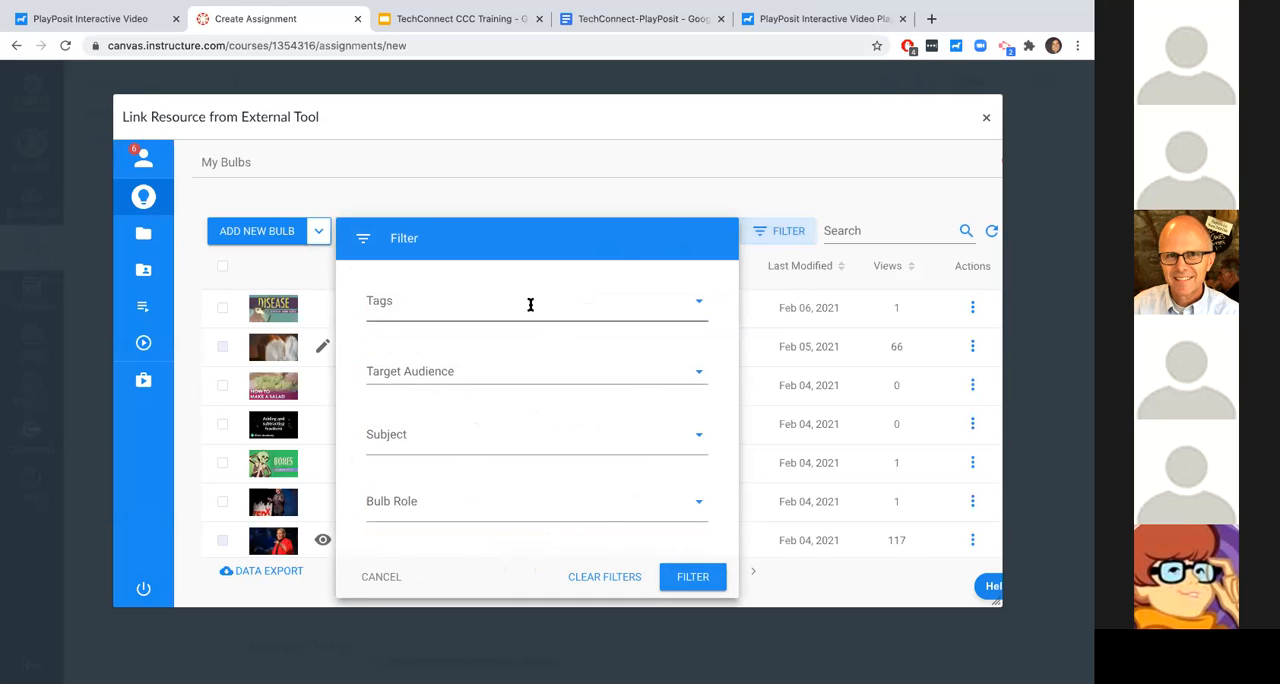
pyautogui.click(530, 304)
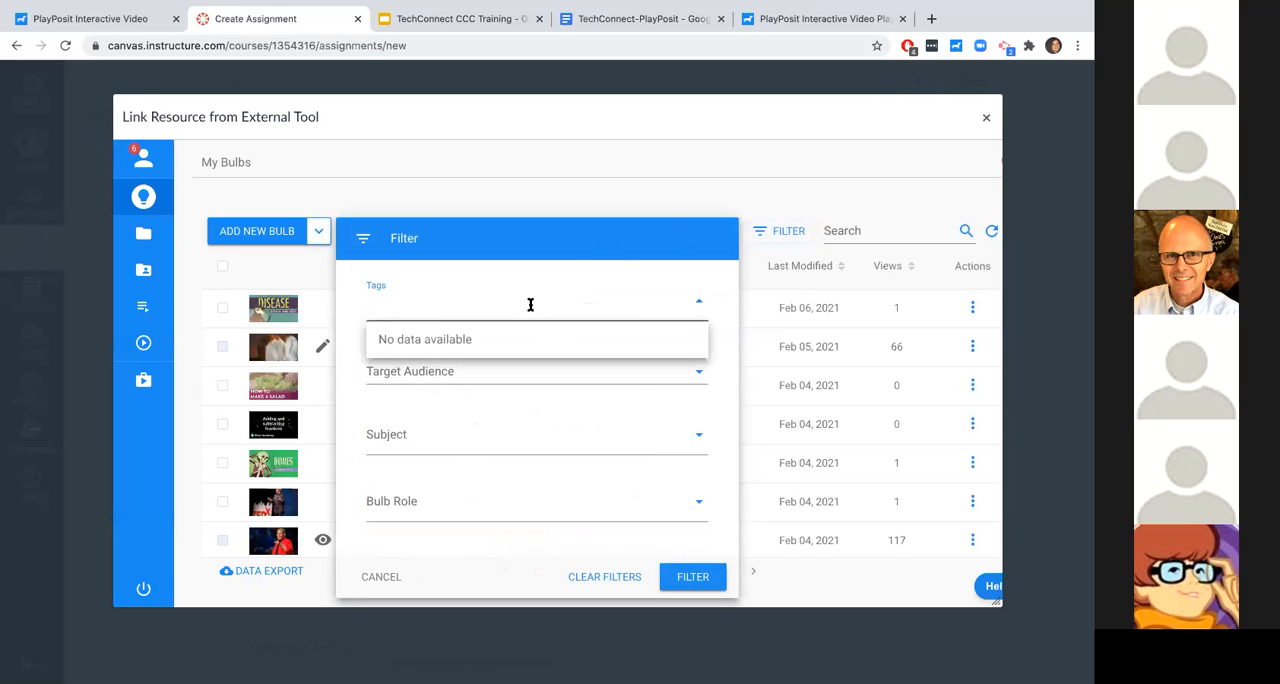
pyautogui.click(748, 203)
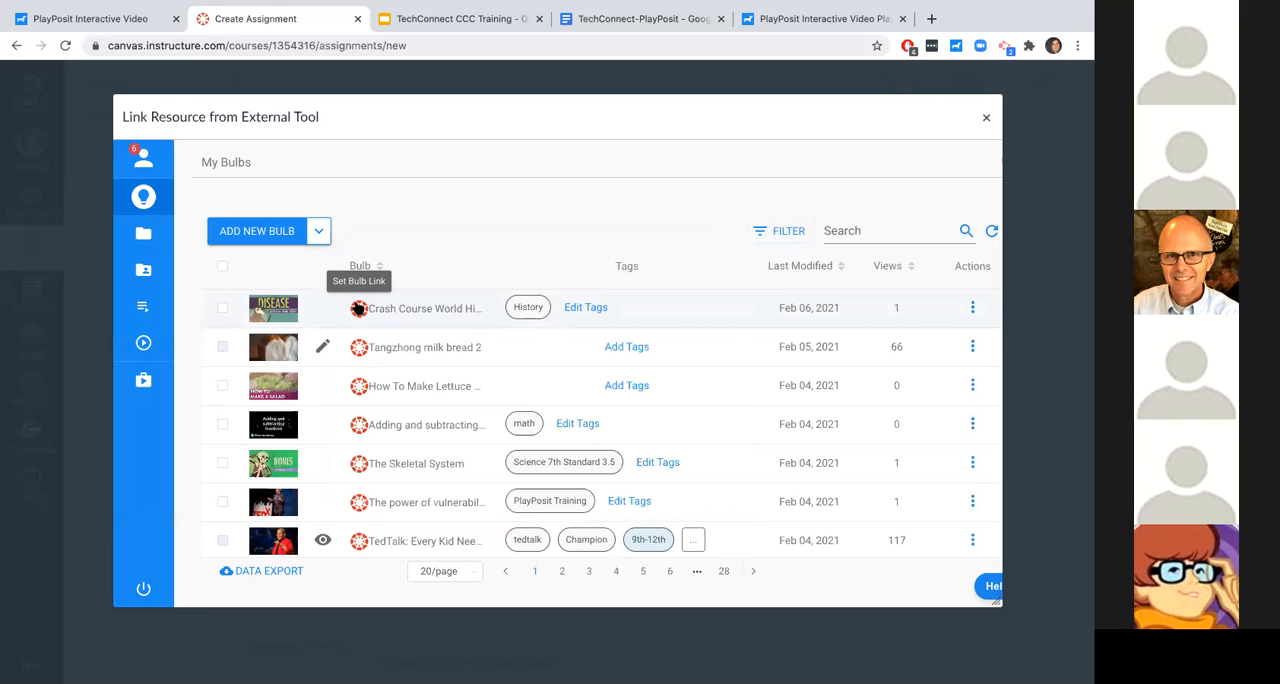
# - Link "Crash Course World History 203" with the Self Paced learner experience and confirm PlayPosit as the assignment's external tool
pyautogui.click(974, 346)
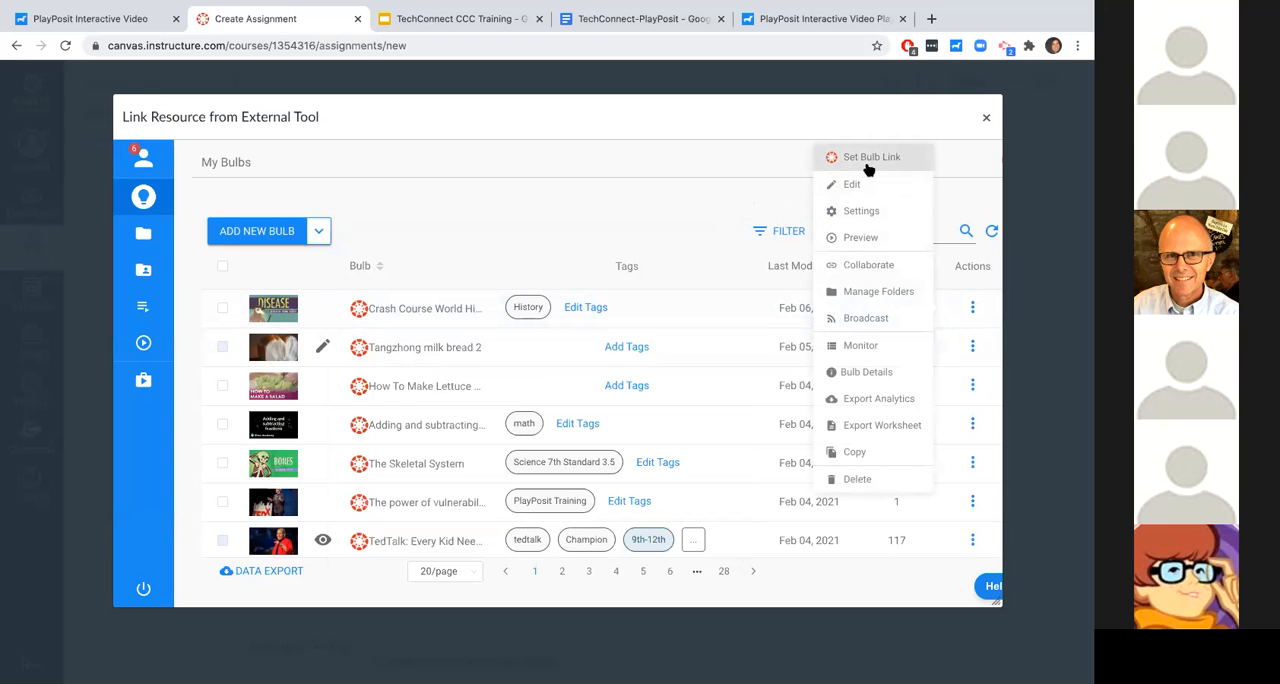
pyautogui.click(360, 308)
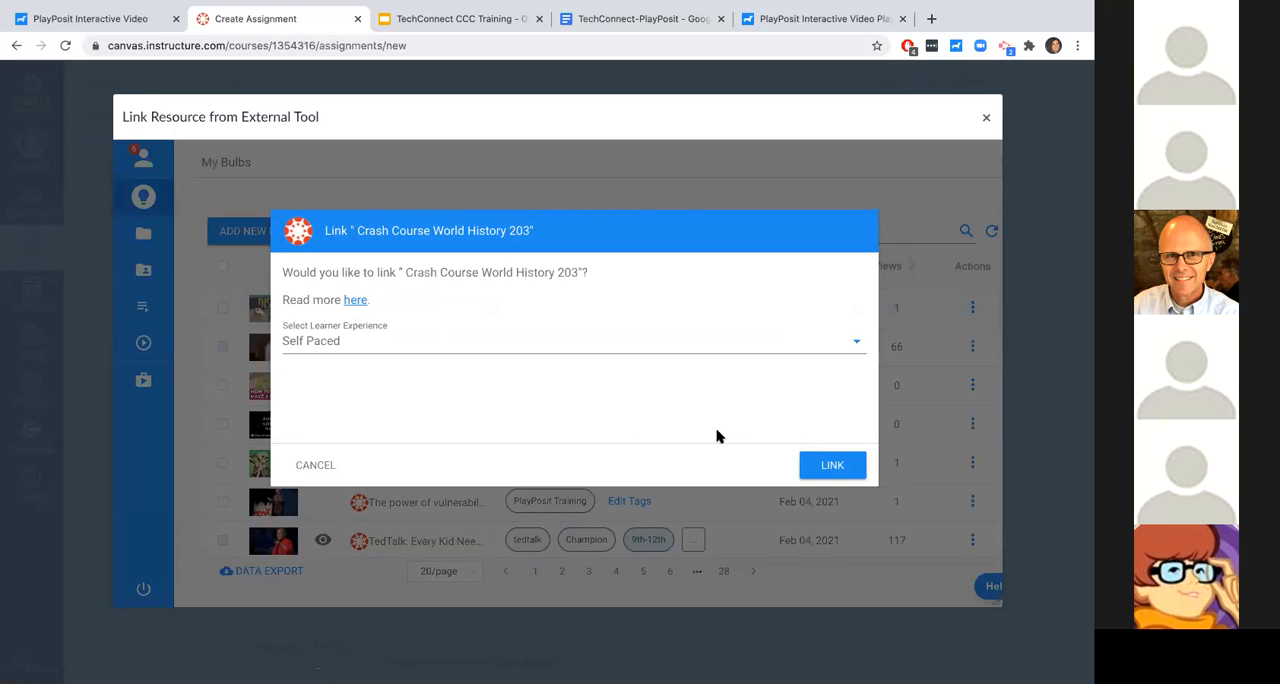
pyautogui.click(828, 468)
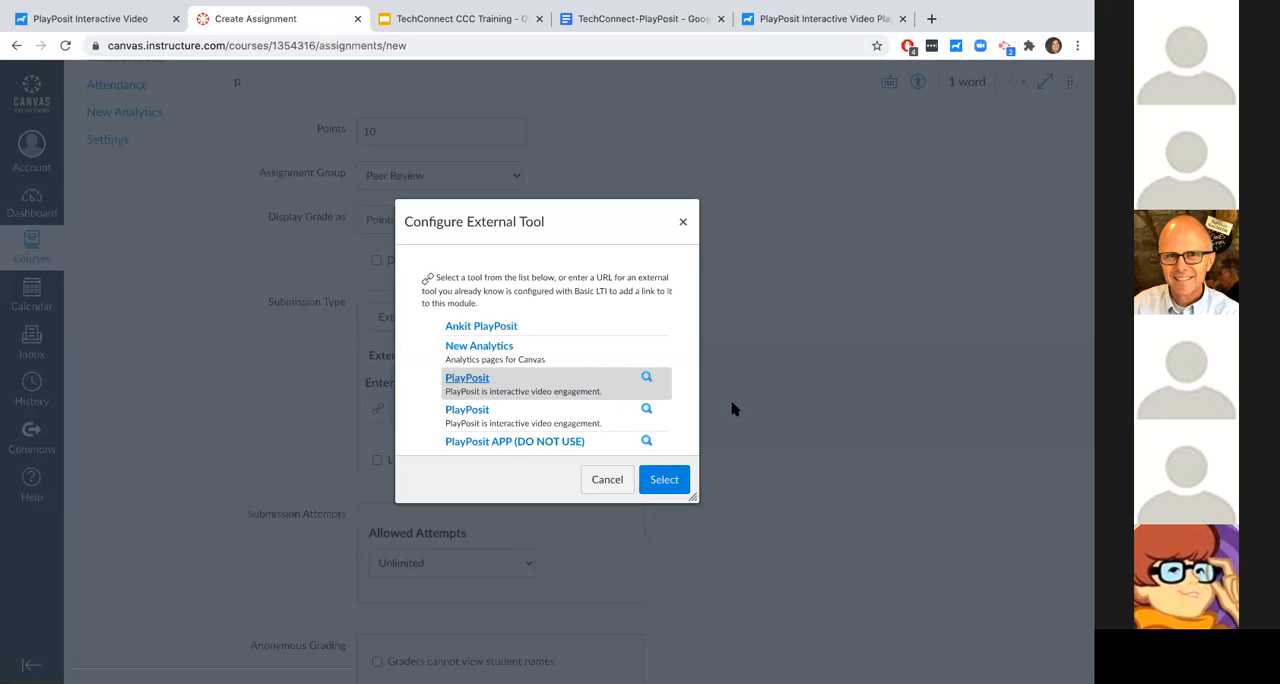
pyautogui.click(663, 480)
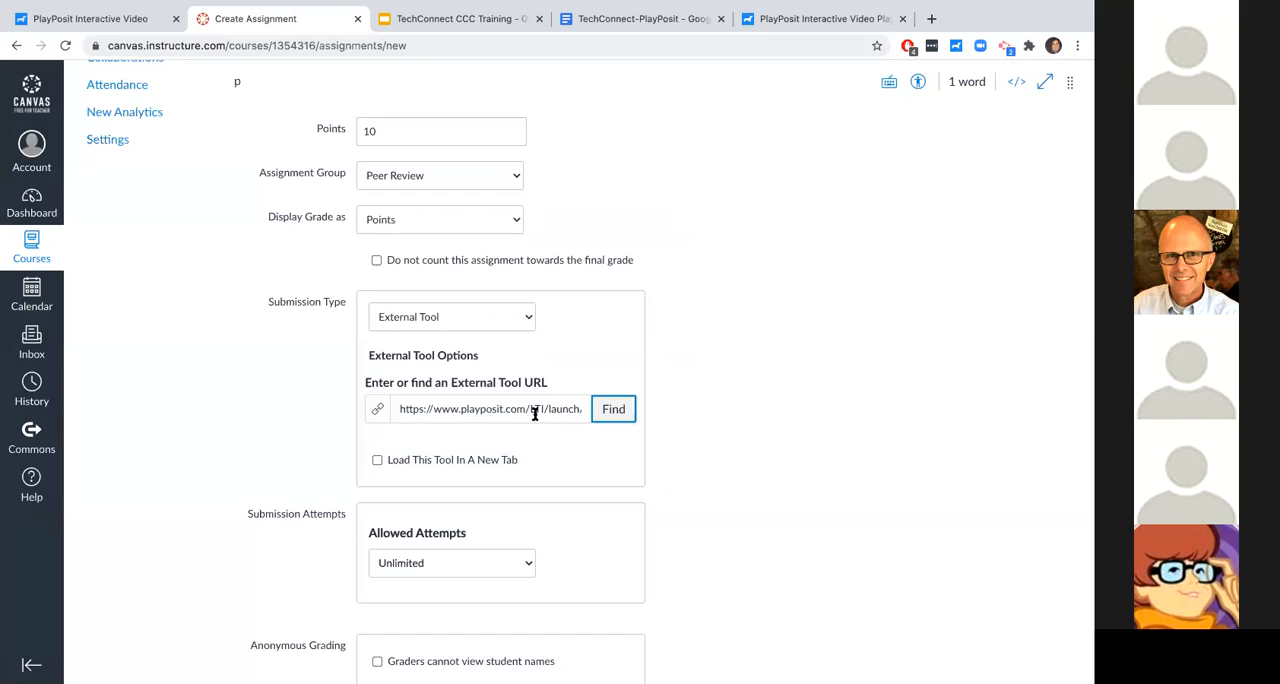
# - Save the Canvas assignment with the linked bulb and look at its Manage Link area
pyautogui.scroll(-4, 788, 507)
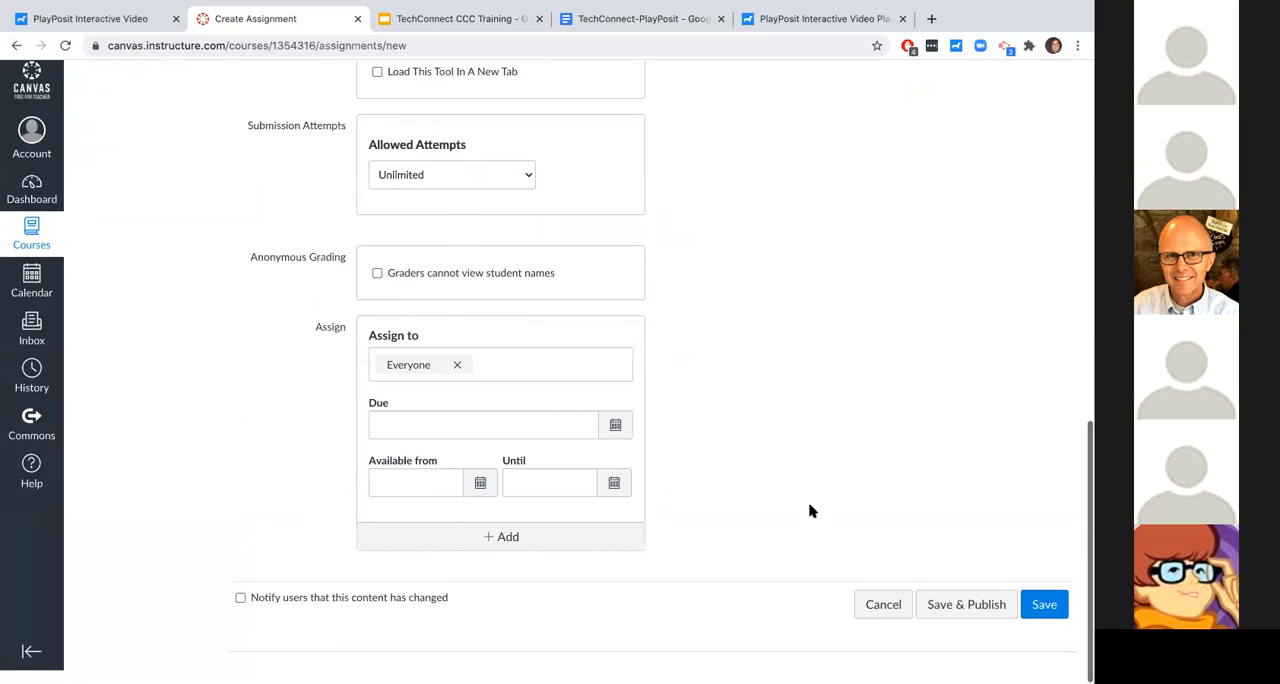
pyautogui.click(1044, 618)
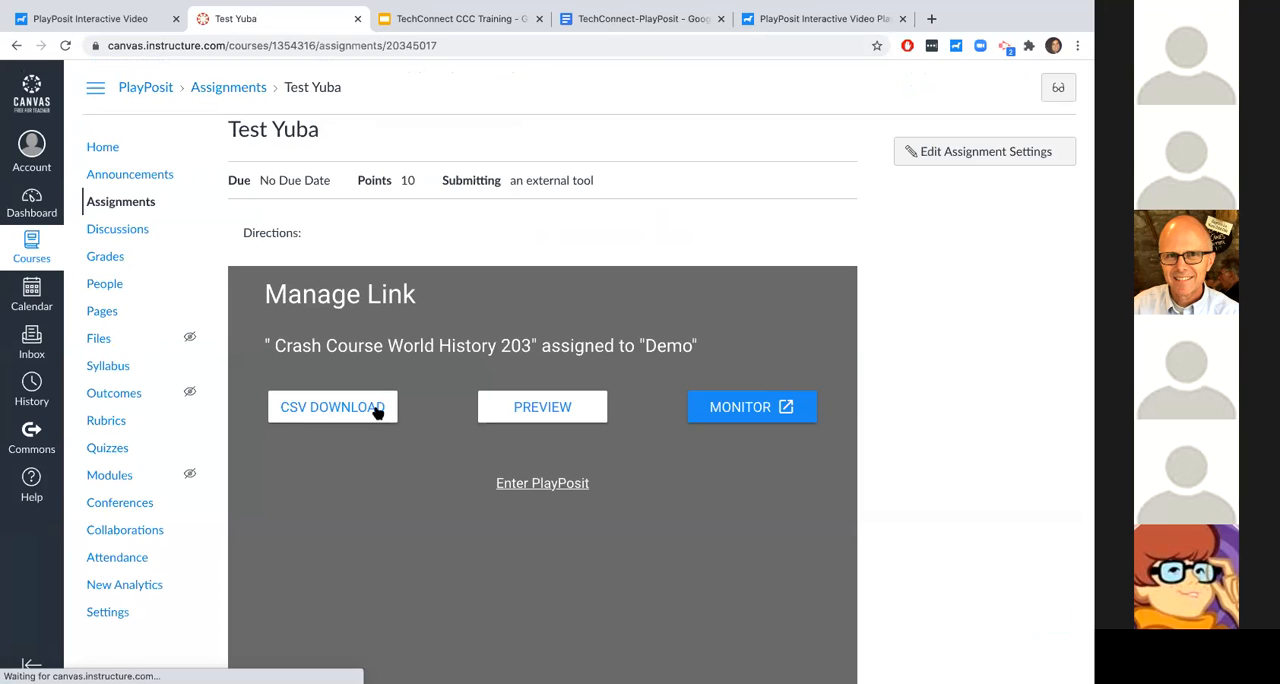
pyautogui.tripleClick(311, 291)
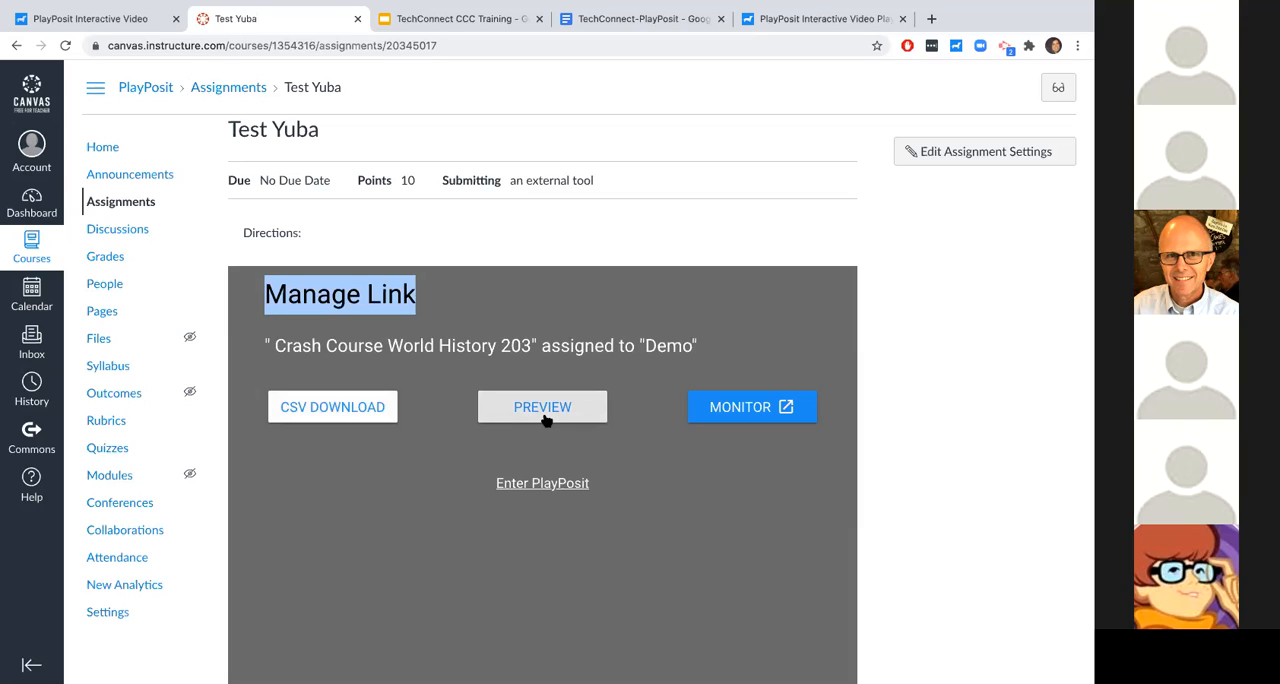
# - Open the monitoring page for "Crash Course World History 203" from the Canvas assignment and look over the learner statuses and PlayPosit navigation
pyautogui.click(750, 418)
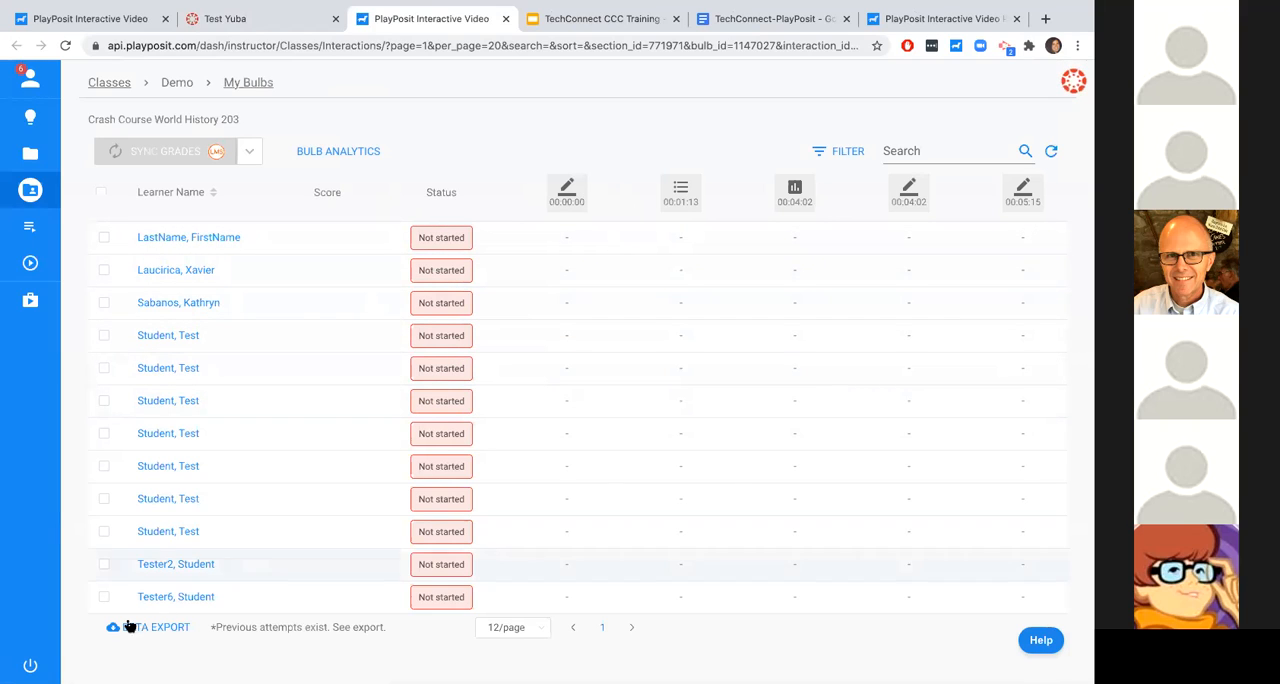
pyautogui.moveTo(45, 110)
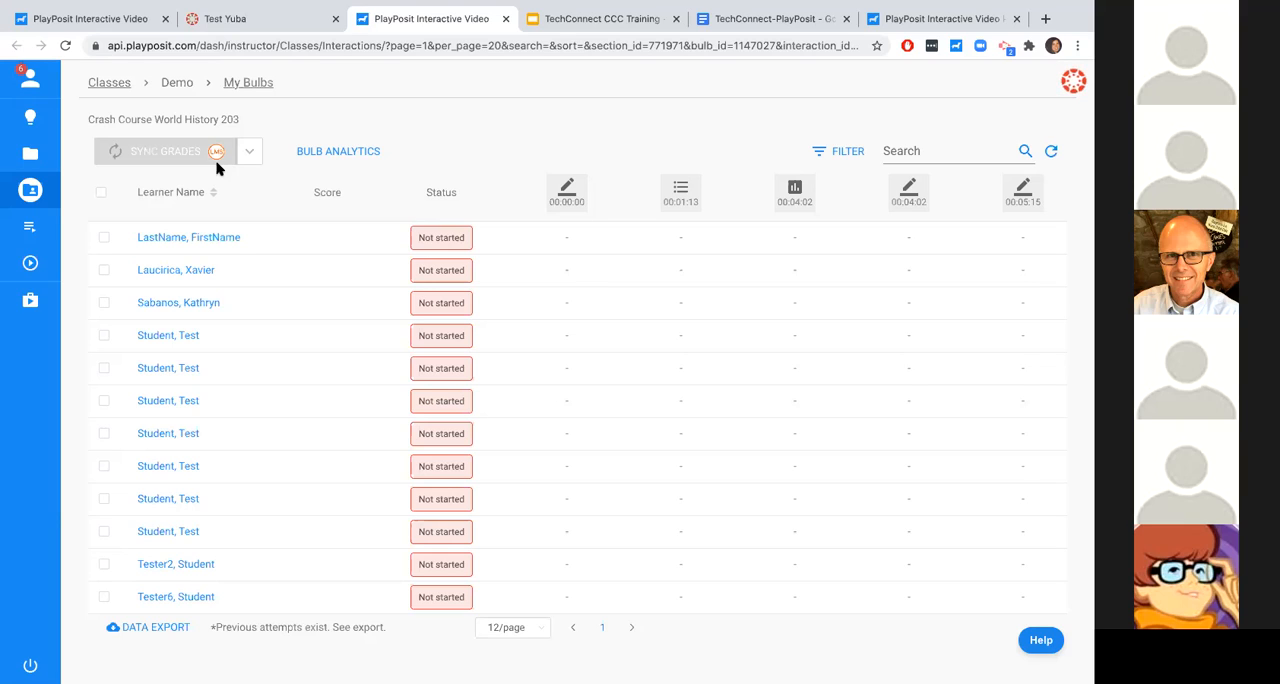
pyautogui.moveTo(36, 188)
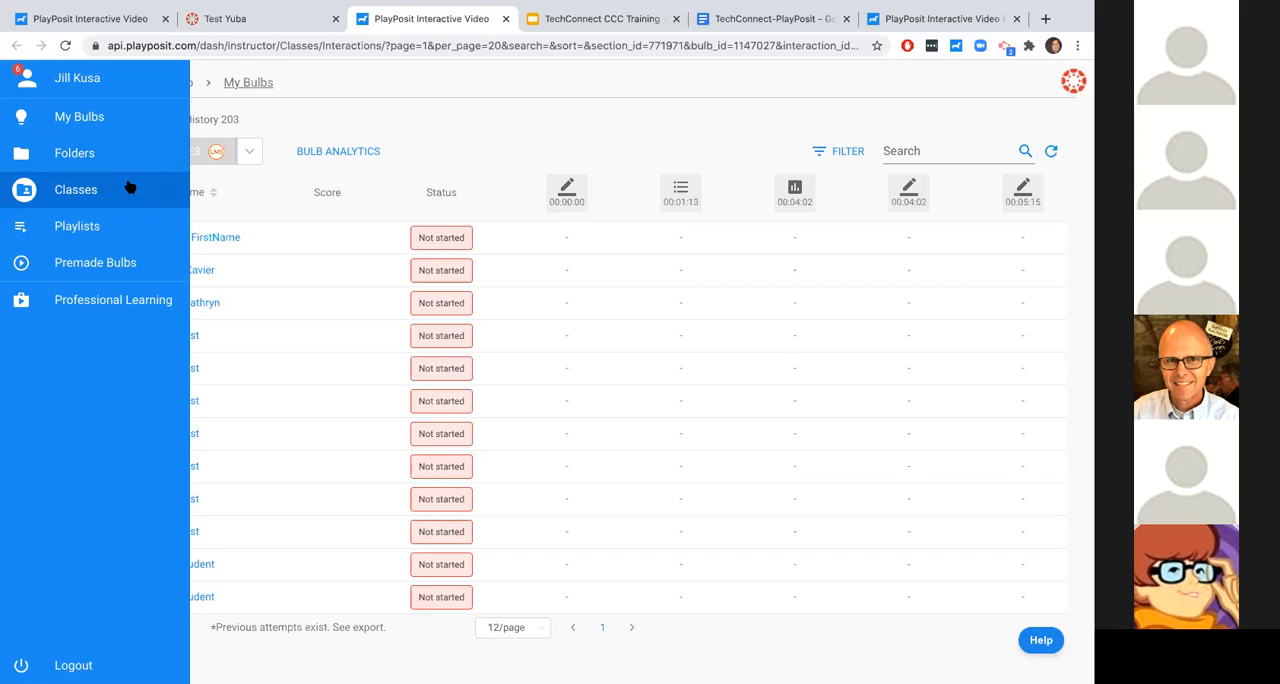
# - Switch to the TechConnect-PlayPosit document and view the Training Handout's list of sample bulbs and linking and monitoring resources
pyautogui.click(760, 19)
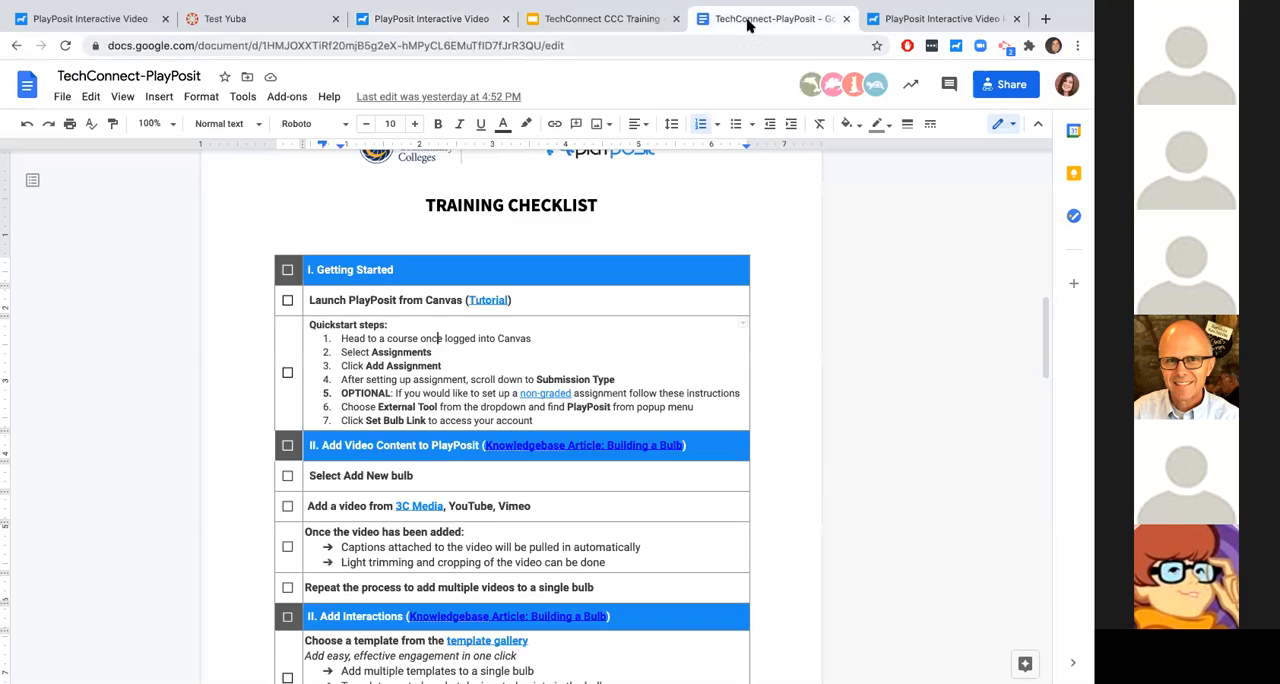
pyautogui.scroll(10, 495, 466)
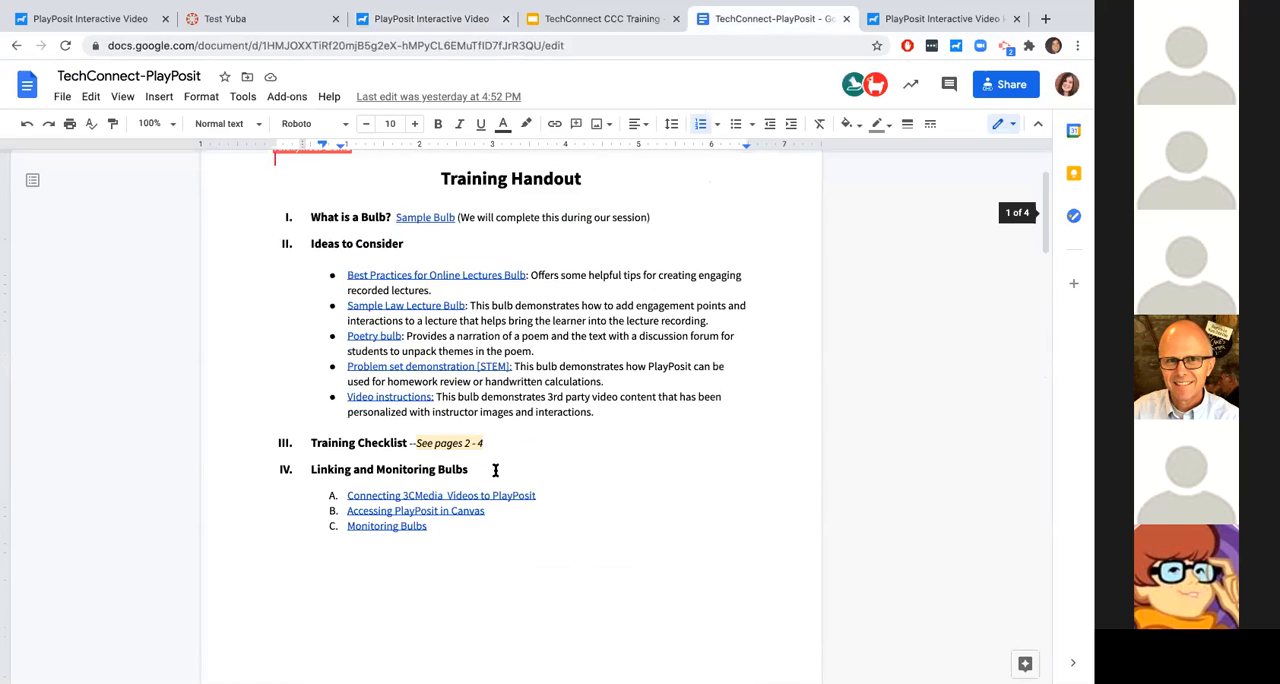
pyautogui.scroll(1, 495, 470)
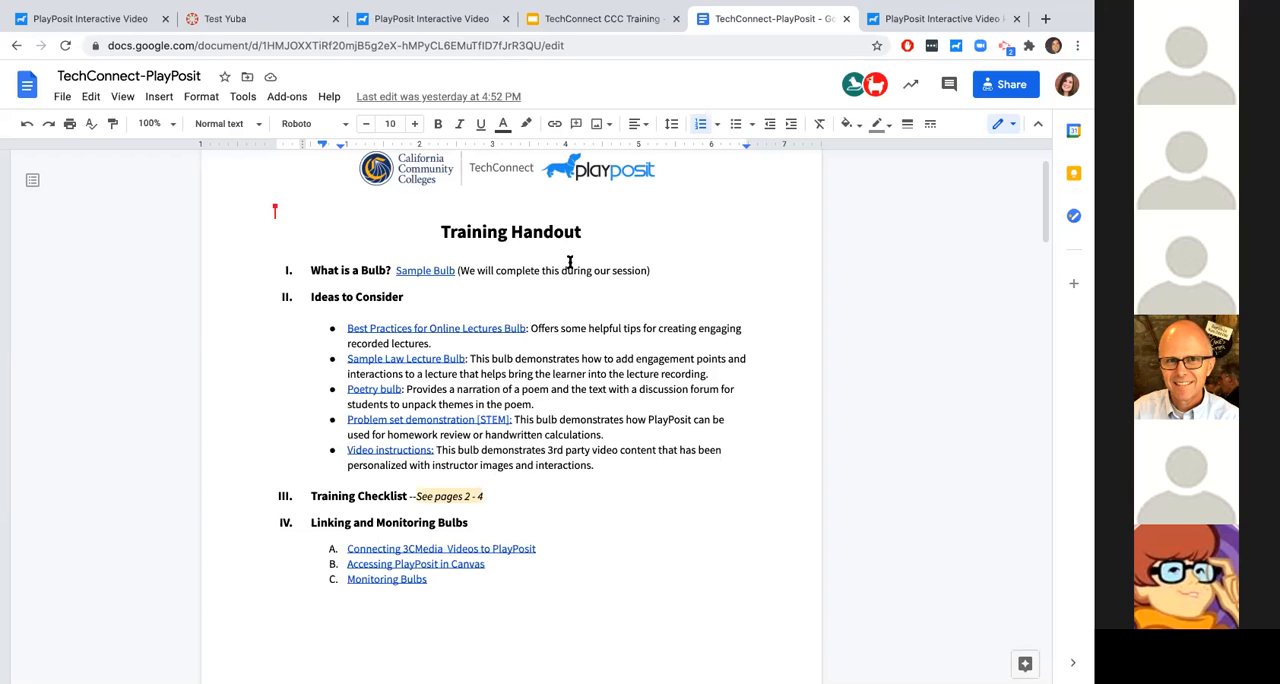
# - Return to the Test Yuba assignment, enter PlayPosit and open "Crash Course World History 203" for editing
pyautogui.click(428, 20)
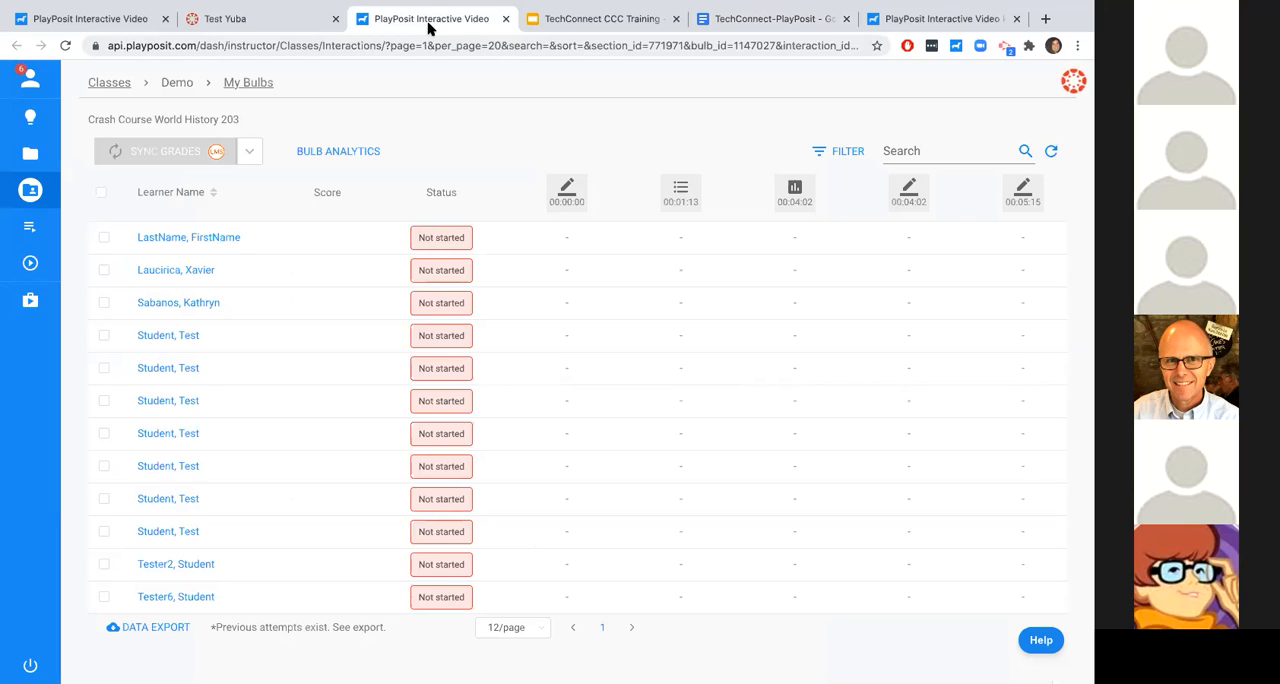
pyautogui.click(310, 27)
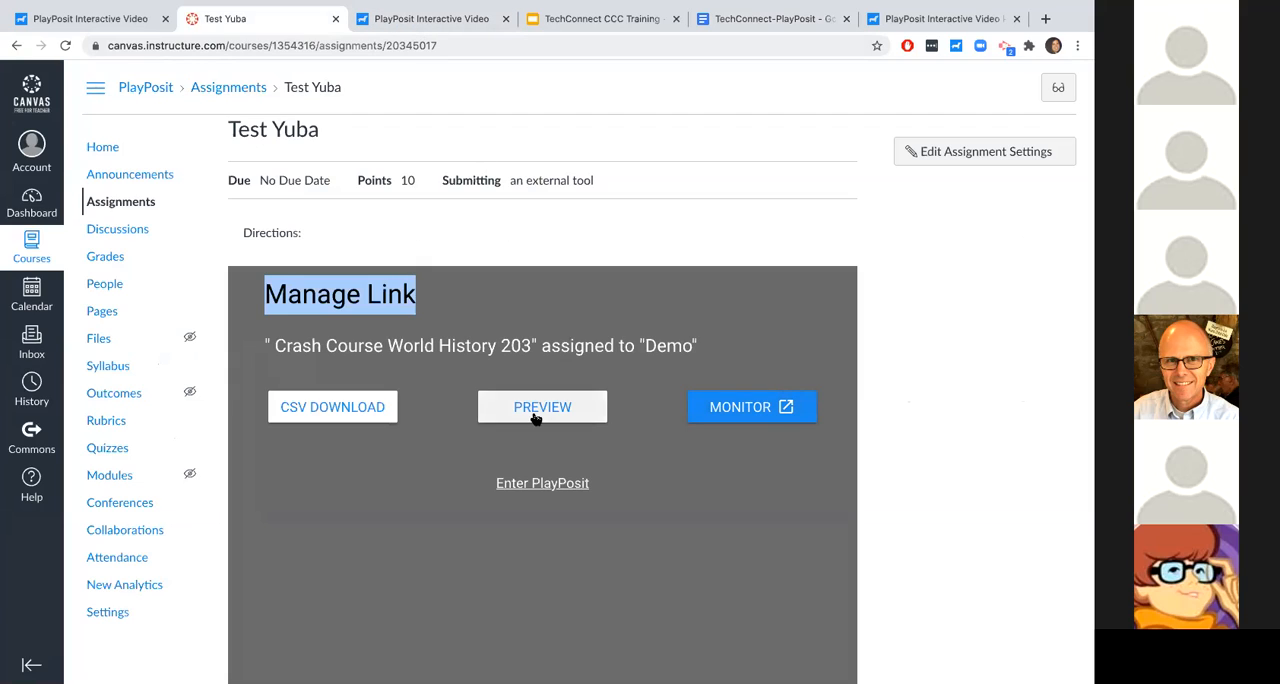
pyautogui.click(537, 482)
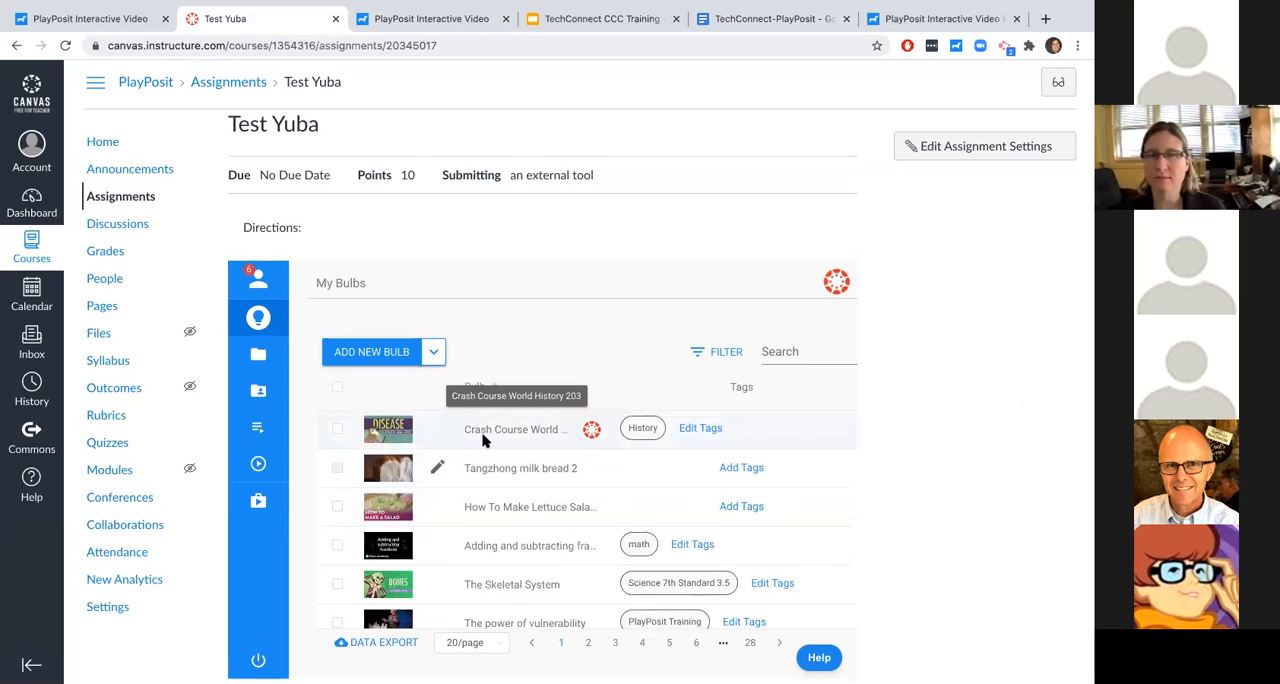
pyautogui.hscroll(5, 614, 443)
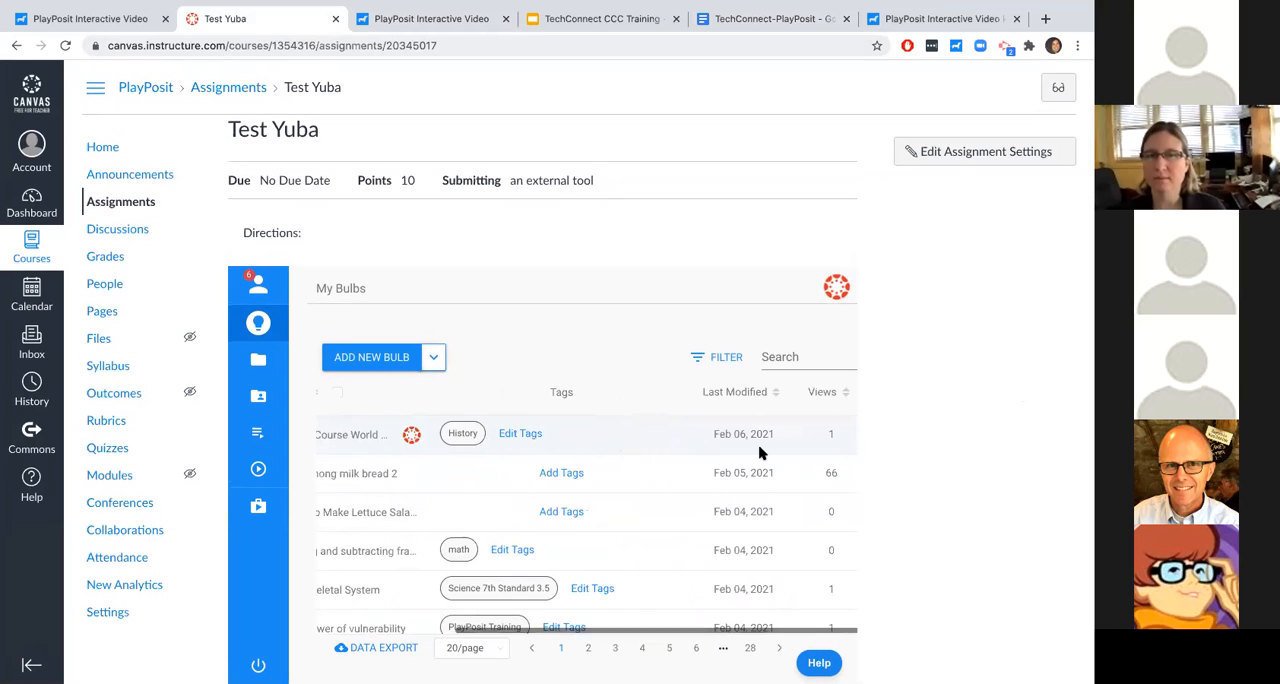
pyautogui.hscroll(3, 793, 441)
pyautogui.click(792, 434)
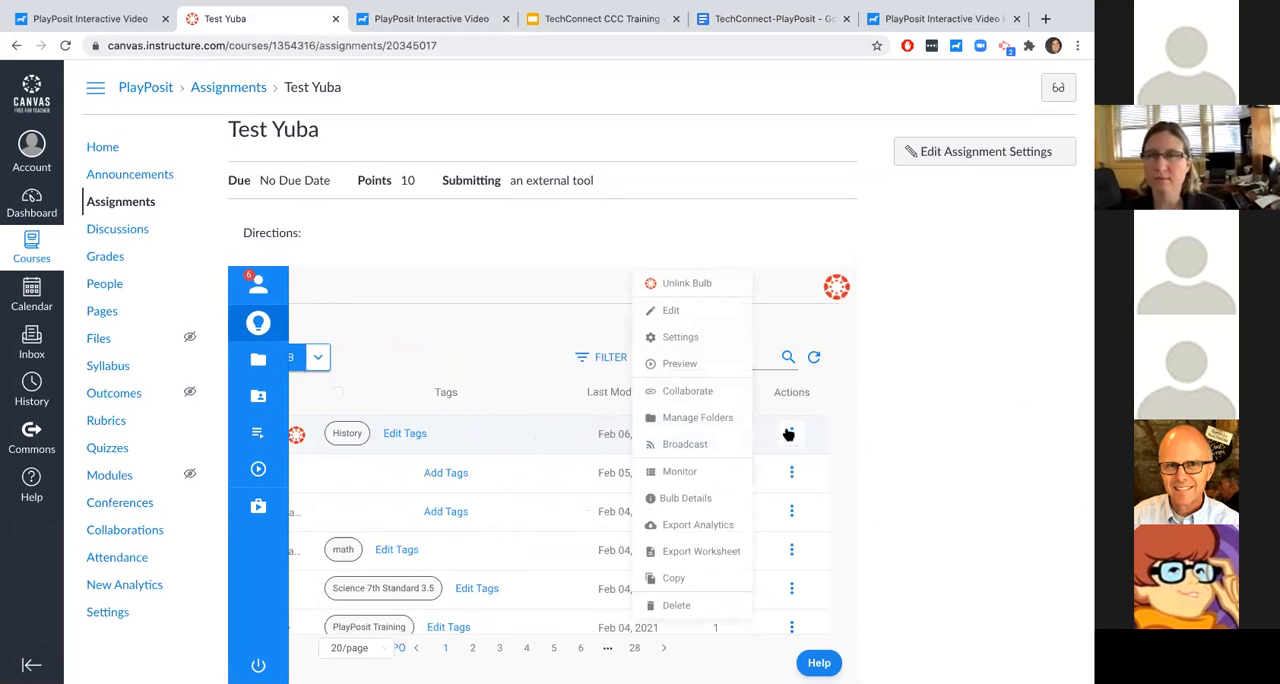
pyautogui.click(698, 309)
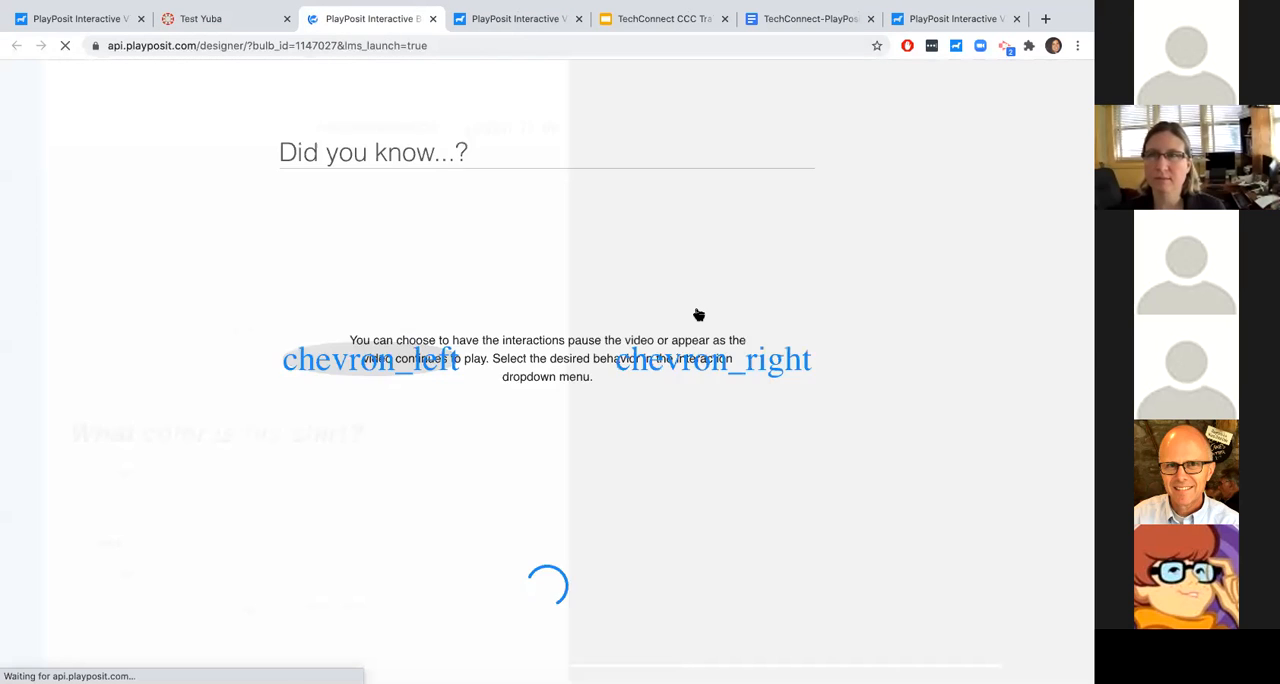
# - Review the point settings of the bulb's interactions, from the opening free response through the question at 05:15
pyautogui.click(537, 220)
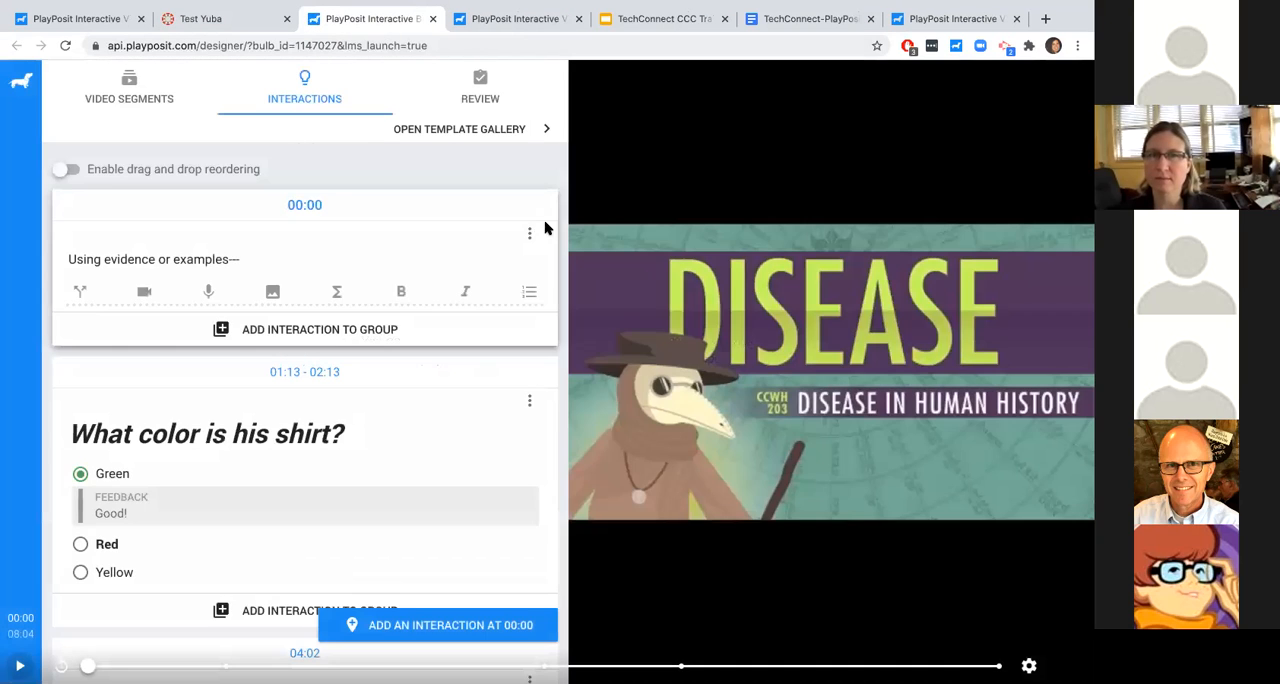
pyautogui.click(531, 233)
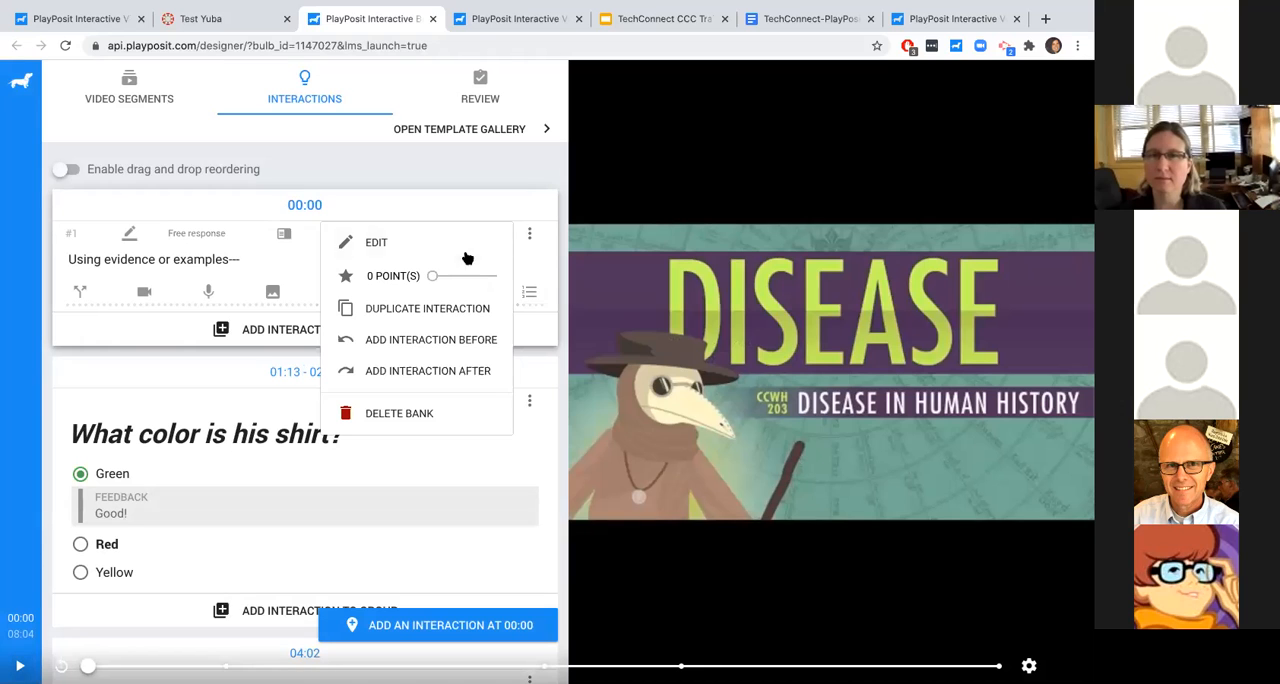
pyautogui.click(529, 401)
pyautogui.click(413, 443)
pyautogui.scroll(-3, 413, 446)
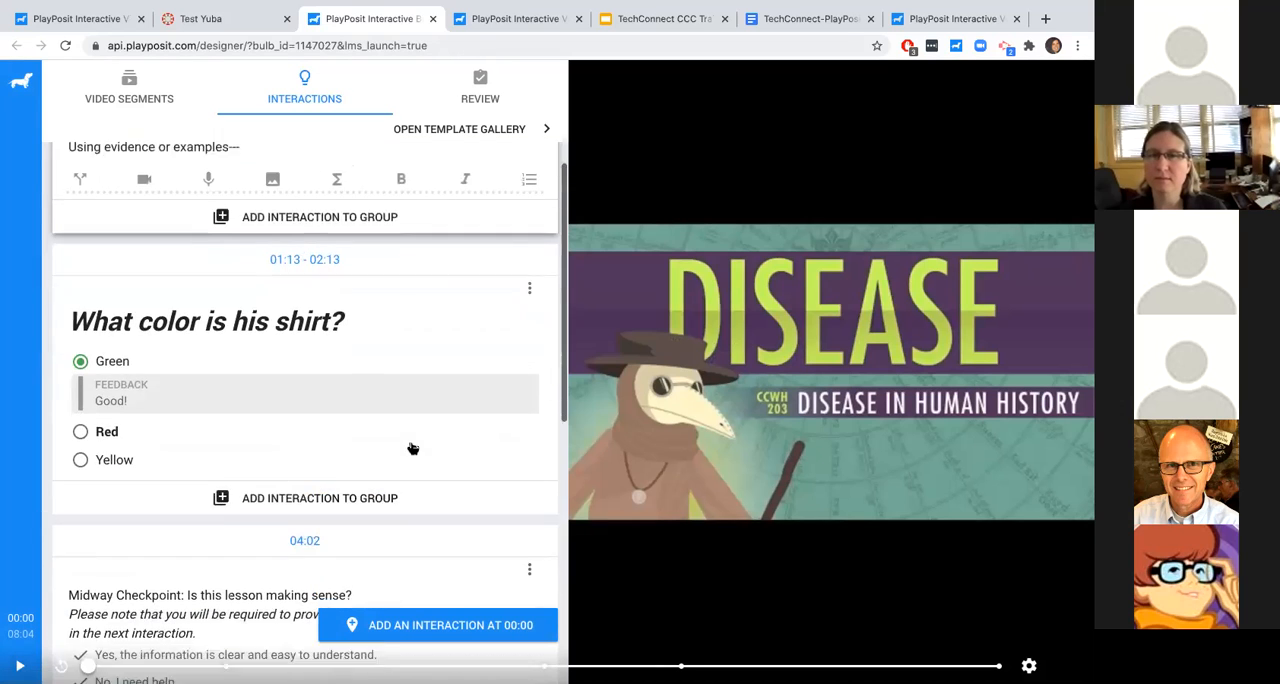
pyautogui.click(529, 355)
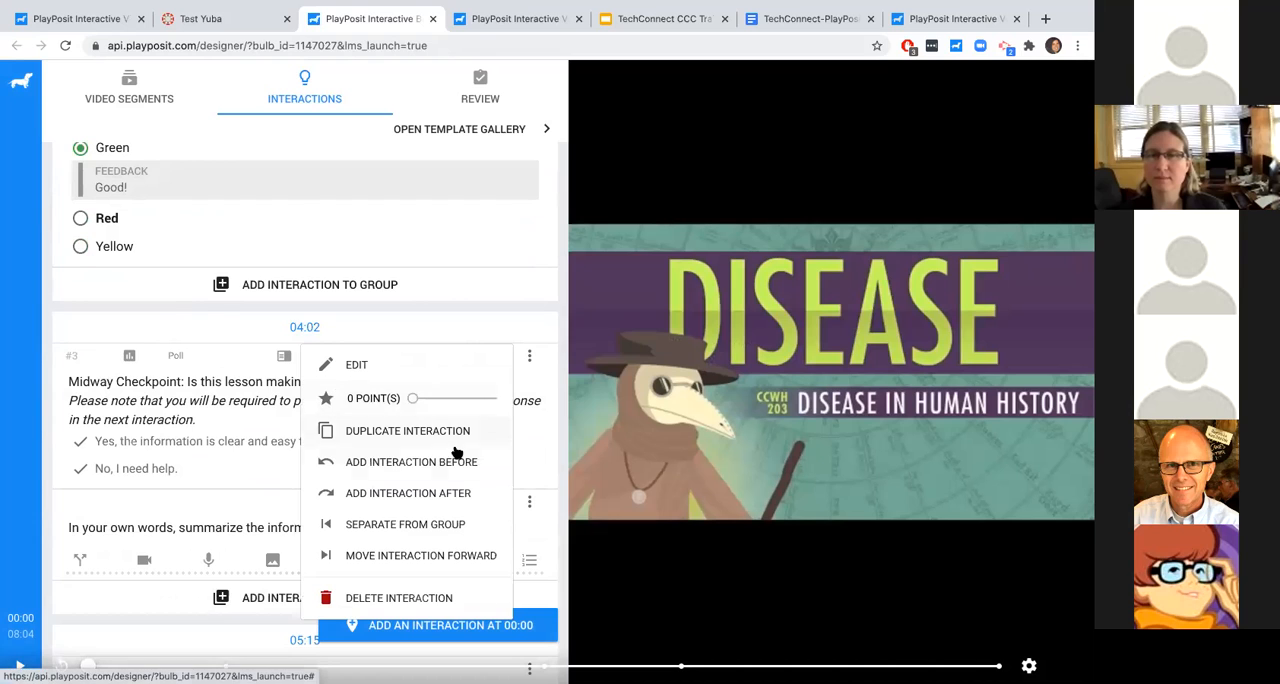
pyautogui.click(474, 310)
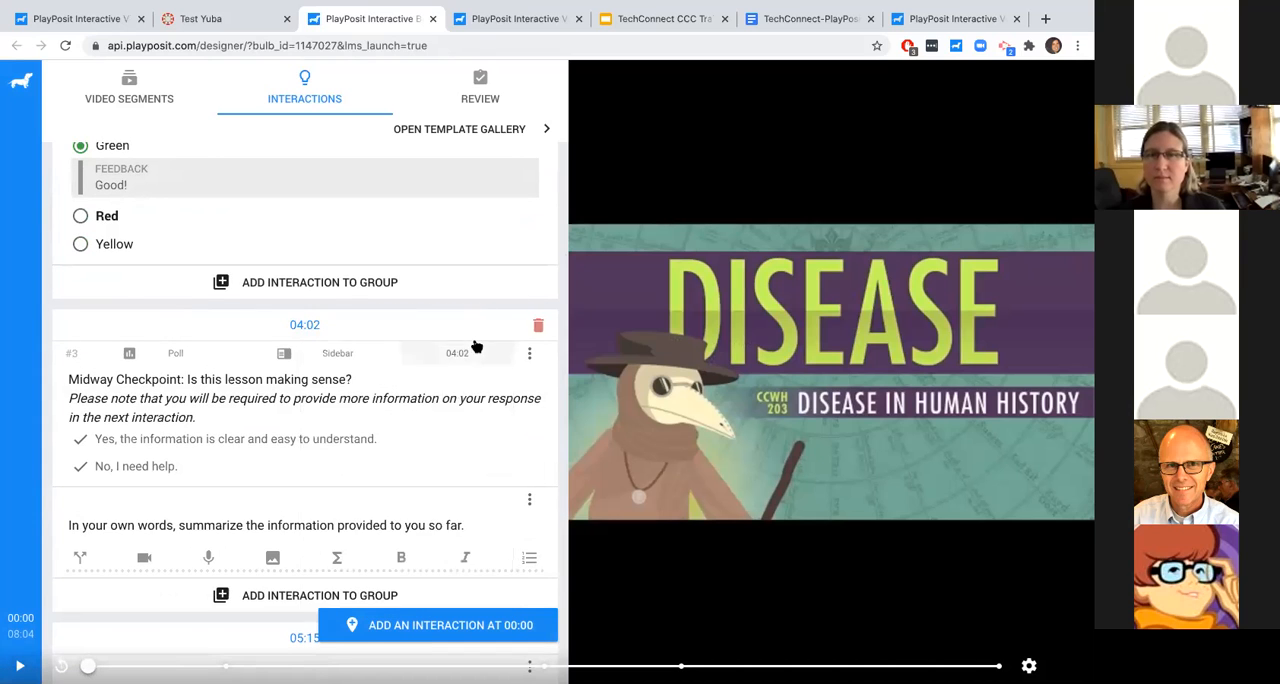
pyautogui.scroll(-2, 500, 330)
pyautogui.click(529, 311)
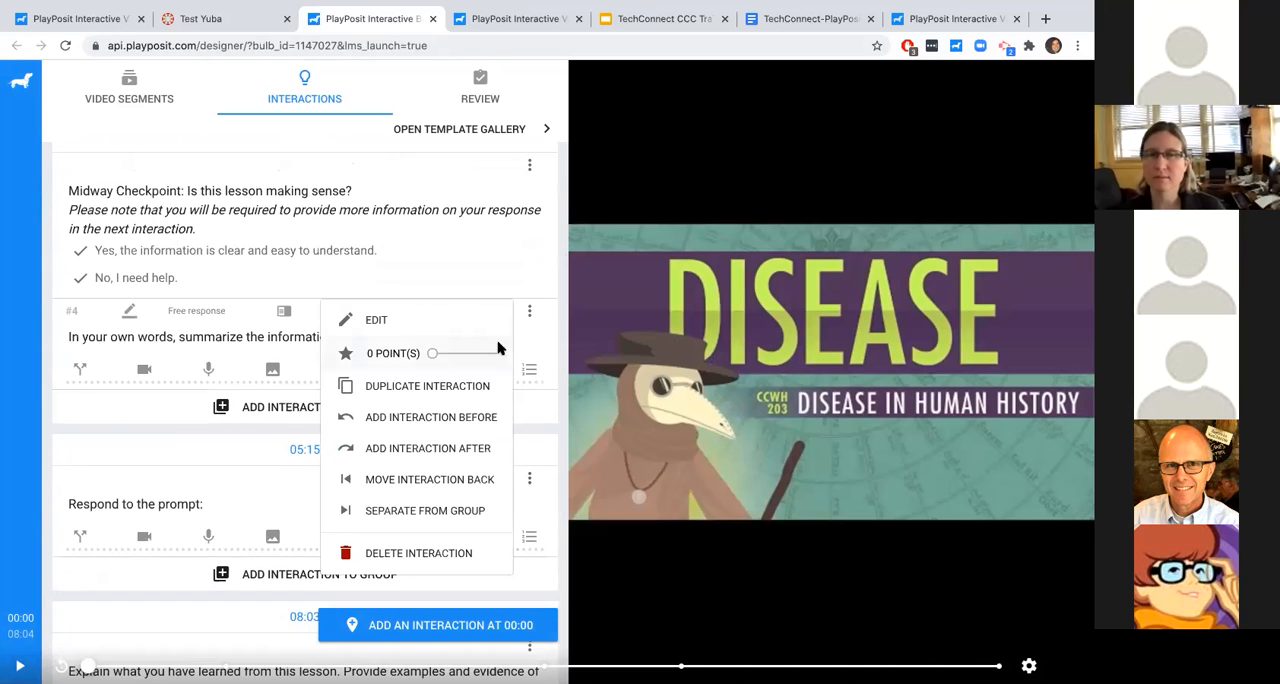
pyautogui.click(530, 435)
pyautogui.scroll(-1, 527, 380)
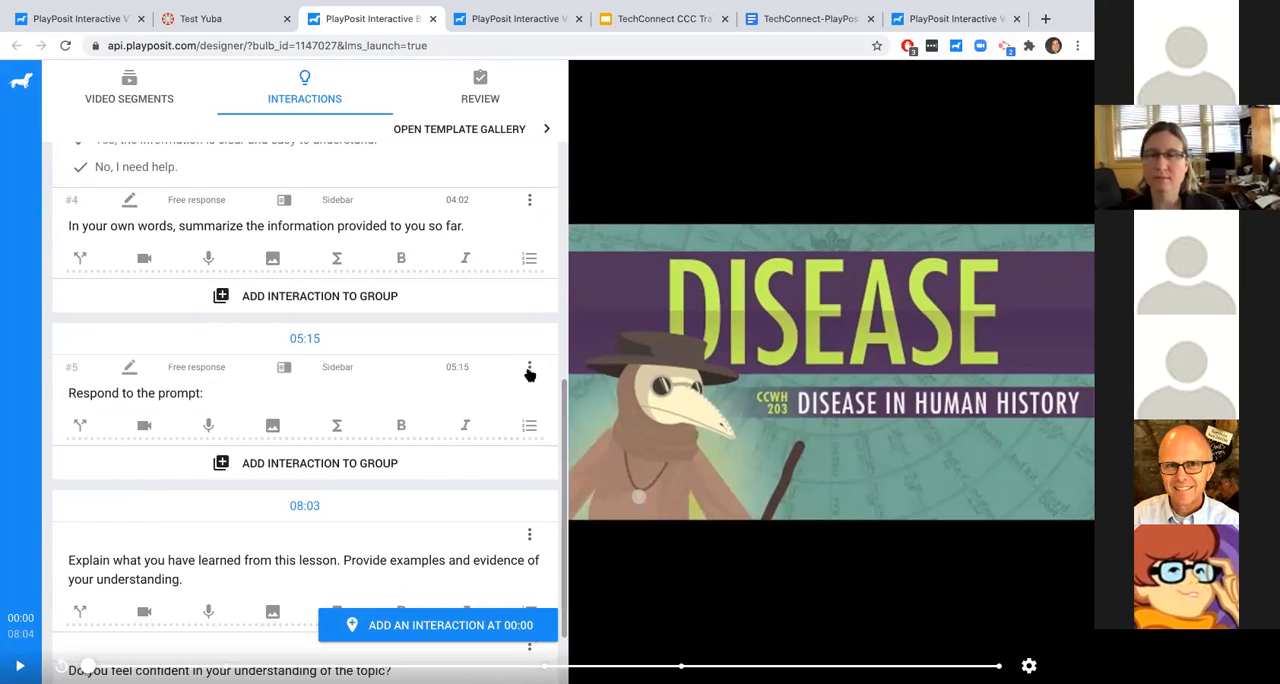
# - Go back to the TechConnect-PlayPosit document and show the non-graded assignment link in the Training Checklist's quickstart steps
pyautogui.click(238, 22)
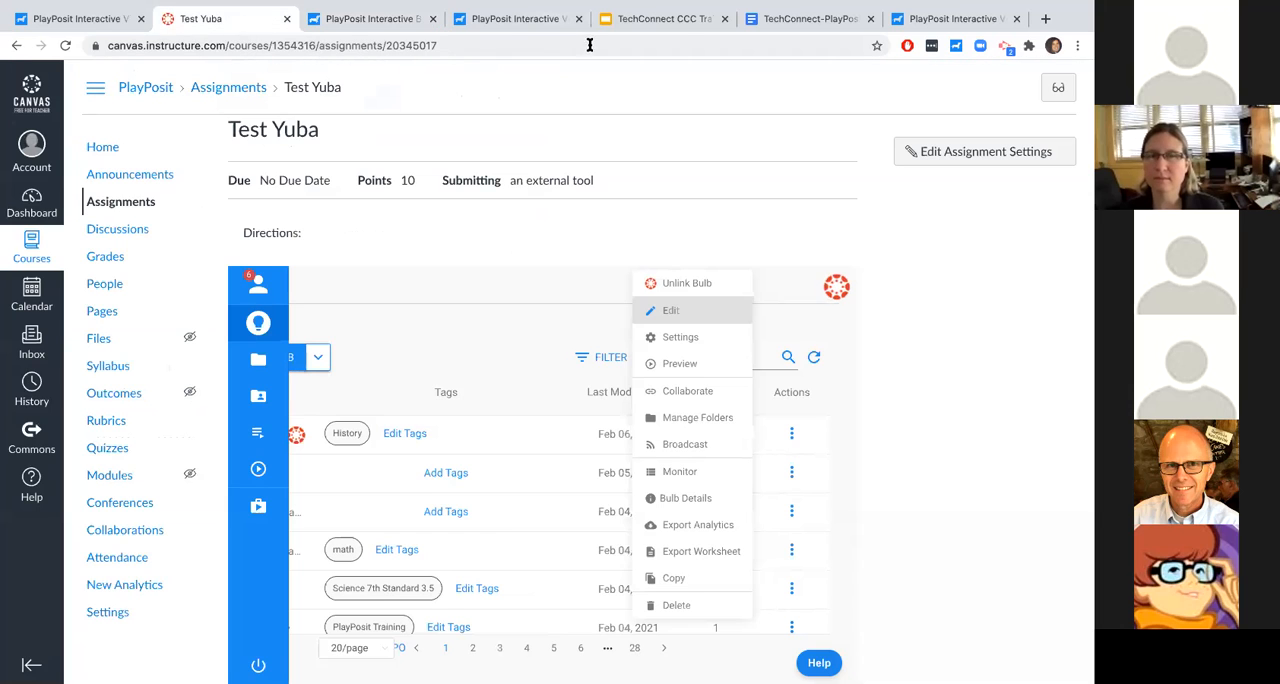
pyautogui.click(755, 22)
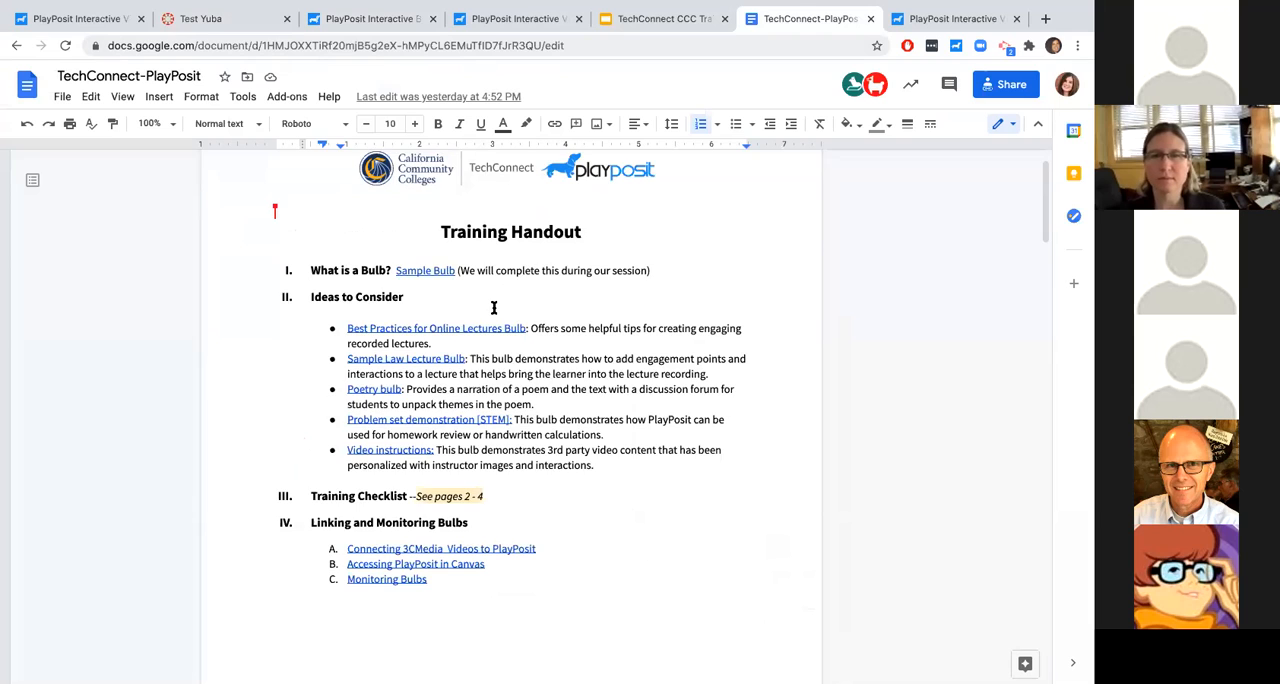
pyautogui.scroll(-10, 491, 306)
pyautogui.scroll(-3, 491, 306)
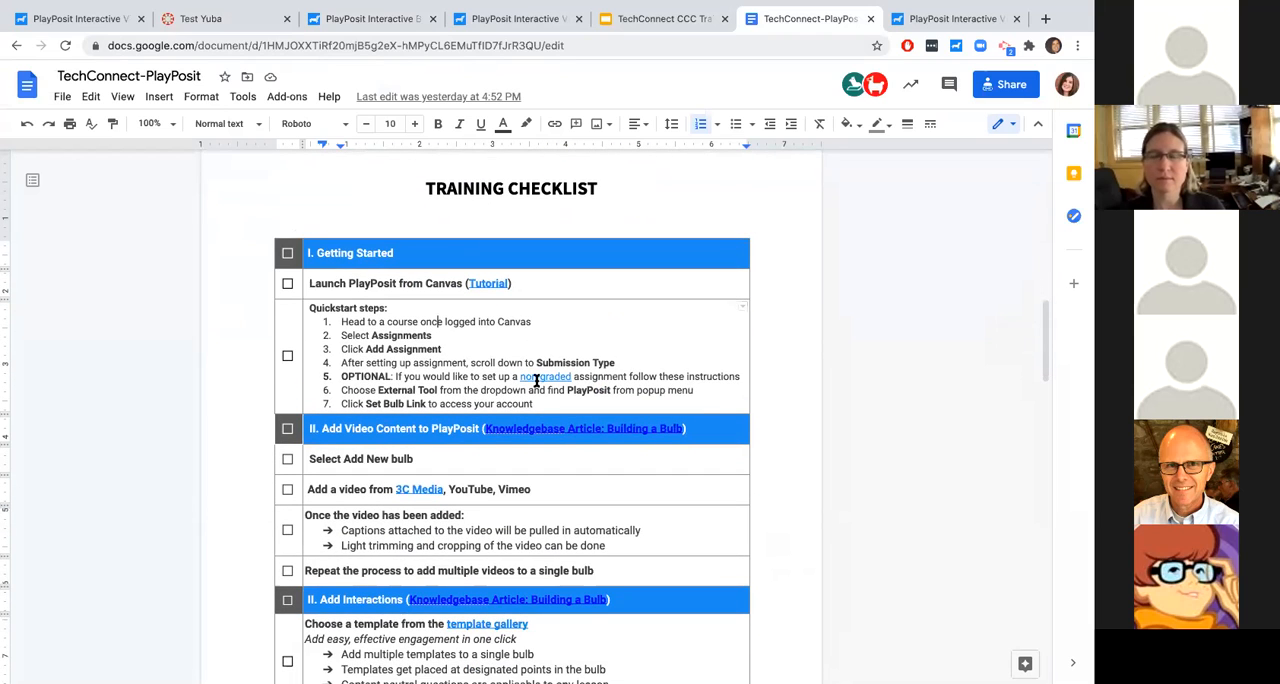
pyautogui.click(536, 377)
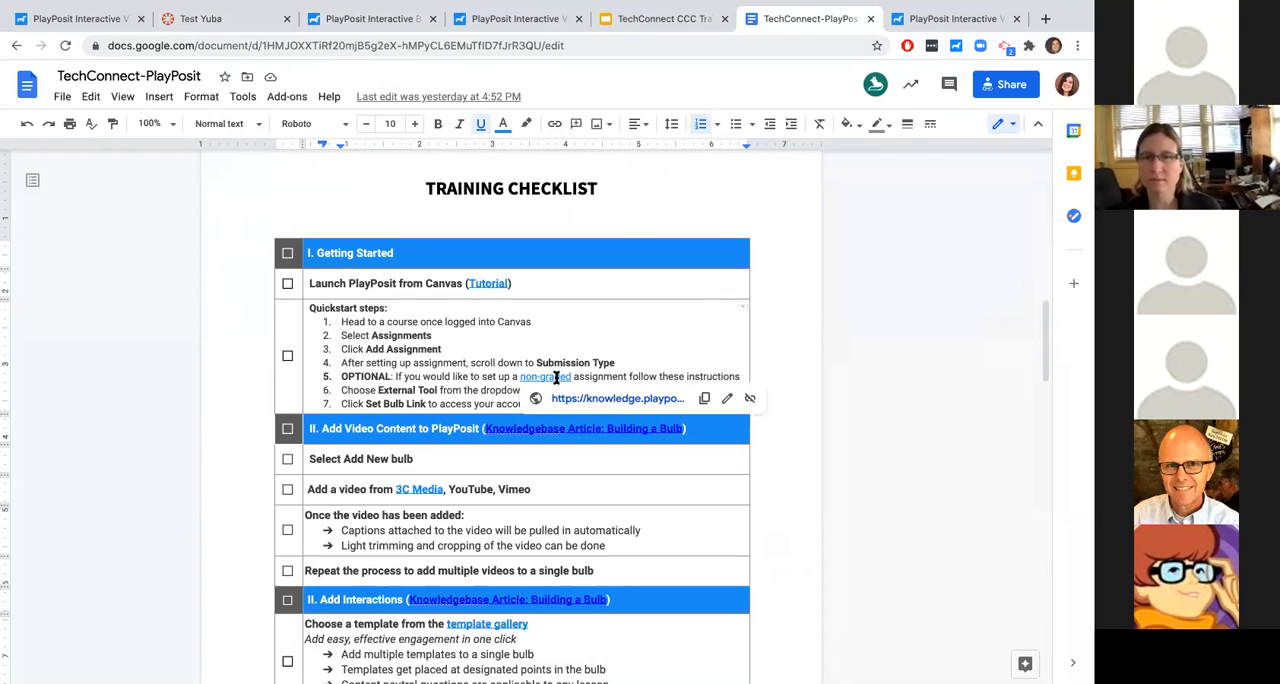
# - Return to Canvas and start a new assignment in the PlayPosit course
pyautogui.click(205, 18)
pyautogui.click(143, 201)
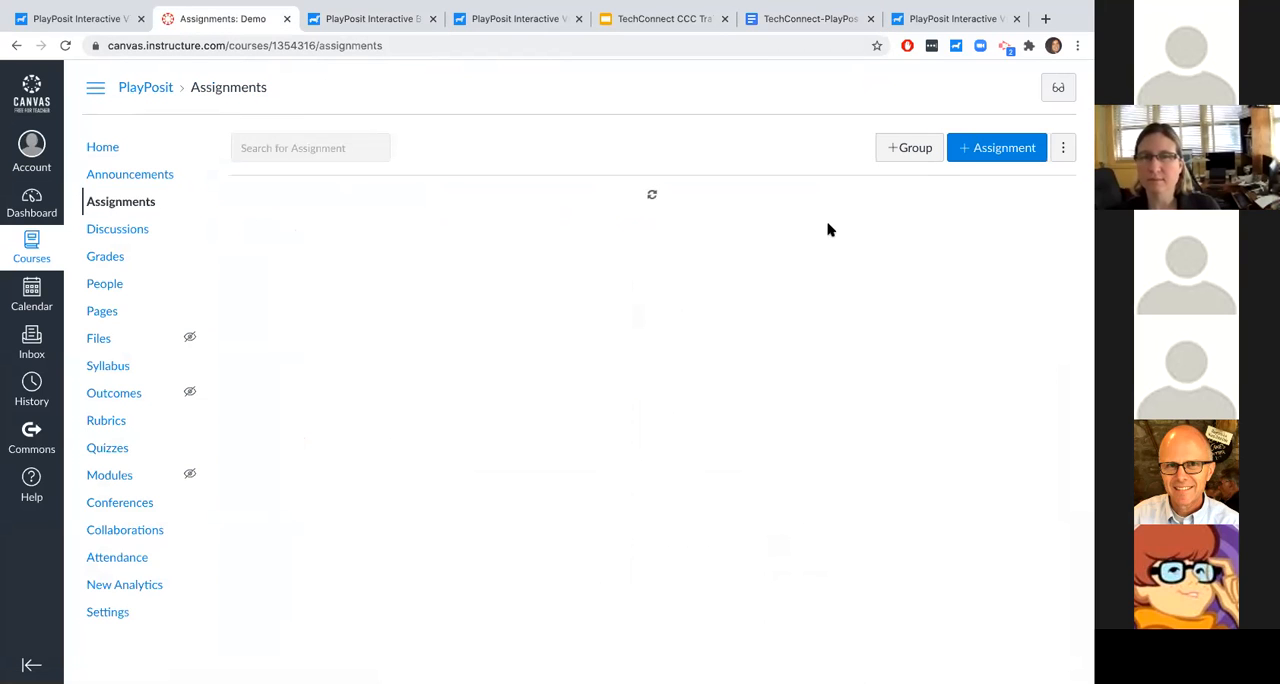
pyautogui.click(960, 152)
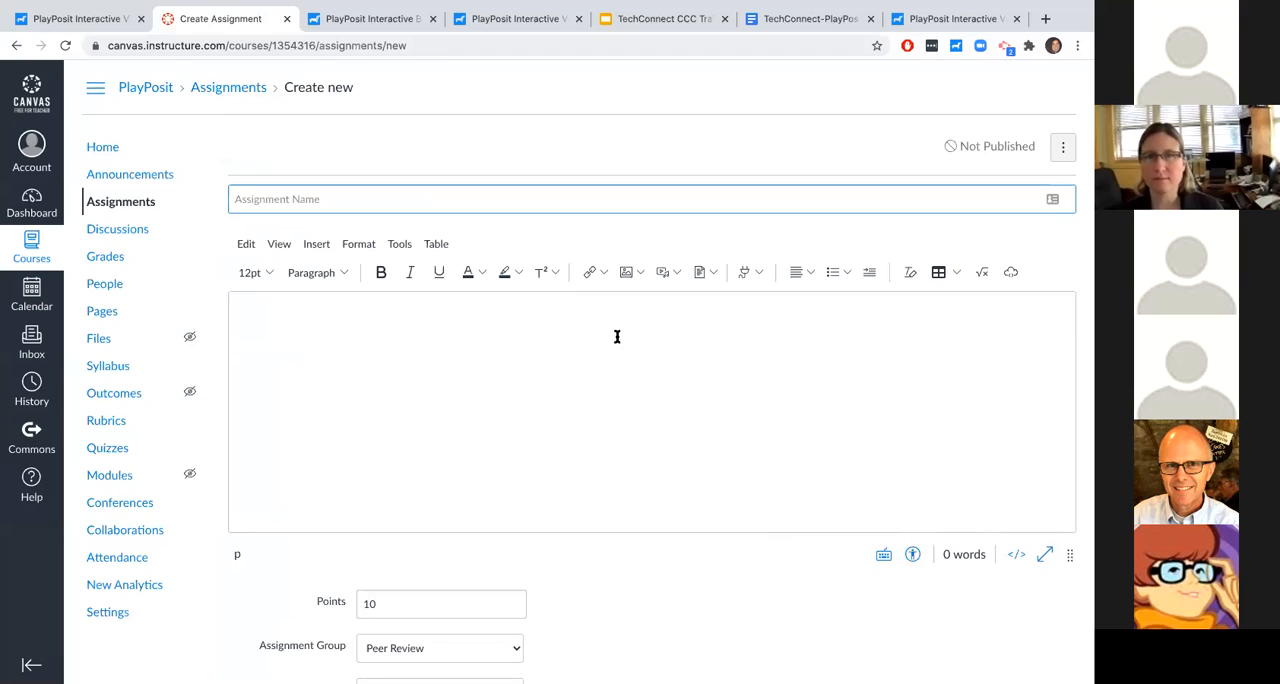
# - Try to launch PlayPosit as an external app inside the new assignment's description and dismiss its window
pyautogui.click(750, 275)
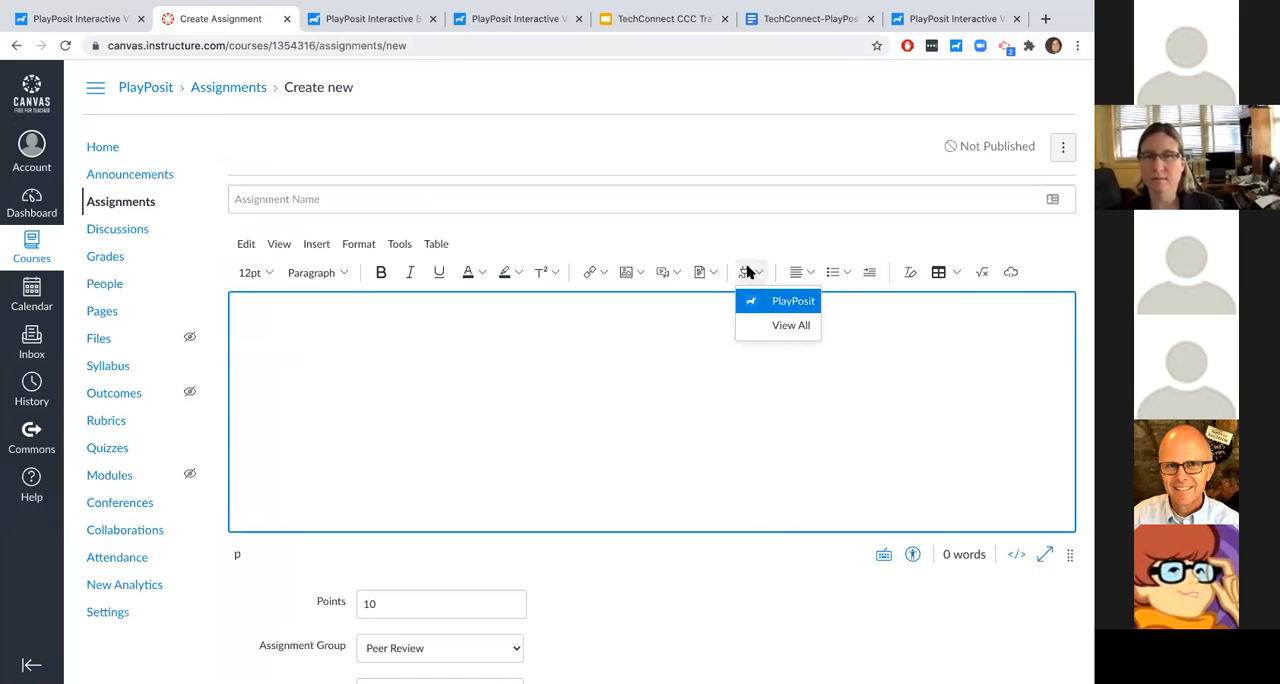
pyautogui.click(786, 303)
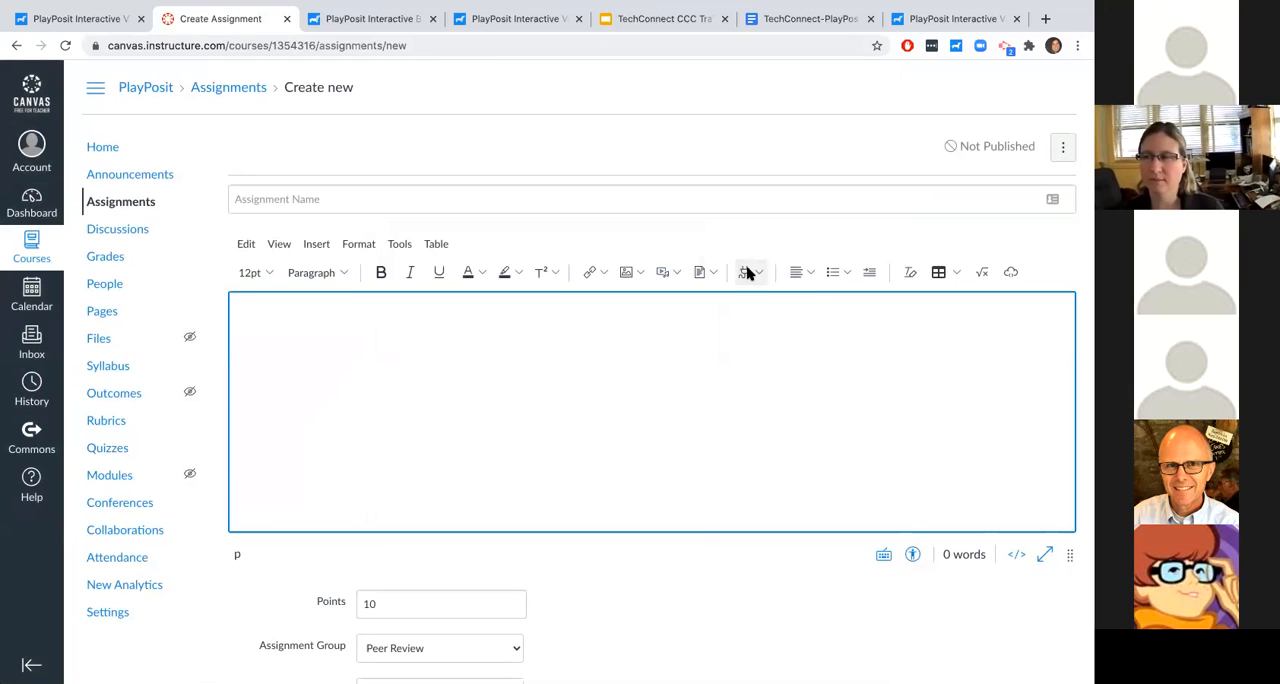
pyautogui.click(749, 272)
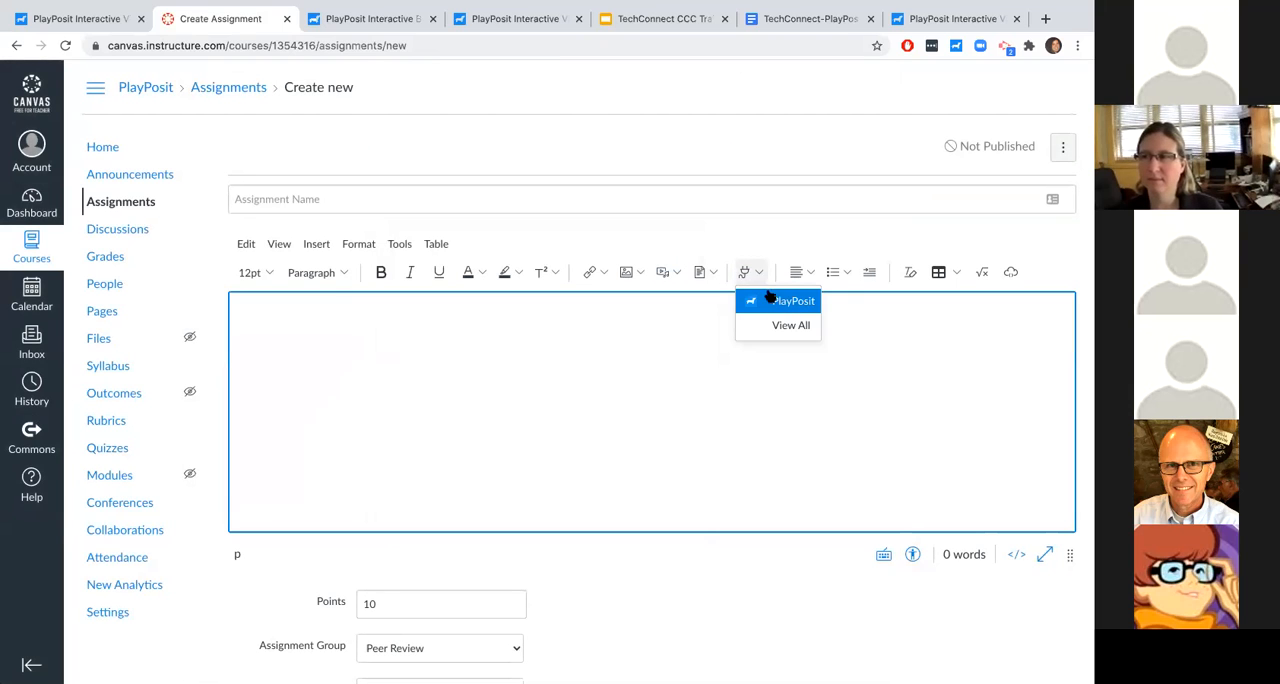
pyautogui.click(632, 429)
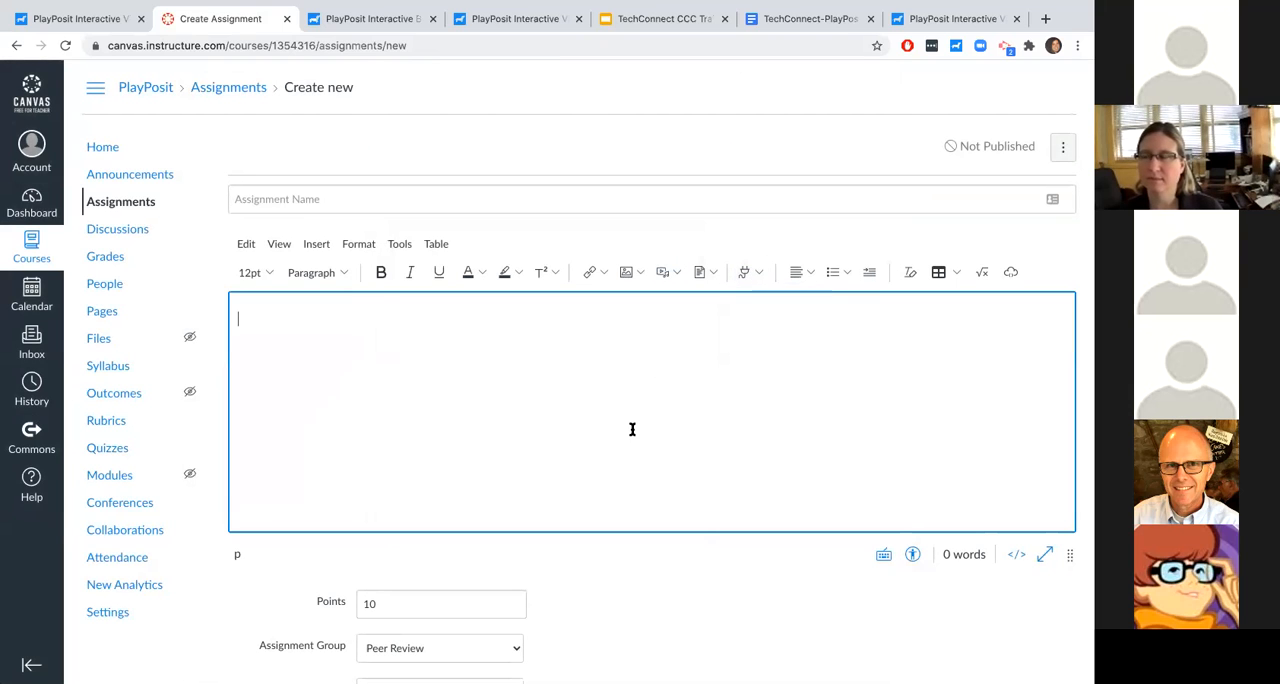
# - Set the new assignment's points to 0 and review its grading and External Tool submission settings
pyautogui.scroll(-5, 632, 429)
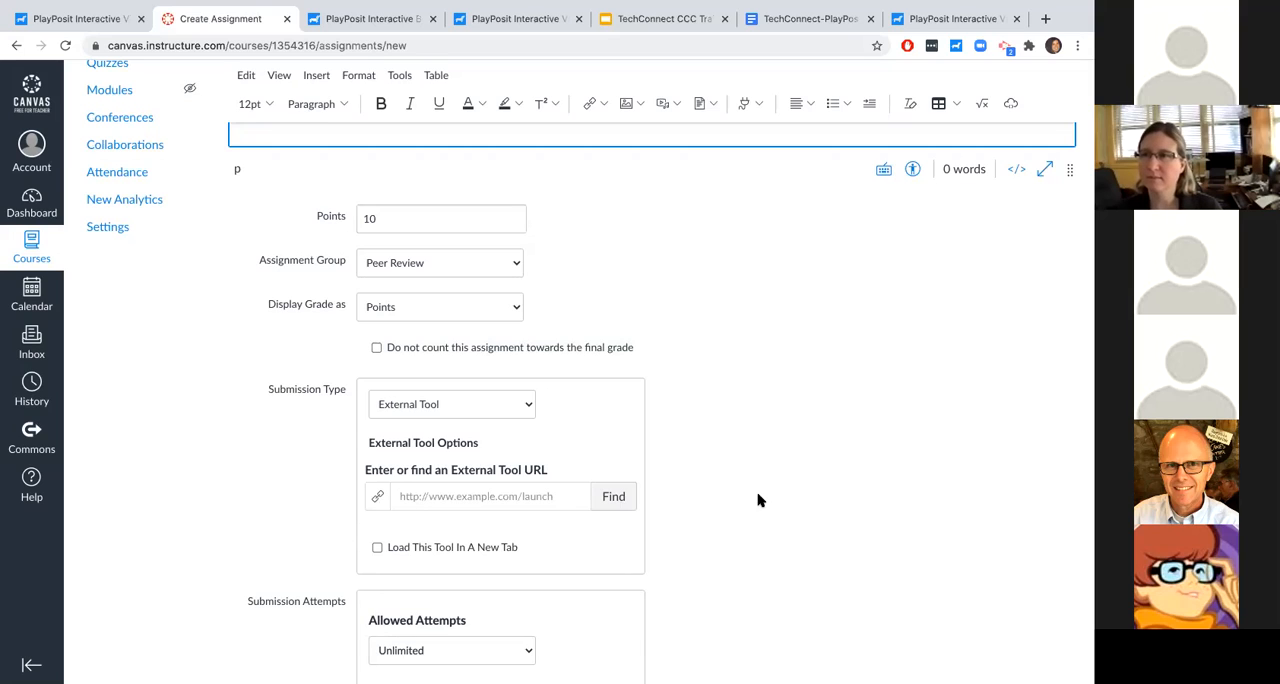
pyautogui.doubleClick(405, 220)
pyautogui.click(645, 343)
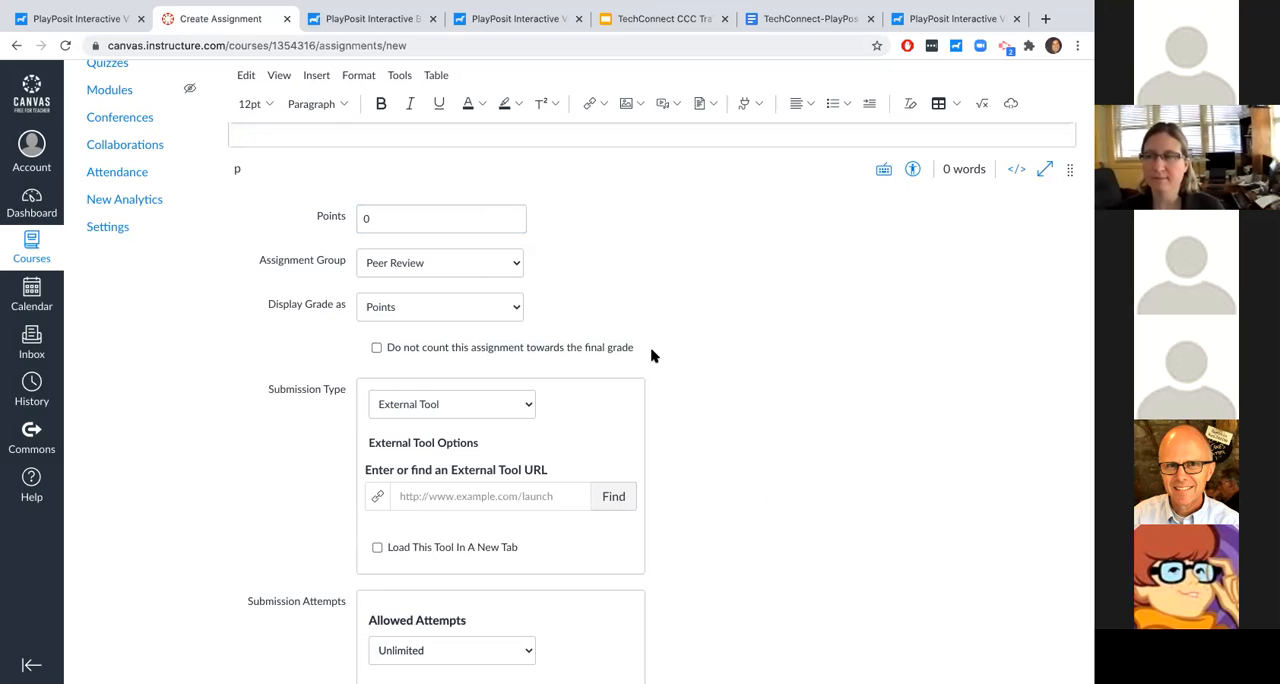
pyautogui.scroll(5, 651, 355)
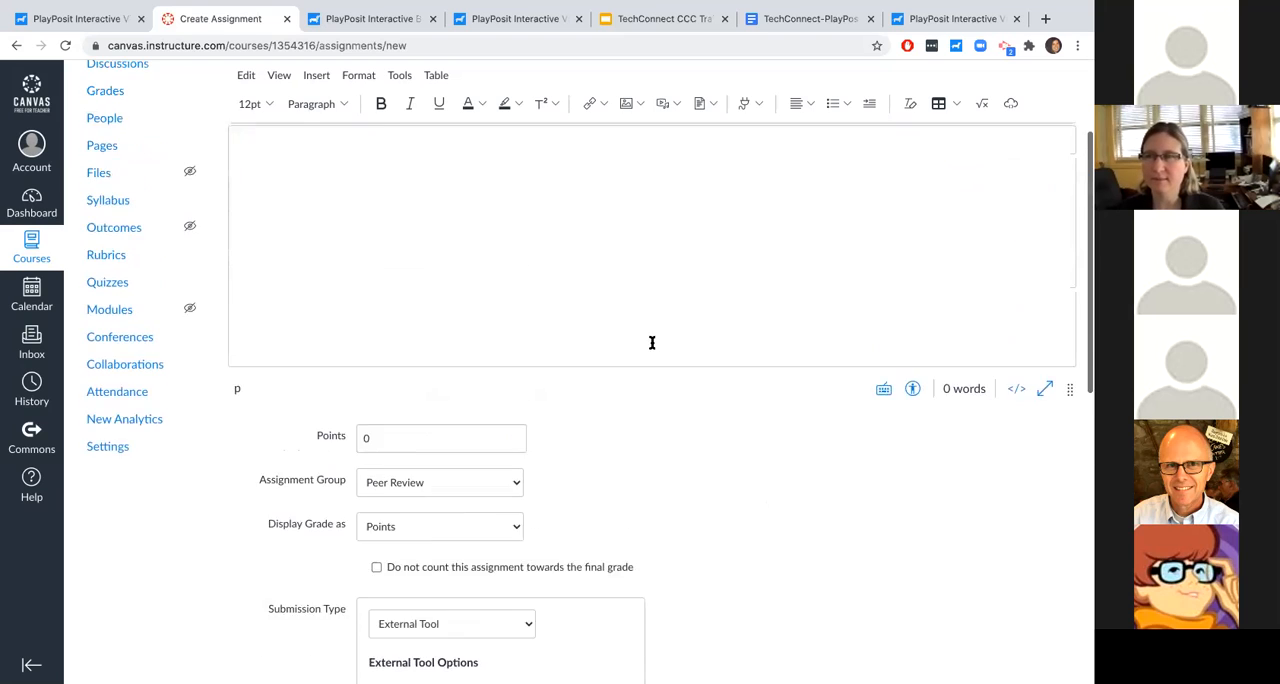
pyautogui.scroll(-3, 563, 531)
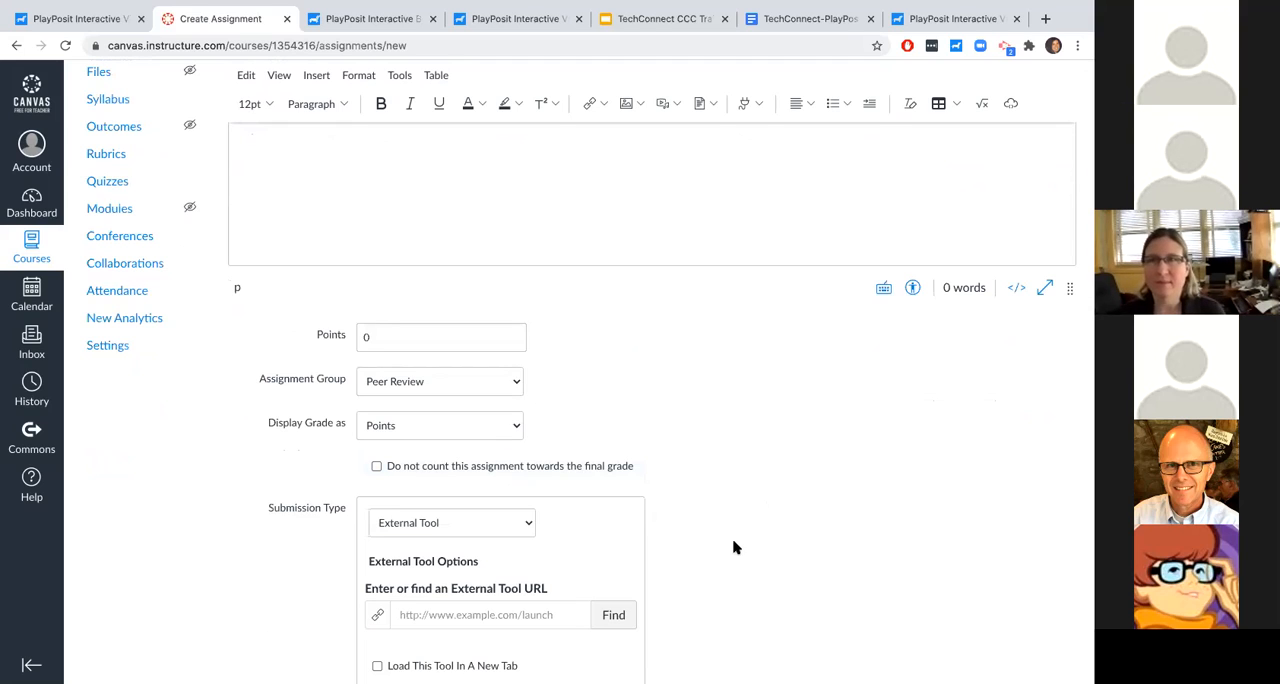
# - Switch to the TechConnect-PlayPosit document and view the handout's Linking and Monitoring Bulbs section
pyautogui.click(775, 20)
pyautogui.scroll(4, 620, 387)
pyautogui.scroll(3, 620, 387)
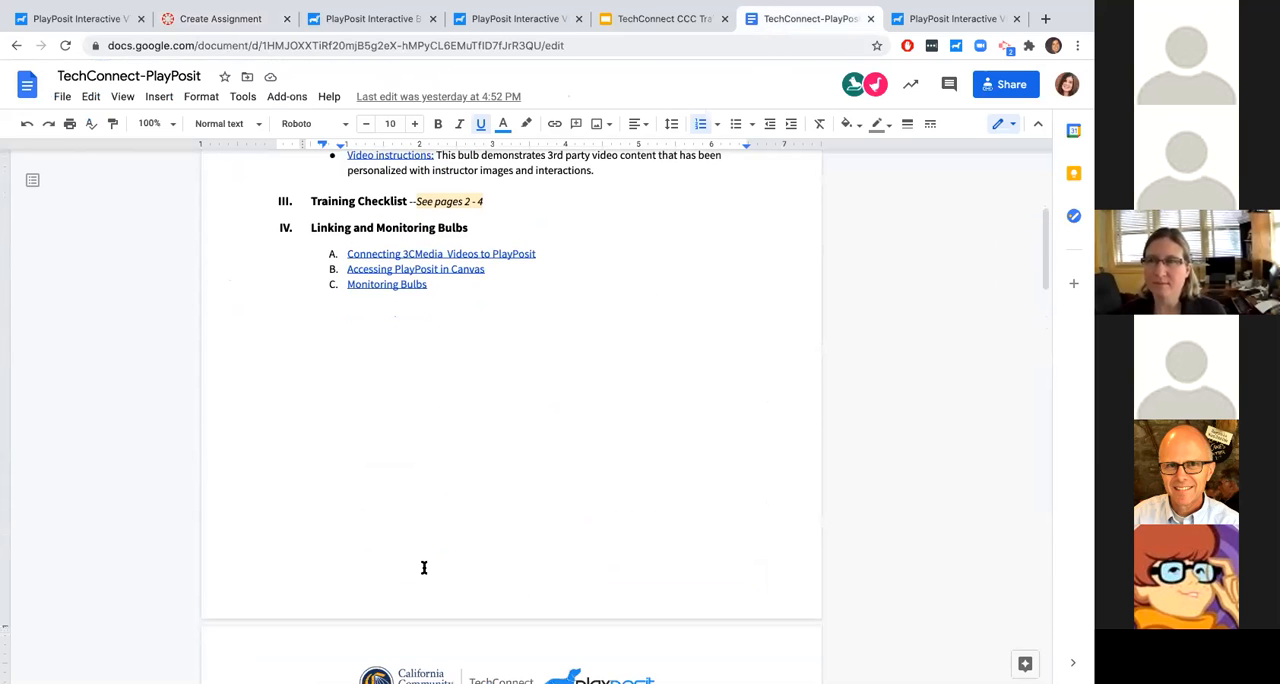